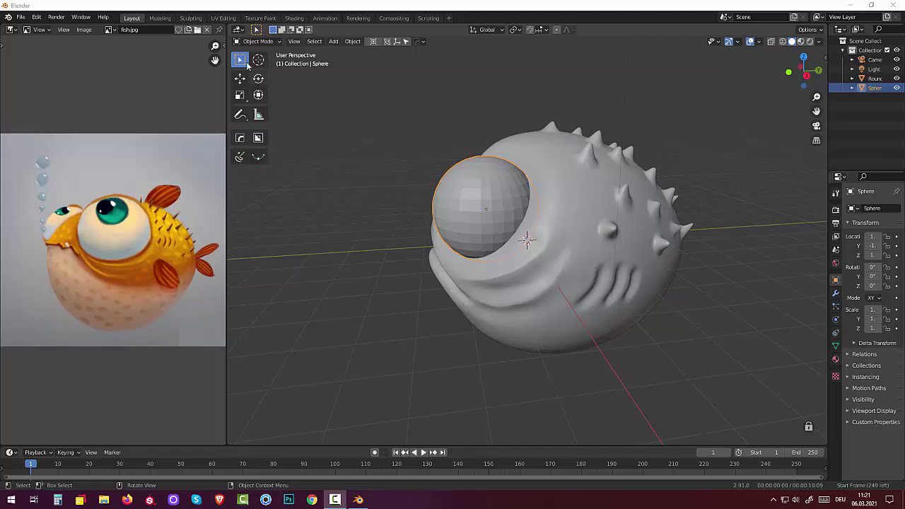
# Switch the eye sphere into Edit Mode
pyautogui.click(258, 41)
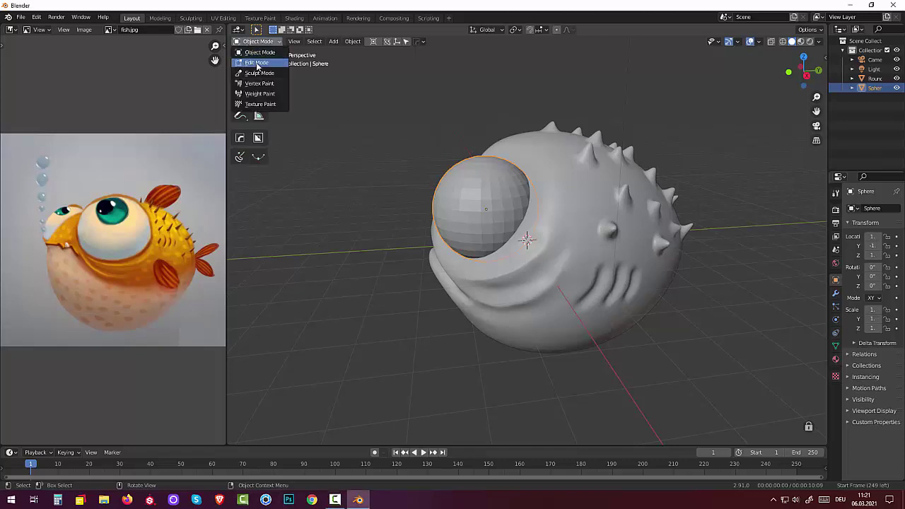
pyautogui.click(257, 64)
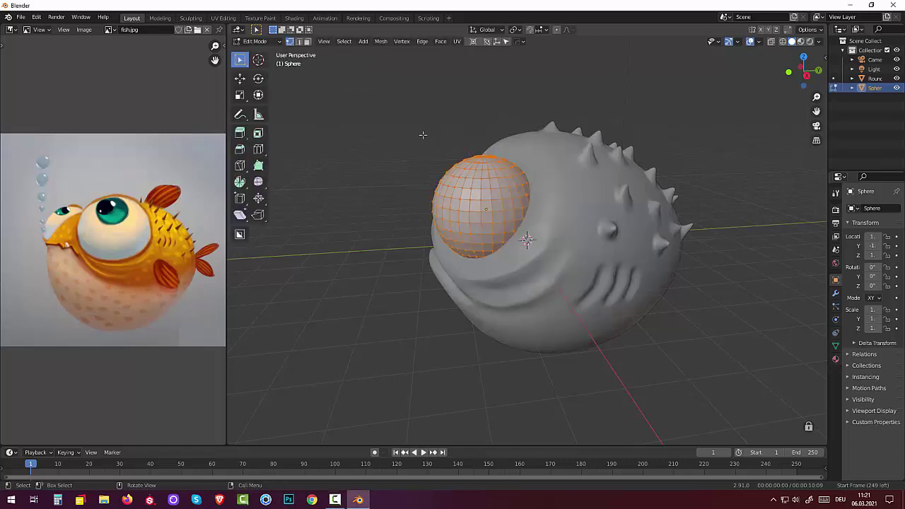
pyautogui.moveTo(449, 158); pyautogui.dragTo(313, 162, button='middle')
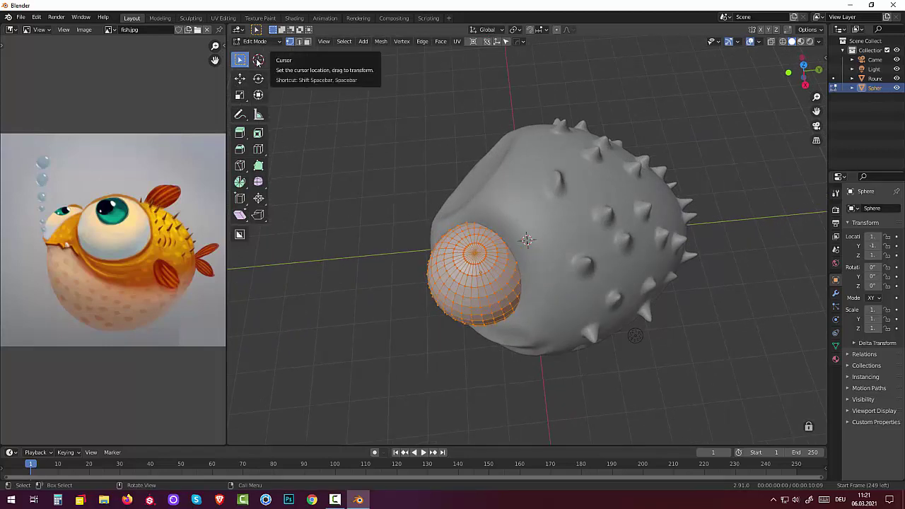
# Circle-select the top faces of the eye sphere in face mode and grow the selection twice
pyautogui.click(242, 70)
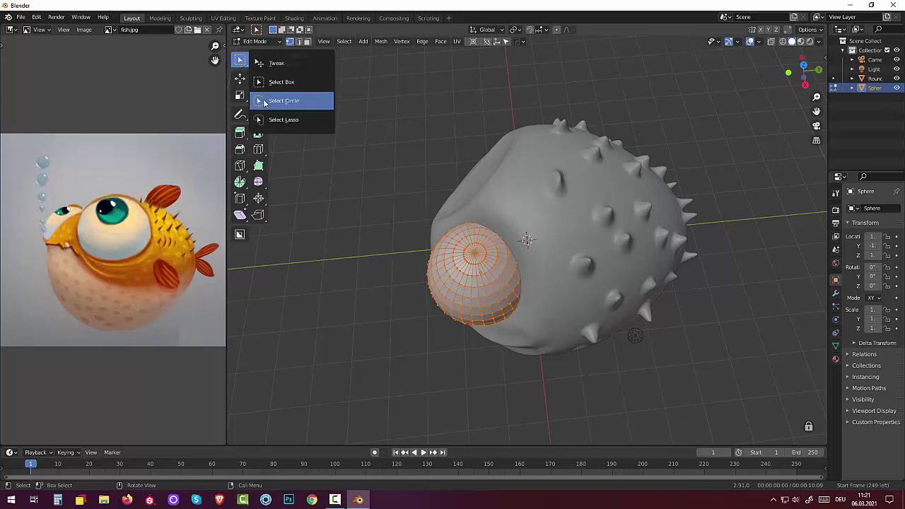
pyautogui.click(264, 103)
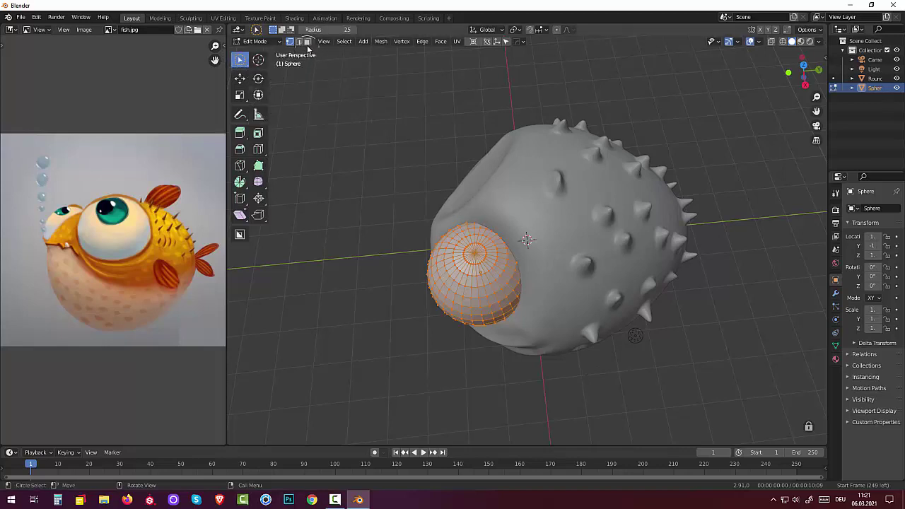
pyautogui.click(307, 43)
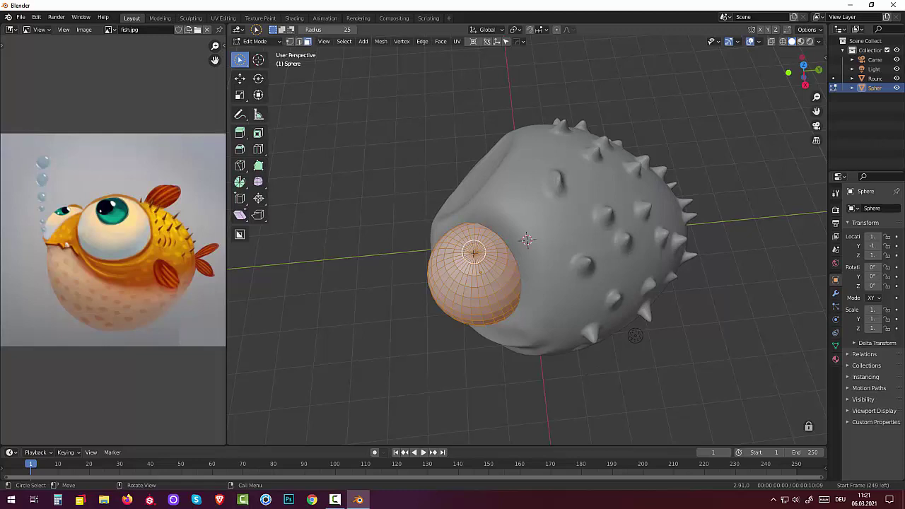
pyautogui.moveTo(474, 252); pyautogui.dragTo(474, 263)
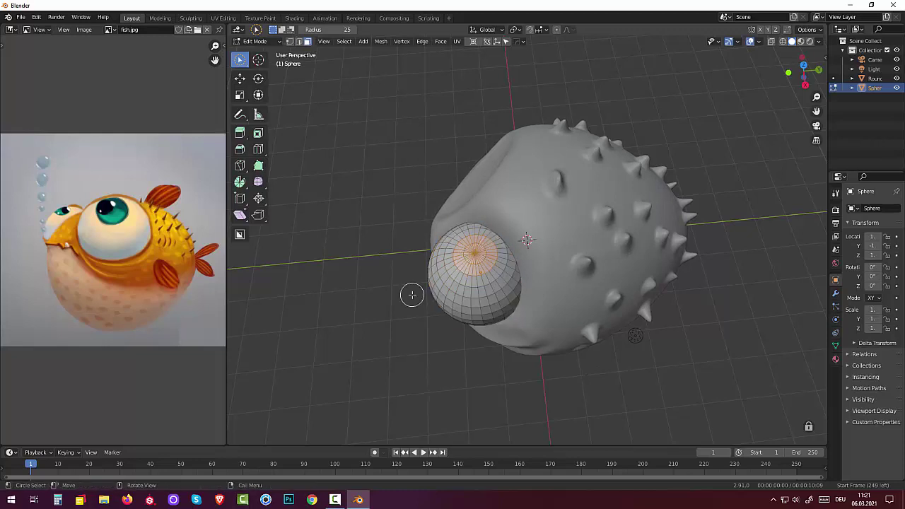
pyautogui.press('ctrl+KP_Add')
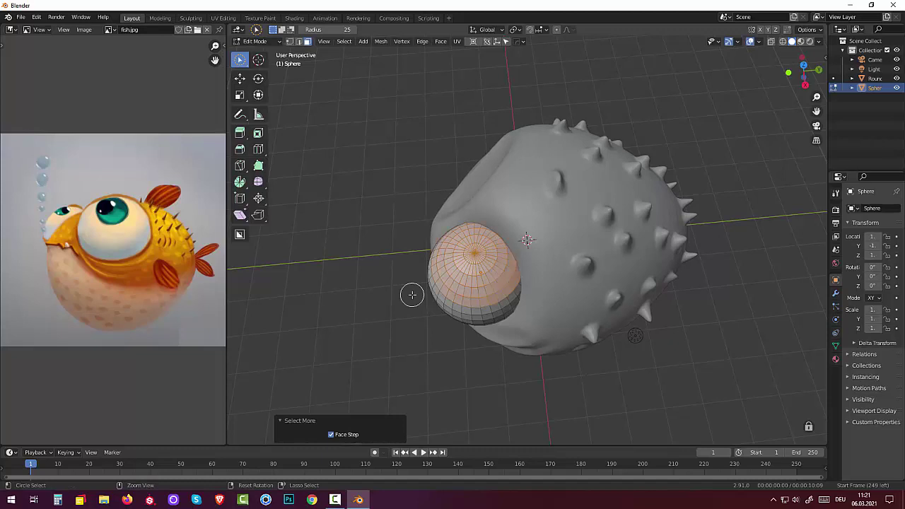
pyautogui.moveTo(410, 295); pyautogui.dragTo(521, 236)
pyautogui.moveTo(516, 235); pyautogui.dragTo(505, 178, button='middle')
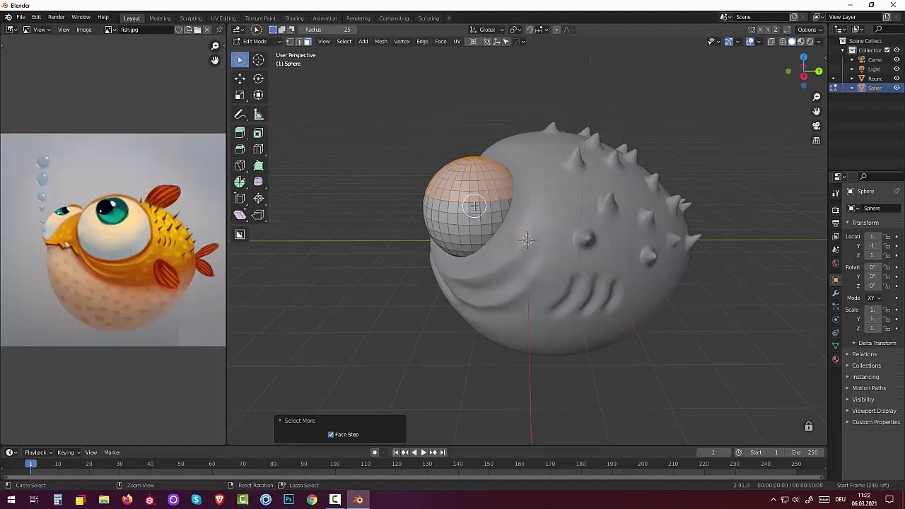
pyautogui.press('ctrl+KP_Add')
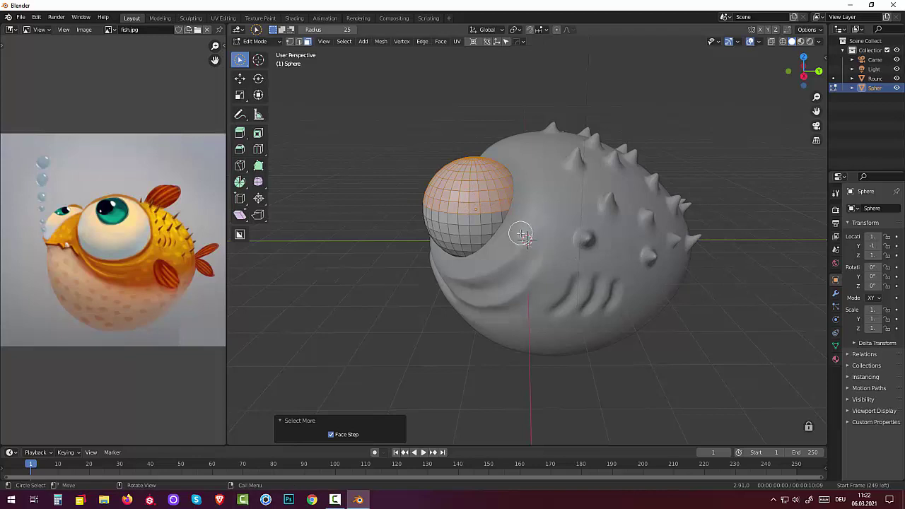
# Split the selected upper-cap faces off into a separate object
pyautogui.press('g')
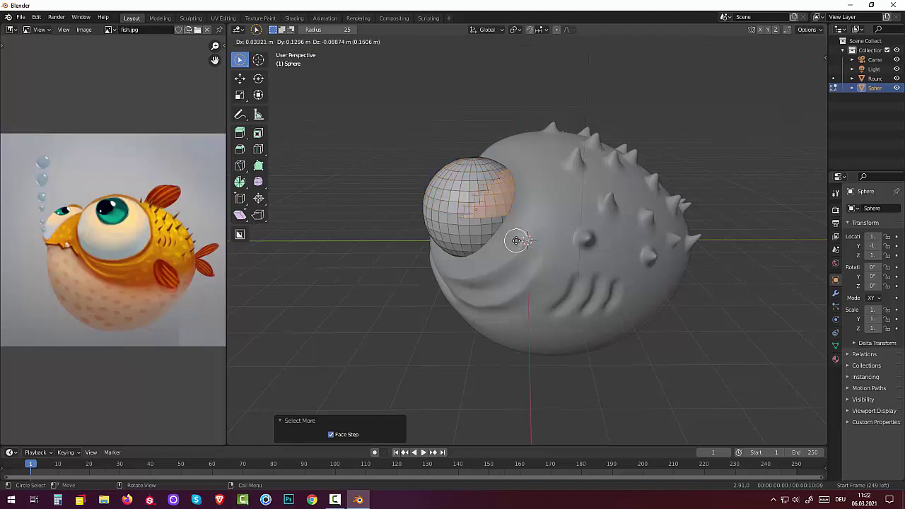
pyautogui.rightClick(516, 240)
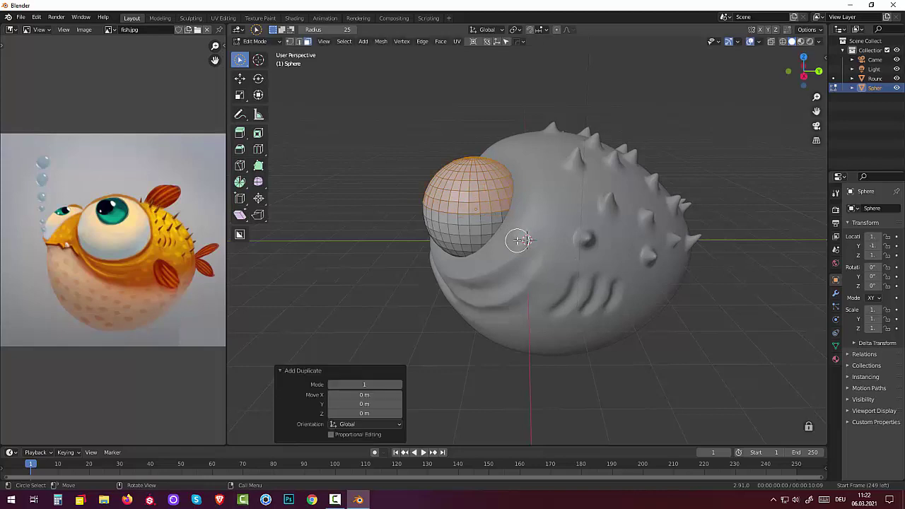
pyautogui.press('p')
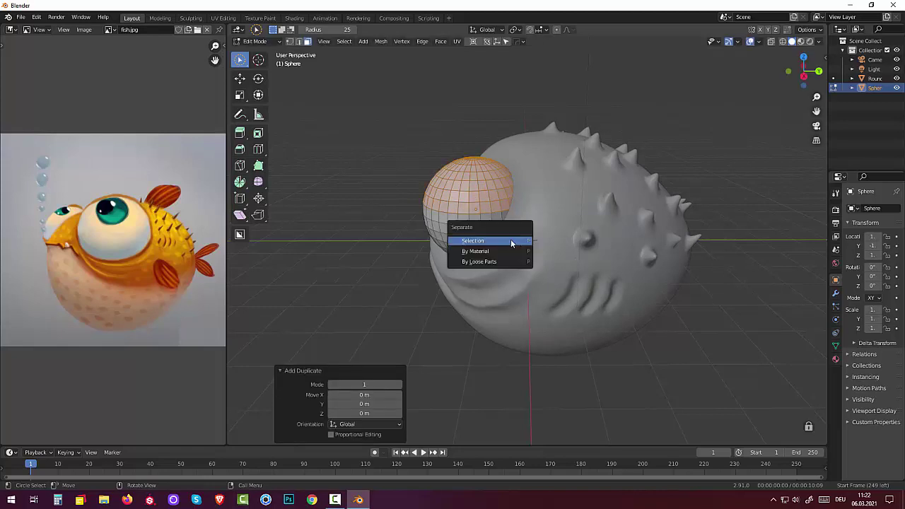
pyautogui.click(511, 243)
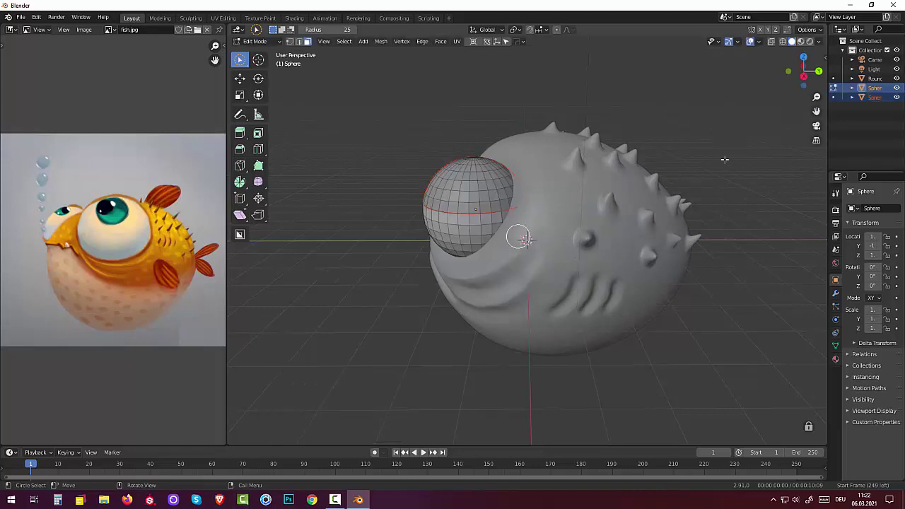
# Rename the new split-off object to 'veko' in the outliner
pyautogui.doubleClick(876, 99)
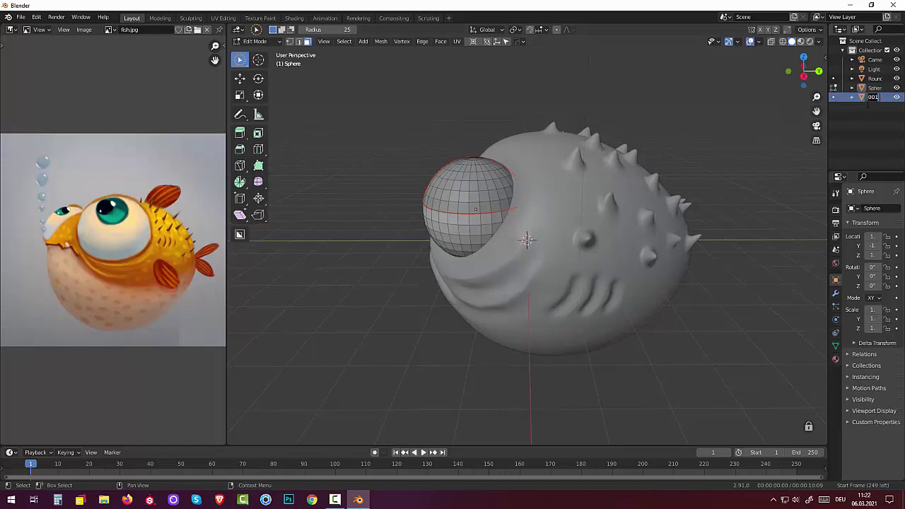
pyautogui.press('BackSpace')
pyautogui.press('Return')
pyautogui.press('w')
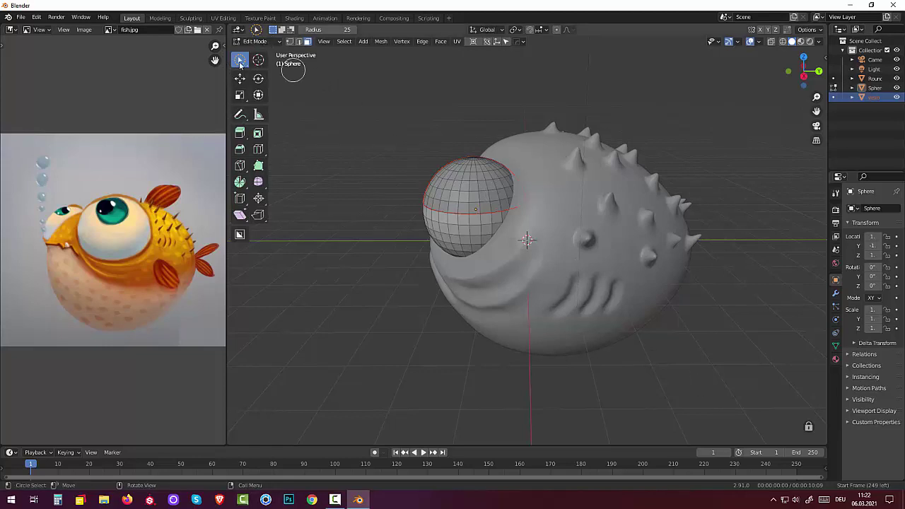
# Return to Object Mode, select the veko eyelid and widen the properties panel
pyautogui.click(254, 41)
pyautogui.click(255, 51)
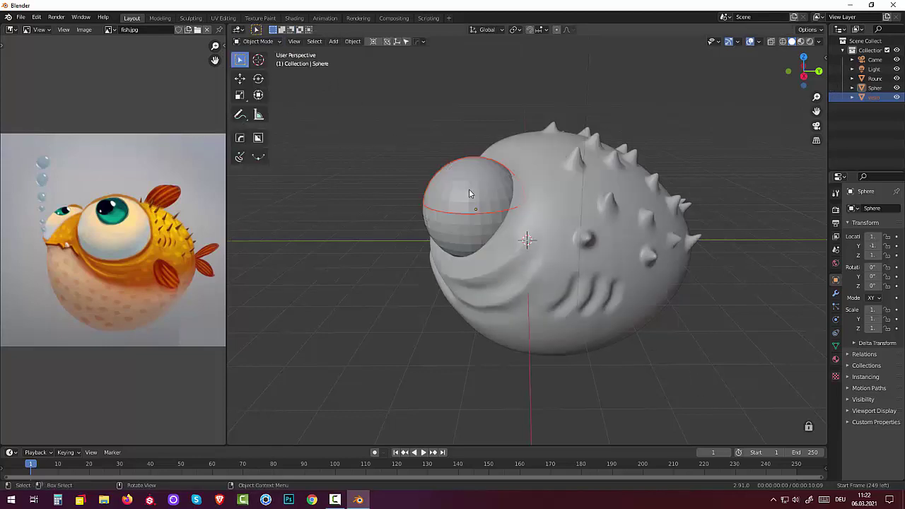
pyautogui.click(469, 188)
pyautogui.click(471, 195)
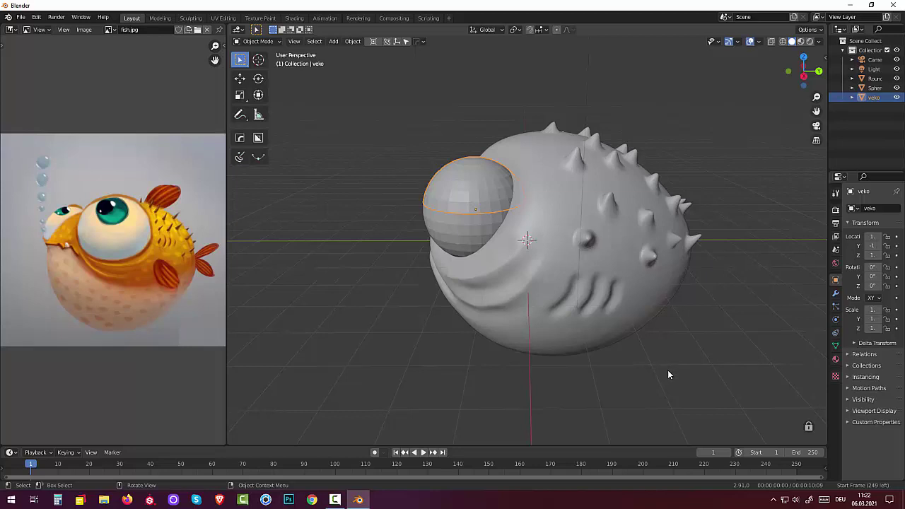
pyautogui.moveTo(828, 247); pyautogui.dragTo(762, 249)
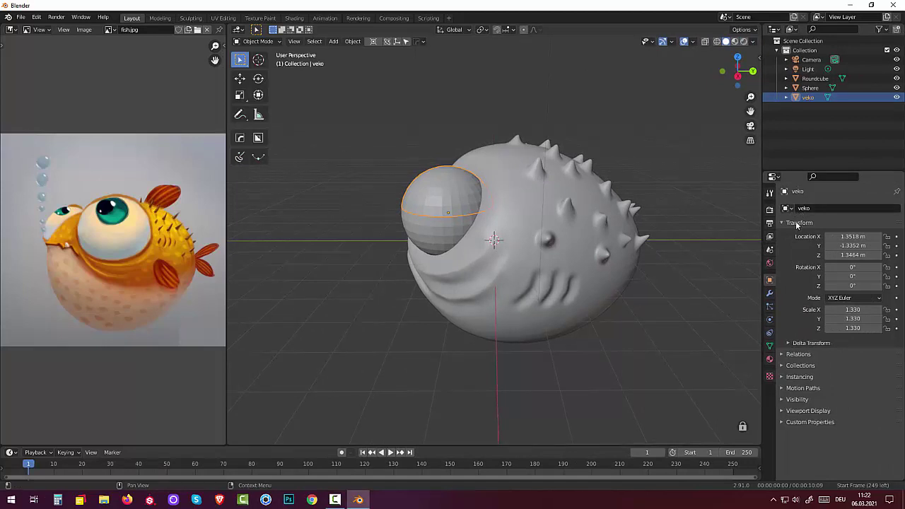
# Add a Solidify modifier to veko with Thickness around -0.05 m
pyautogui.click(770, 293)
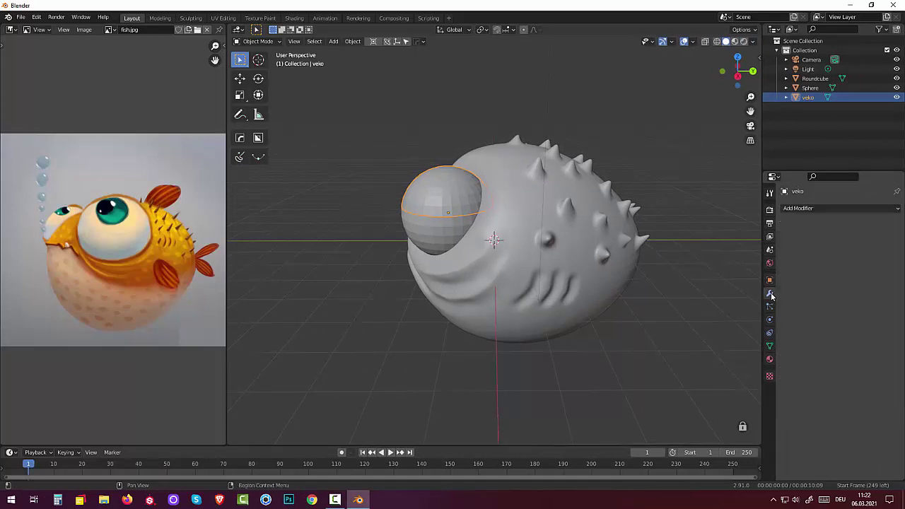
pyautogui.click(801, 211)
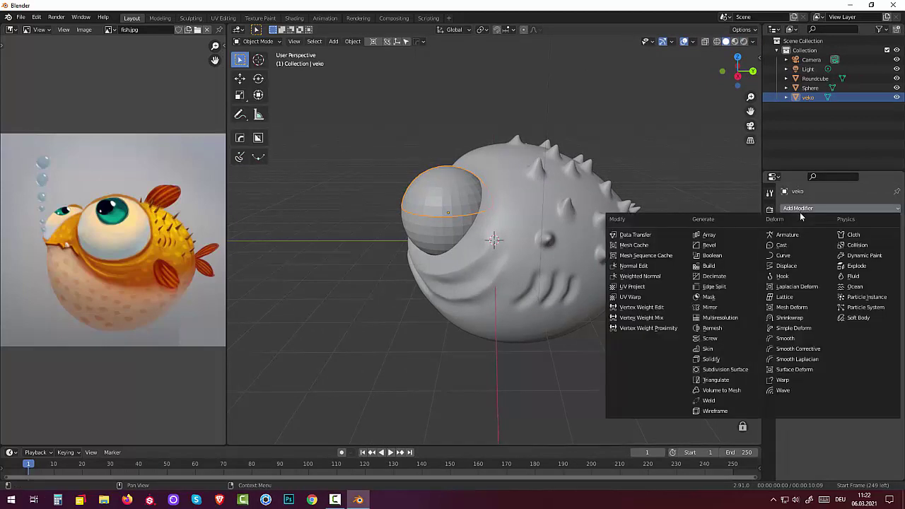
pyautogui.click(714, 359)
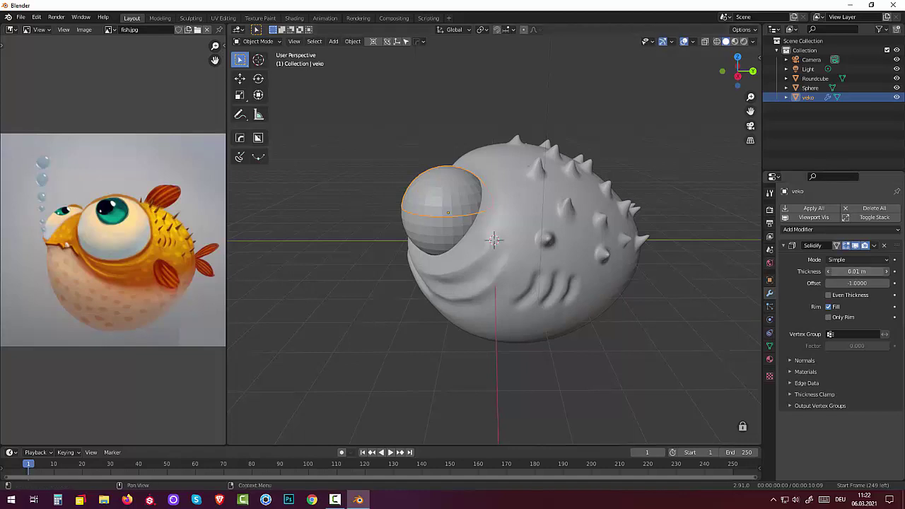
pyautogui.moveTo(856, 272); pyautogui.dragTo(862, 271)
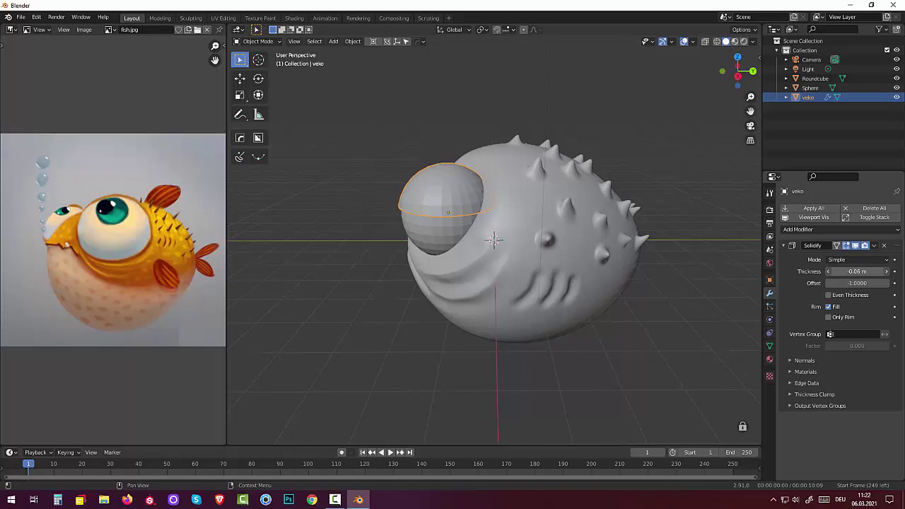
pyautogui.moveTo(605, 249)
pyautogui.mouseDown(button='middle')
pyautogui.moveTo(736, 243)
pyautogui.moveTo(626, 236)
pyautogui.mouseUp(button='middle')
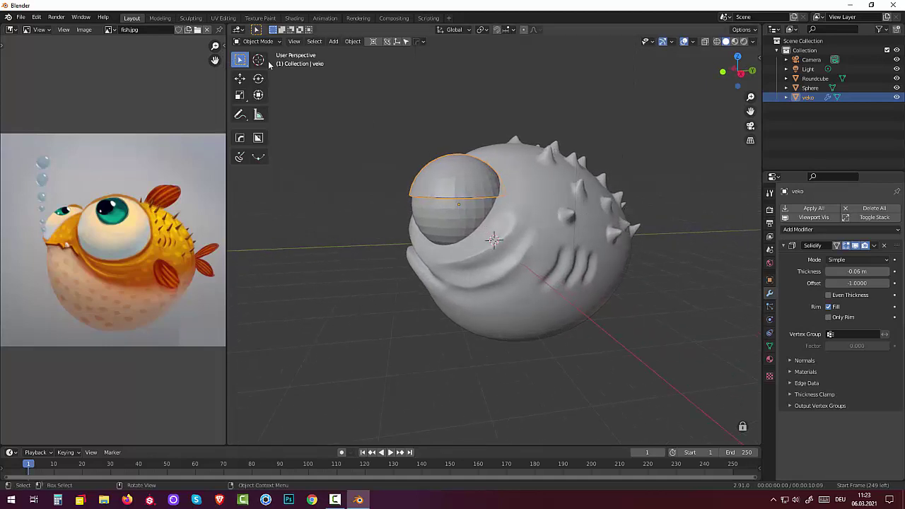
# Set the veko eyelid's origin to its geometry and switch to right orthographic view
pyautogui.click(259, 42)
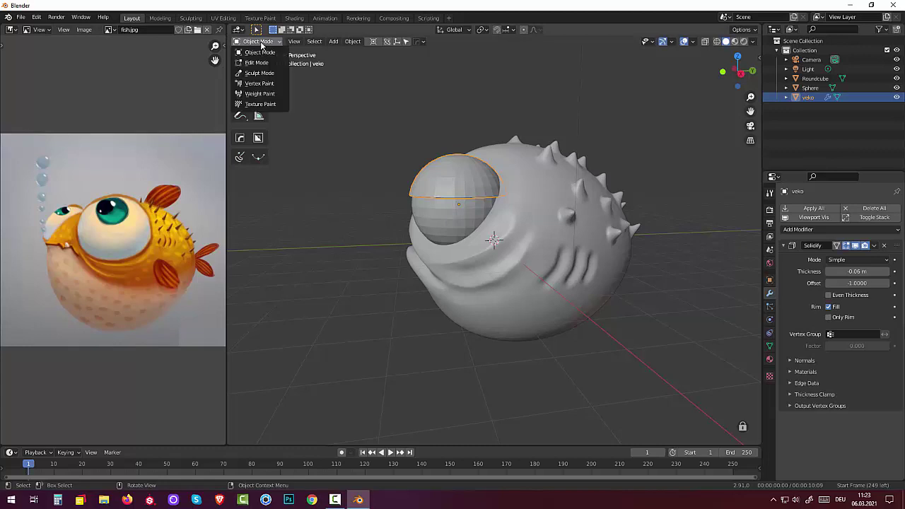
pyautogui.click(335, 500)
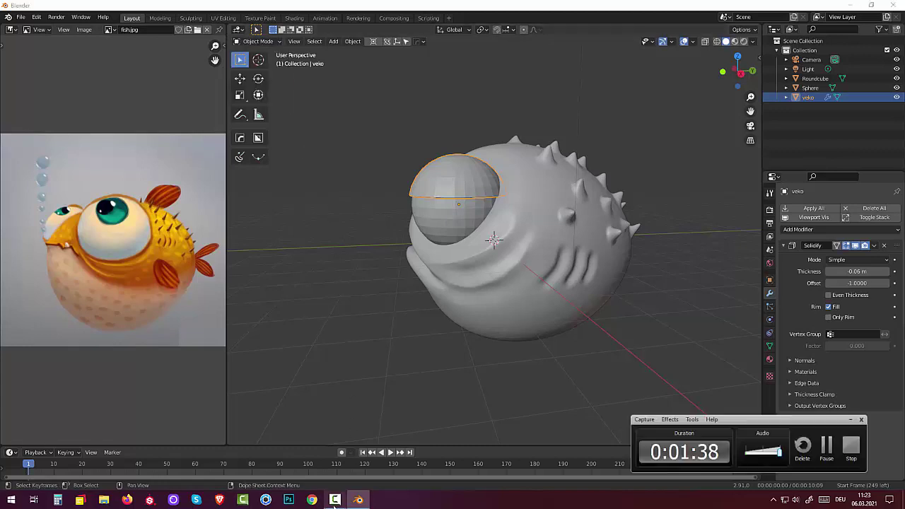
pyautogui.click(335, 500)
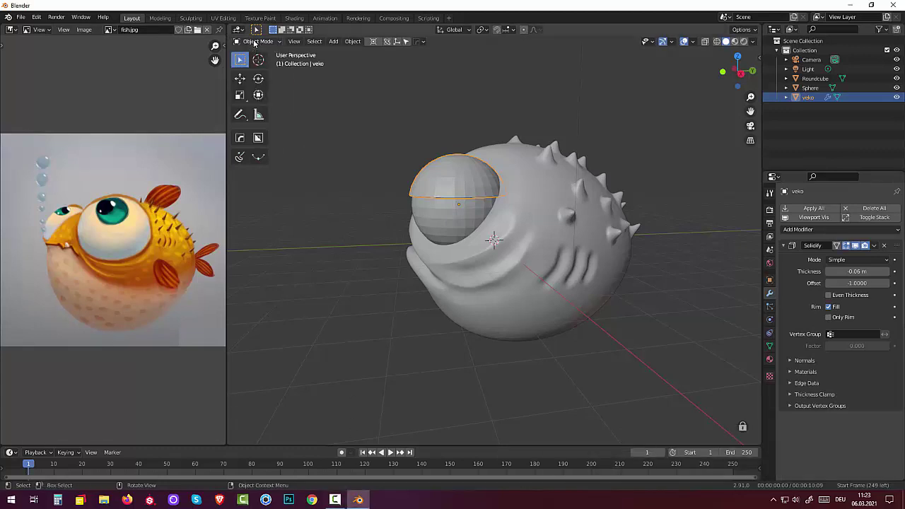
pyautogui.click(255, 42)
pyautogui.click(352, 41)
pyautogui.moveTo(368, 62)
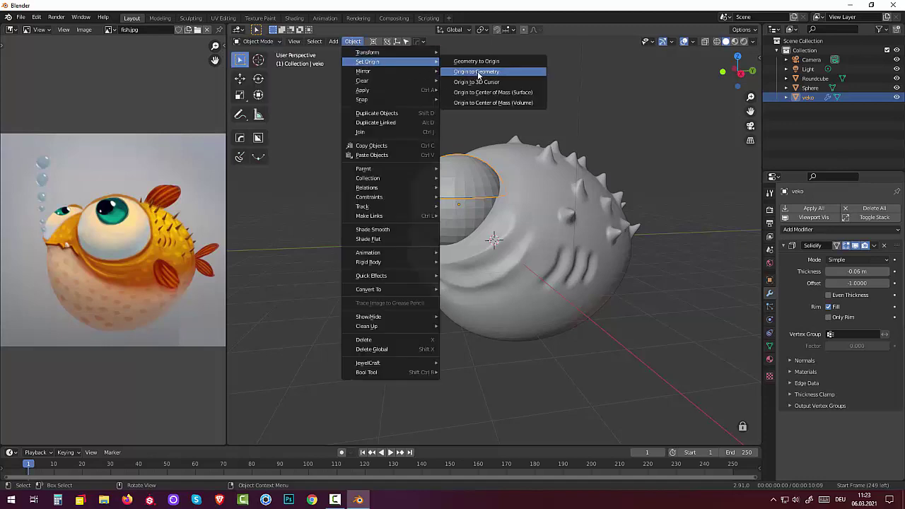
pyautogui.click(476, 71)
pyautogui.press('KP_3')
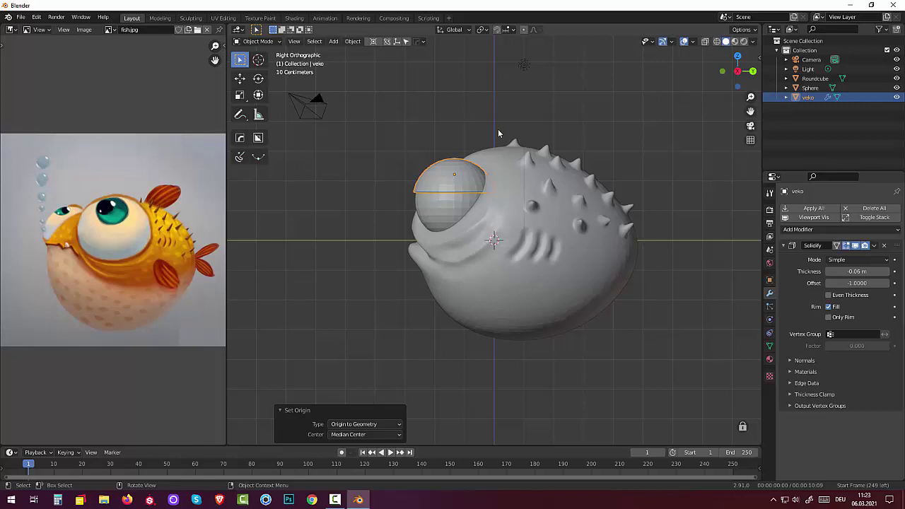
pyautogui.click(457, 205)
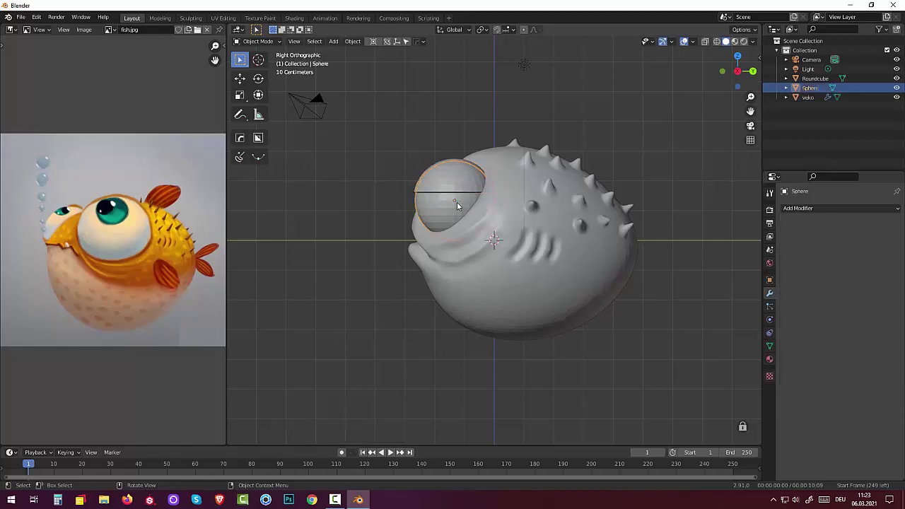
# Place the 3D cursor at the eye sphere's centre in Right Ortho view
pyautogui.click(258, 60)
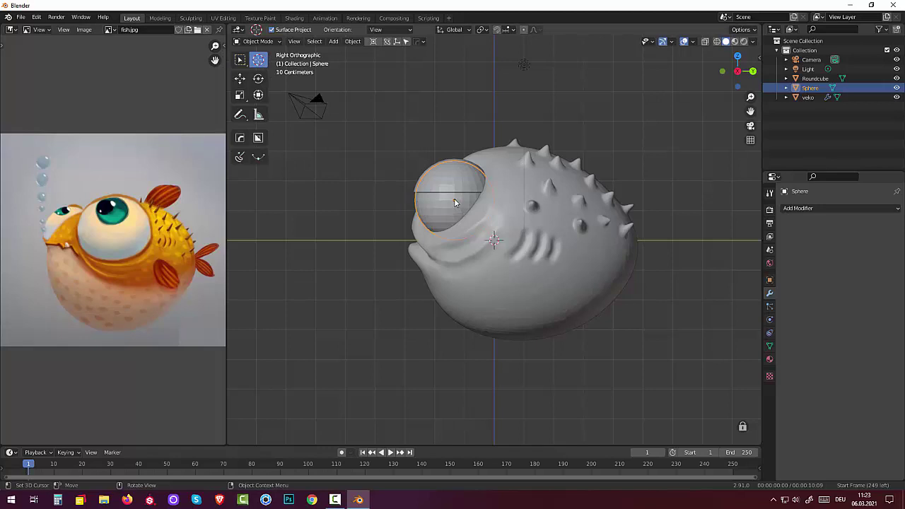
pyautogui.click(453, 203)
pyautogui.moveTo(453, 204); pyautogui.dragTo(626, 216, button='middle')
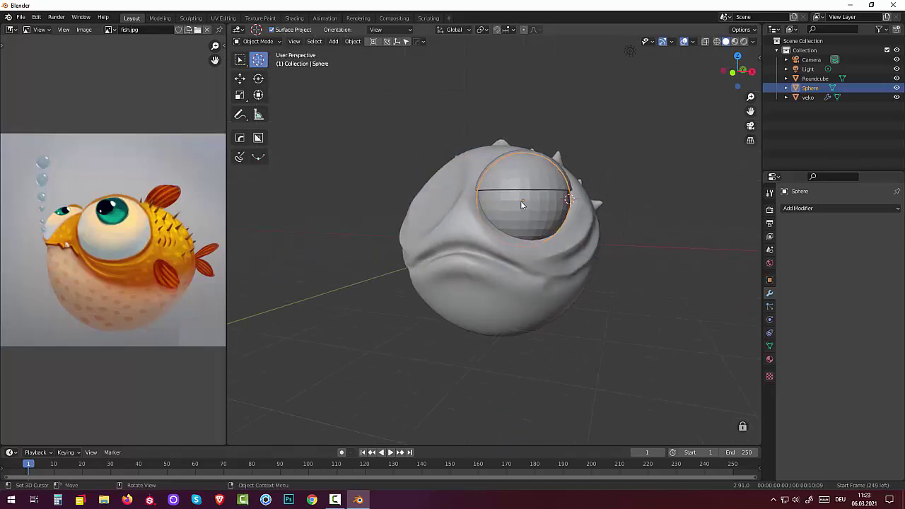
pyautogui.moveTo(523, 204)
pyautogui.mouseDown(button='middle')
pyautogui.moveTo(553, 223)
pyautogui.moveTo(527, 220)
pyautogui.mouseUp(button='middle')
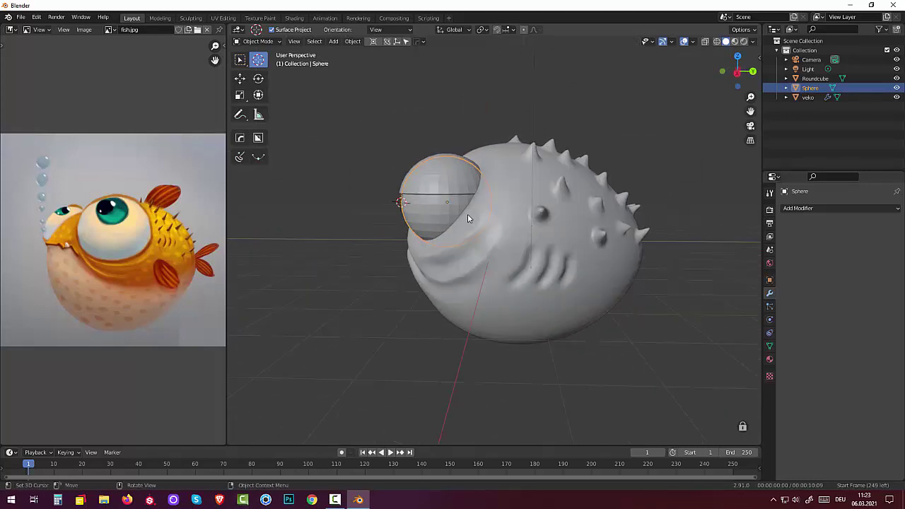
pyautogui.press('KP_3')
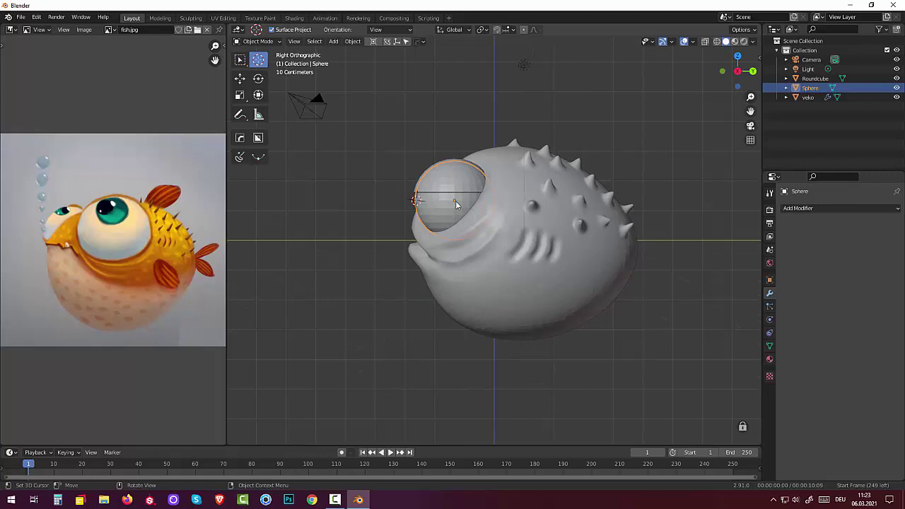
pyautogui.keyDown('shift'); pyautogui.rightClick(455, 201); pyautogui.keyUp('shift')
# Test sliding the eye sphere along X with the move gizmo, then select the veko eyelid
pyautogui.moveTo(576, 243)
pyautogui.mouseDown(button='middle')
pyautogui.moveTo(707, 229)
pyautogui.moveTo(707, 303)
pyautogui.moveTo(731, 307)
pyautogui.mouseUp(button='middle')
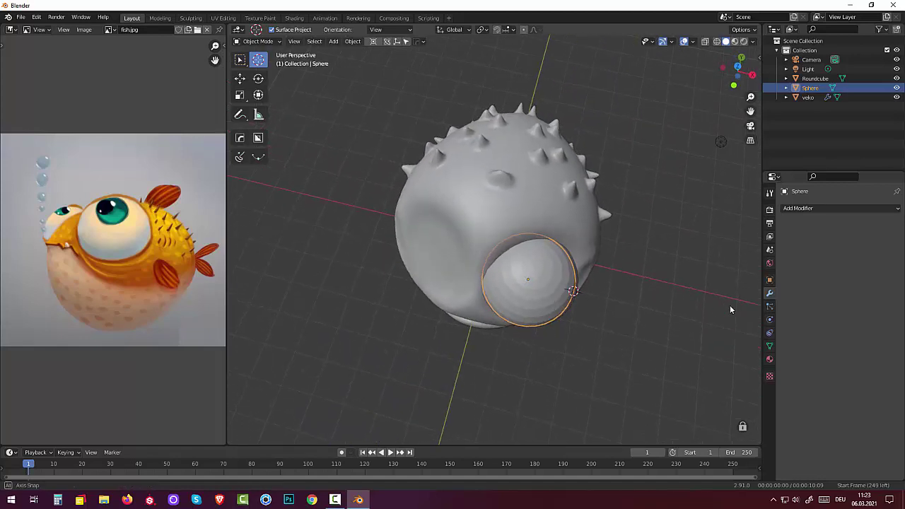
pyautogui.click(373, 41)
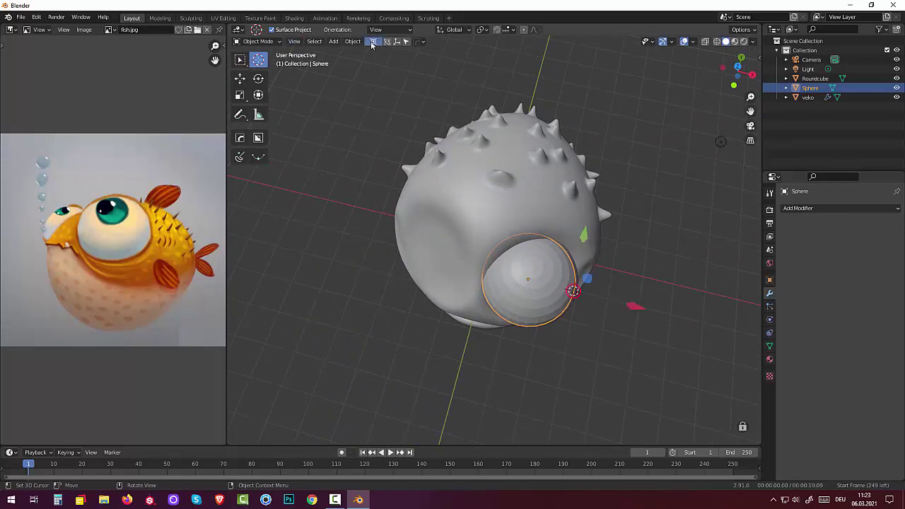
pyautogui.moveTo(636, 308)
pyautogui.mouseDown()
pyautogui.moveTo(588, 292)
pyautogui.moveTo(598, 325)
pyautogui.mouseUp()
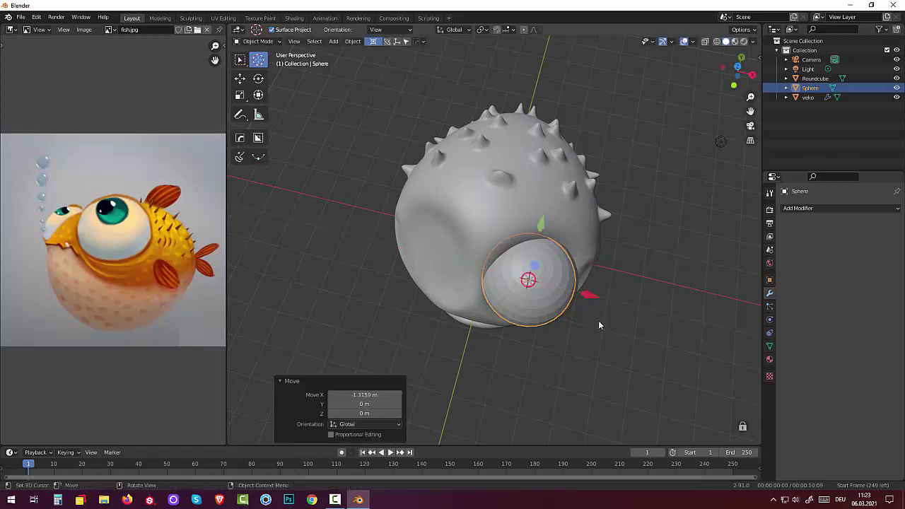
pyautogui.click(374, 41)
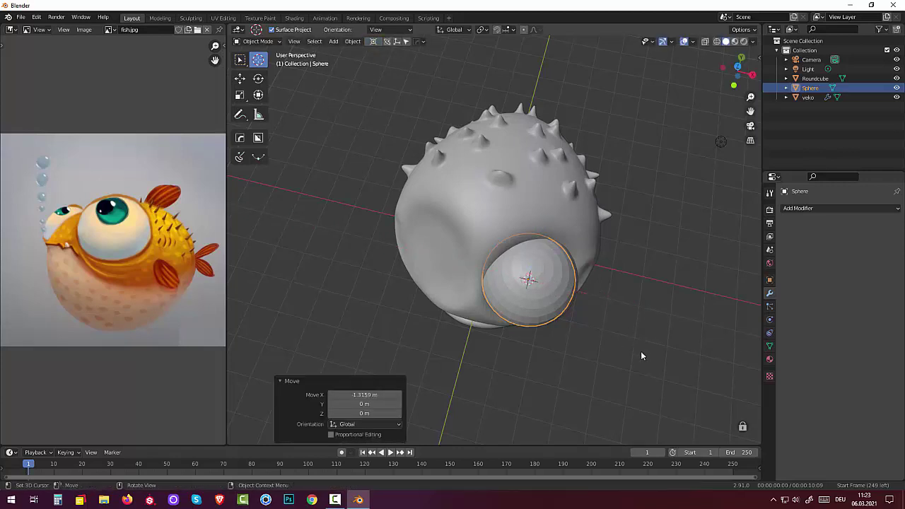
pyautogui.moveTo(640, 350); pyautogui.dragTo(559, 277, button='middle')
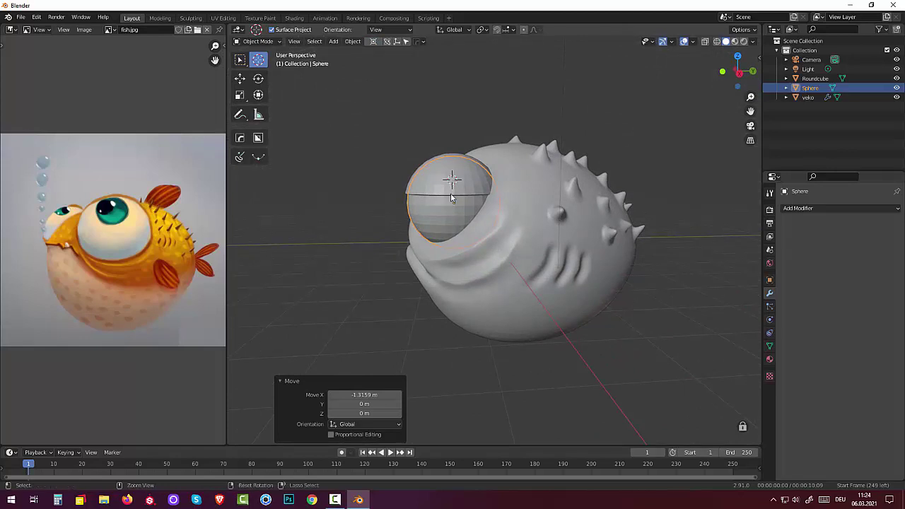
pyautogui.click(462, 224)
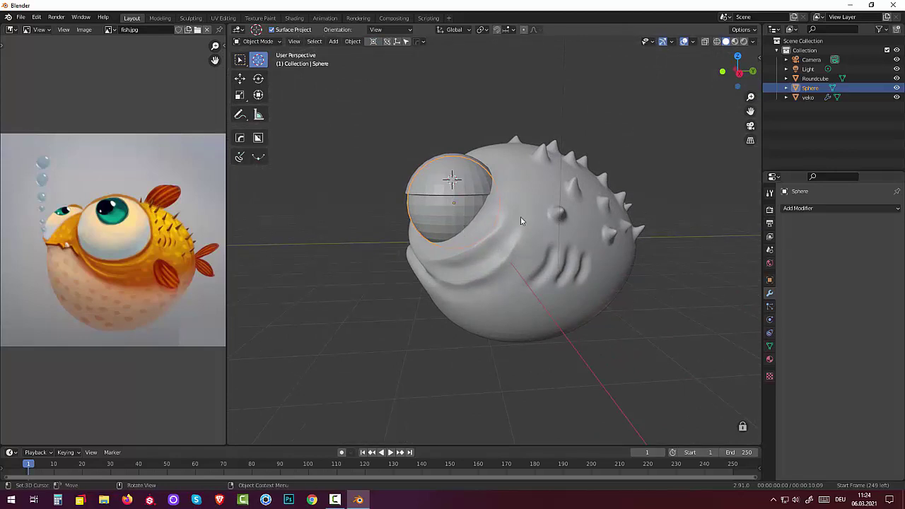
pyautogui.keyDown('ctrl'); pyautogui.click(457, 202); pyautogui.keyUp('ctrl')
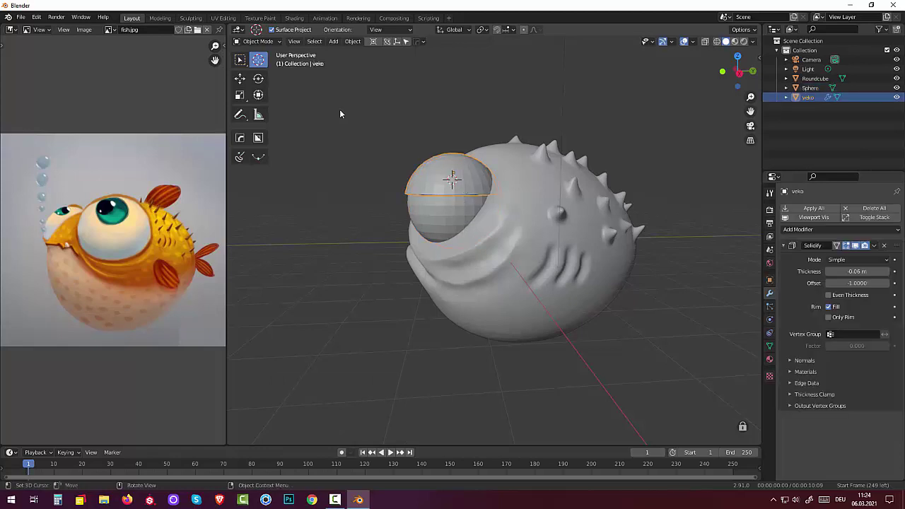
# Set the eye sphere's origin to the 3D cursor at its centre
pyautogui.click(239, 60)
pyautogui.click(436, 210)
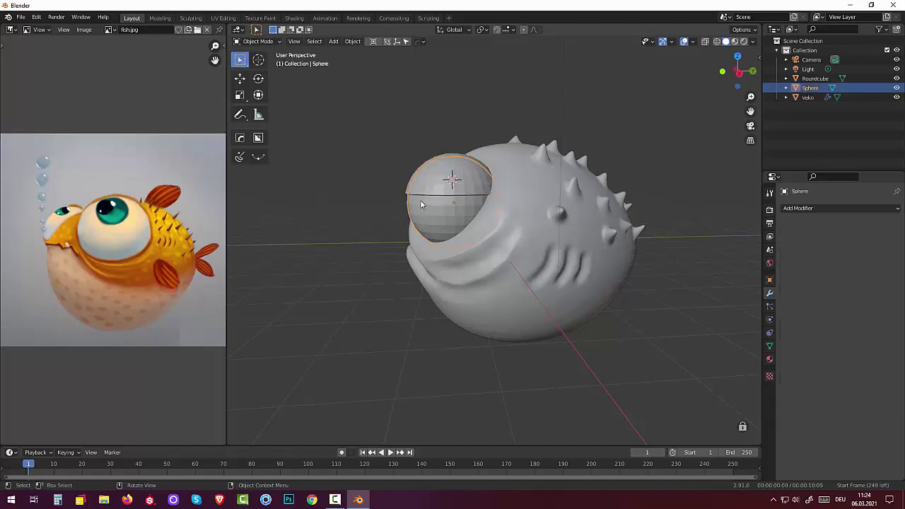
pyautogui.click(351, 41)
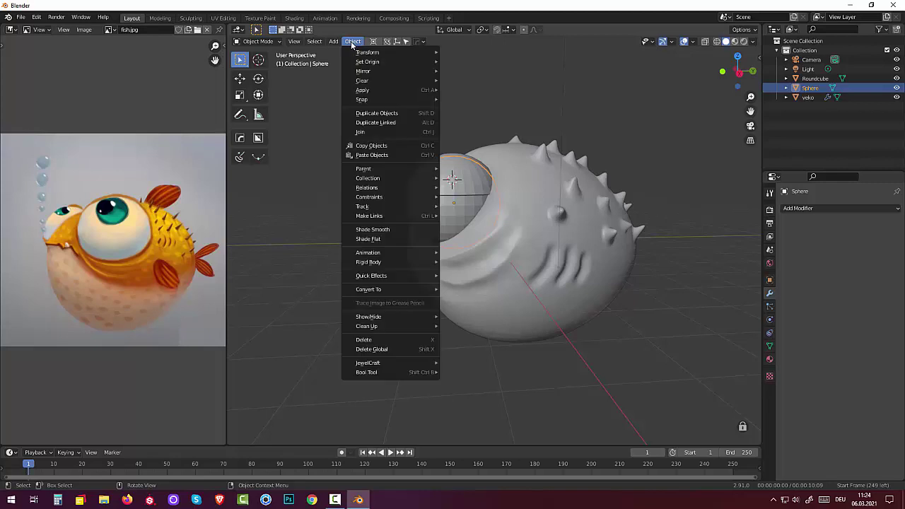
pyautogui.moveTo(378, 62)
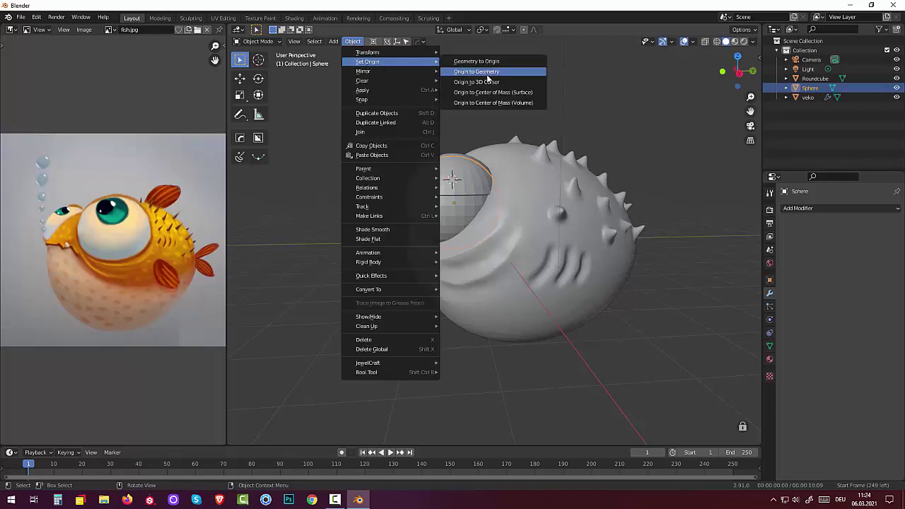
pyautogui.click(490, 82)
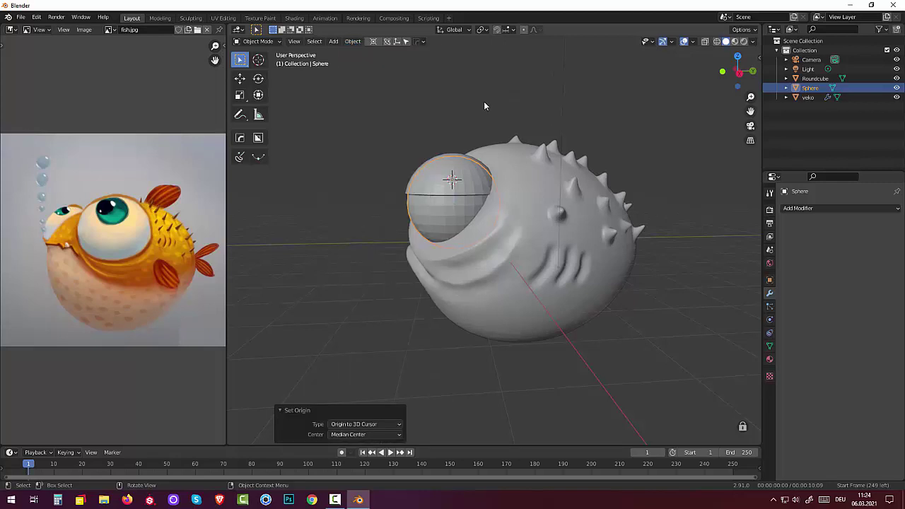
pyautogui.moveTo(484, 106)
pyautogui.mouseDown(button='middle')
pyautogui.moveTo(584, 120)
pyautogui.moveTo(587, 110)
pyautogui.moveTo(533, 117)
pyautogui.moveTo(542, 176)
pyautogui.moveTo(584, 153)
pyautogui.moveTo(584, 161)
pyautogui.mouseUp(button='middle')
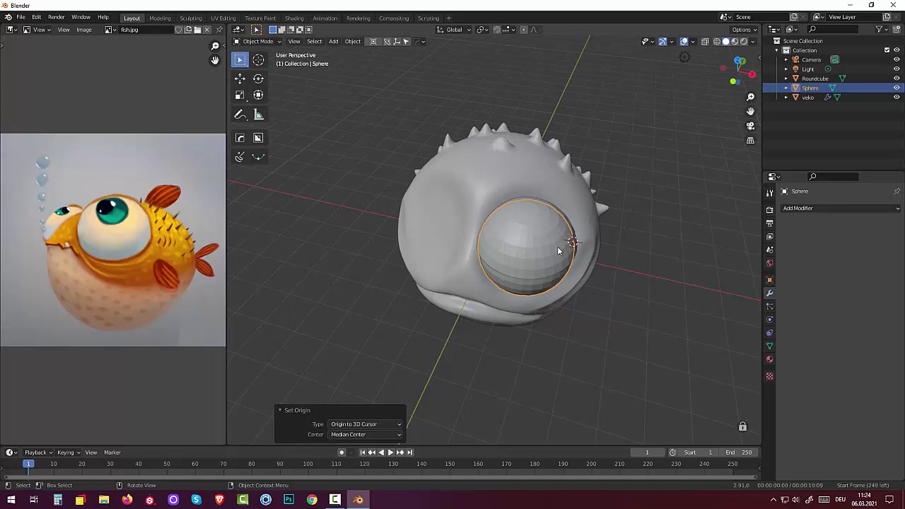
pyautogui.click(536, 243)
pyautogui.moveTo(594, 261)
pyautogui.mouseDown(button='middle')
pyautogui.moveTo(598, 212)
pyautogui.moveTo(587, 204)
pyautogui.mouseUp(button='middle')
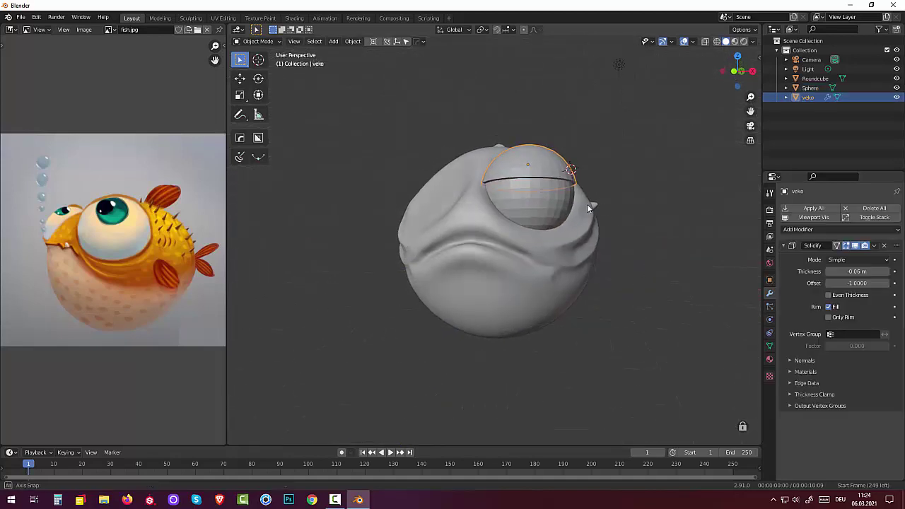
# Reset the eye sphere's origin to its geometry centre and switch to right orthographic view
pyautogui.click(533, 205)
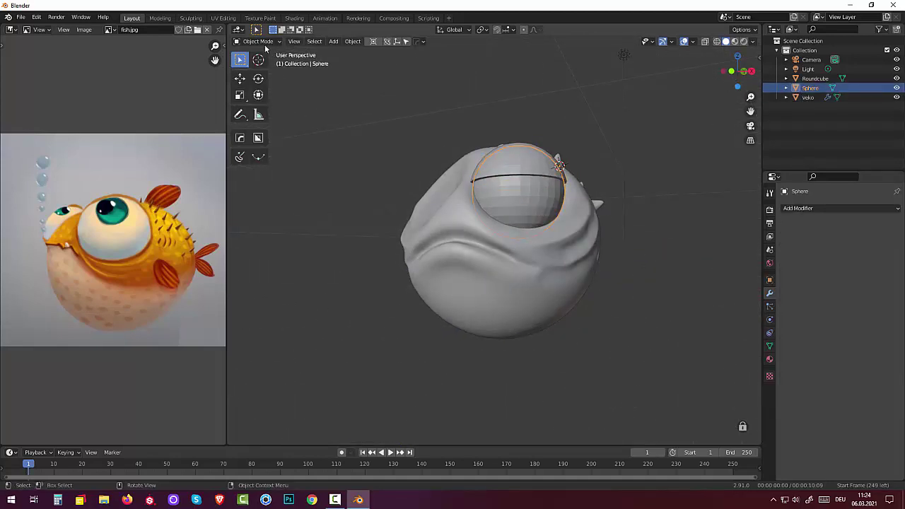
pyautogui.click(352, 41)
pyautogui.moveTo(363, 70)
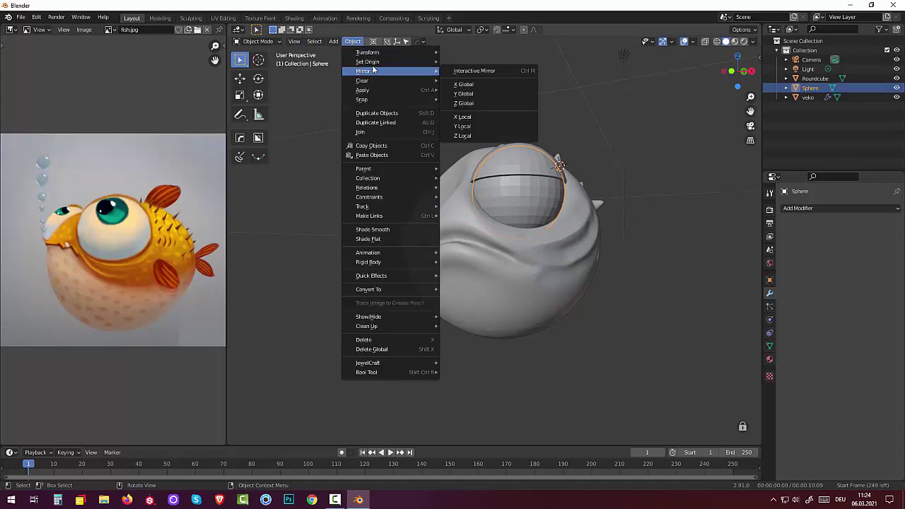
pyautogui.click(495, 73)
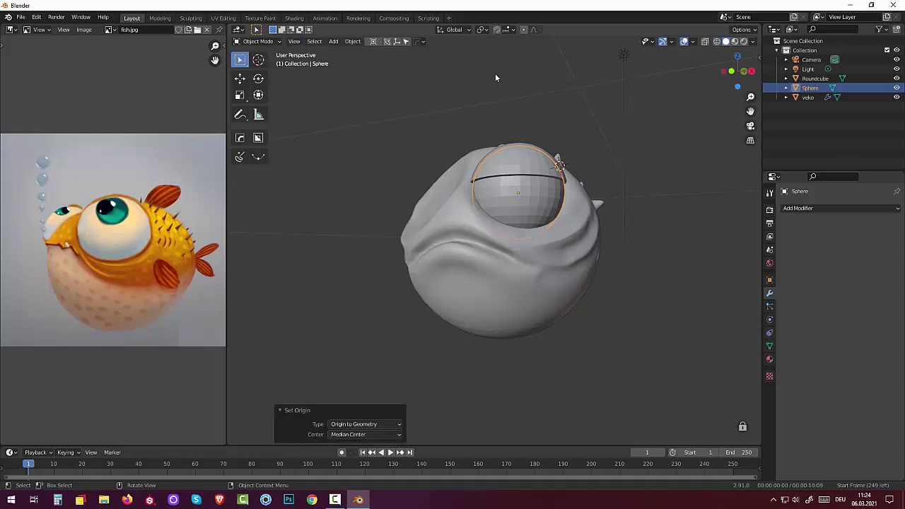
pyautogui.moveTo(495, 76); pyautogui.dragTo(651, 208, button='middle')
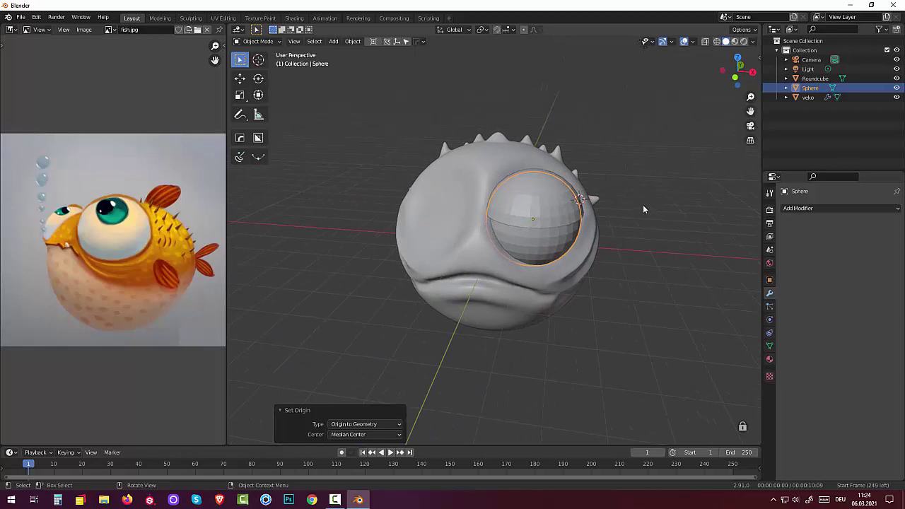
pyautogui.press('KP_3')
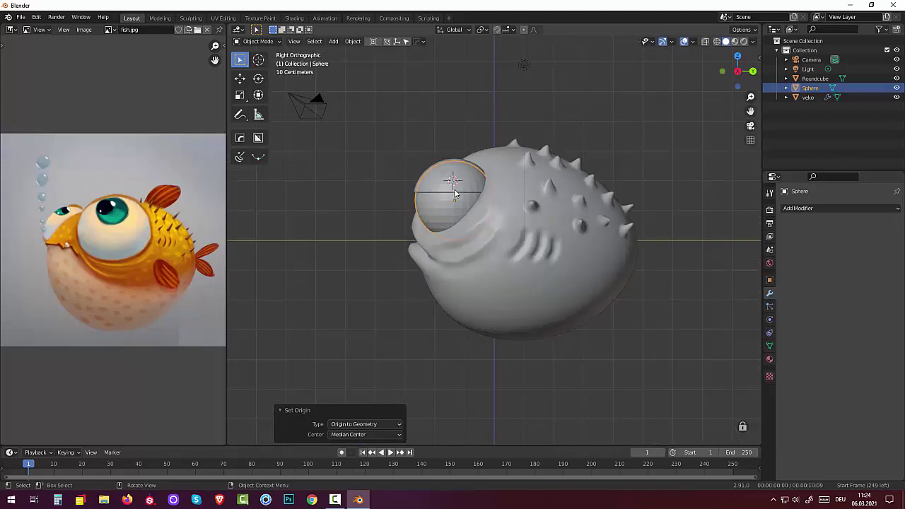
# Snap the 3D cursor onto the eye sphere's centre
pyautogui.click(258, 59)
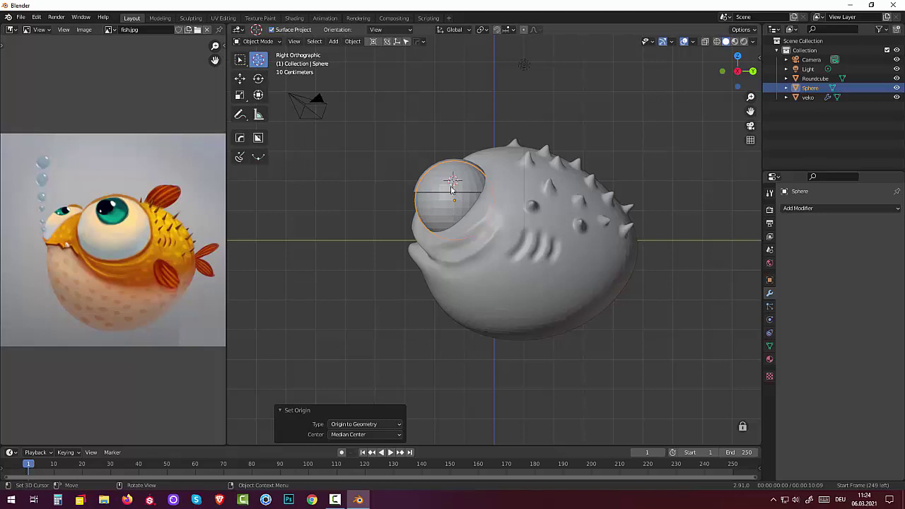
pyautogui.moveTo(454, 184); pyautogui.dragTo(458, 200)
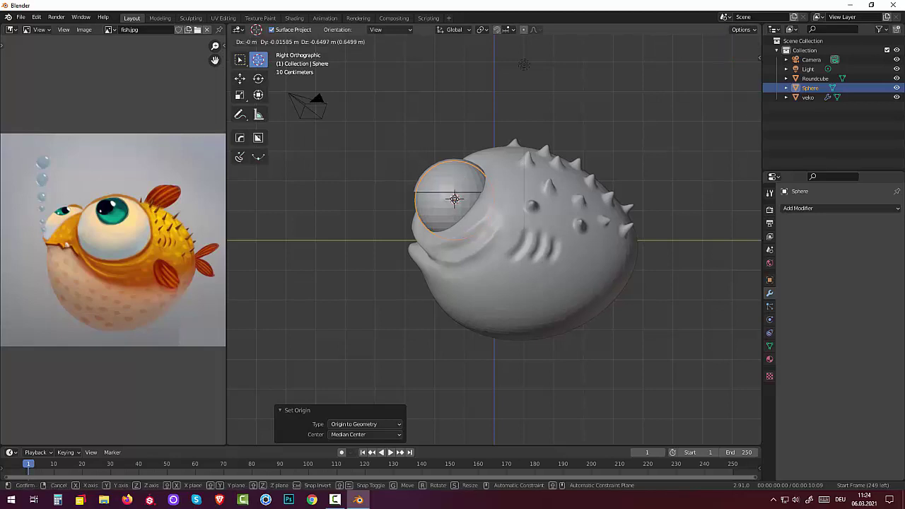
pyautogui.click(456, 203)
pyautogui.moveTo(456, 203)
pyautogui.mouseDown(button='middle')
pyautogui.moveTo(650, 293)
pyautogui.moveTo(661, 309)
pyautogui.moveTo(597, 302)
pyautogui.mouseUp(button='middle')
pyautogui.press('KP_5')
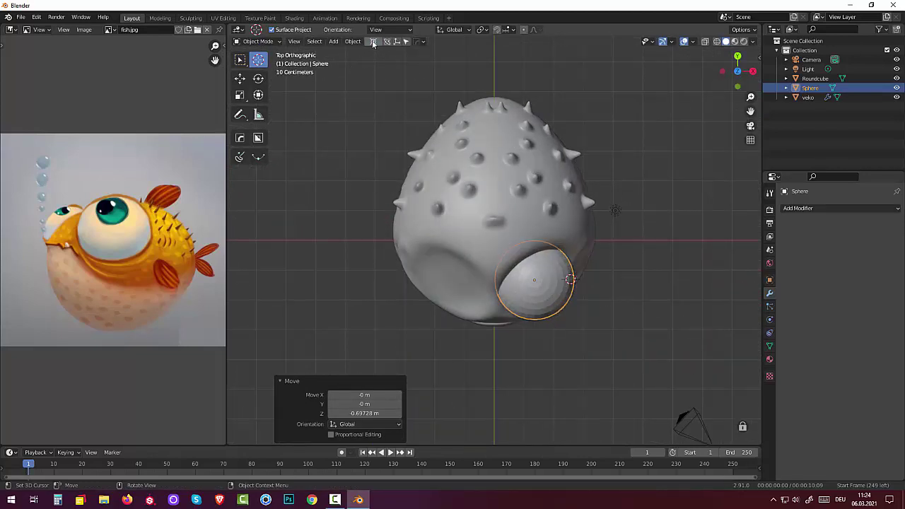
# Move the eye sphere along X and then Y toward the fish's eye socket
pyautogui.press('g')
pyautogui.press('x')
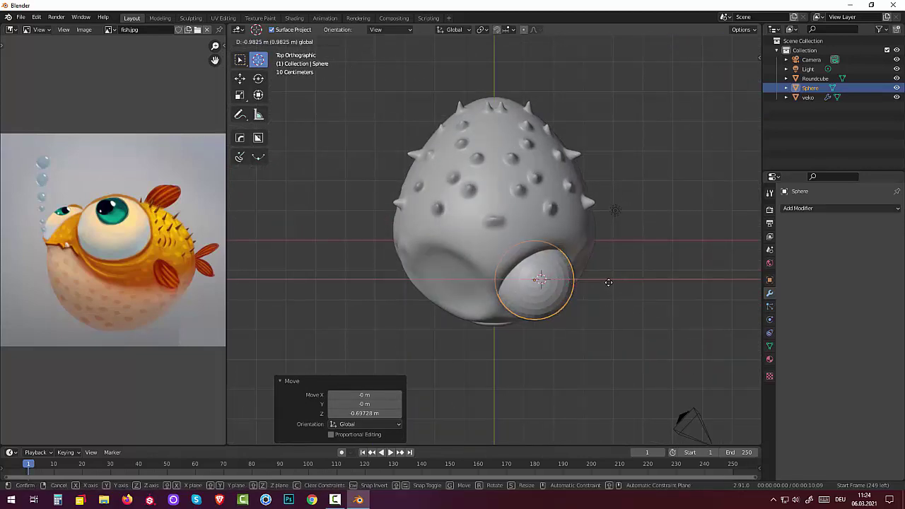
pyautogui.click(602, 282)
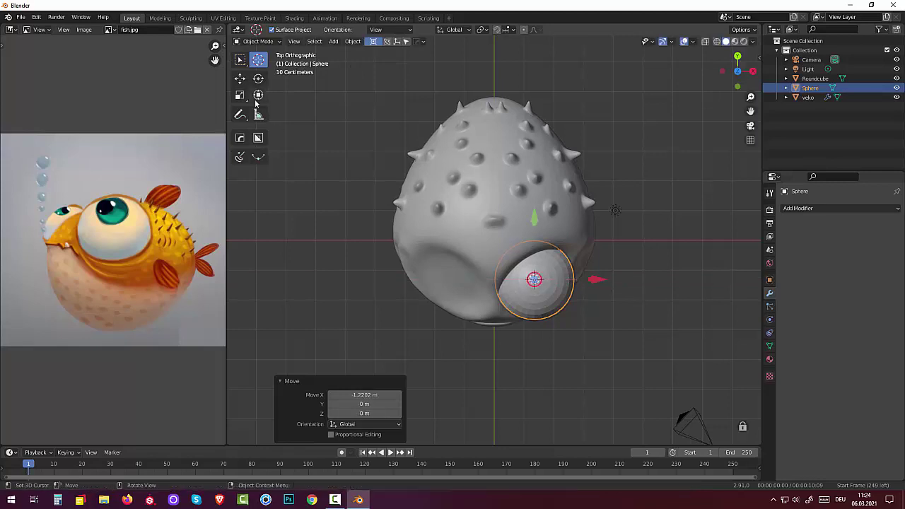
pyautogui.keyDown('shift'); pyautogui.rightClick(636, 341); pyautogui.keyUp('shift')
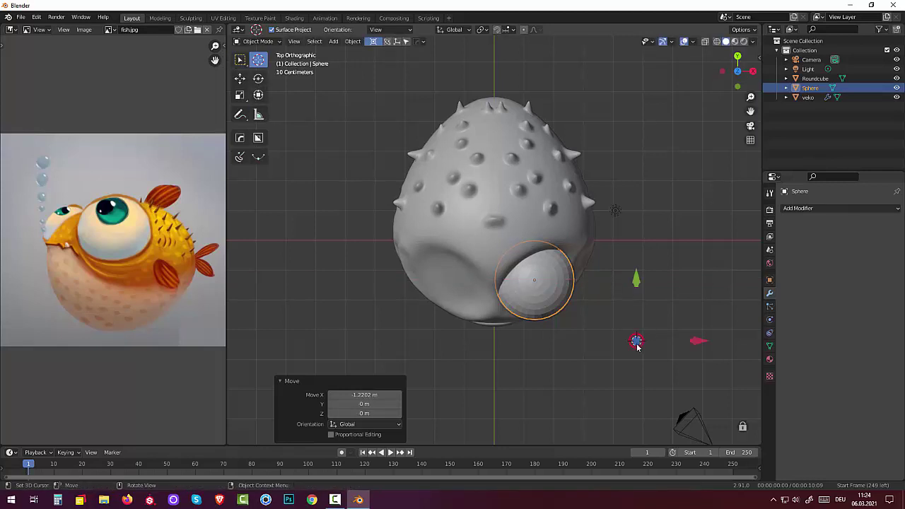
pyautogui.moveTo(637, 344); pyautogui.dragTo(646, 333, button='middle')
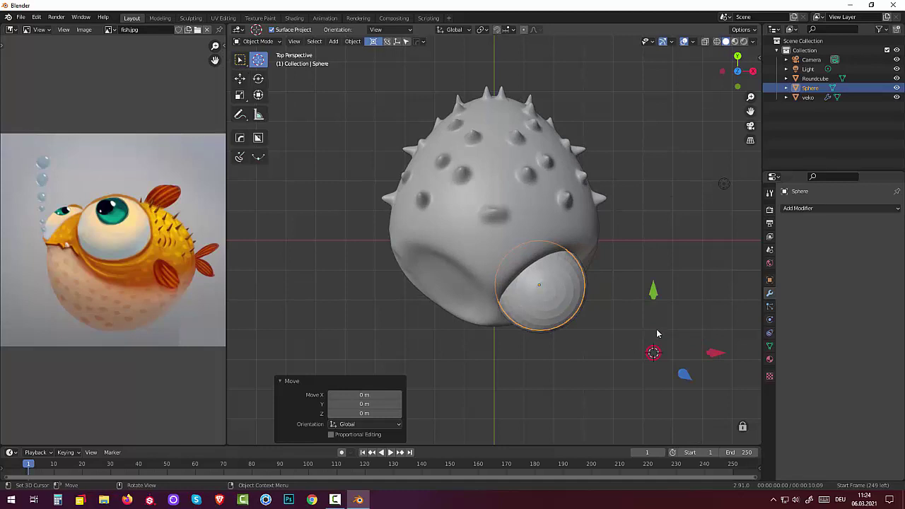
pyautogui.press('g')
pyautogui.press('y')
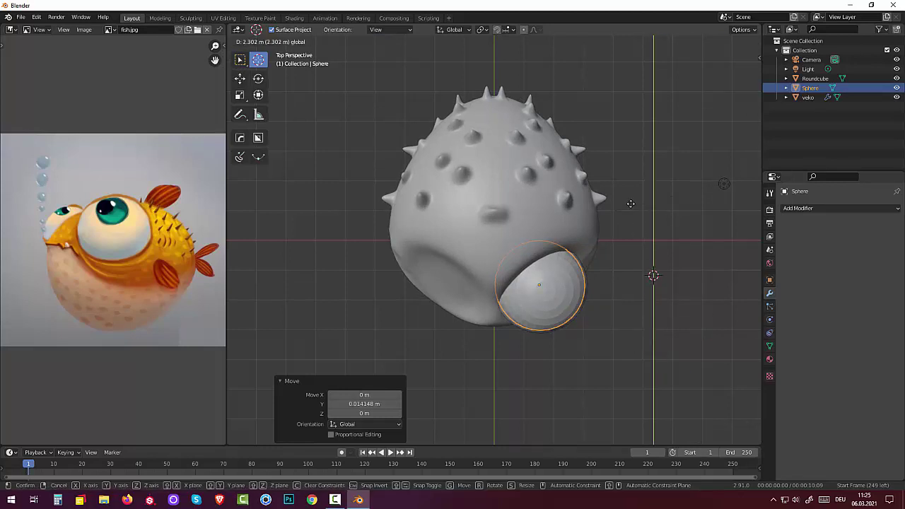
pyautogui.click(623, 214)
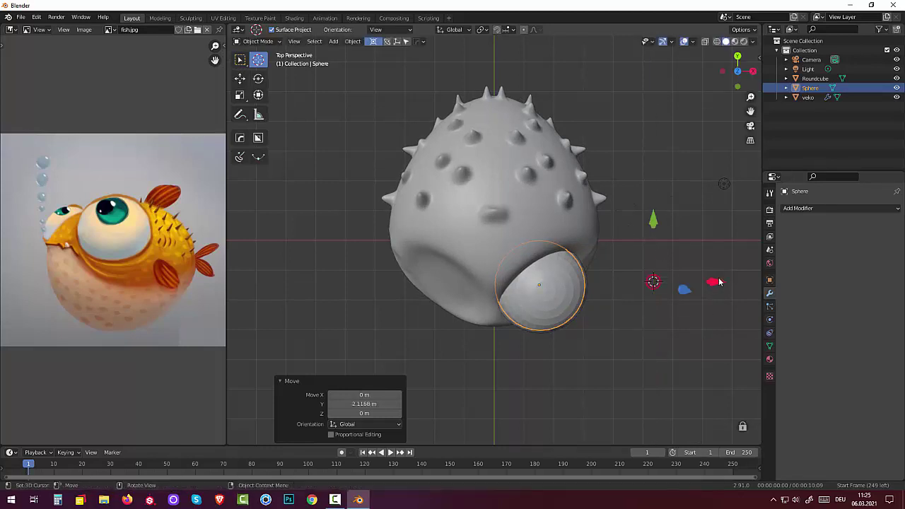
# Fine-tune the eyeball's X and Y position in the socket, then return to Select Box
pyautogui.press('g')
pyautogui.press('x')
pyautogui.click(594, 289)
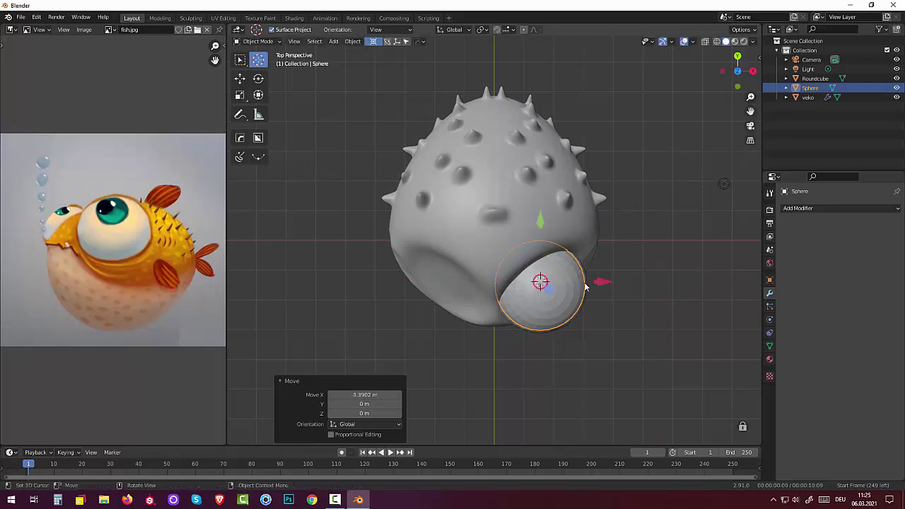
pyautogui.press('g')
pyautogui.press('y')
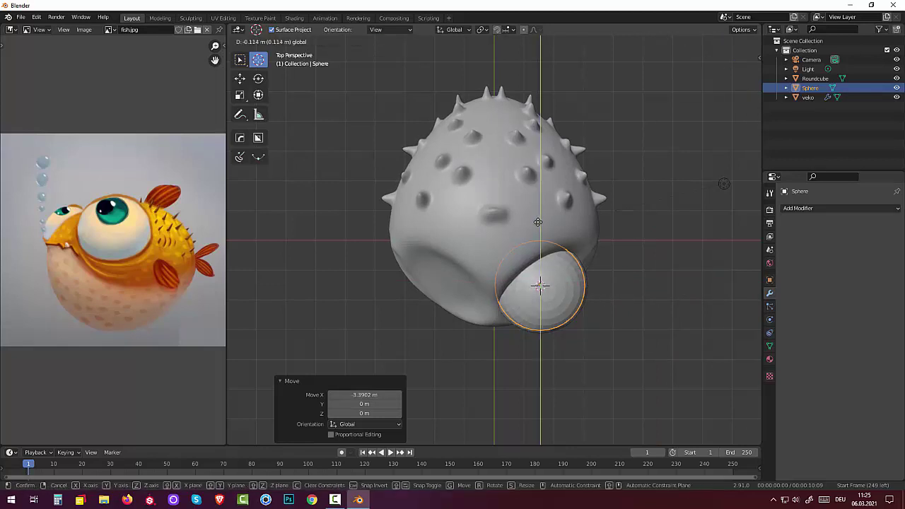
pyautogui.click(539, 221)
pyautogui.press('g')
pyautogui.click(599, 288)
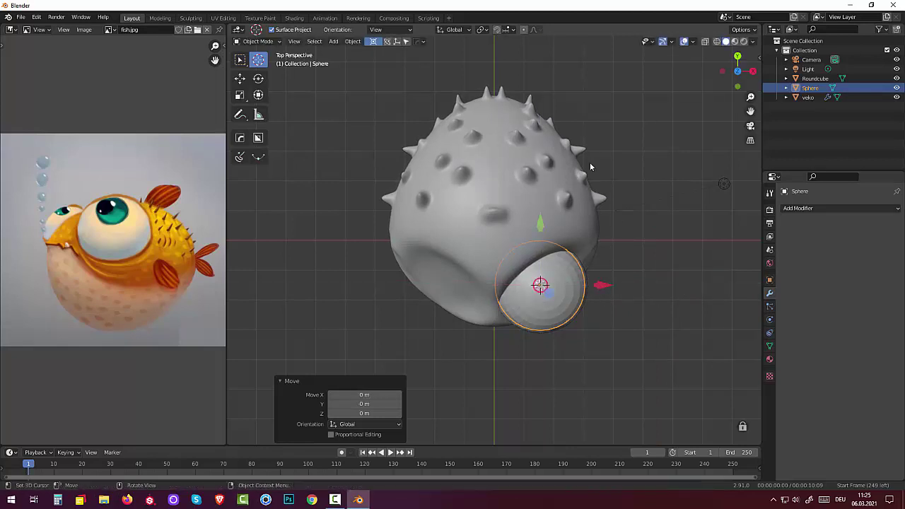
pyautogui.click(239, 60)
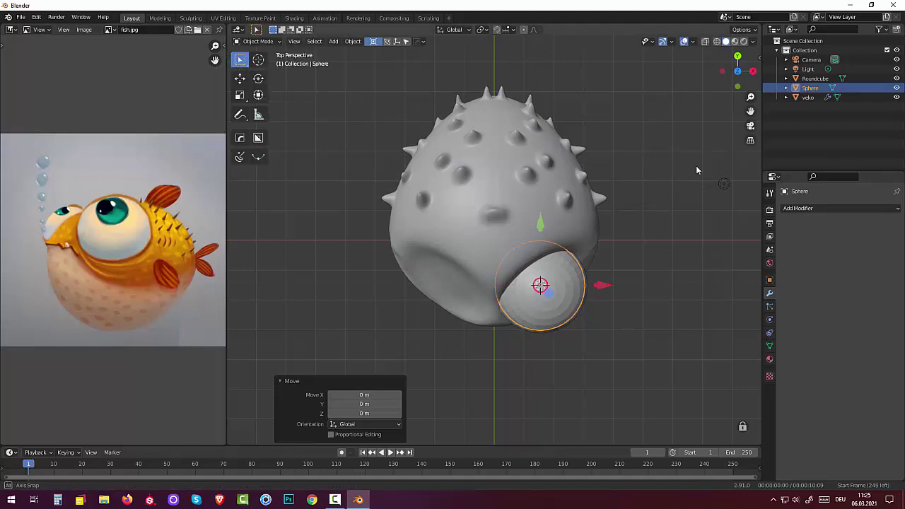
pyautogui.moveTo(695, 165)
pyautogui.mouseDown(button='middle')
pyautogui.moveTo(602, 74)
pyautogui.moveTo(587, 79)
pyautogui.mouseUp(button='middle')
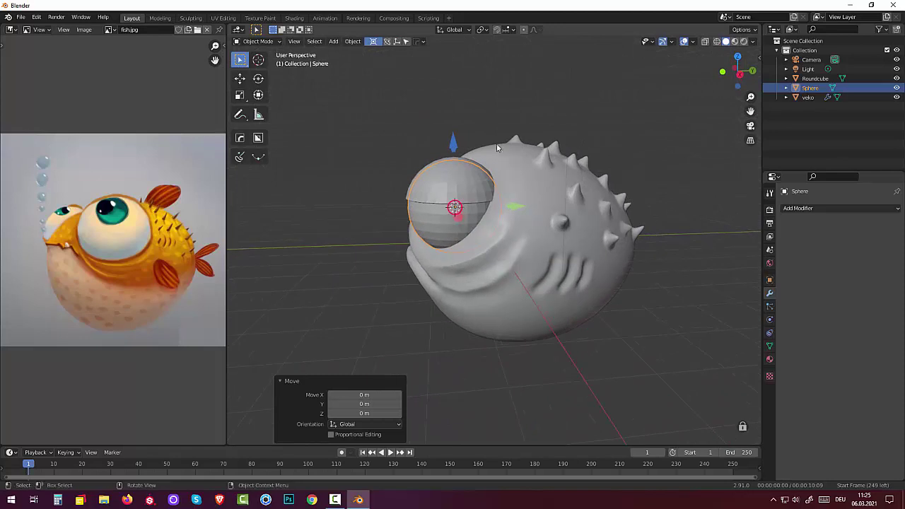
# Move the veko eyelid's origin to the 3D cursor at the eye's centre
pyautogui.click(434, 179)
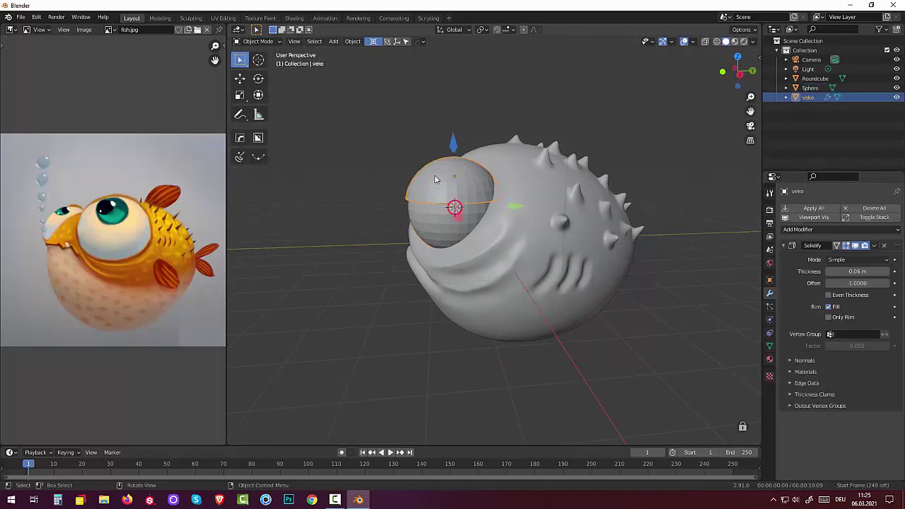
pyautogui.click(373, 41)
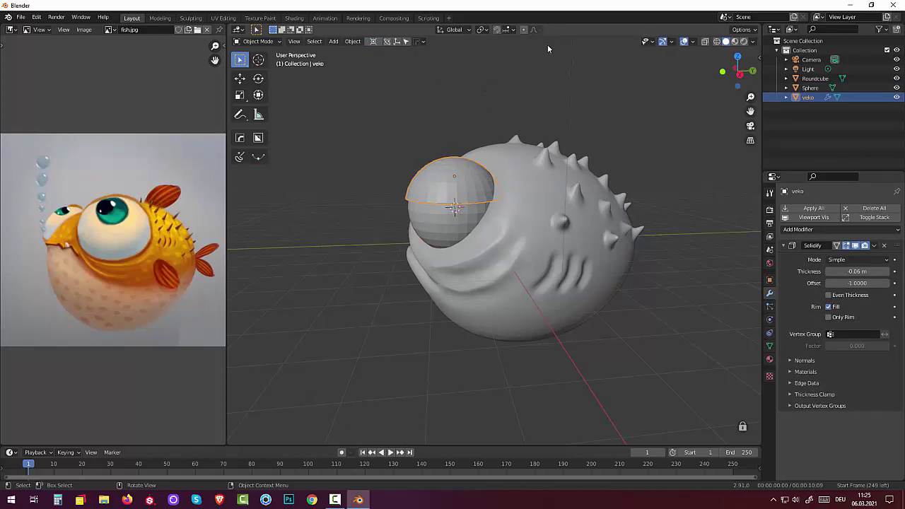
pyautogui.click(352, 41)
pyautogui.moveTo(368, 62)
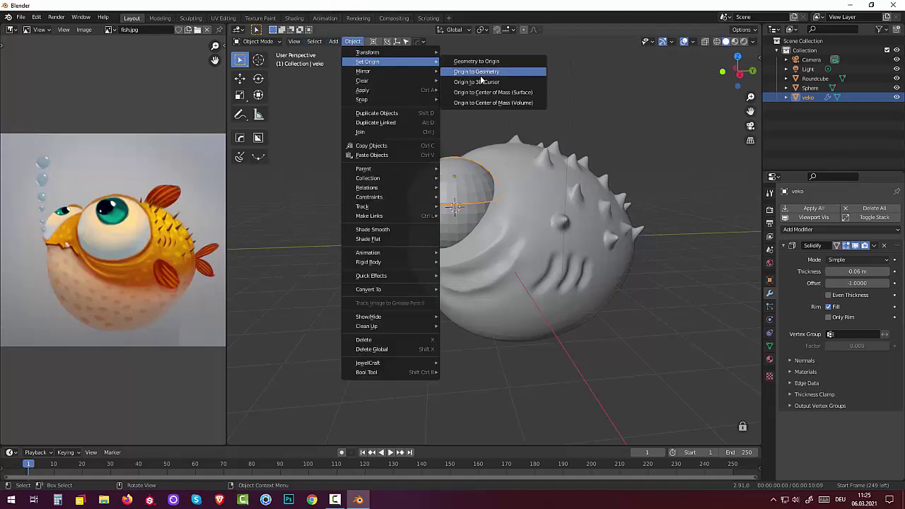
pyautogui.click(476, 82)
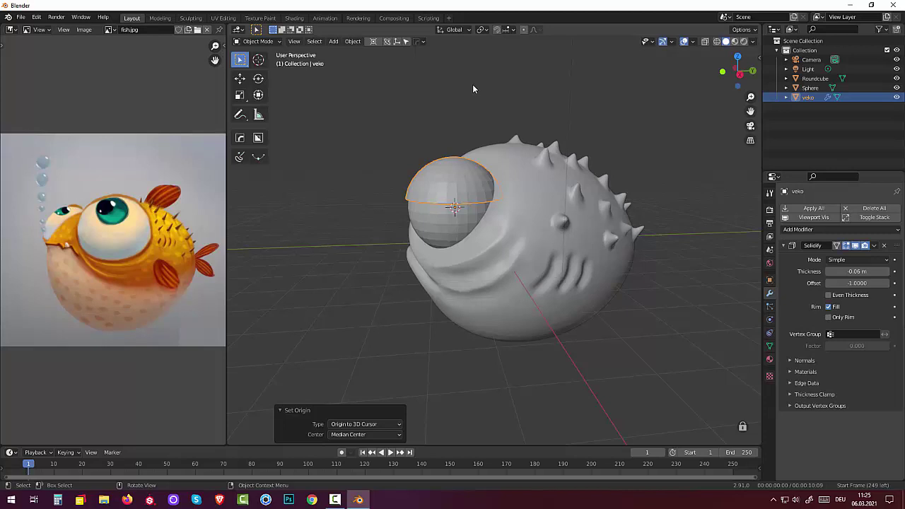
pyautogui.press('KP_3')
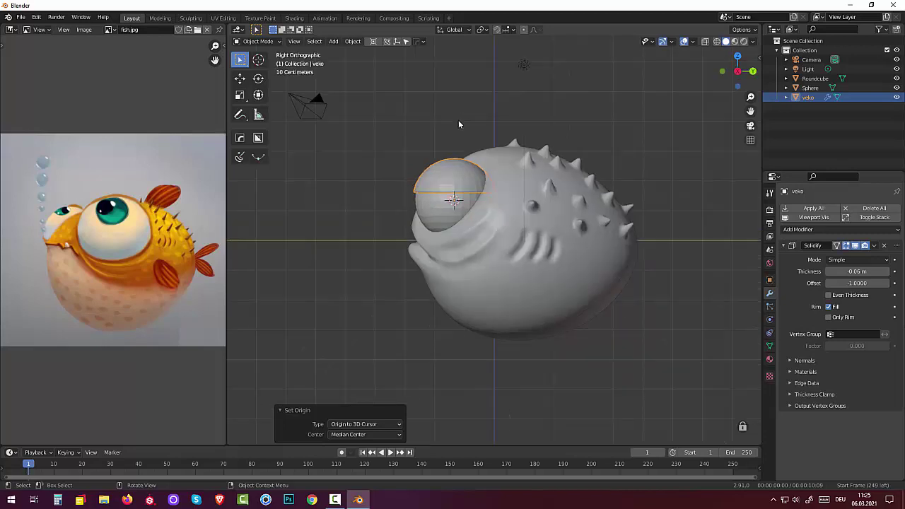
# Rotate the veko eyelid down over the eyeball in two passes, ending at -41.7°
pyautogui.press('r')
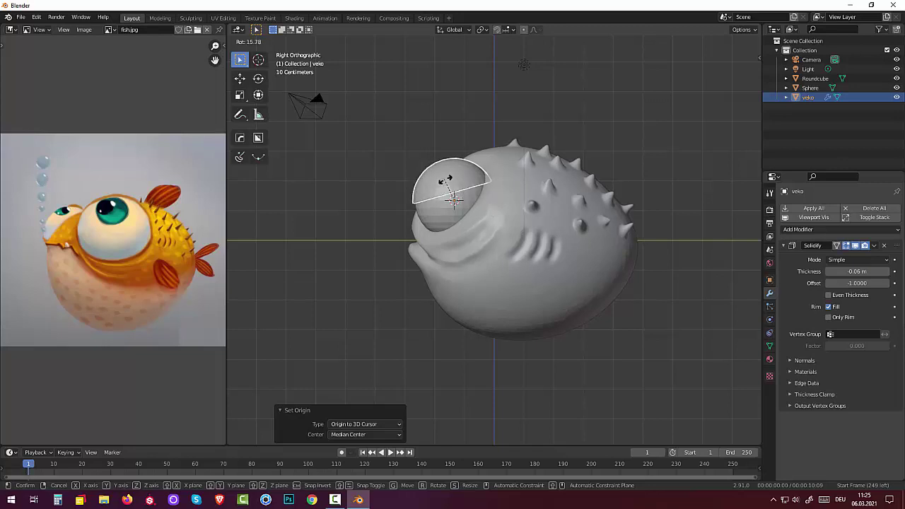
pyautogui.click(444, 181)
pyautogui.moveTo(452, 180)
pyautogui.mouseDown(button='middle')
pyautogui.moveTo(588, 181)
pyautogui.moveTo(540, 186)
pyautogui.moveTo(471, 163)
pyautogui.moveTo(484, 180)
pyautogui.moveTo(576, 158)
pyautogui.moveTo(581, 183)
pyautogui.moveTo(470, 180)
pyautogui.moveTo(486, 172)
pyautogui.mouseUp(button='middle')
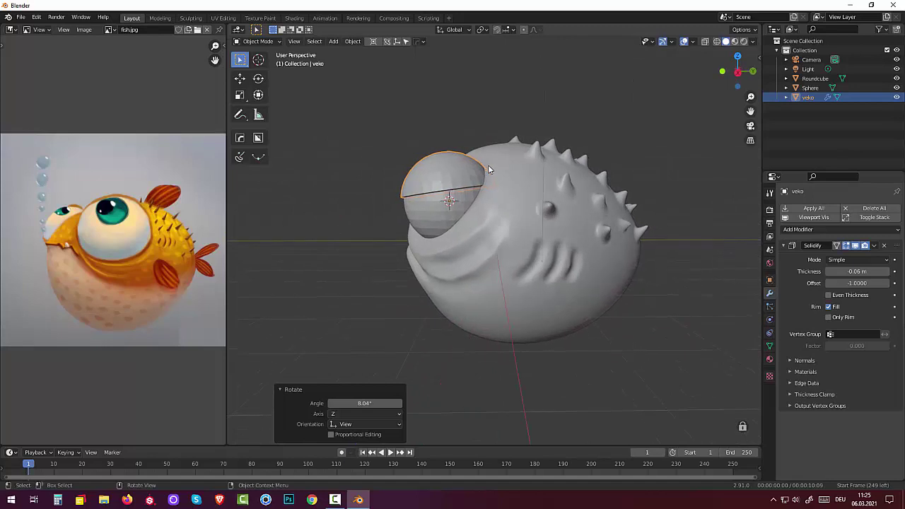
pyautogui.press('r')
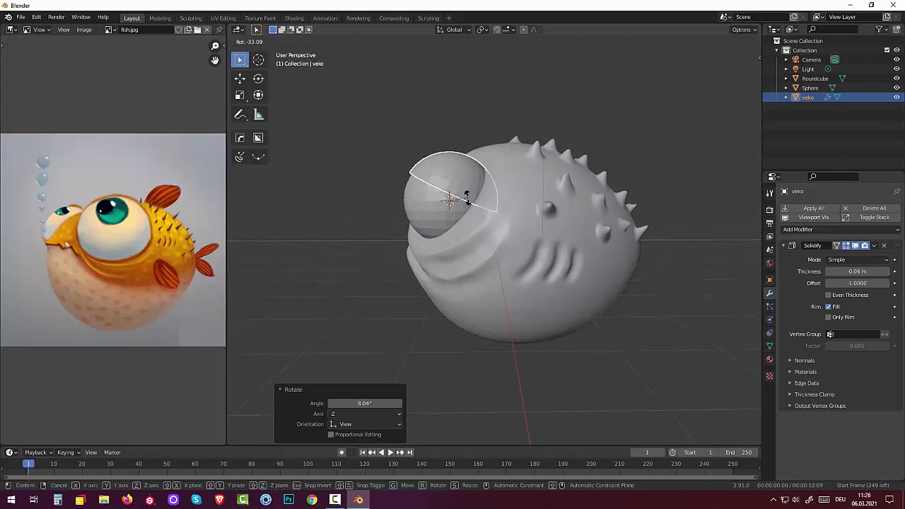
pyautogui.click(463, 200)
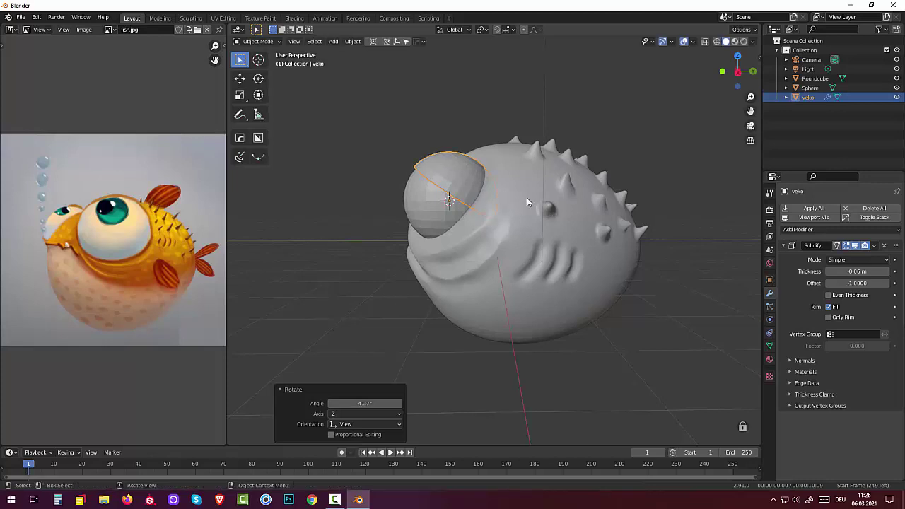
pyautogui.moveTo(526, 197); pyautogui.dragTo(625, 198, button='middle')
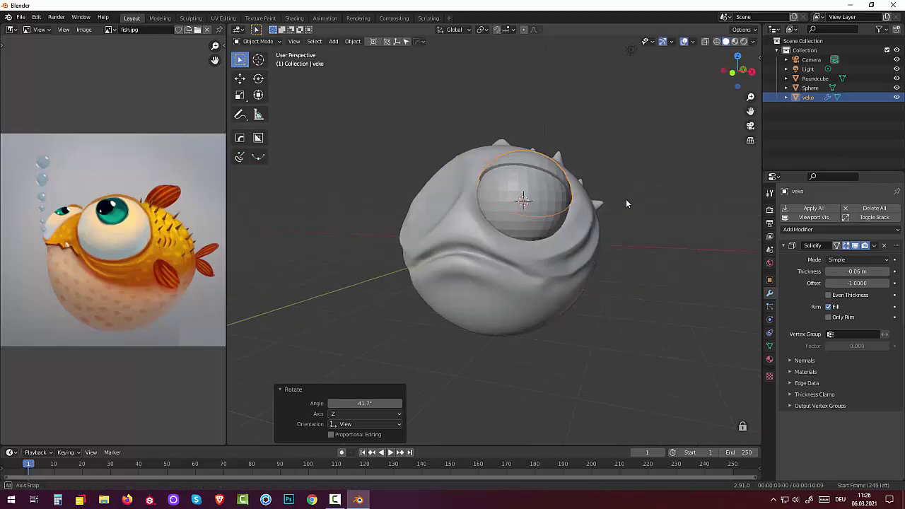
pyautogui.click(530, 162)
# Increase the veko Solidify thickness to -0.12 m and check the thicker lid
pyautogui.click(531, 161)
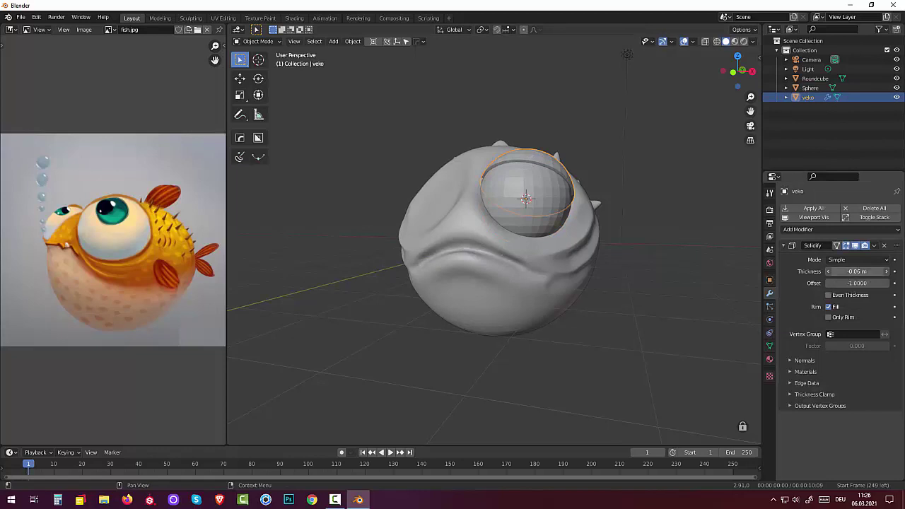
pyautogui.moveTo(857, 272); pyautogui.dragTo(876, 271)
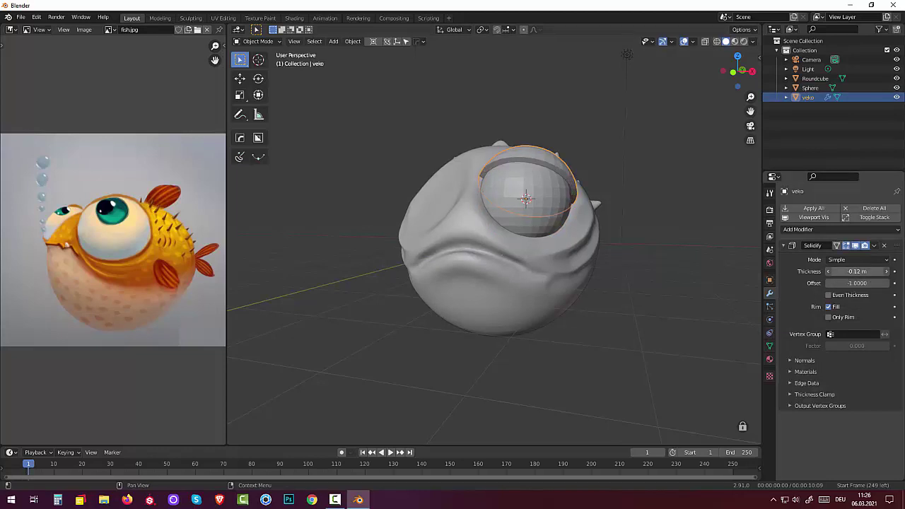
pyautogui.moveTo(876, 271); pyautogui.dragTo(876, 271)
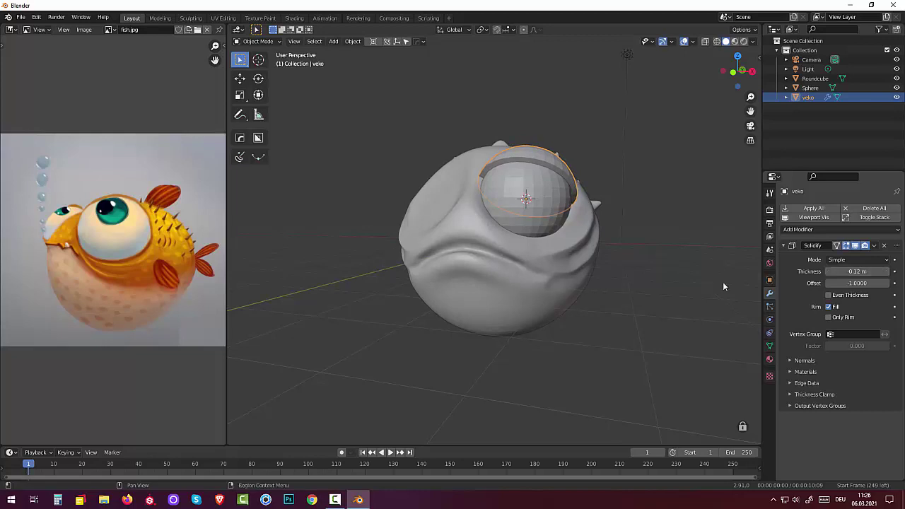
pyautogui.click(688, 299)
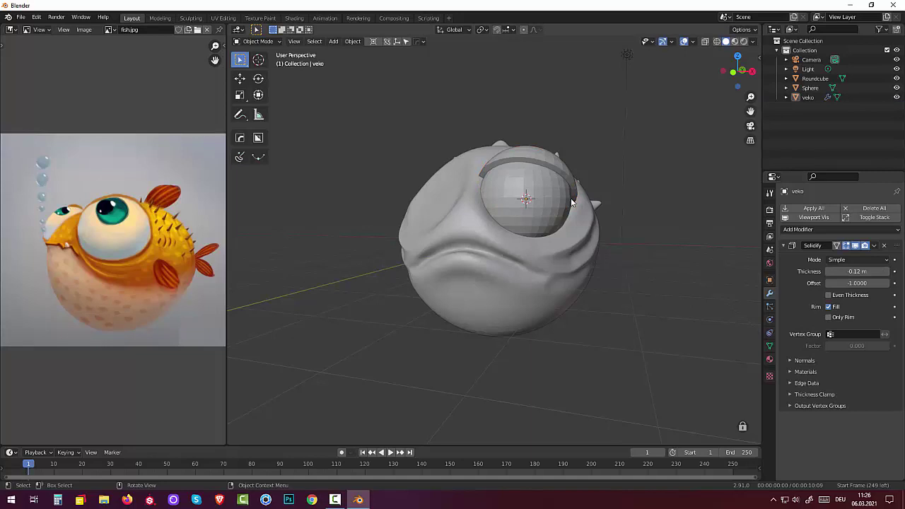
pyautogui.click(533, 157)
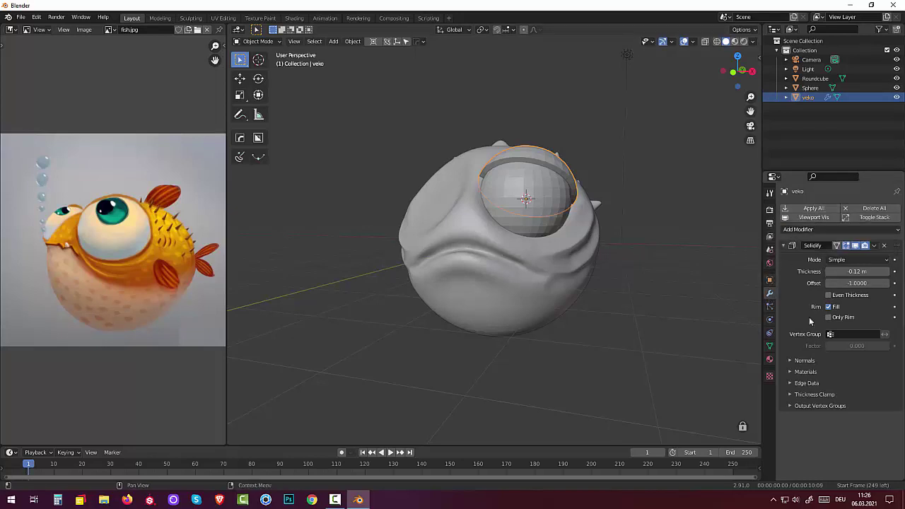
# Make the eyelid thickness a positive 0.12 m and apply the Solidify modifier
pyautogui.press('-')
pyautogui.click(874, 245)
pyautogui.click(837, 257)
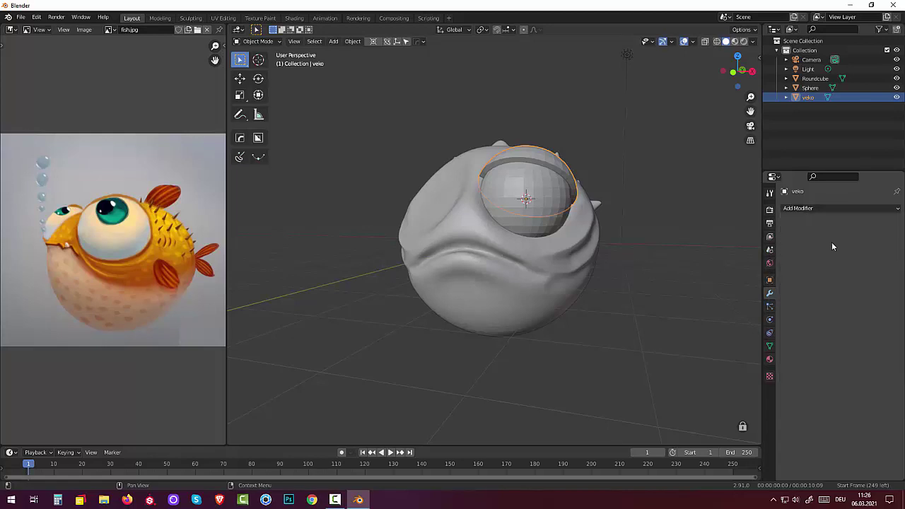
# Add a Subdivision Surface modifier to the eyelid with viewport level 2
pyautogui.click(803, 211)
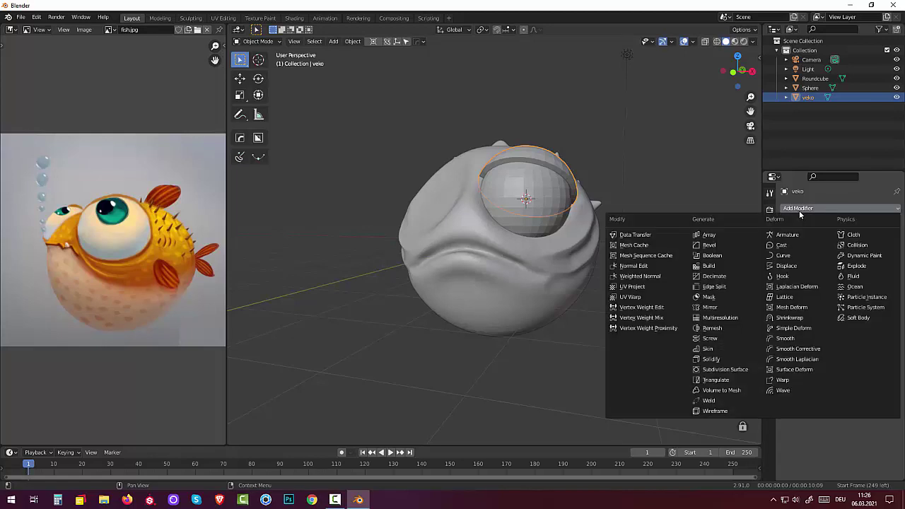
pyautogui.click(740, 369)
pyautogui.moveTo(702, 264)
pyautogui.mouseDown(button='middle')
pyautogui.moveTo(642, 288)
pyautogui.moveTo(643, 275)
pyautogui.mouseUp(button='middle')
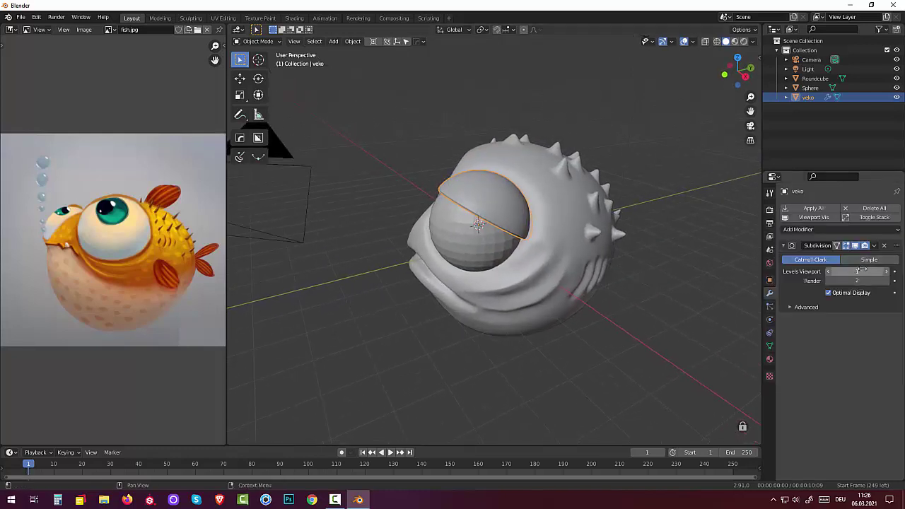
pyautogui.moveTo(862, 271); pyautogui.dragTo(861, 271)
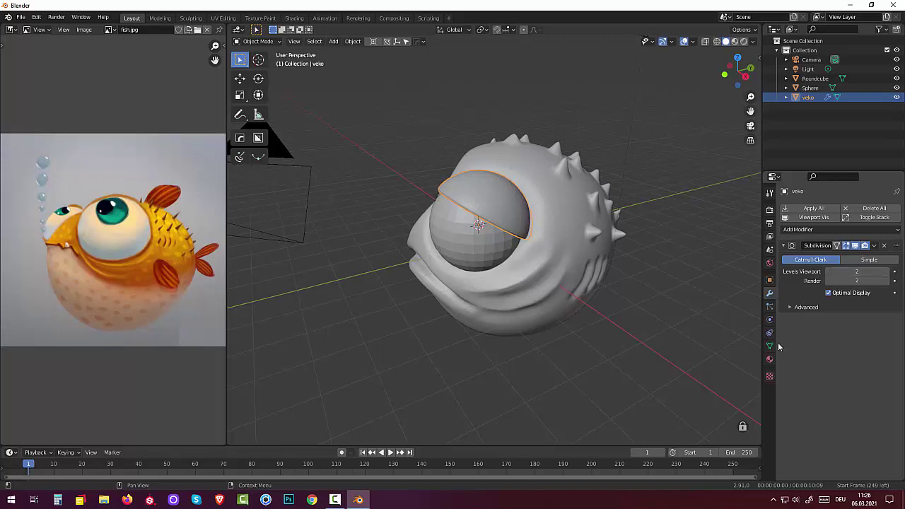
pyautogui.click(704, 355)
pyautogui.moveTo(704, 355)
pyautogui.mouseDown(button='middle')
pyautogui.moveTo(736, 354)
pyautogui.moveTo(229, 339)
pyautogui.moveTo(716, 353)
pyautogui.moveTo(686, 354)
pyautogui.moveTo(673, 342)
pyautogui.mouseUp(button='middle')
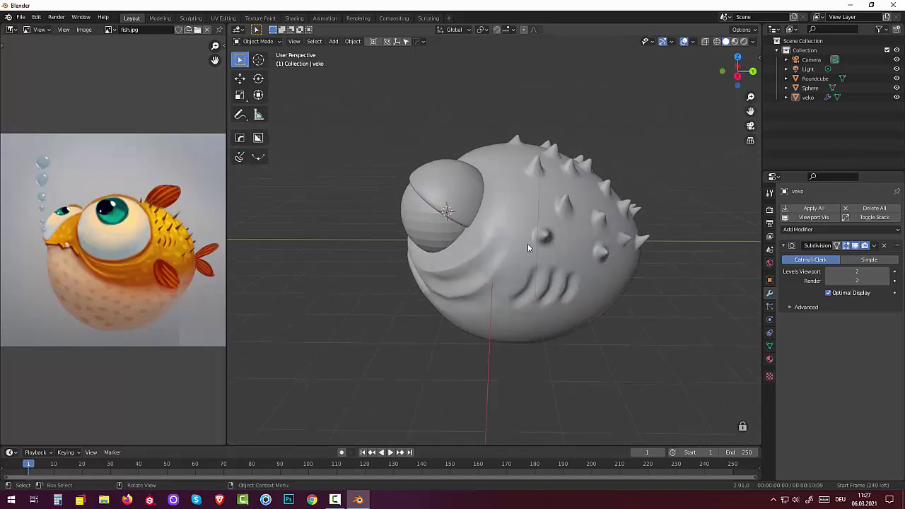
# Reset veko's location, rotation and scale with Reset All Transform, then apply its Subdivision modifier
pyautogui.click(467, 203)
pyautogui.keyDown('shift'); pyautogui.click(508, 212); pyautogui.keyUp('shift')
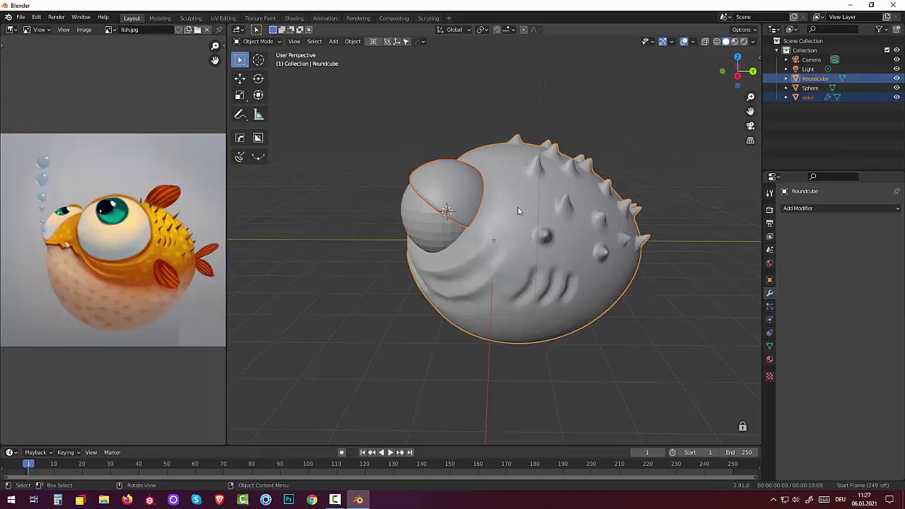
pyautogui.moveTo(518, 206)
pyautogui.mouseDown(button='middle')
pyautogui.moveTo(606, 229)
pyautogui.moveTo(616, 222)
pyautogui.mouseUp(button='middle')
pyautogui.click(586, 205)
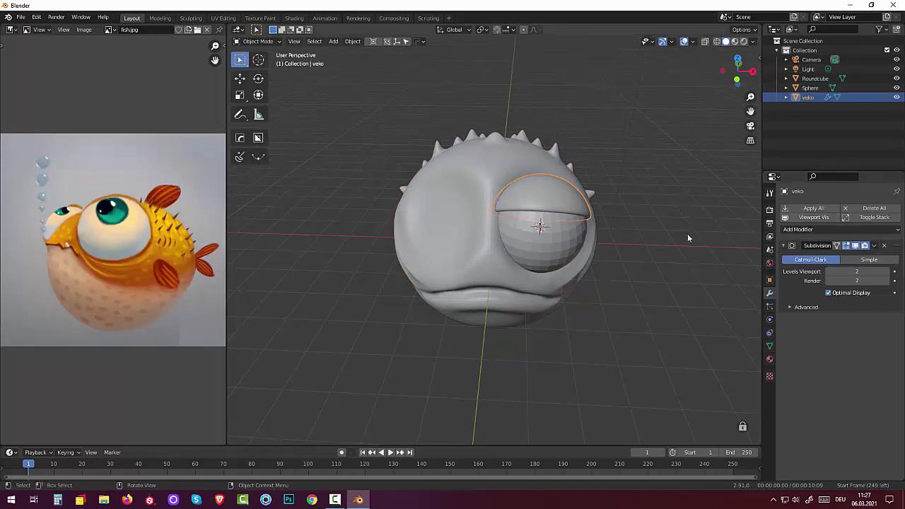
pyautogui.click(704, 417)
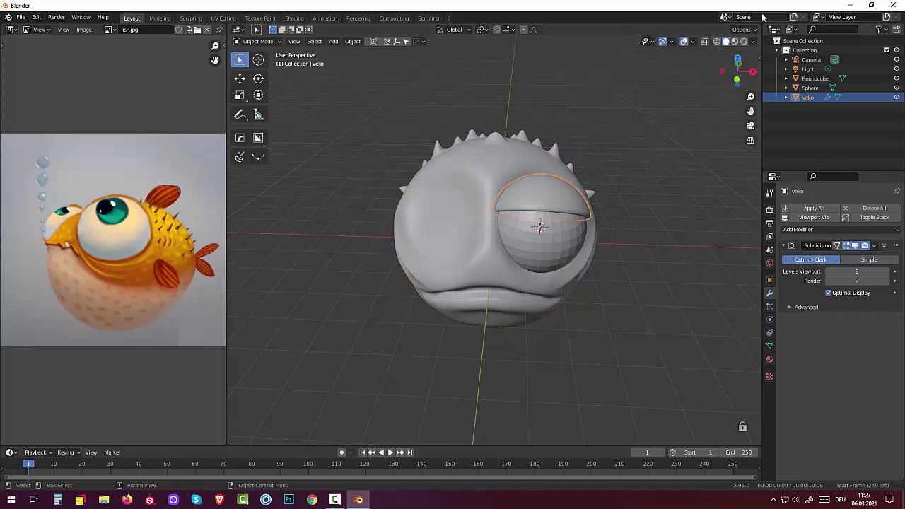
pyautogui.click(758, 56)
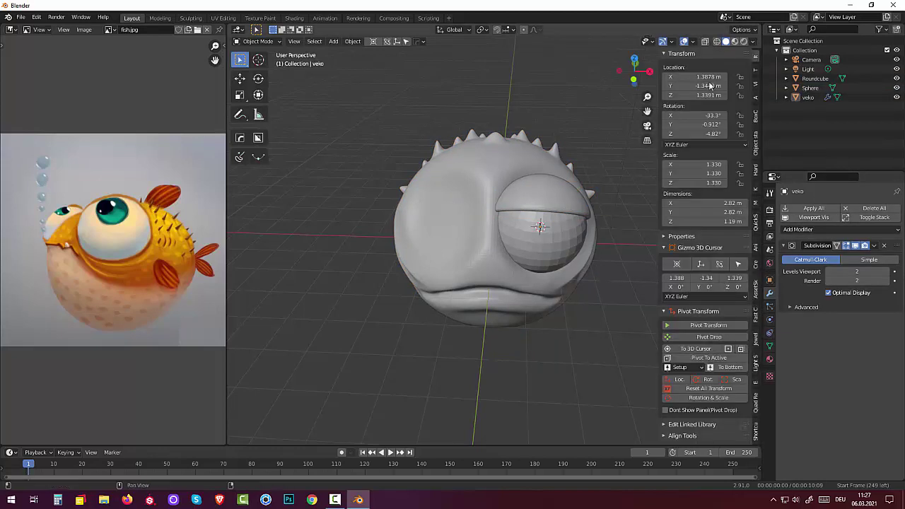
pyautogui.click(555, 203)
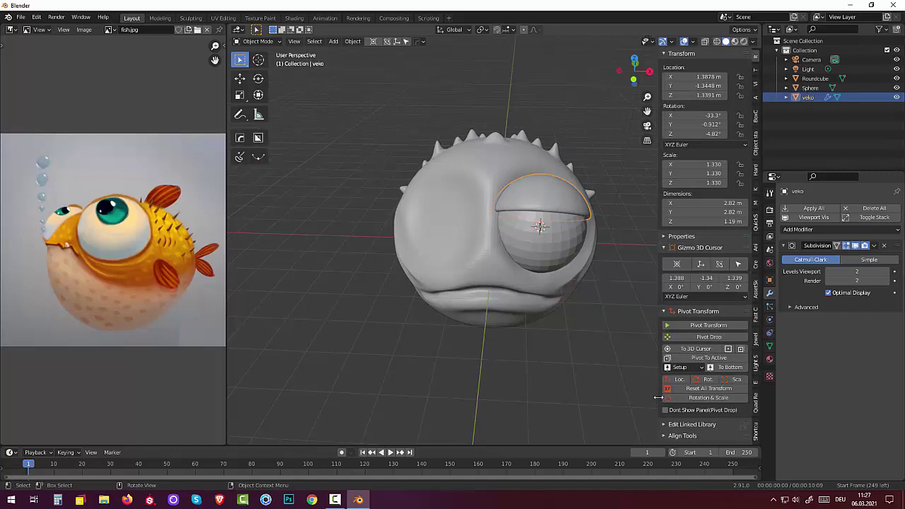
pyautogui.click(707, 388)
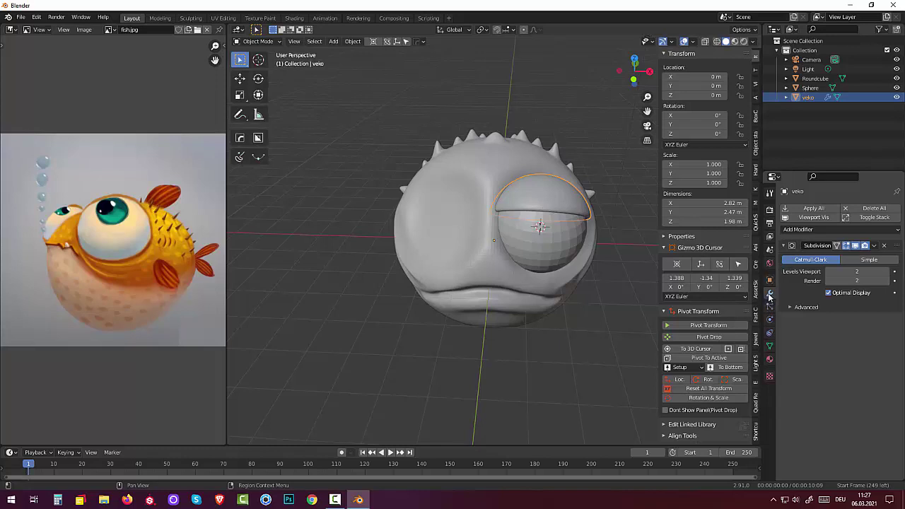
pyautogui.click(874, 245)
pyautogui.click(848, 259)
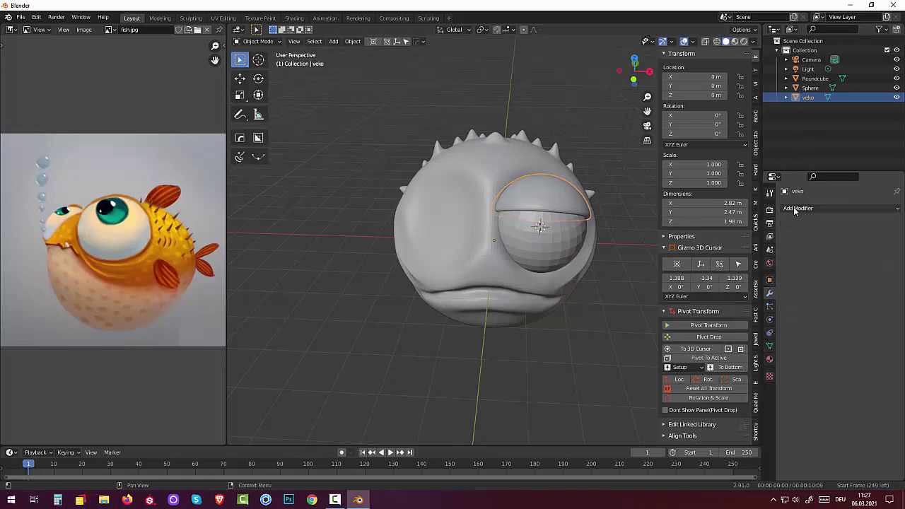
# Replace veko's temporary Mask modifier with an X-axis Mirror modifier to copy the eyelid
pyautogui.click(794, 210)
pyautogui.click(714, 296)
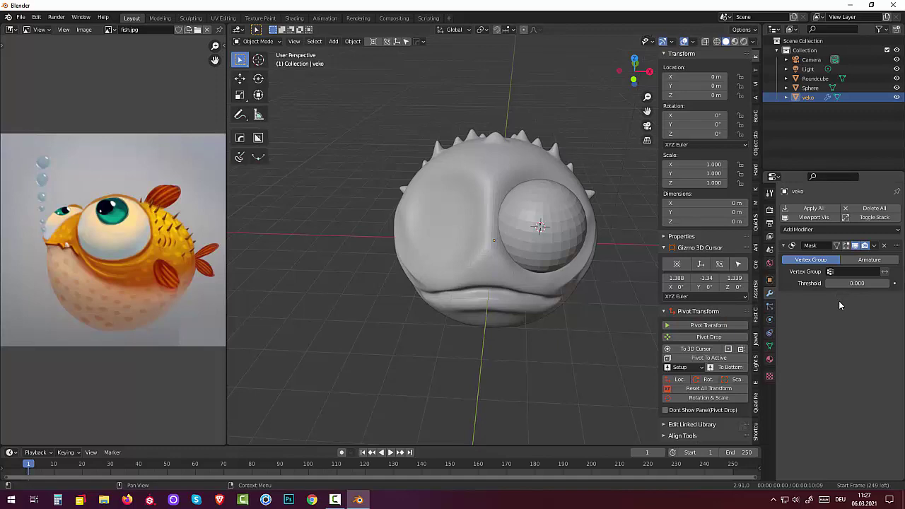
pyautogui.click(884, 245)
pyautogui.click(801, 209)
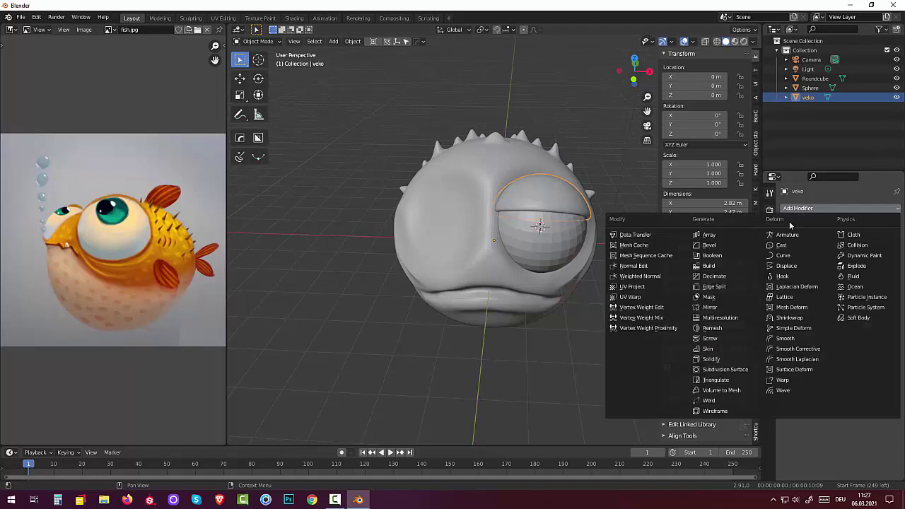
pyautogui.click(710, 307)
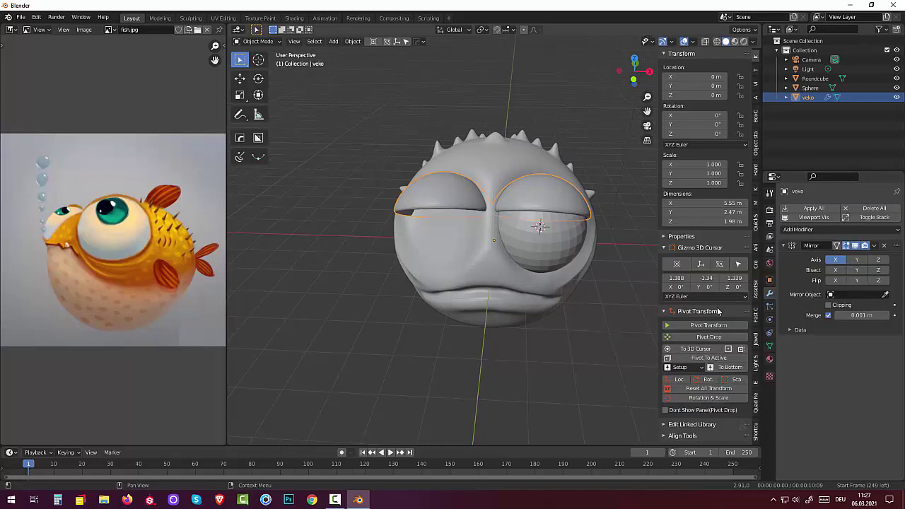
pyautogui.moveTo(570, 277)
pyautogui.mouseDown(button='middle')
pyautogui.moveTo(605, 277)
pyautogui.moveTo(646, 260)
pyautogui.moveTo(608, 249)
pyautogui.moveTo(488, 262)
pyautogui.moveTo(474, 245)
pyautogui.mouseUp(button='middle')
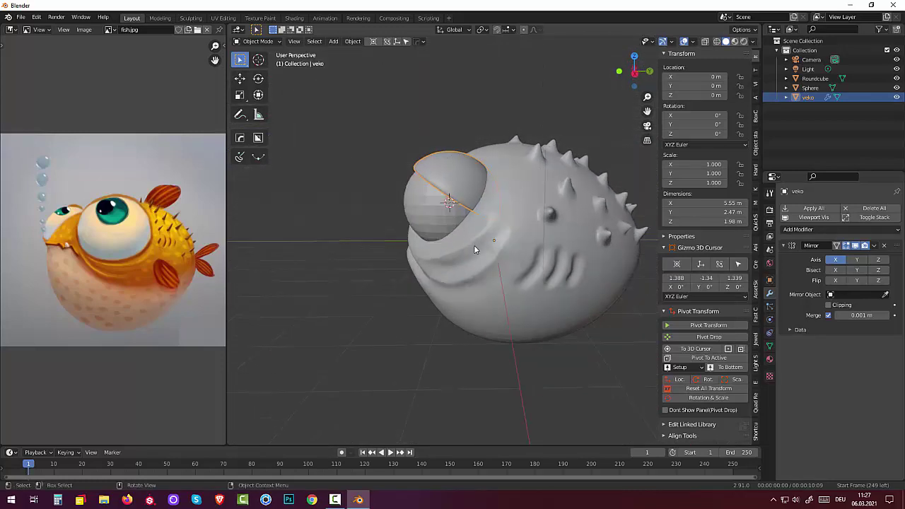
# Select Roundcube with veko, apply the Mirror modifier, and join them with Ctrl+J
pyautogui.keyDown('shift'); pyautogui.click(528, 198); pyautogui.keyUp('shift')
pyautogui.keyDown('shift'); pyautogui.click(483, 185); pyautogui.keyUp('shift')
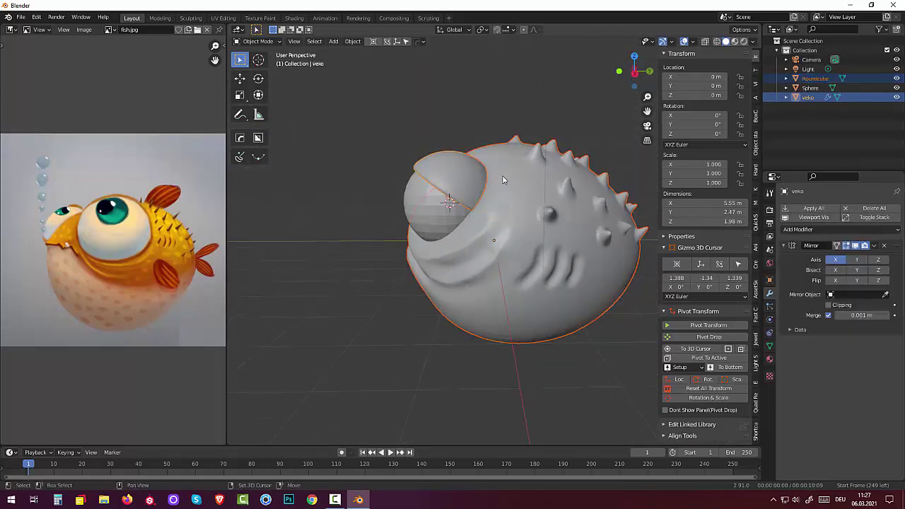
pyautogui.moveTo(503, 179)
pyautogui.mouseDown(button='middle')
pyautogui.moveTo(562, 211)
pyautogui.moveTo(516, 193)
pyautogui.mouseUp(button='middle')
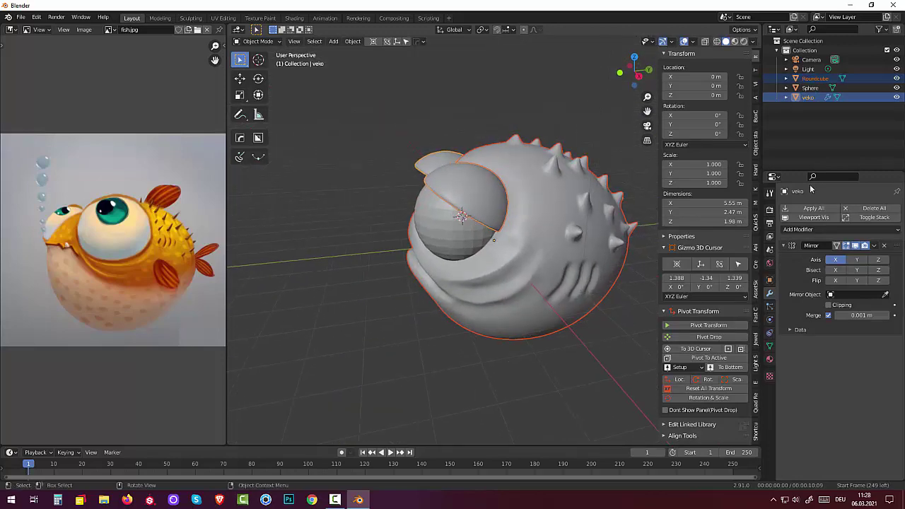
pyautogui.click(873, 245)
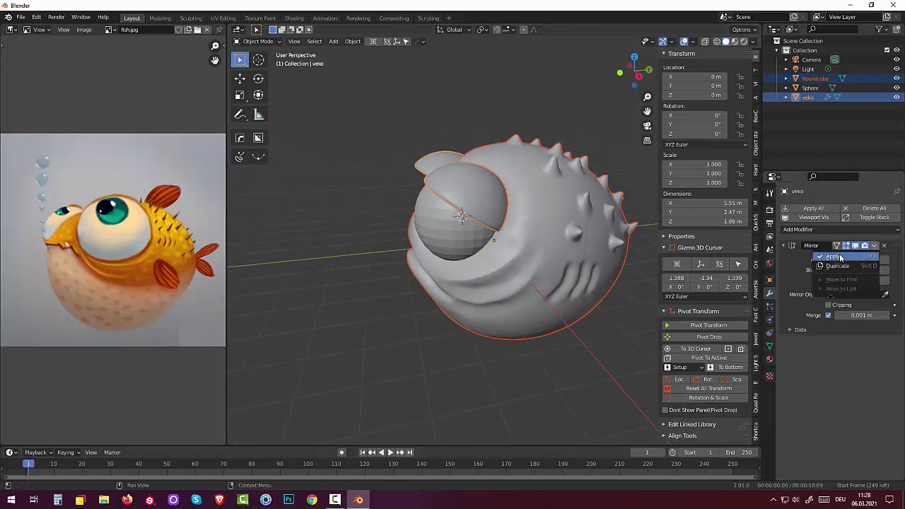
pyautogui.click(840, 258)
pyautogui.hotkey('ctrl', 'j')
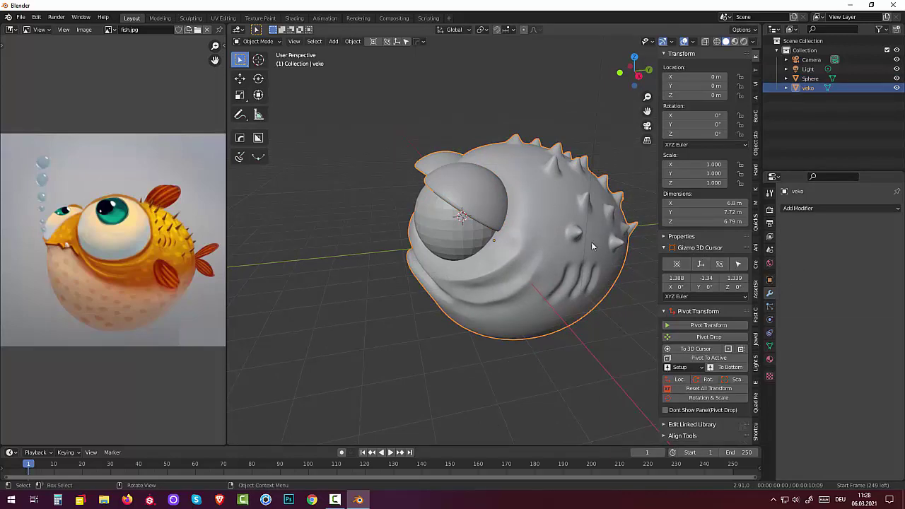
pyautogui.moveTo(591, 241)
pyautogui.mouseDown(button='middle')
pyautogui.moveTo(519, 244)
pyautogui.moveTo(545, 253)
pyautogui.moveTo(465, 284)
pyautogui.moveTo(539, 273)
pyautogui.moveTo(585, 237)
pyautogui.mouseUp(button='middle')
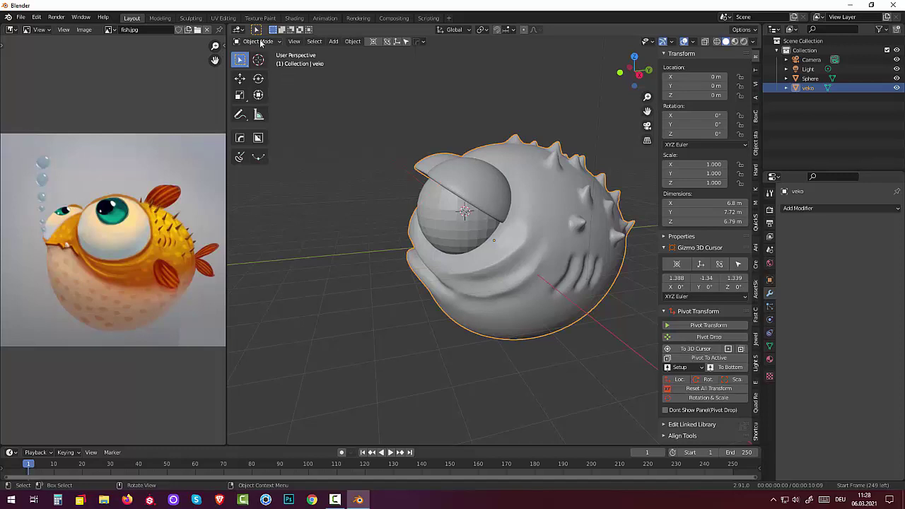
# Switch veko to Sculpt Mode and voxel-remesh it into one surface
pyautogui.click(261, 42)
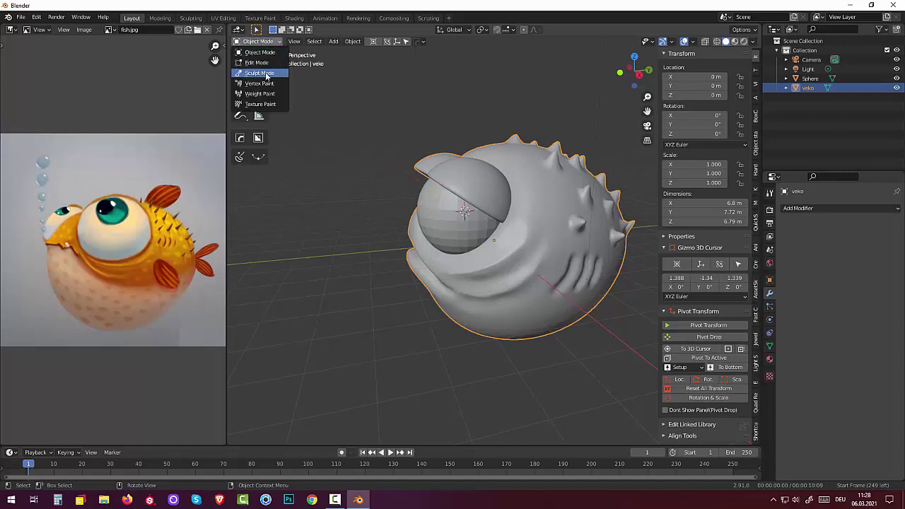
pyautogui.click(267, 74)
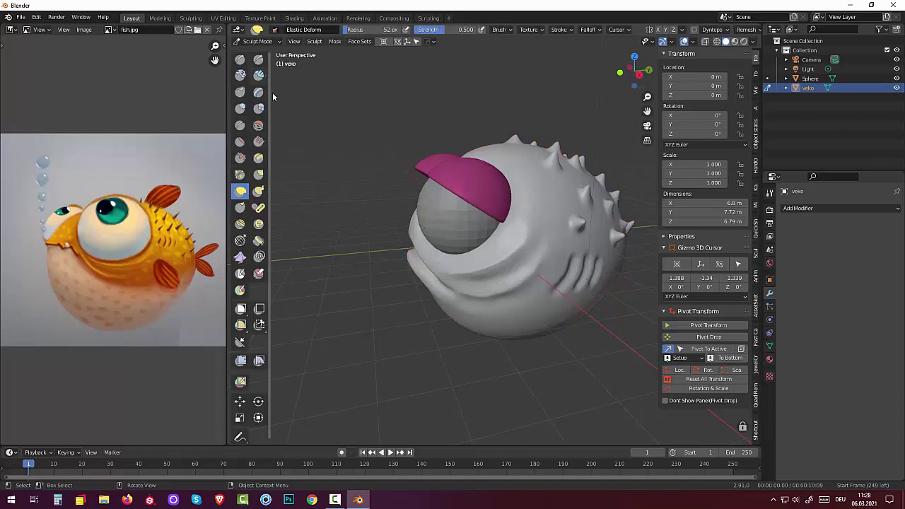
pyautogui.moveTo(531, 268)
pyautogui.mouseDown(button='middle')
pyautogui.moveTo(617, 245)
pyautogui.moveTo(513, 280)
pyautogui.moveTo(513, 268)
pyautogui.mouseUp(button='middle')
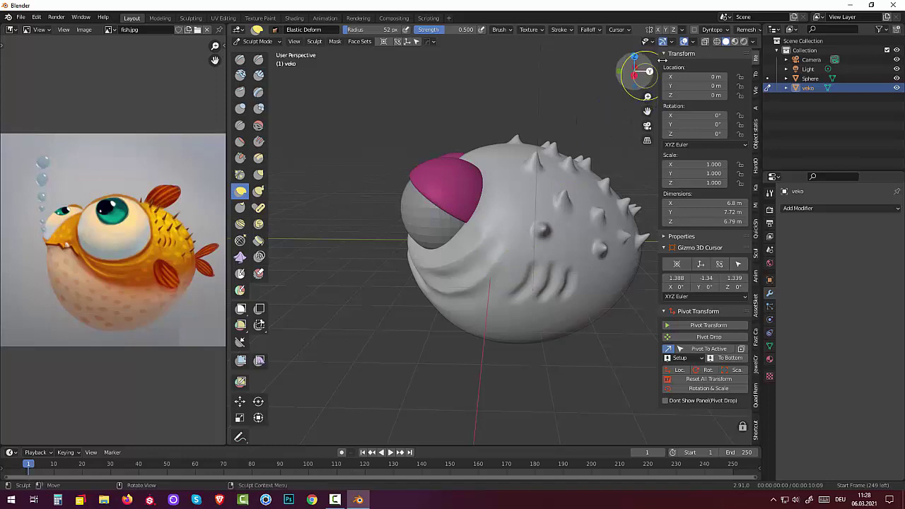
pyautogui.click(745, 29)
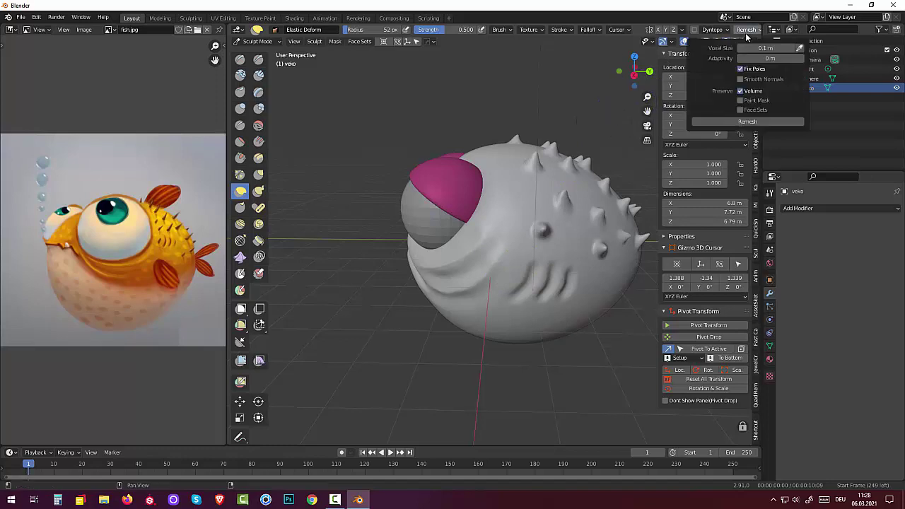
pyautogui.click(745, 122)
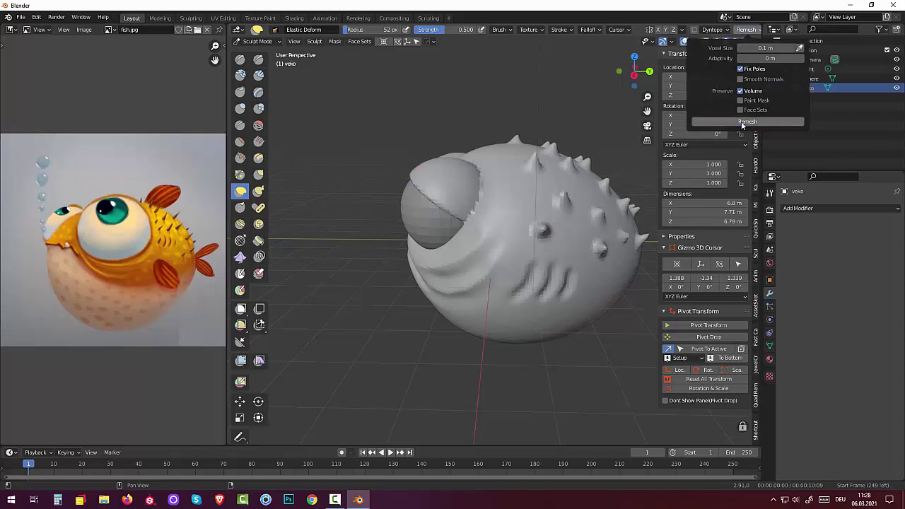
# Set the remesh voxel size to 0.0170 and remesh the fish again
pyautogui.moveTo(537, 233)
pyautogui.mouseDown(button='middle')
pyautogui.moveTo(575, 274)
pyautogui.moveTo(529, 284)
pyautogui.mouseUp(button='middle')
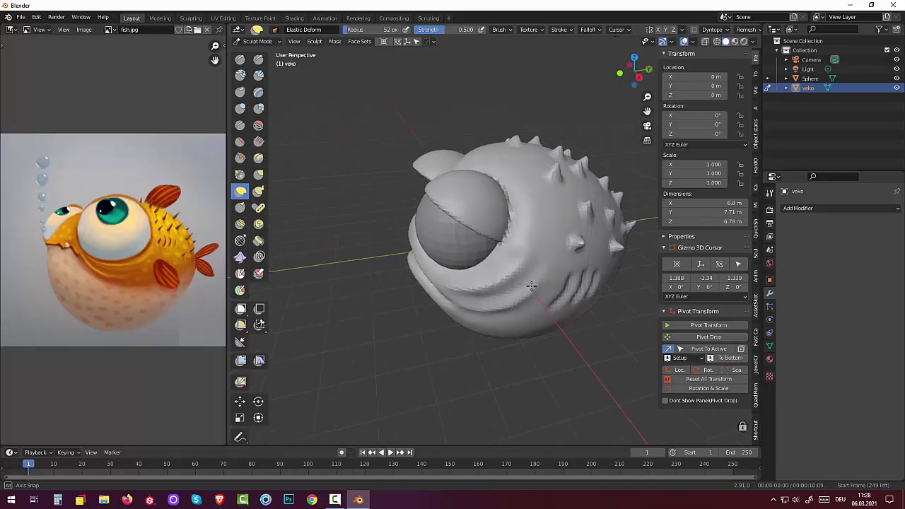
pyautogui.hotkey('ctrl', 'z')
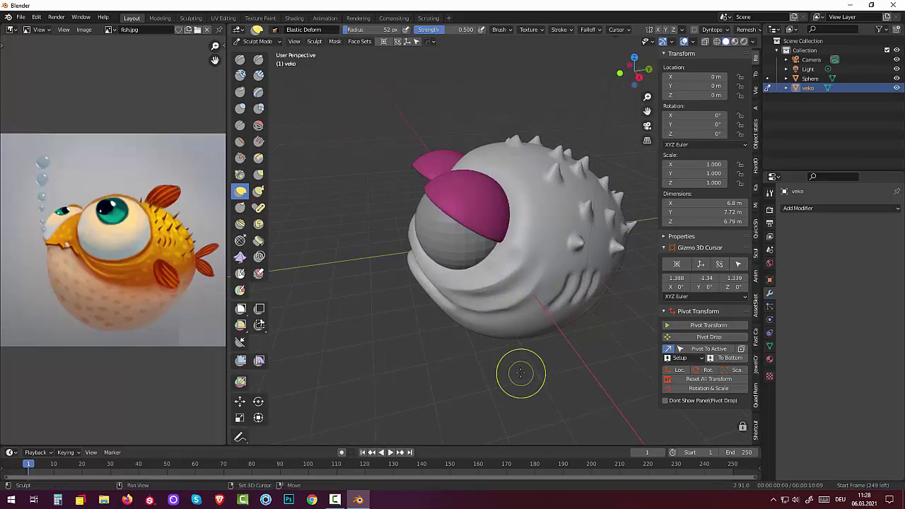
pyautogui.press('r')
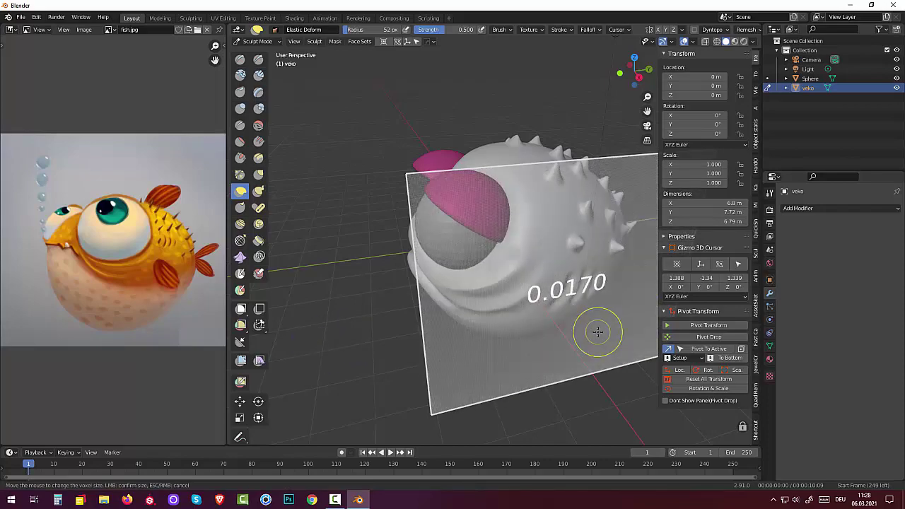
pyautogui.click(598, 331)
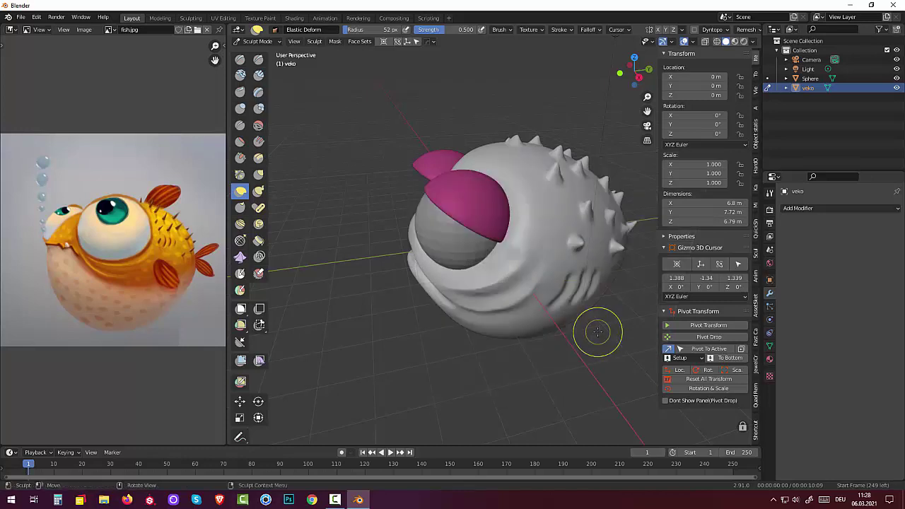
pyautogui.click(748, 32)
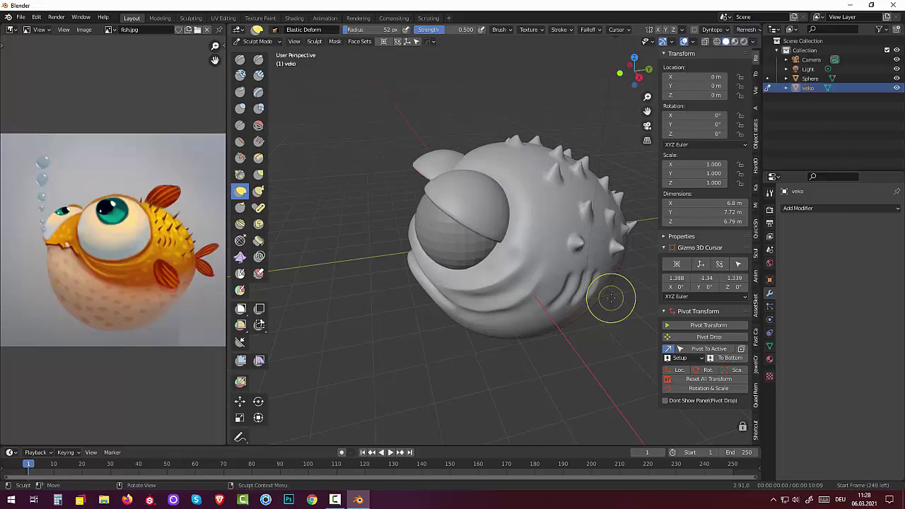
# Smooth the seam between the first eyelid and the head with the Smooth brush
pyautogui.moveTo(610, 297); pyautogui.dragTo(566, 314, button='middle')
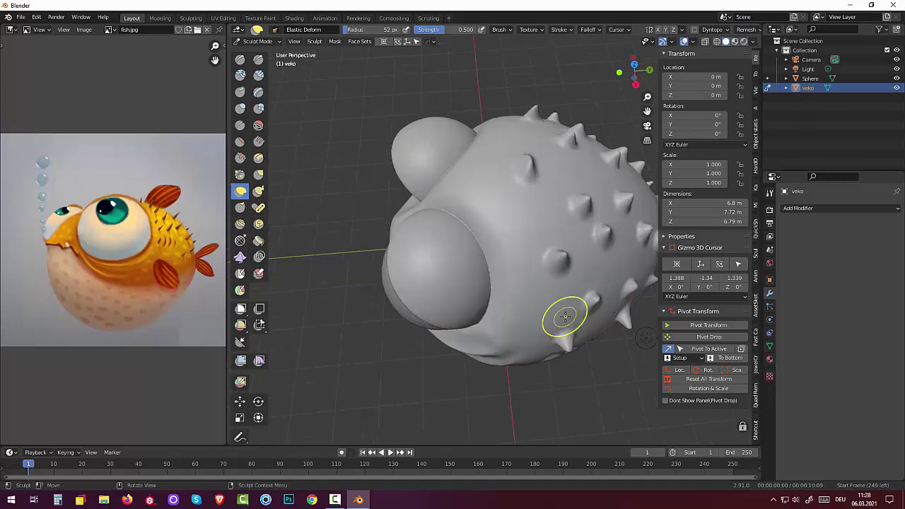
pyautogui.scroll(5, 563, 307)
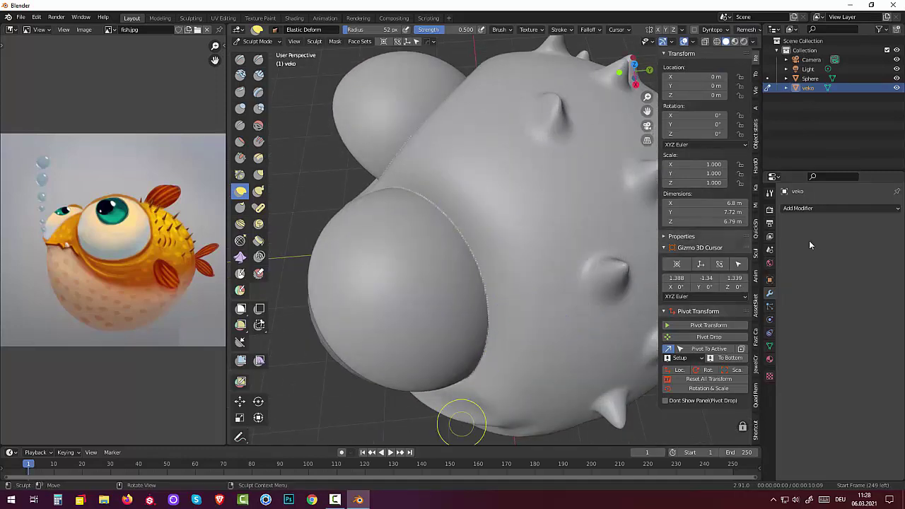
pyautogui.click(257, 125)
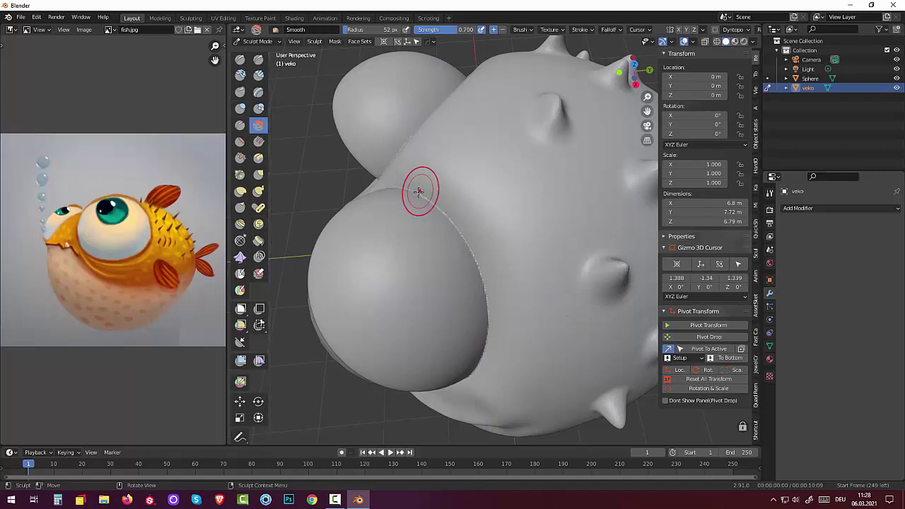
pyautogui.moveTo(414, 192); pyautogui.dragTo(433, 201)
pyautogui.moveTo(460, 234); pyautogui.dragTo(430, 201)
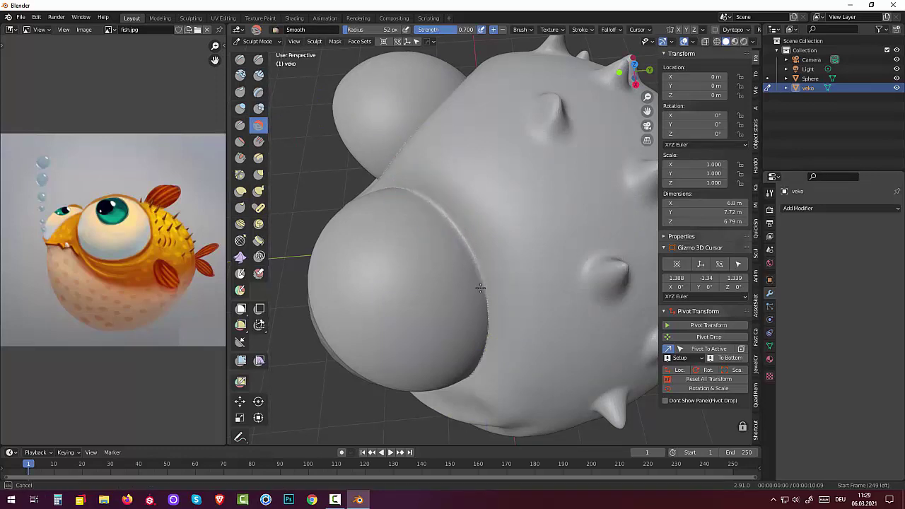
pyautogui.moveTo(480, 288); pyautogui.dragTo(487, 338)
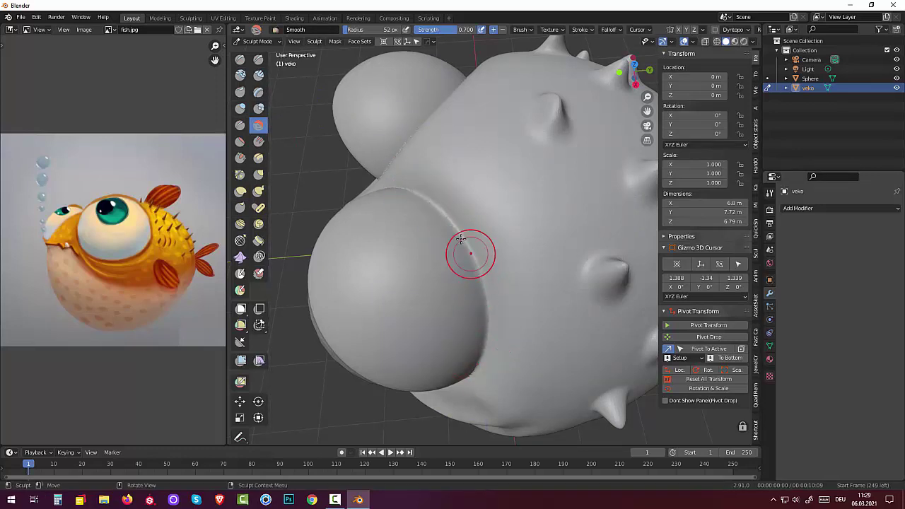
pyautogui.moveTo(460, 241); pyautogui.dragTo(394, 190)
pyautogui.moveTo(452, 224)
pyautogui.mouseDown()
pyautogui.moveTo(414, 141)
pyautogui.moveTo(390, 147)
pyautogui.mouseUp()
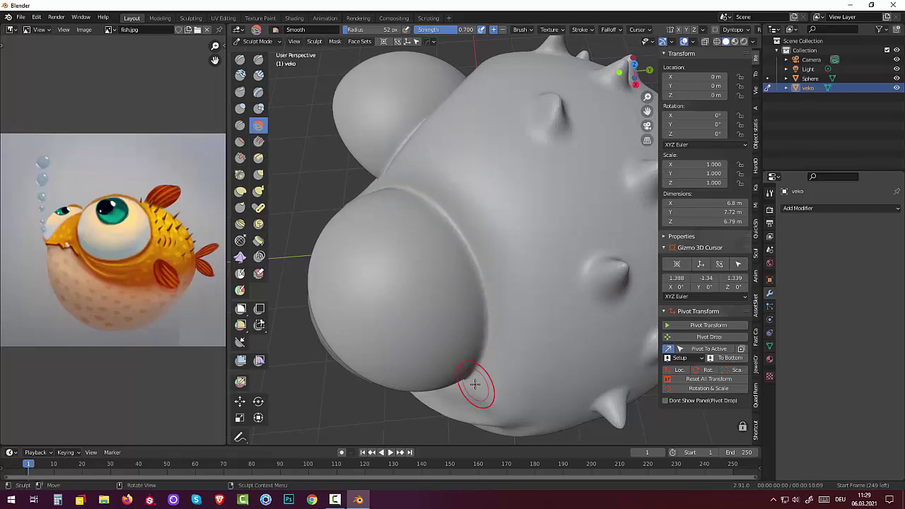
pyautogui.moveTo(468, 383); pyautogui.dragTo(475, 380)
pyautogui.moveTo(442, 157); pyautogui.dragTo(434, 117, button='middle')
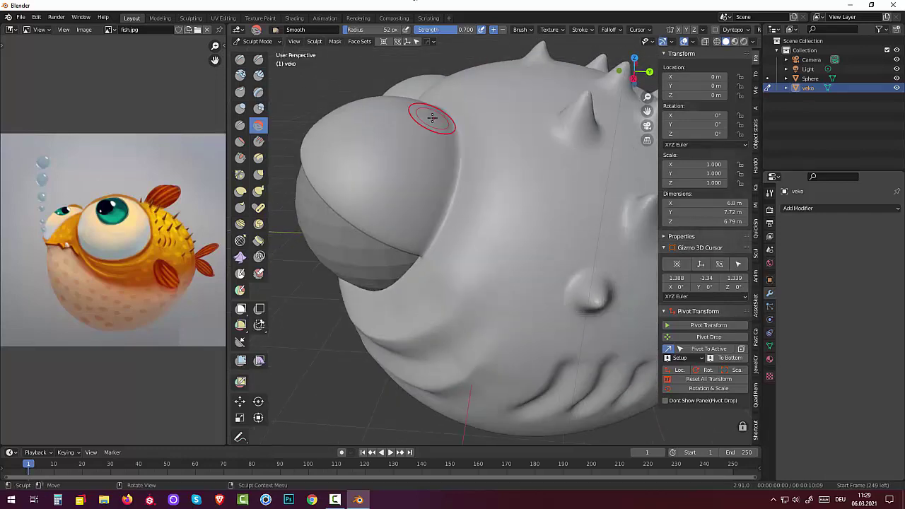
pyautogui.moveTo(455, 178)
pyautogui.mouseDown()
pyautogui.moveTo(446, 227)
pyautogui.moveTo(424, 256)
pyautogui.mouseUp()
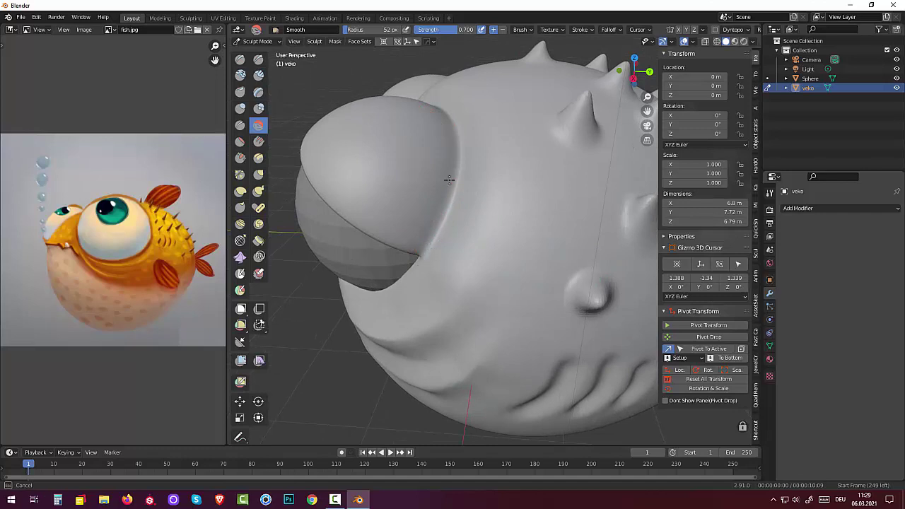
pyautogui.moveTo(449, 180); pyautogui.dragTo(463, 142)
# Smooth the seam around the other eyelid
pyautogui.moveTo(363, 202); pyautogui.dragTo(456, 226, button='middle')
pyautogui.moveTo(517, 176); pyautogui.dragTo(452, 277)
pyautogui.scroll(-3, 536, 227)
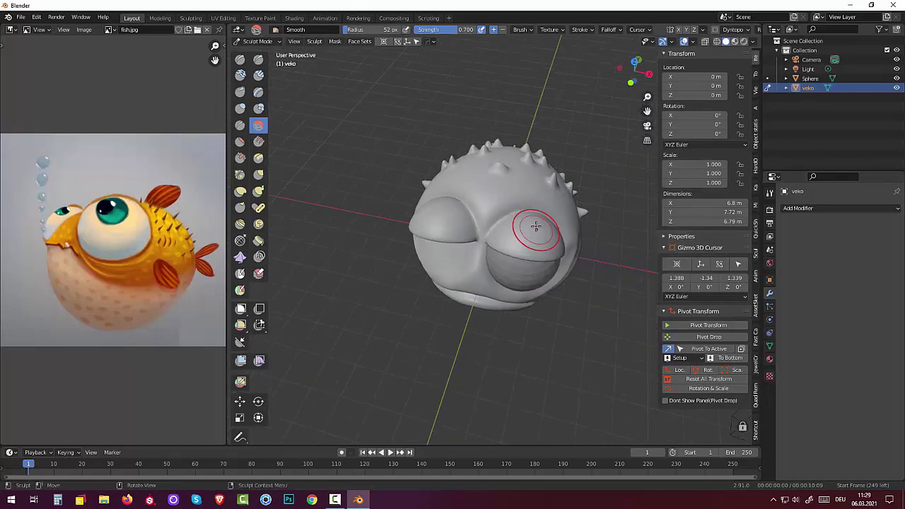
pyautogui.moveTo(536, 226)
pyautogui.mouseDown(button='middle')
pyautogui.moveTo(444, 186)
pyautogui.moveTo(458, 210)
pyautogui.mouseUp(button='middle')
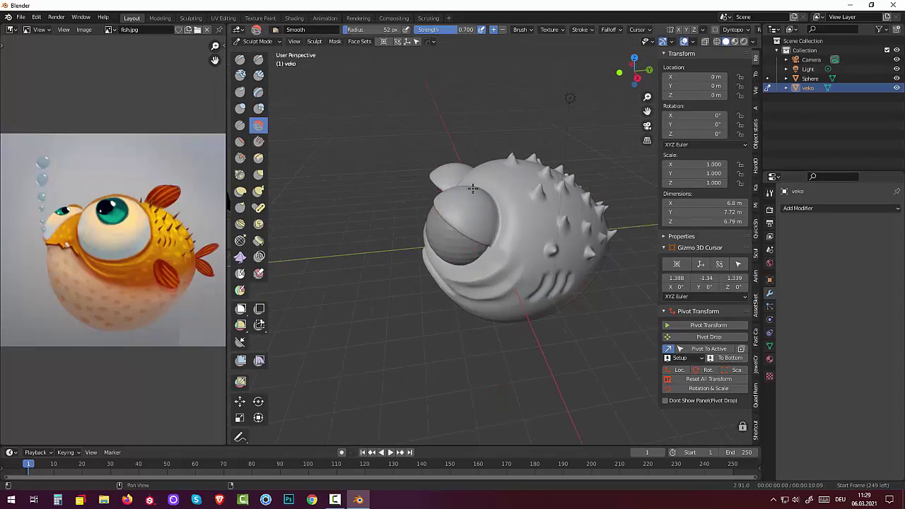
# Begin flattening the head with Multi-plane Scrape strokes down the face
pyautogui.click(258, 159)
pyautogui.moveTo(448, 174)
pyautogui.mouseDown()
pyautogui.moveTo(507, 203)
pyautogui.moveTo(522, 255)
pyautogui.mouseUp()
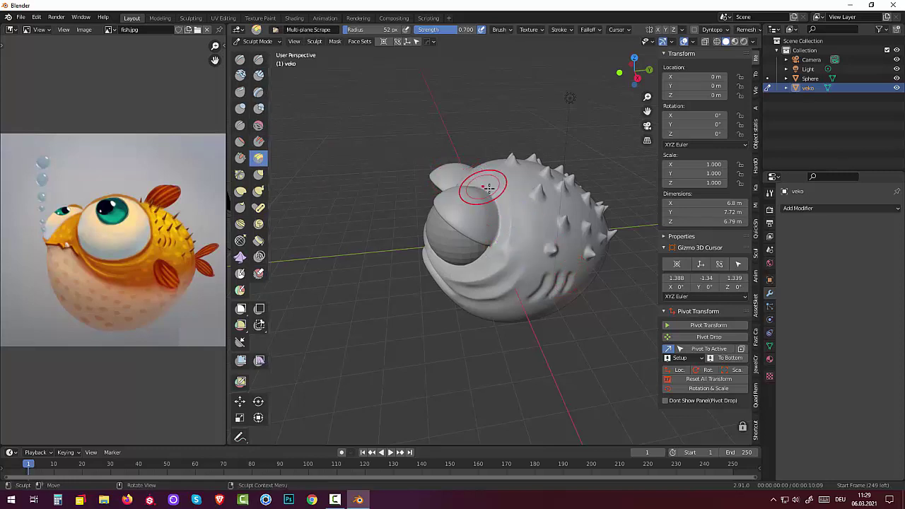
pyautogui.moveTo(488, 187); pyautogui.dragTo(511, 238)
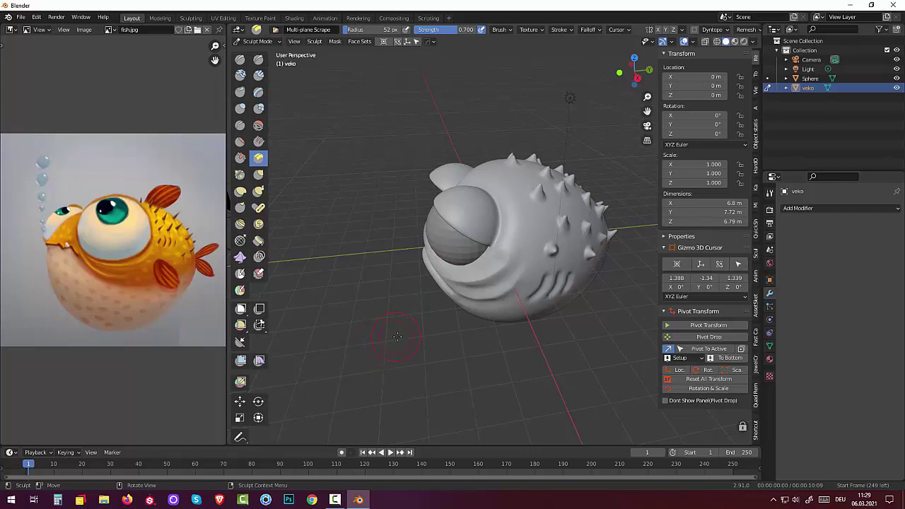
# Set the brush radius to 91 px and scrape the upper eyelid and head top flatter
pyautogui.press('f')
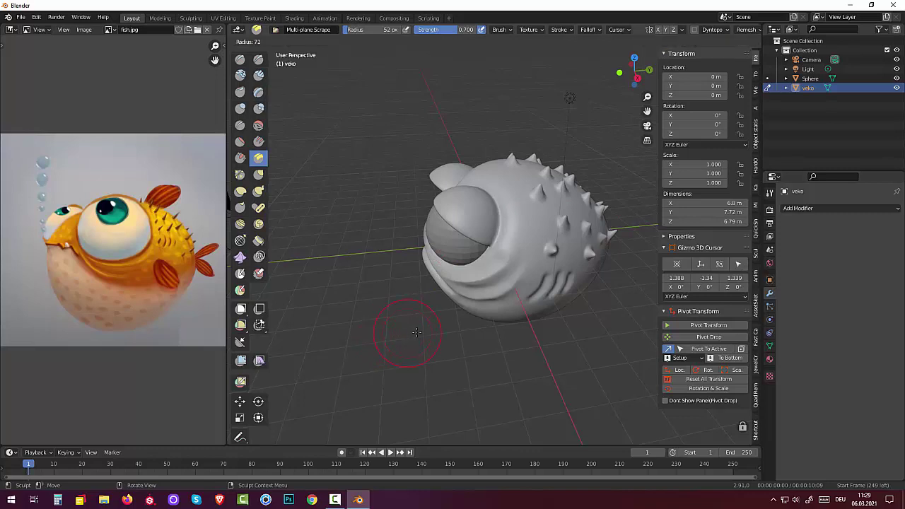
pyautogui.click(425, 333)
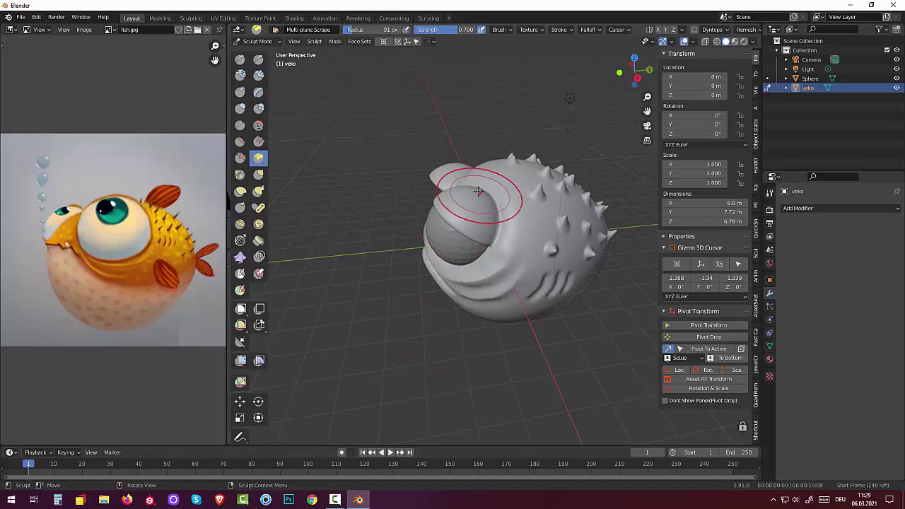
pyautogui.moveTo(480, 182); pyautogui.dragTo(495, 255)
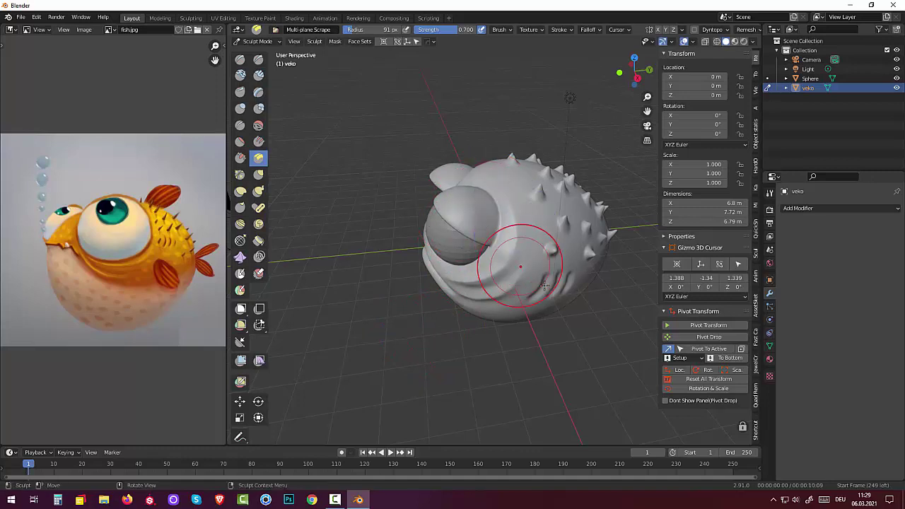
pyautogui.moveTo(565, 292); pyautogui.dragTo(633, 317, button='middle')
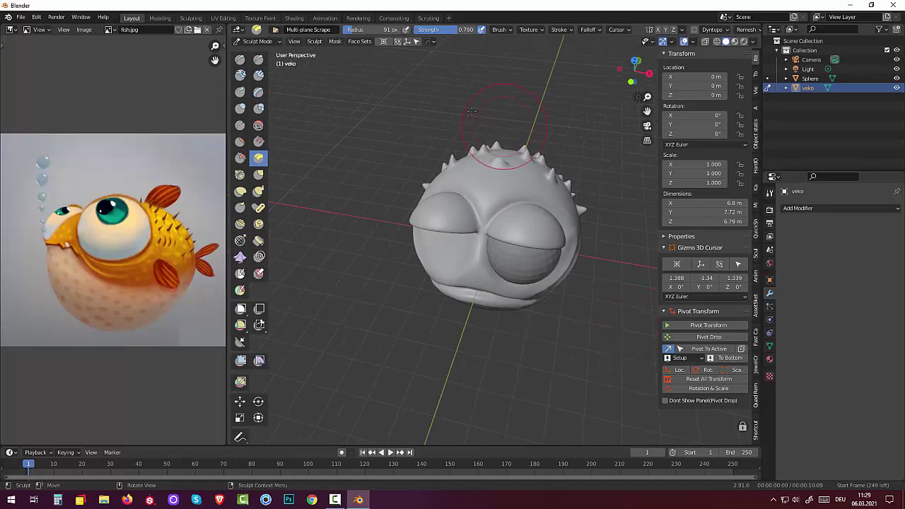
pyautogui.moveTo(498, 204); pyautogui.dragTo(628, 187)
pyautogui.moveTo(562, 269)
pyautogui.mouseDown(button='middle')
pyautogui.moveTo(546, 246)
pyautogui.moveTo(562, 248)
pyautogui.mouseUp(button='middle')
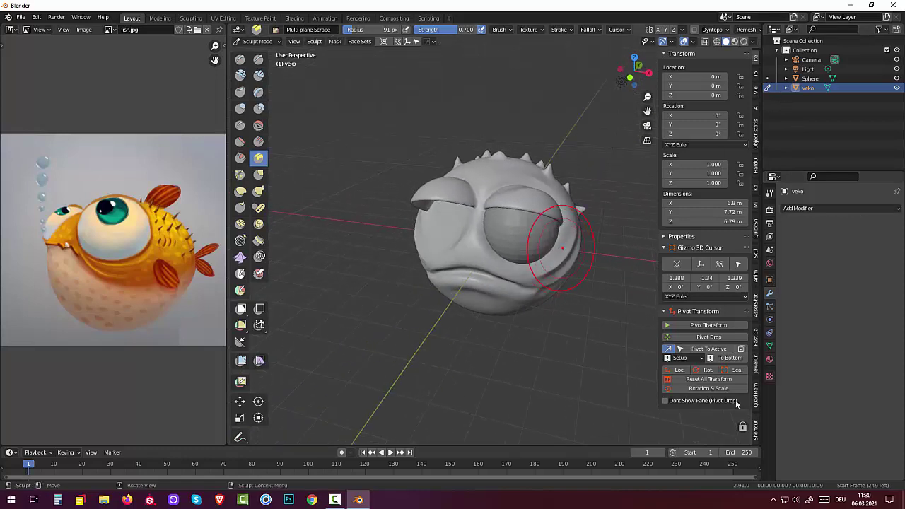
pyautogui.moveTo(446, 267)
pyautogui.mouseDown()
pyautogui.moveTo(487, 279)
pyautogui.moveTo(377, 349)
pyautogui.mouseUp()
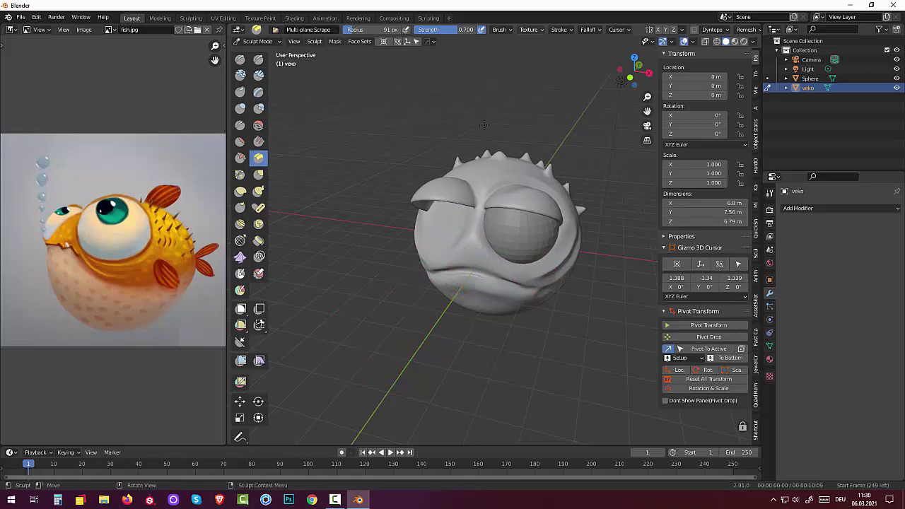
pyautogui.moveTo(400, 385)
pyautogui.mouseDown(button='middle')
pyautogui.moveTo(422, 352)
pyautogui.moveTo(339, 382)
pyautogui.mouseUp(button='middle')
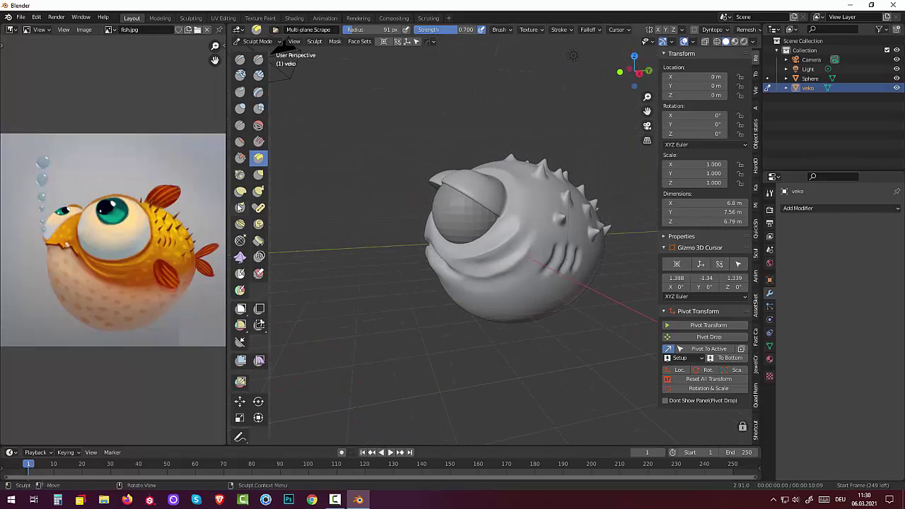
# Push out the fish's left jaw outline with Elastic Deform
pyautogui.click(240, 192)
pyautogui.moveTo(425, 244); pyautogui.dragTo(419, 266)
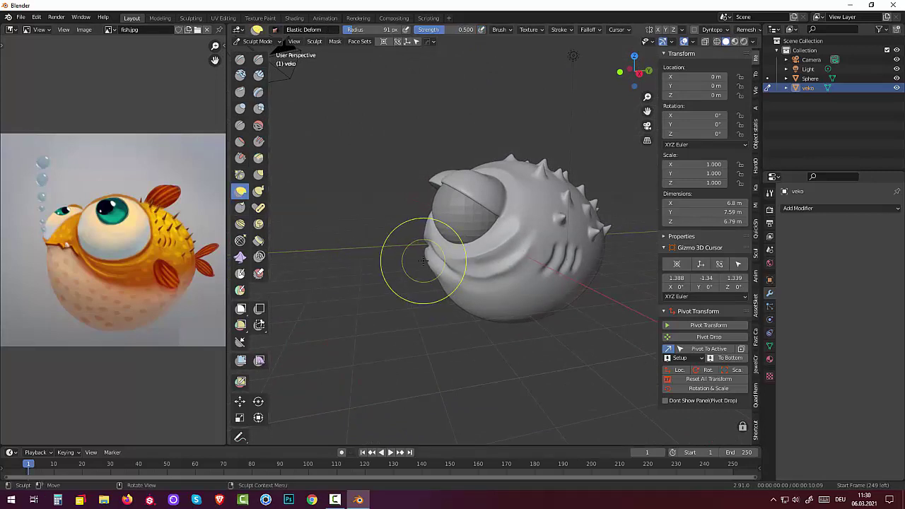
pyautogui.moveTo(420, 265)
pyautogui.mouseDown(button='middle')
pyautogui.moveTo(549, 299)
pyautogui.moveTo(499, 292)
pyautogui.mouseUp(button='middle')
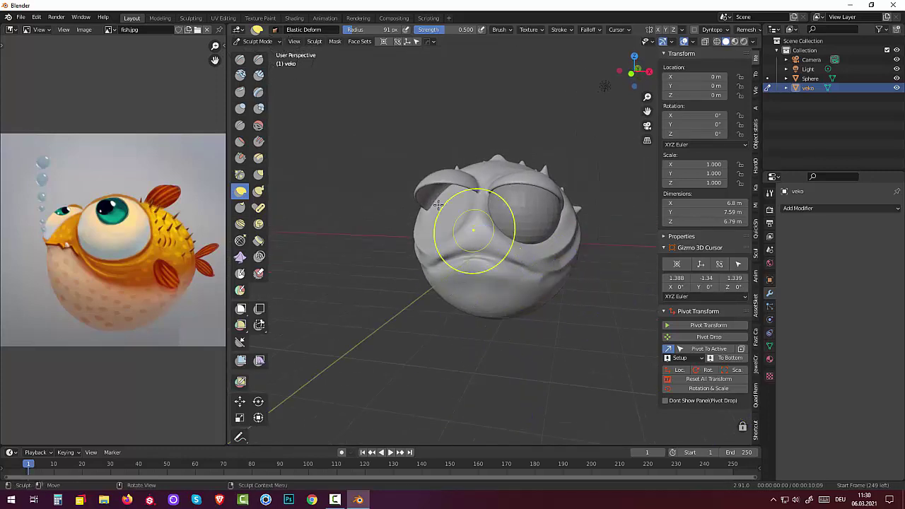
# Smooth the mouth, chin and right cheek with the Smooth brush
pyautogui.click(258, 125)
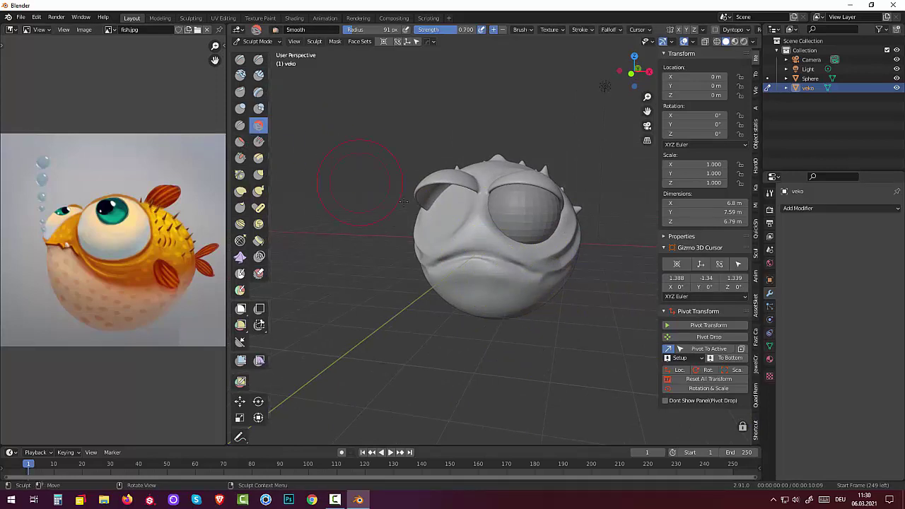
pyautogui.moveTo(546, 285); pyautogui.dragTo(532, 277)
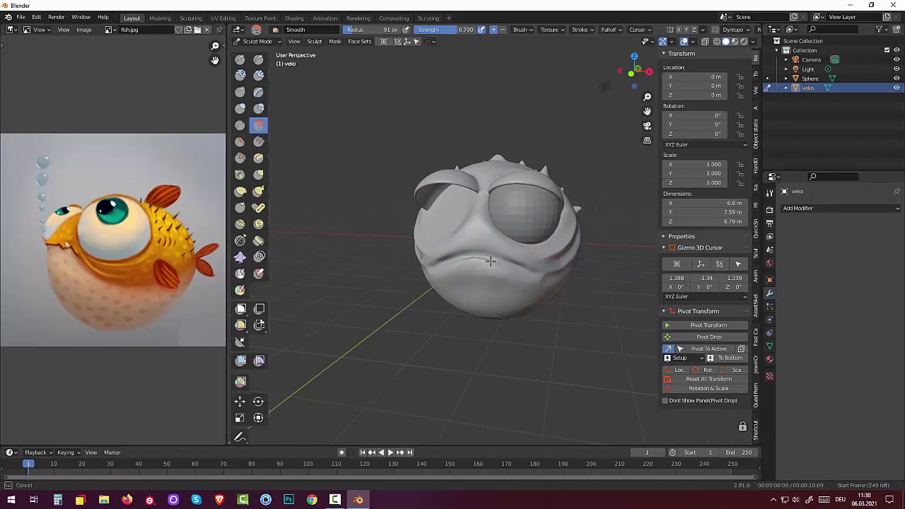
pyautogui.moveTo(418, 267); pyautogui.dragTo(555, 259)
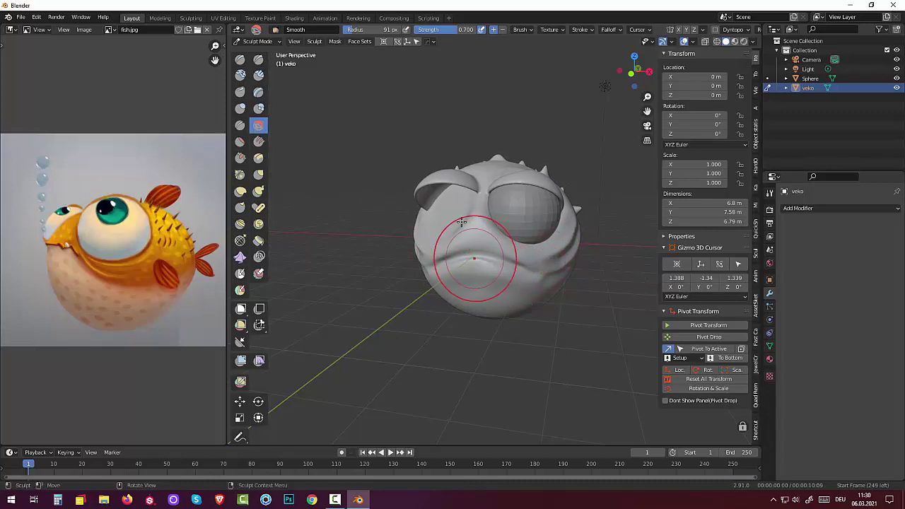
pyautogui.moveTo(475, 259); pyautogui.dragTo(495, 240)
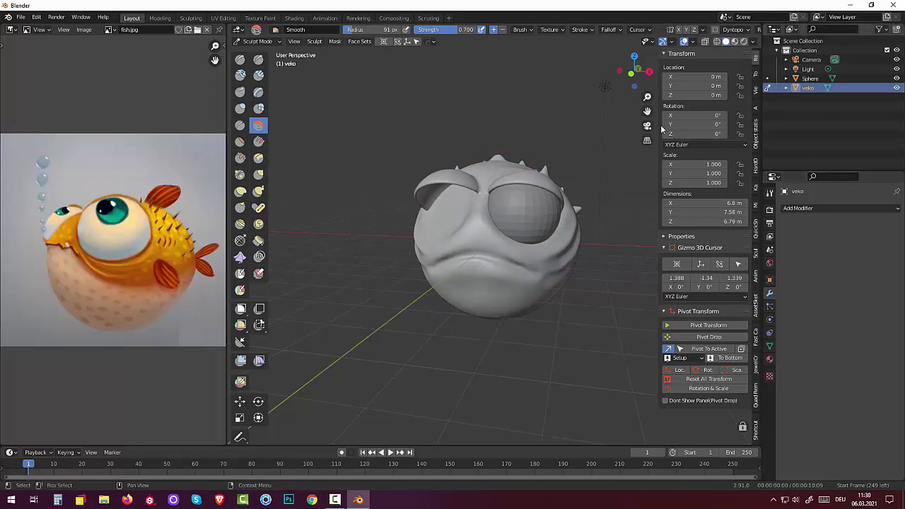
pyautogui.moveTo(622, 269); pyautogui.dragTo(495, 263, button='middle')
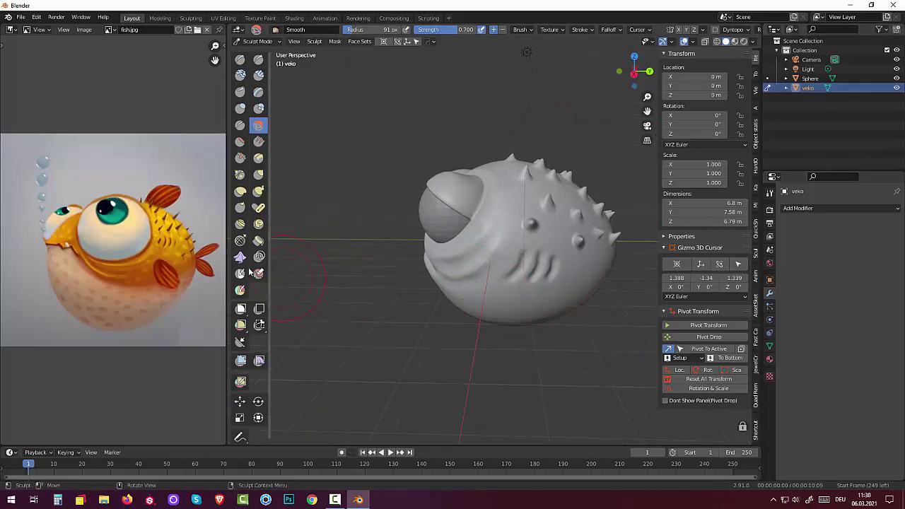
# Re-scrape the cheek toward the mouth with Multi-plane Scrape
pyautogui.click(258, 157)
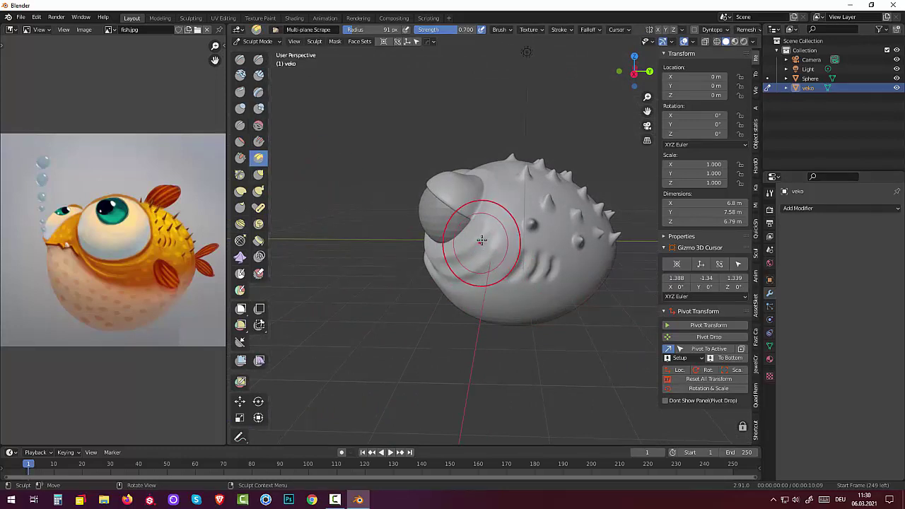
pyautogui.moveTo(484, 232)
pyautogui.mouseDown()
pyautogui.moveTo(448, 257)
pyautogui.moveTo(494, 236)
pyautogui.moveTo(404, 280)
pyautogui.moveTo(469, 247)
pyautogui.mouseUp()
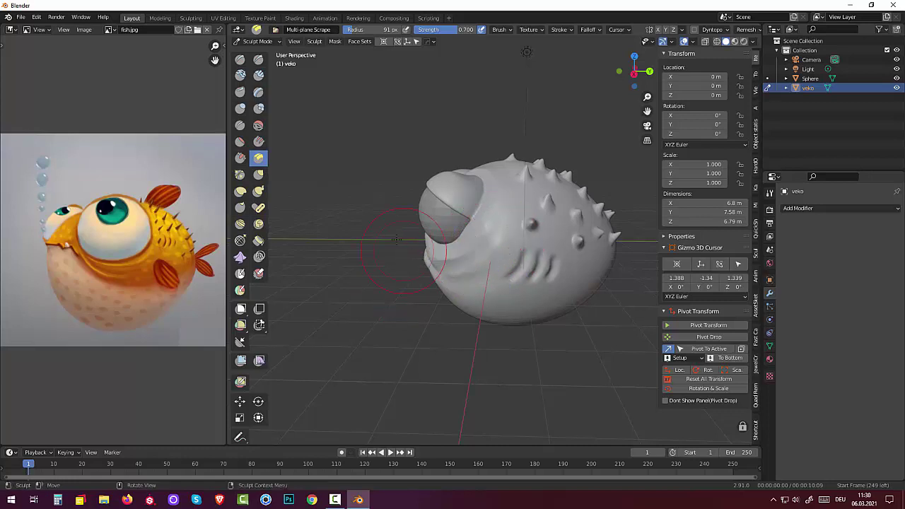
pyautogui.moveTo(485, 222); pyautogui.dragTo(412, 255)
pyautogui.moveTo(498, 325); pyautogui.dragTo(594, 338, button='middle')
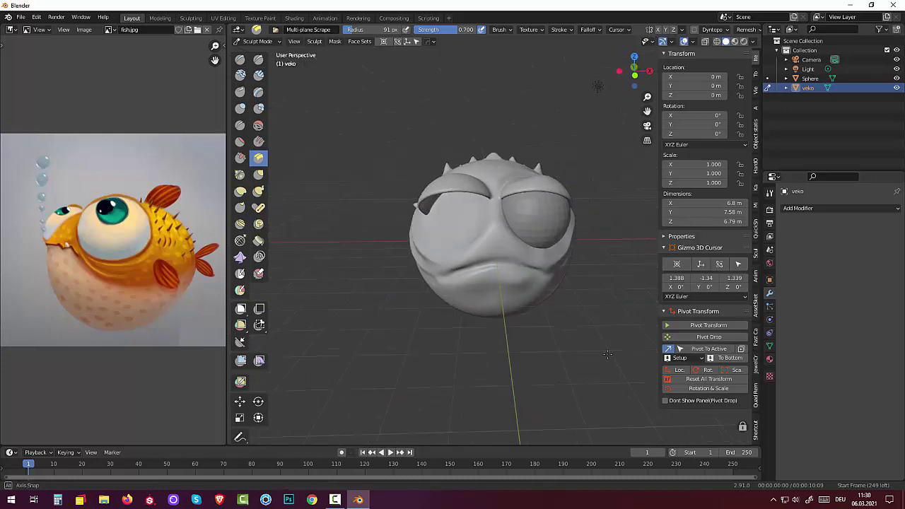
pyautogui.moveTo(594, 338); pyautogui.dragTo(523, 355, button='middle')
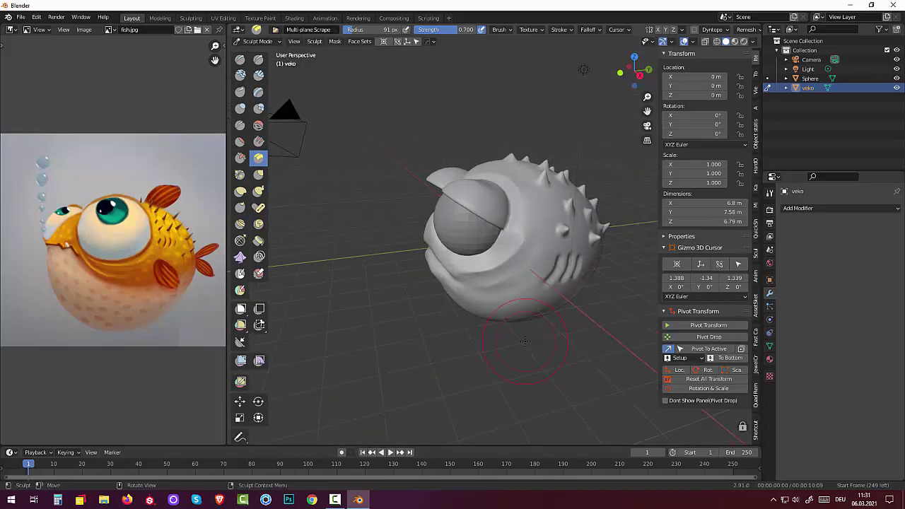
# Smooth the side and front of the mouth, then pull the lips fuller with Elastic Deform
pyautogui.click(257, 125)
pyautogui.moveTo(535, 273); pyautogui.dragTo(488, 275)
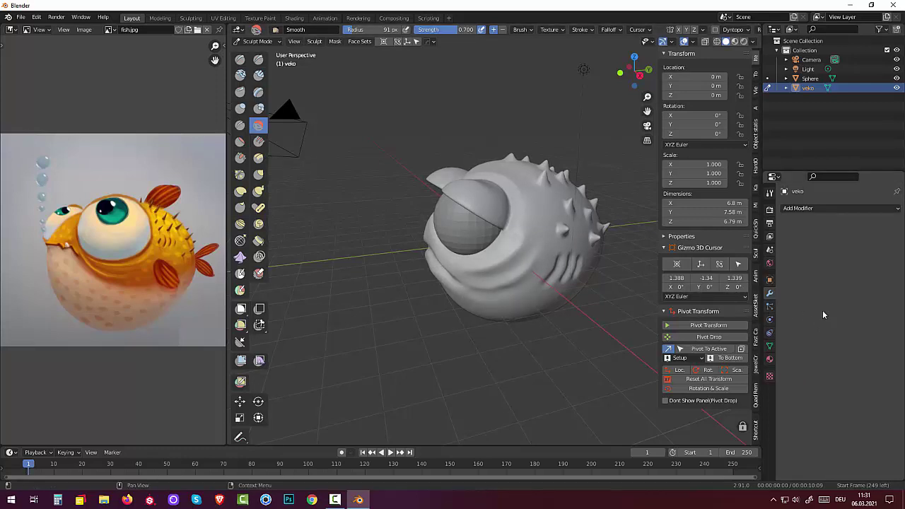
pyautogui.moveTo(396, 322)
pyautogui.mouseDown(button='middle')
pyautogui.moveTo(507, 324)
pyautogui.moveTo(505, 289)
pyautogui.mouseUp(button='middle')
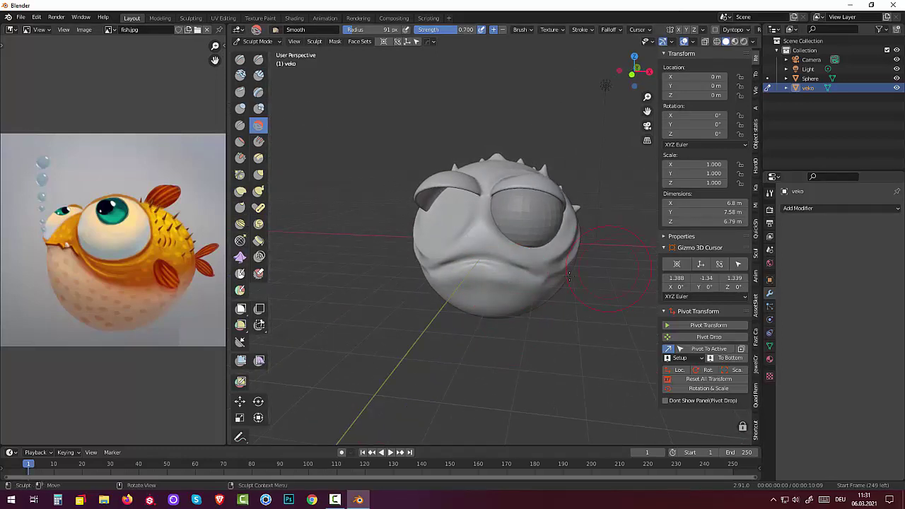
pyautogui.moveTo(491, 279)
pyautogui.mouseDown()
pyautogui.moveTo(511, 291)
pyautogui.moveTo(478, 283)
pyautogui.moveTo(495, 282)
pyautogui.mouseUp()
pyautogui.click(241, 191)
pyautogui.moveTo(495, 283)
pyautogui.mouseDown(button='middle')
pyautogui.moveTo(470, 296)
pyautogui.moveTo(517, 296)
pyautogui.mouseUp(button='middle')
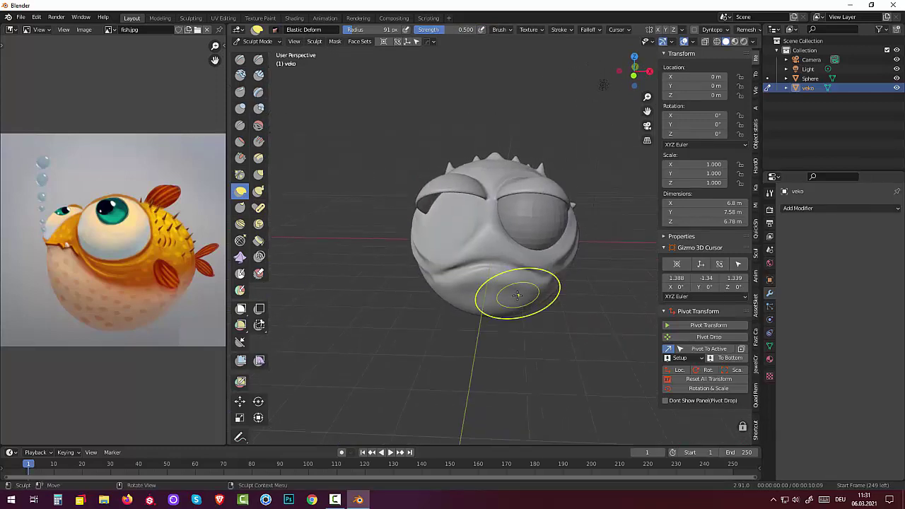
# Paint a mask over both lips with the Mask brush, then invert it with Ctrl+I
pyautogui.press('m')
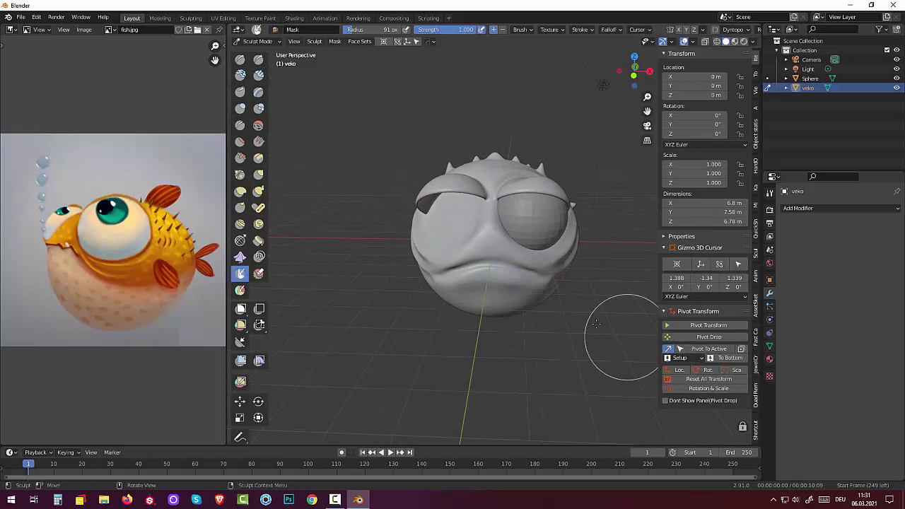
pyautogui.moveTo(491, 278); pyautogui.dragTo(515, 285)
pyautogui.moveTo(459, 278); pyautogui.dragTo(452, 262)
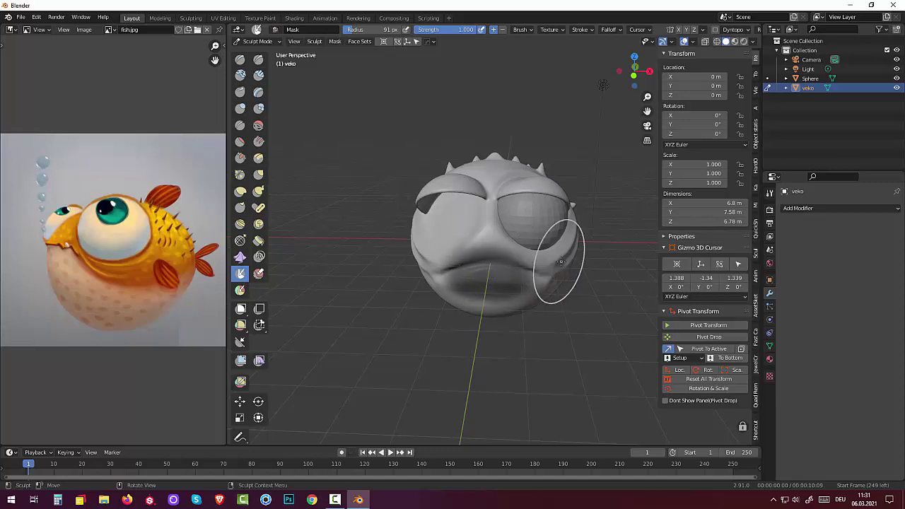
pyautogui.hotkey('ctrl', 'i')
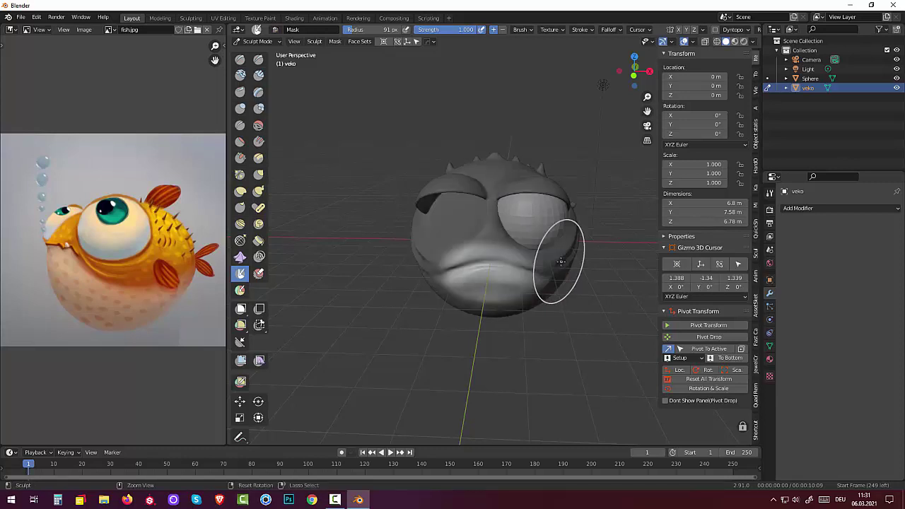
pyautogui.moveTo(565, 423); pyautogui.dragTo(635, 419, button='middle')
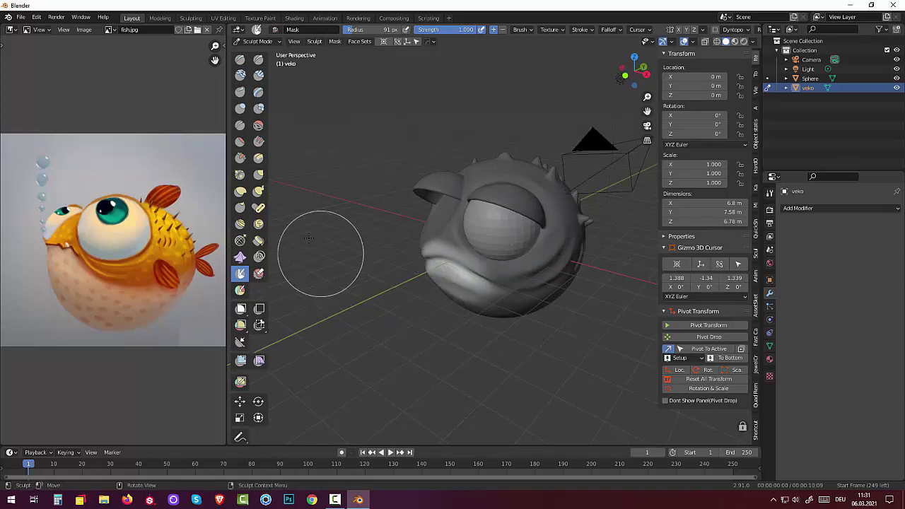
# Switch to the Elastic Deform brush at 37 px radius and pull the lower lip outward
pyautogui.click(240, 191)
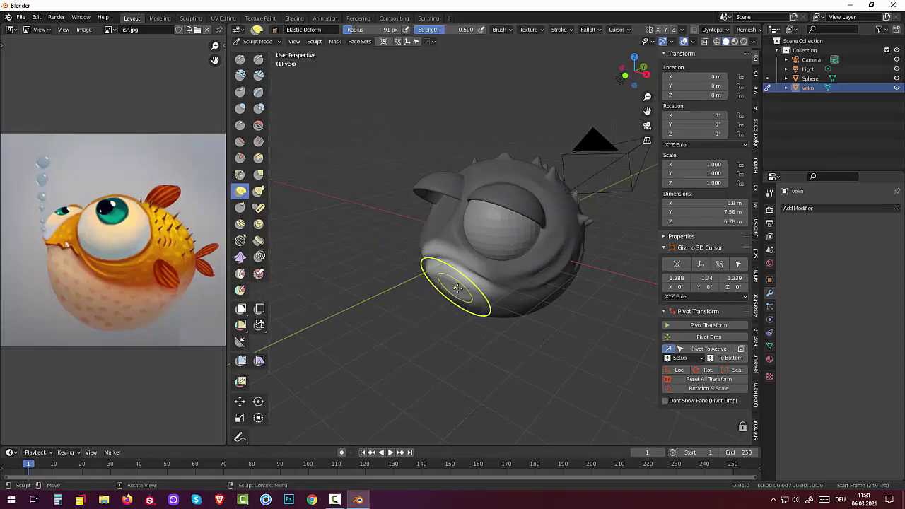
pyautogui.press('f')
pyautogui.click(438, 292)
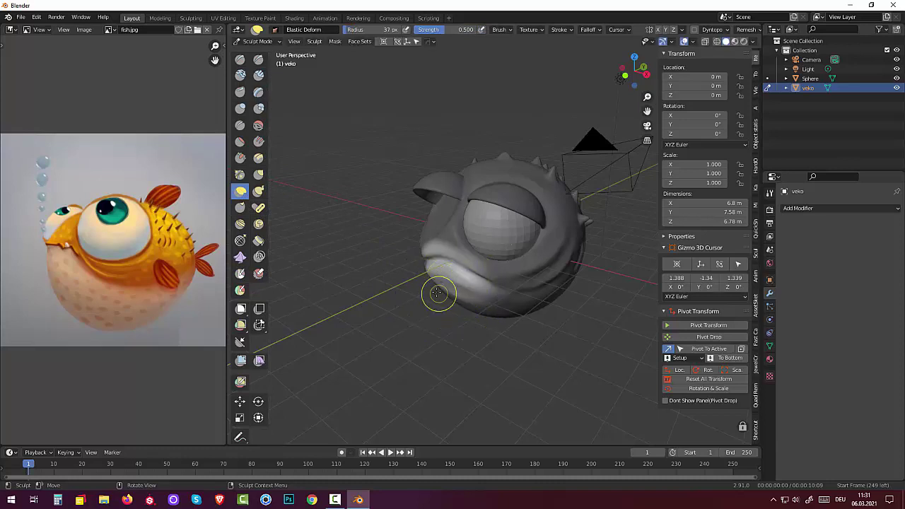
pyautogui.moveTo(440, 269)
pyautogui.mouseDown()
pyautogui.moveTo(458, 284)
pyautogui.moveTo(424, 272)
pyautogui.mouseUp()
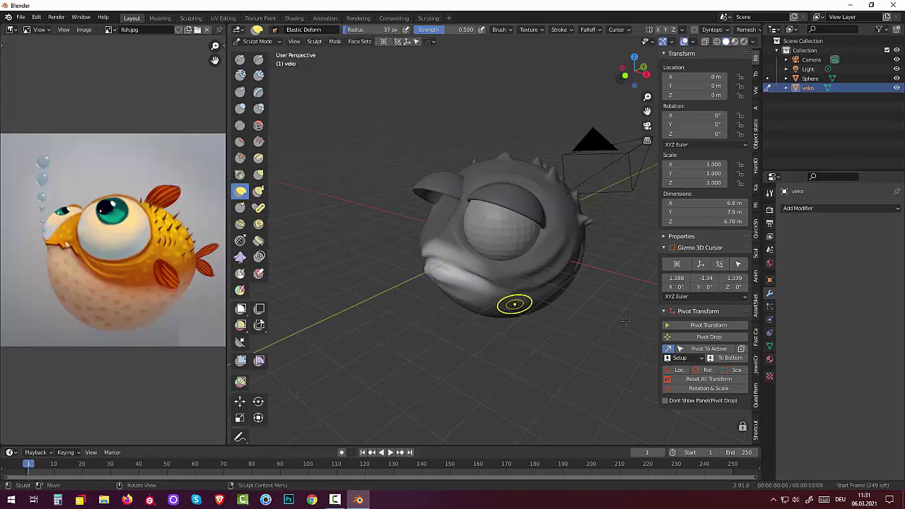
# Reshape the upper lip and pull both lips fuller, checking the head from back and front
pyautogui.moveTo(527, 408)
pyautogui.mouseDown(button='middle')
pyautogui.moveTo(490, 363)
pyautogui.moveTo(810, 281)
pyautogui.moveTo(550, 320)
pyautogui.moveTo(541, 186)
pyautogui.mouseUp(button='middle')
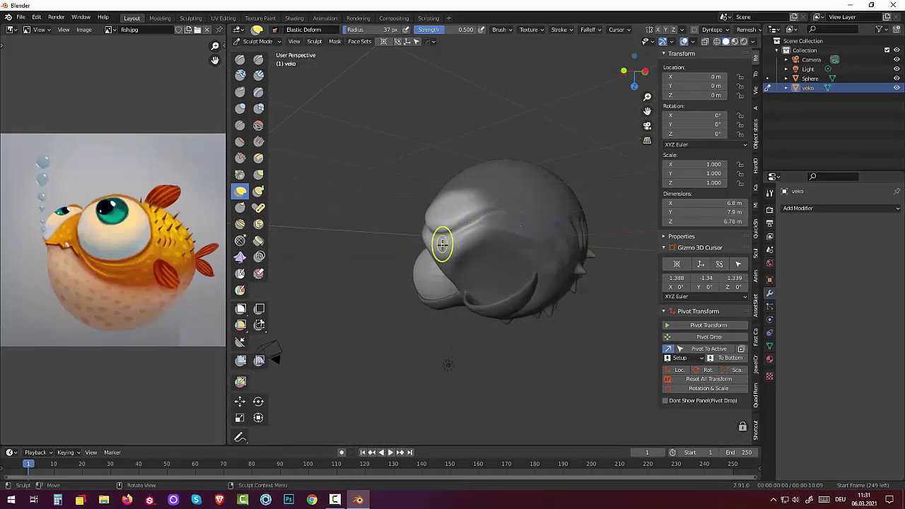
pyautogui.moveTo(440, 245); pyautogui.dragTo(443, 246)
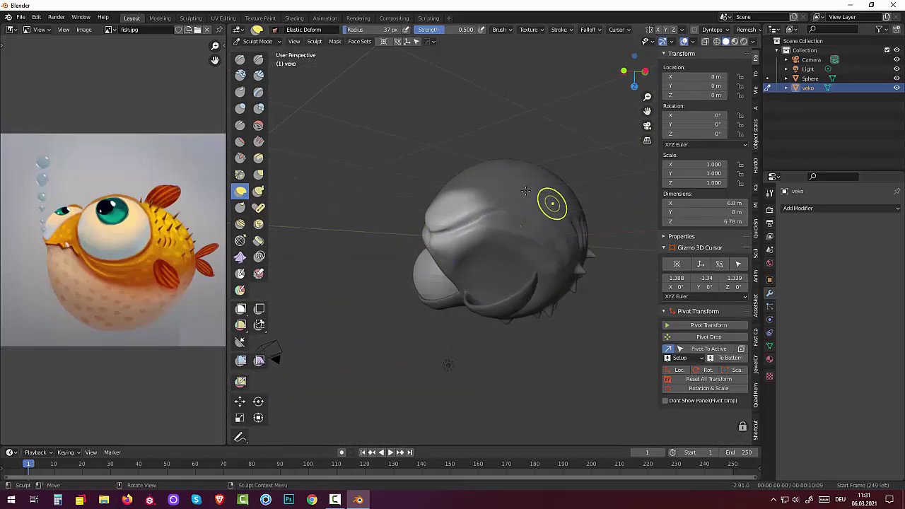
pyautogui.moveTo(552, 204)
pyautogui.mouseDown(button='middle')
pyautogui.moveTo(636, 186)
pyautogui.moveTo(613, 402)
pyautogui.moveTo(396, 269)
pyautogui.mouseUp(button='middle')
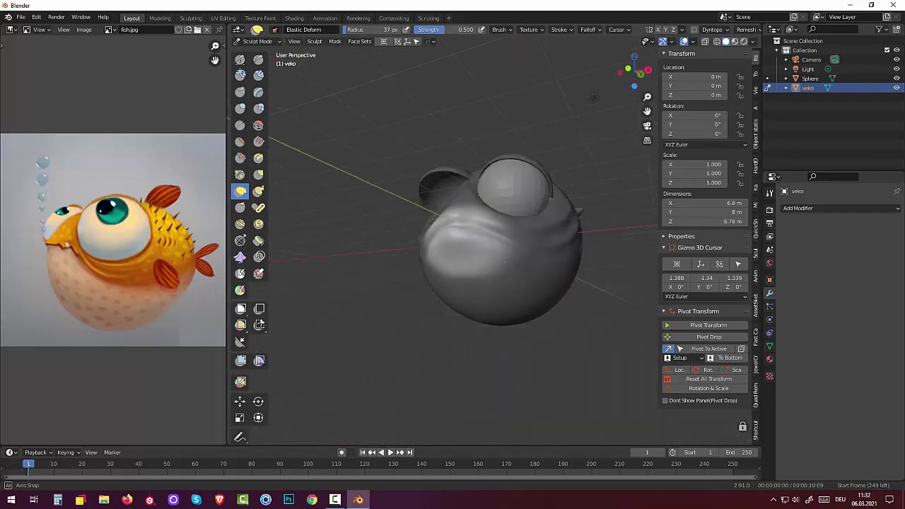
pyautogui.moveTo(436, 349); pyautogui.dragTo(472, 259, button='middle')
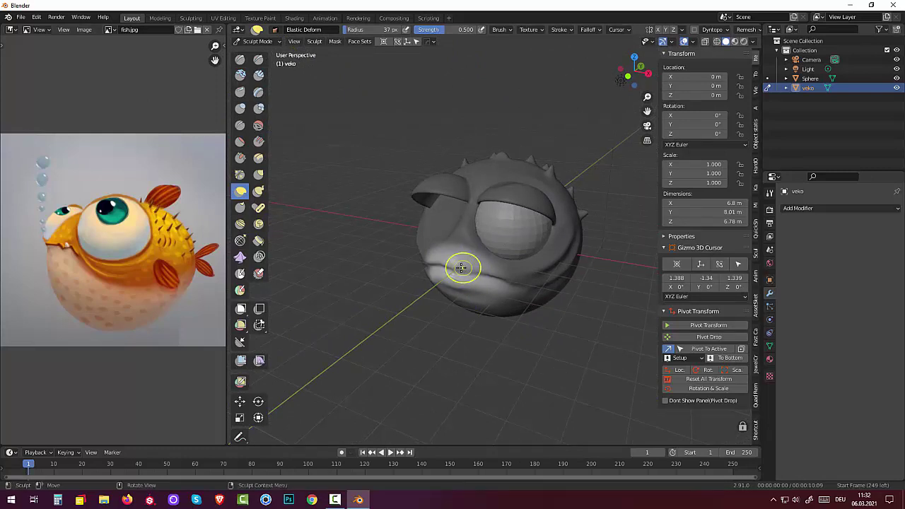
pyautogui.moveTo(461, 268); pyautogui.dragTo(436, 269)
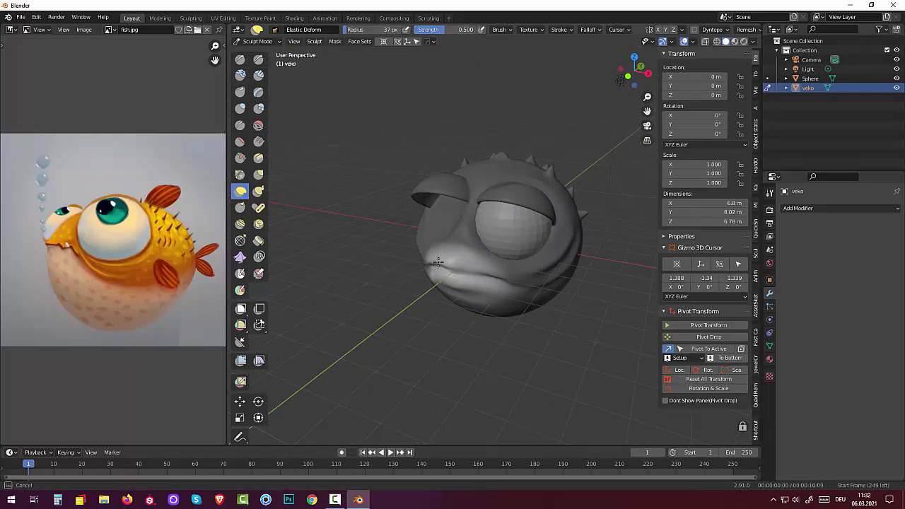
pyautogui.moveTo(481, 307)
pyautogui.keyDown('alt'); pyautogui.mouseDown(button='middle')
pyautogui.moveTo(427, 277)
pyautogui.moveTo(560, 287)
pyautogui.moveTo(495, 299)
pyautogui.mouseUp(button='middle'); pyautogui.keyUp('alt')
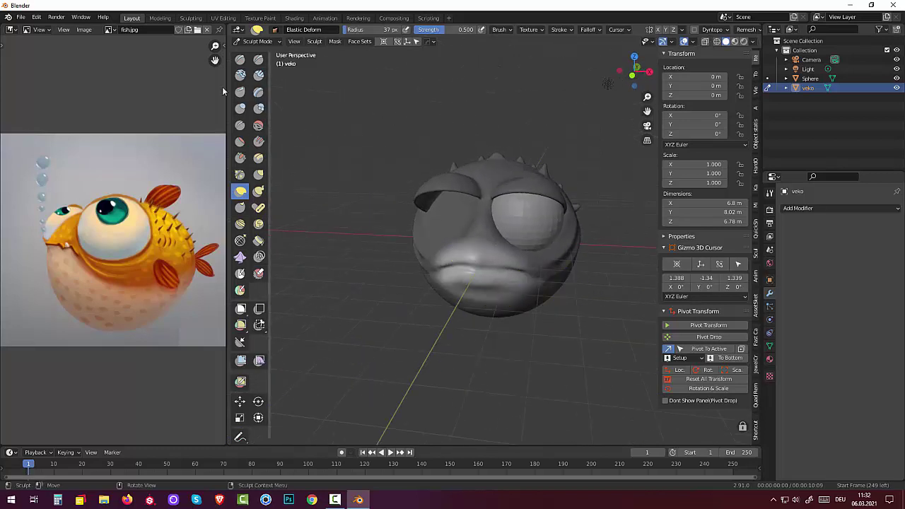
# Build up the lower lip with the Draw brush, undoing and redoing one stroke
pyautogui.click(240, 60)
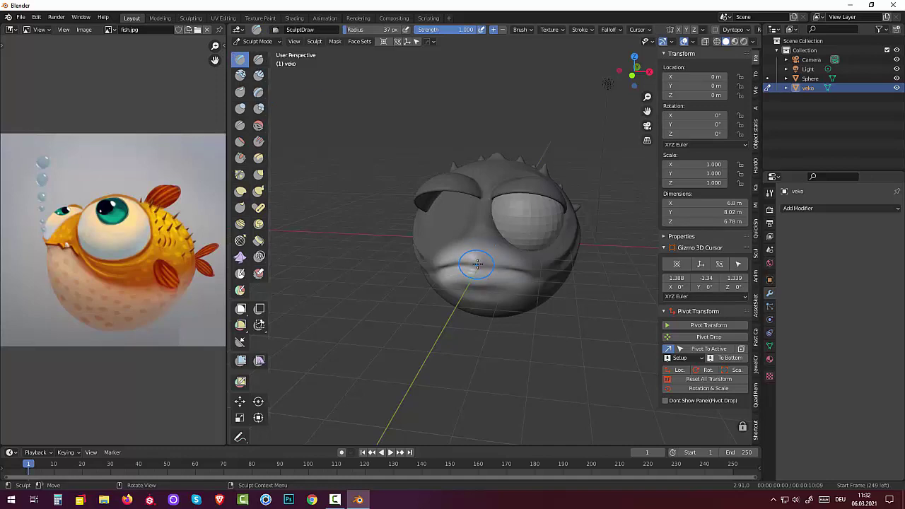
pyautogui.moveTo(475, 263); pyautogui.dragTo(476, 268)
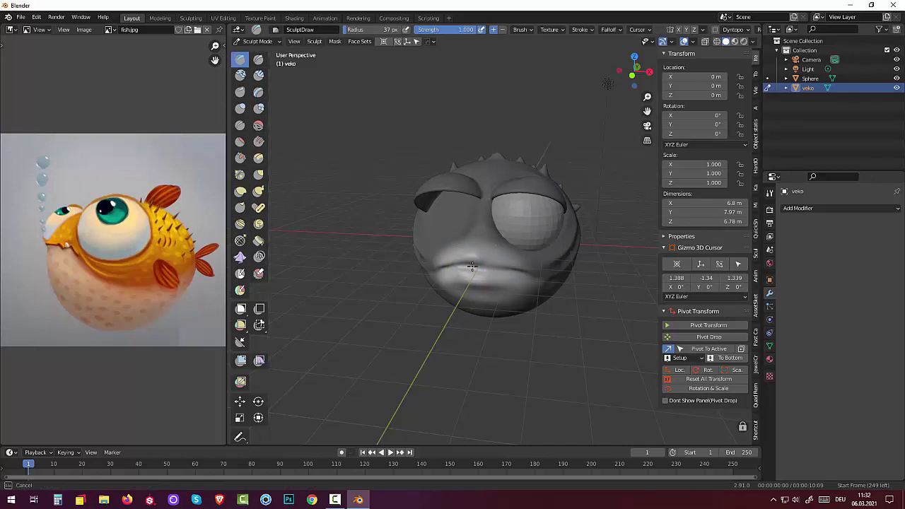
pyautogui.moveTo(465, 266); pyautogui.dragTo(461, 274)
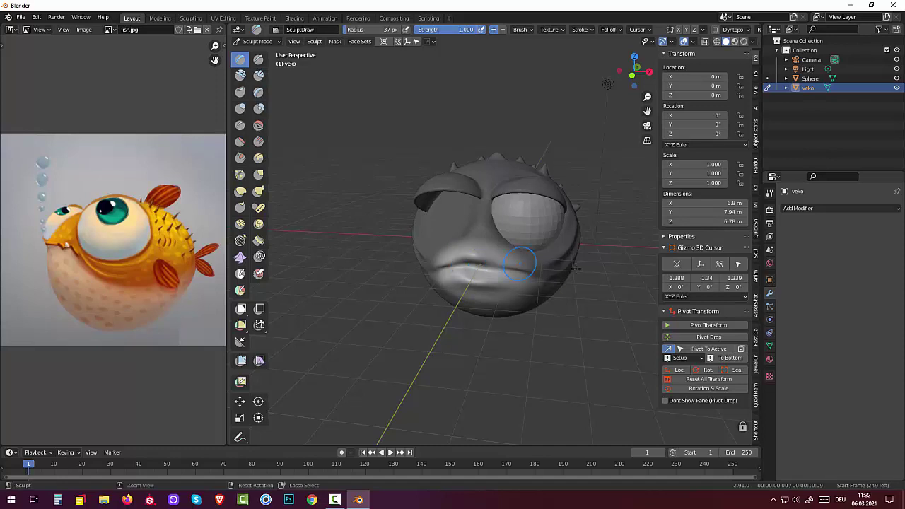
pyautogui.hotkey('ctrl', 'z')
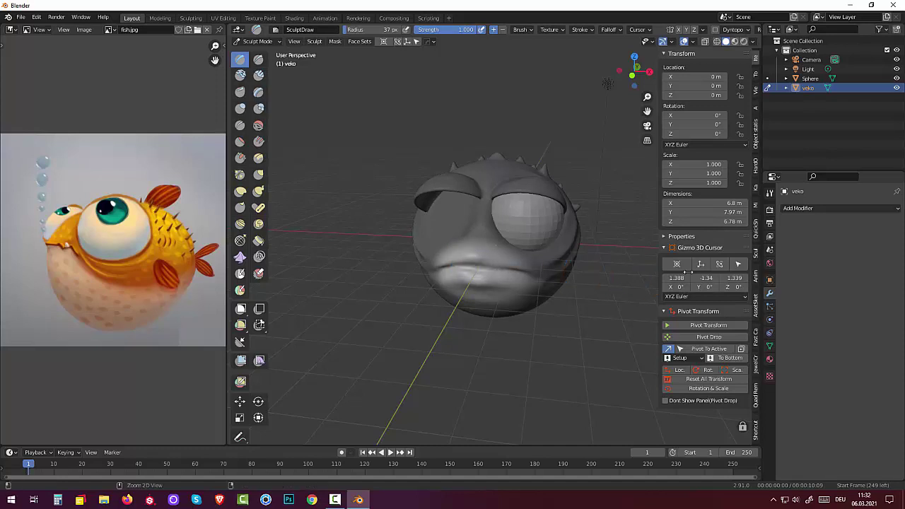
pyautogui.moveTo(466, 274); pyautogui.dragTo(485, 277)
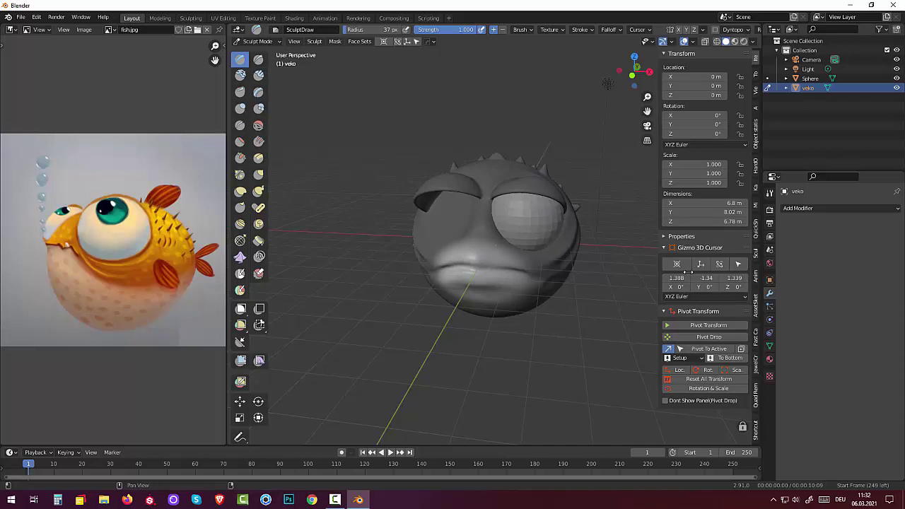
# Shrink the Draw brush to 11 px and sculpt finer detail along the lower lip
pyautogui.press('f')
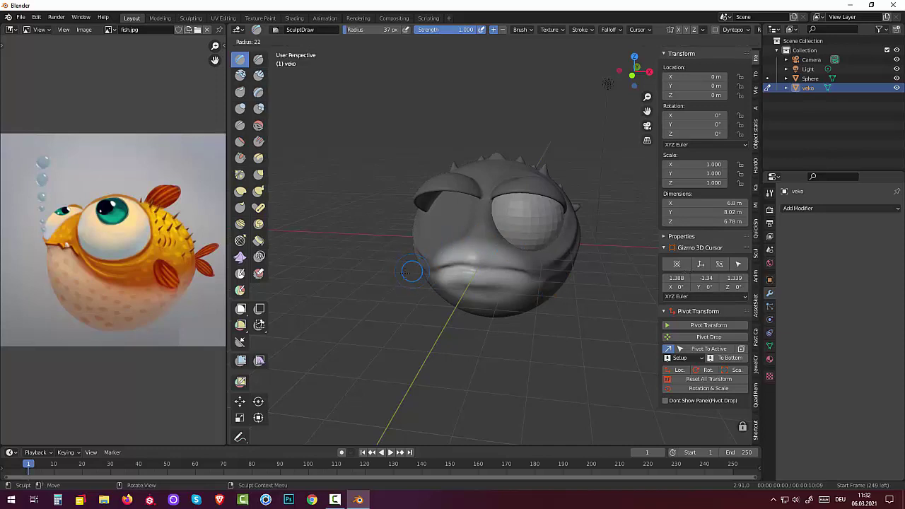
pyautogui.click(400, 275)
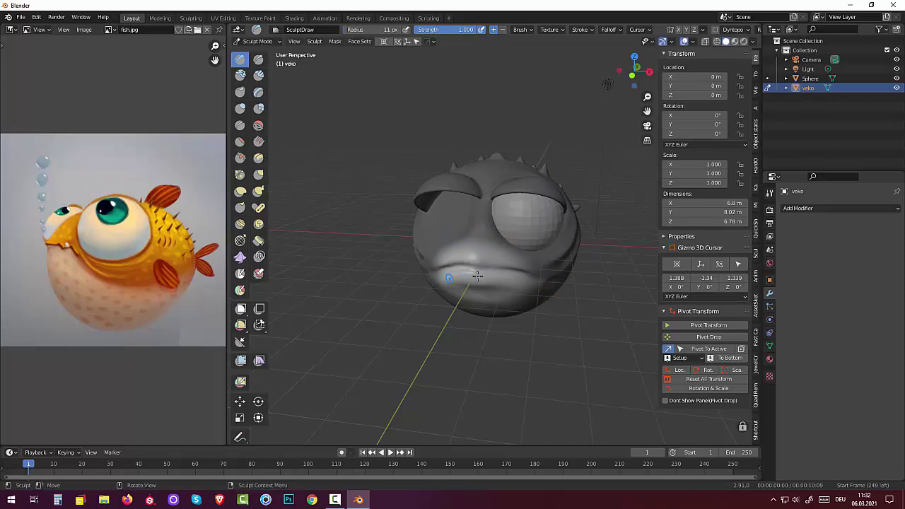
pyautogui.moveTo(443, 280); pyautogui.dragTo(467, 269)
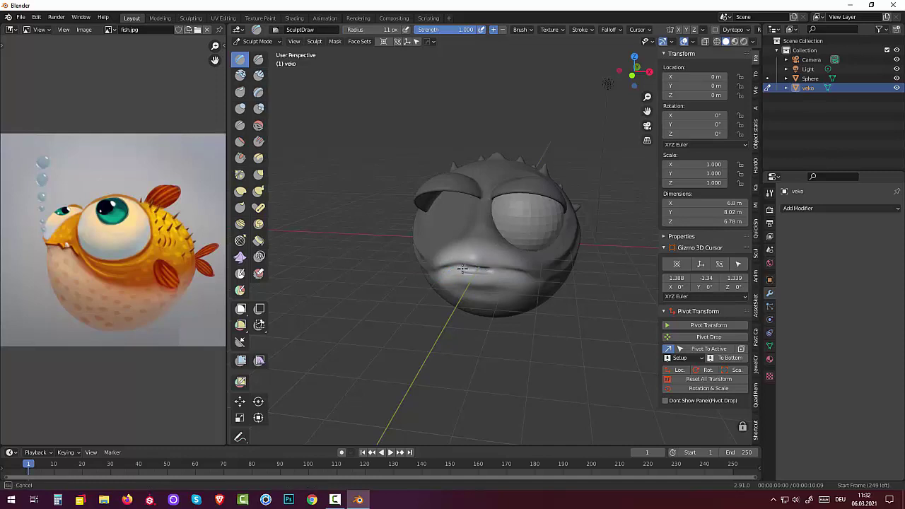
pyautogui.moveTo(494, 272); pyautogui.dragTo(509, 271)
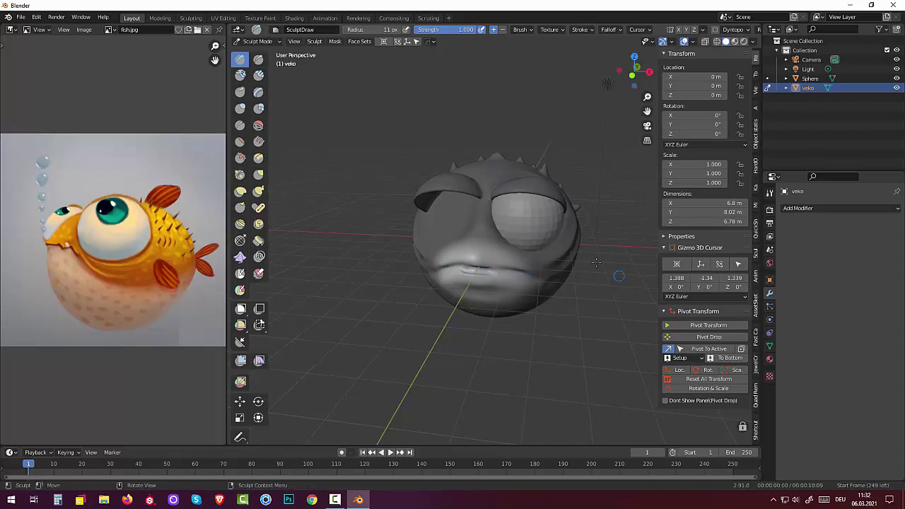
# Smooth the lips in two Smooth-brush passes, then orbit around the head back to the face
pyautogui.click(258, 125)
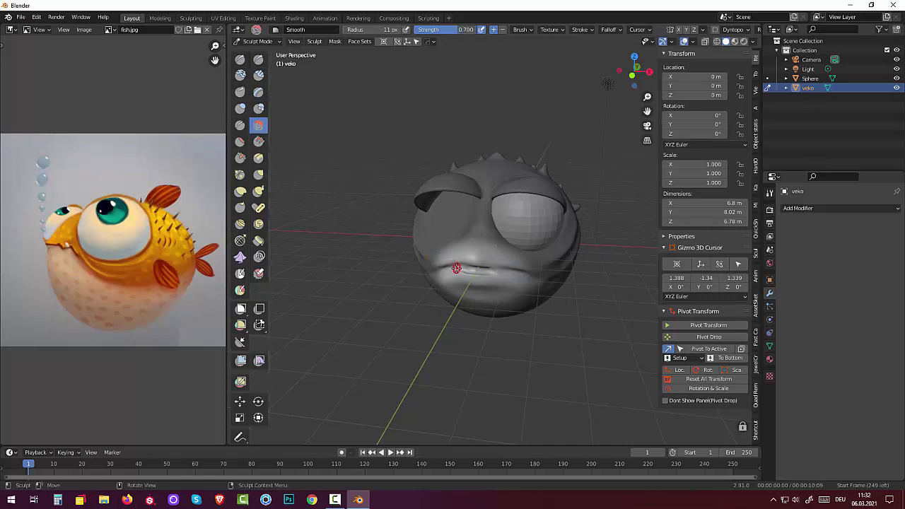
pyautogui.moveTo(453, 273); pyautogui.dragTo(465, 272)
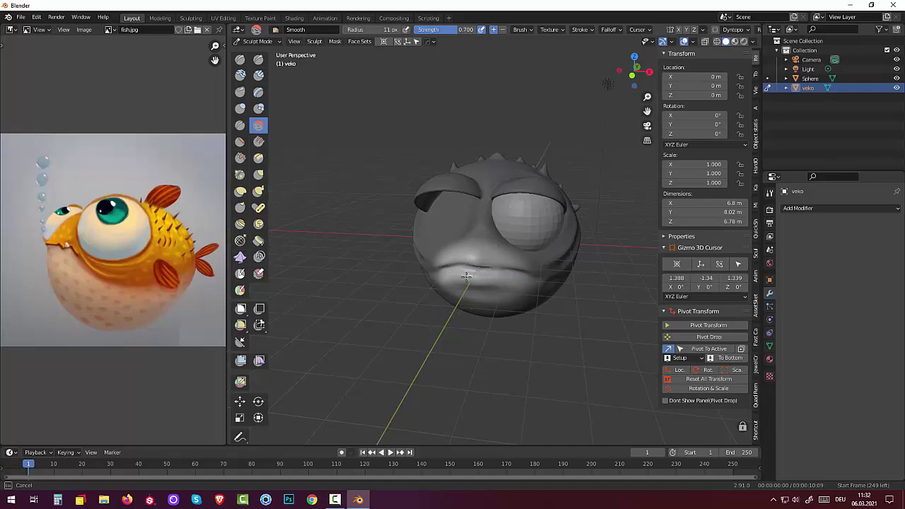
pyautogui.moveTo(478, 270); pyautogui.dragTo(478, 271)
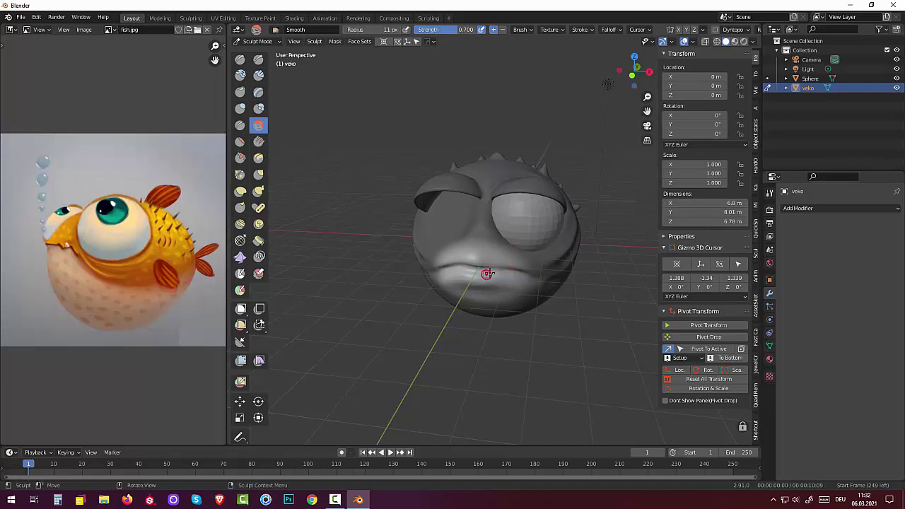
pyautogui.moveTo(495, 272); pyautogui.dragTo(489, 270)
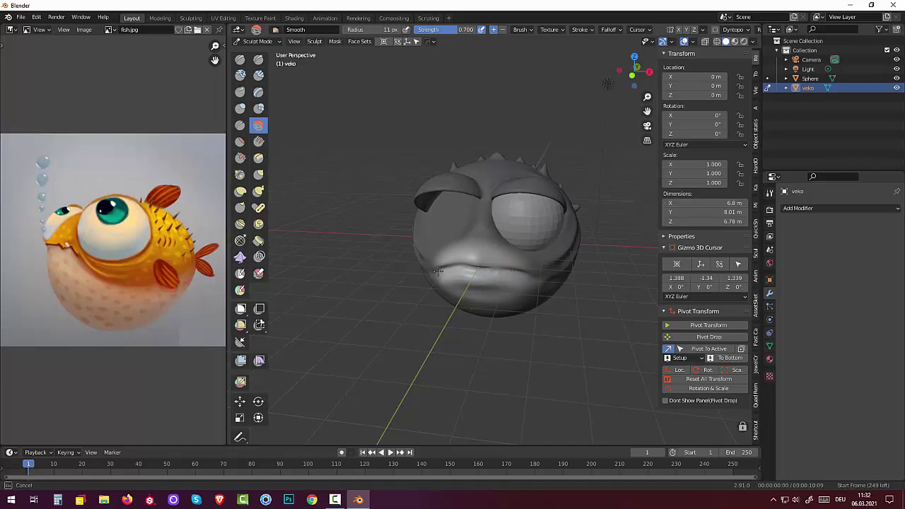
pyautogui.moveTo(438, 270); pyautogui.dragTo(563, 263)
pyautogui.moveTo(581, 256); pyautogui.dragTo(396, 262, button='middle')
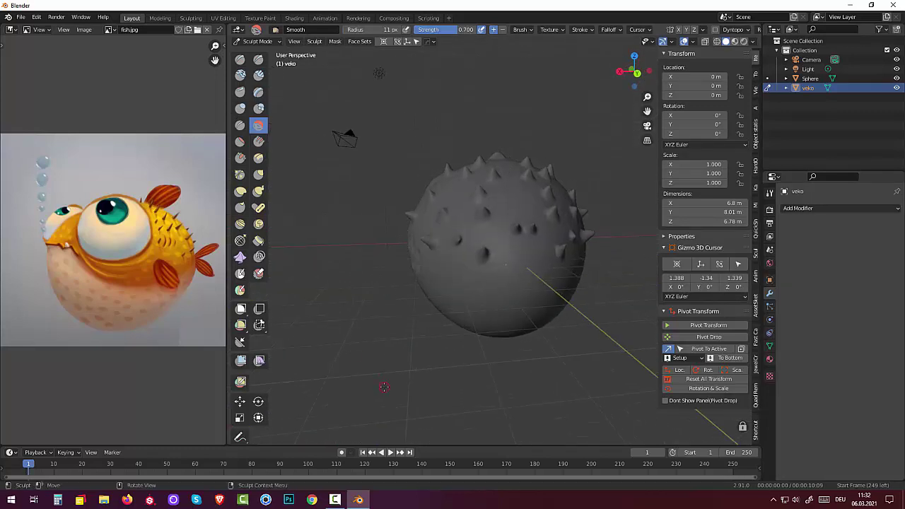
pyautogui.moveTo(384, 386)
pyautogui.mouseDown(button='middle')
pyautogui.moveTo(560, 384)
pyautogui.moveTo(563, 39)
pyautogui.mouseUp(button='middle')
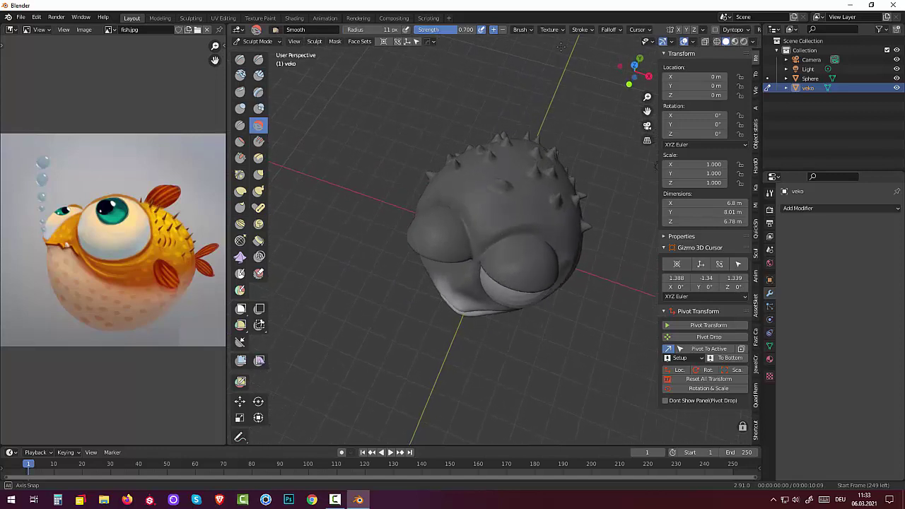
pyautogui.moveTo(564, 39); pyautogui.dragTo(564, 430, button='middle')
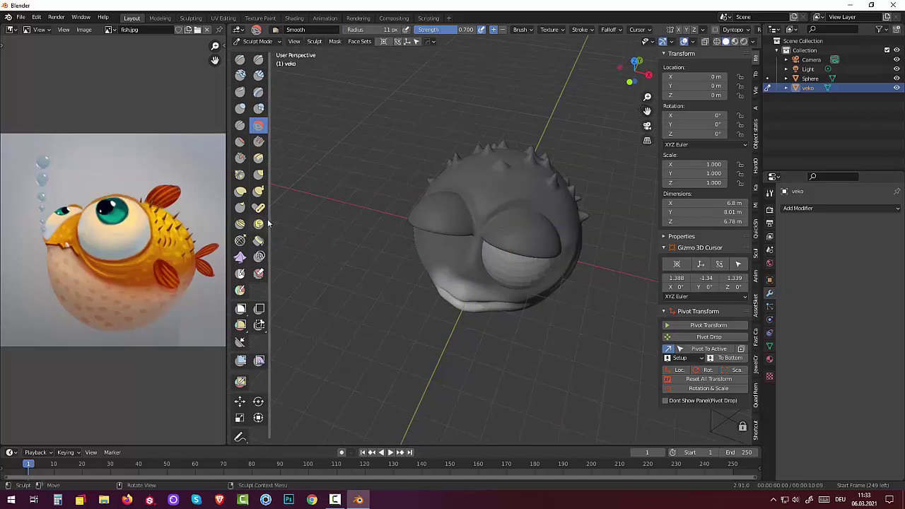
# With Elastic Deform at 42 px, pull the lower jaw and lip out from side and front views
pyautogui.click(241, 191)
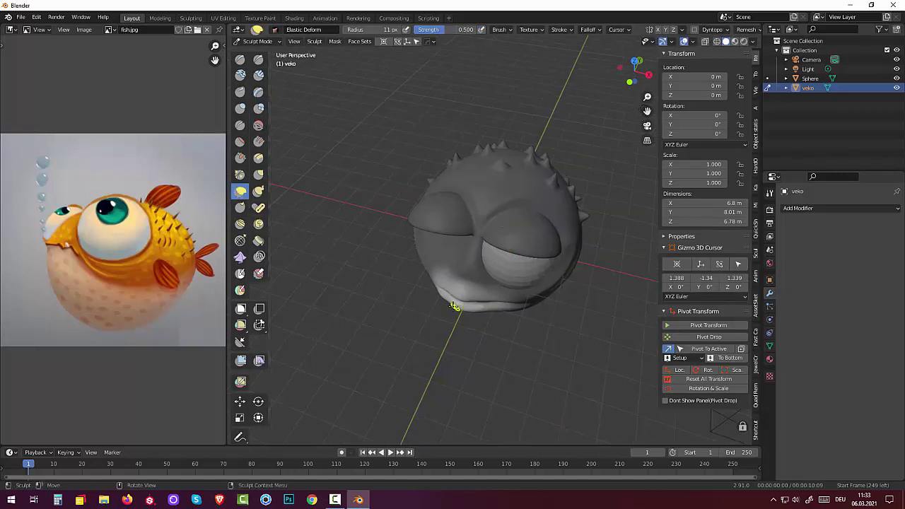
pyautogui.press('f')
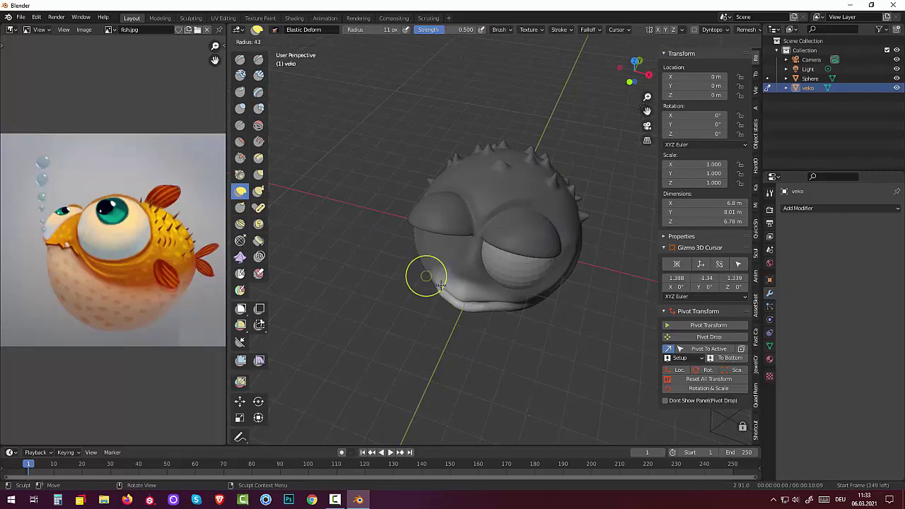
pyautogui.click(452, 273)
pyautogui.moveTo(448, 292)
pyautogui.mouseDown()
pyautogui.moveTo(442, 305)
pyautogui.moveTo(480, 315)
pyautogui.moveTo(466, 312)
pyautogui.mouseUp()
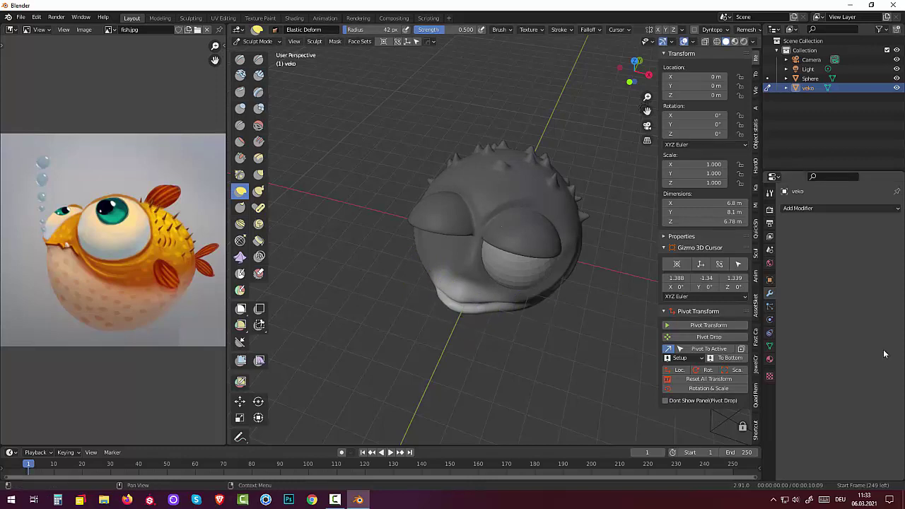
pyautogui.moveTo(458, 390)
pyautogui.mouseDown(button='middle')
pyautogui.moveTo(388, 288)
pyautogui.moveTo(390, 308)
pyautogui.mouseUp(button='middle')
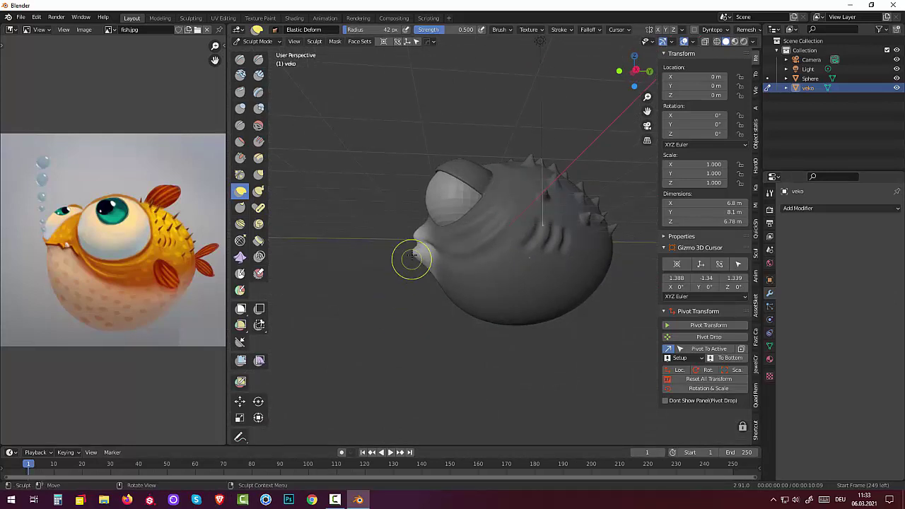
pyautogui.moveTo(415, 252); pyautogui.dragTo(417, 261)
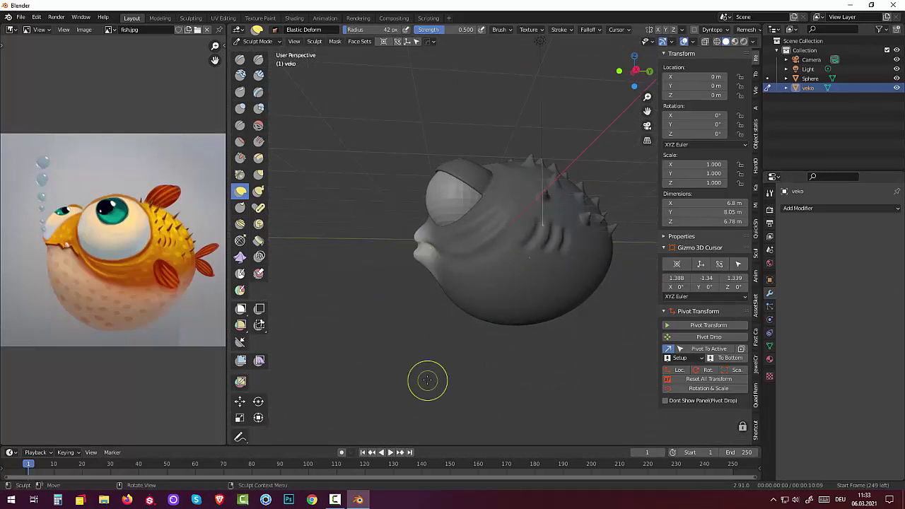
pyautogui.moveTo(436, 365)
pyautogui.mouseDown(button='middle')
pyautogui.moveTo(536, 383)
pyautogui.moveTo(536, 437)
pyautogui.moveTo(526, 417)
pyautogui.mouseUp(button='middle')
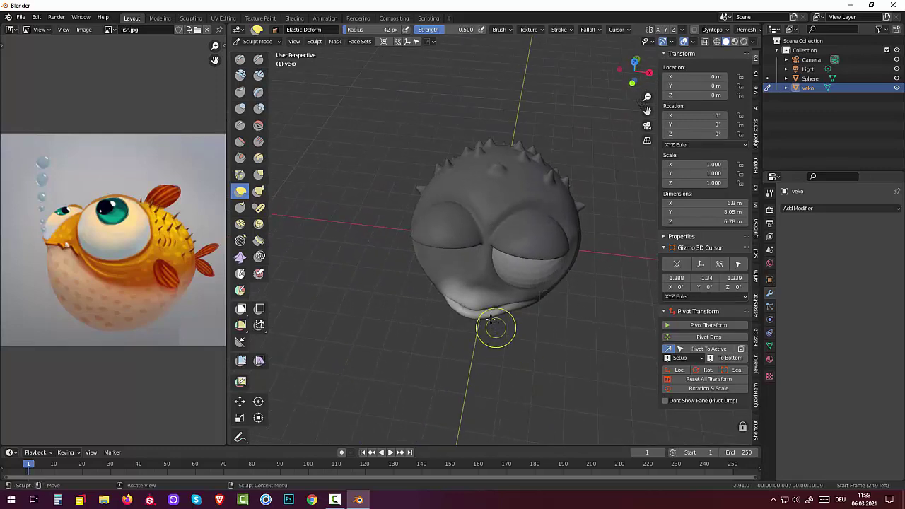
pyautogui.moveTo(476, 304); pyautogui.dragTo(487, 307)
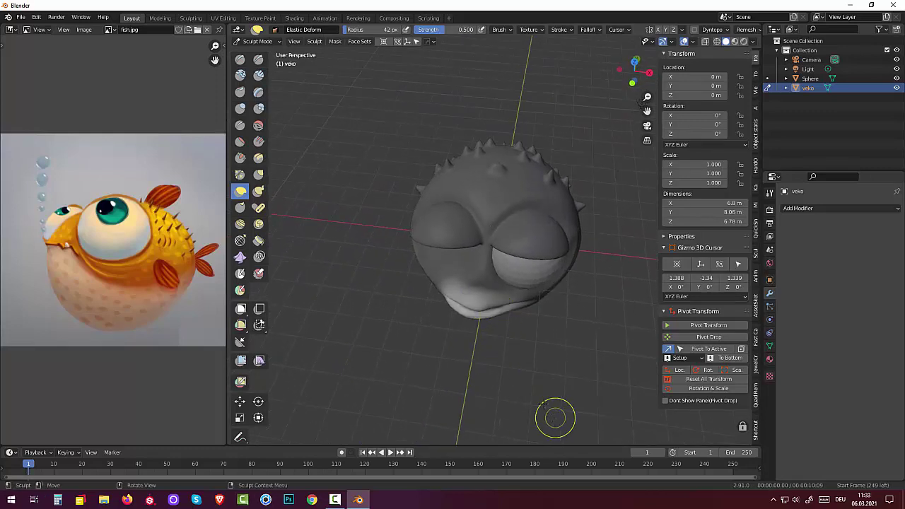
pyautogui.moveTo(556, 417); pyautogui.dragTo(548, 397, button='middle')
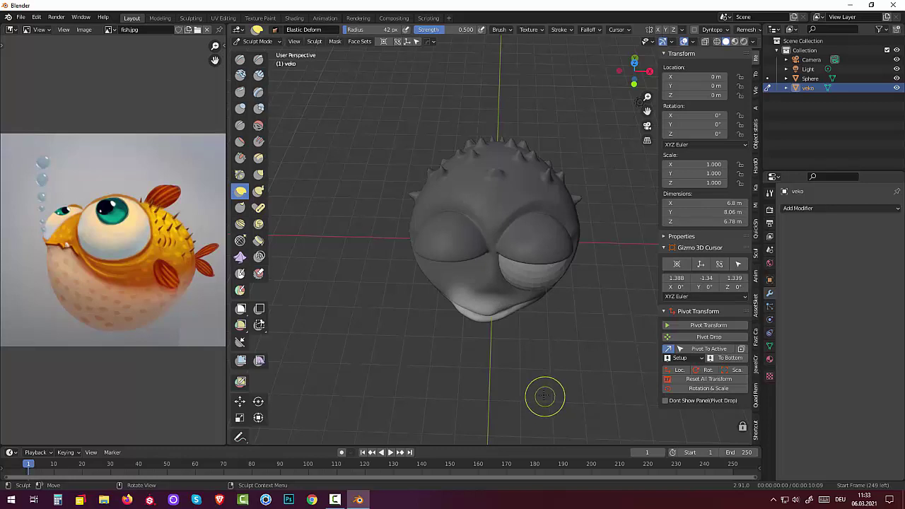
# Undo the chin edits, then stretch the lower lip down and forward again, checking side-on
pyautogui.press('ctrl')
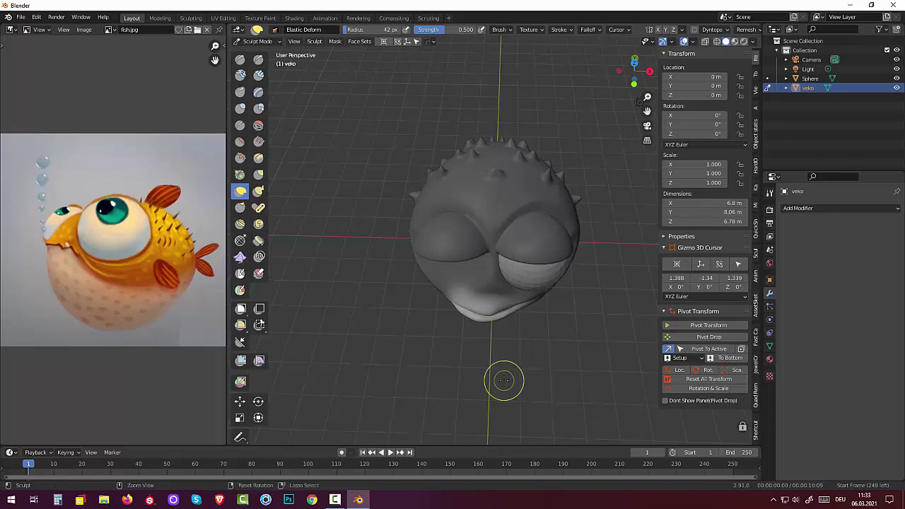
pyautogui.hotkey('ctrl', 'z')
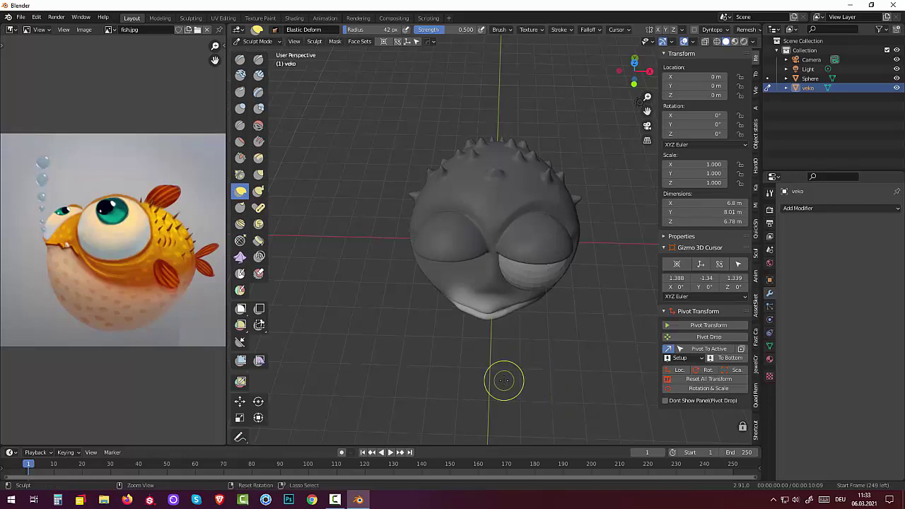
pyautogui.hotkey('ctrl', 'z')
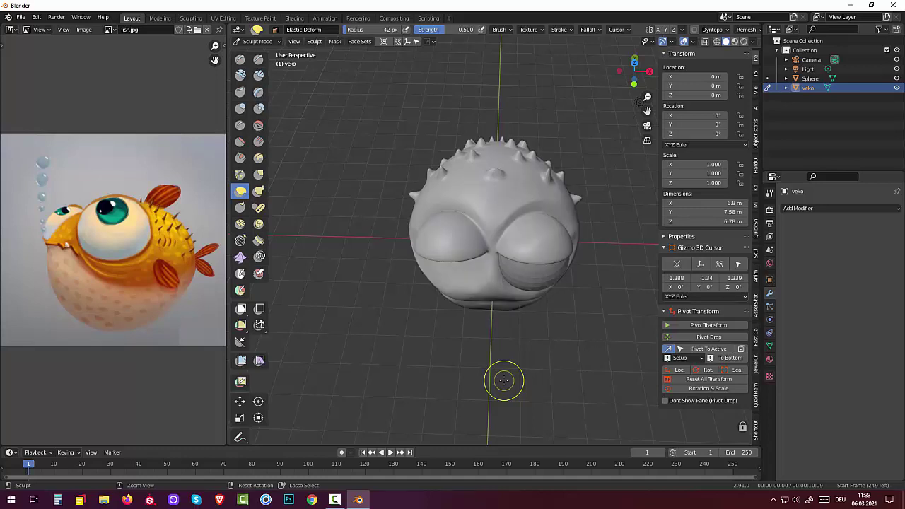
pyautogui.hotkey('ctrl', 'z')
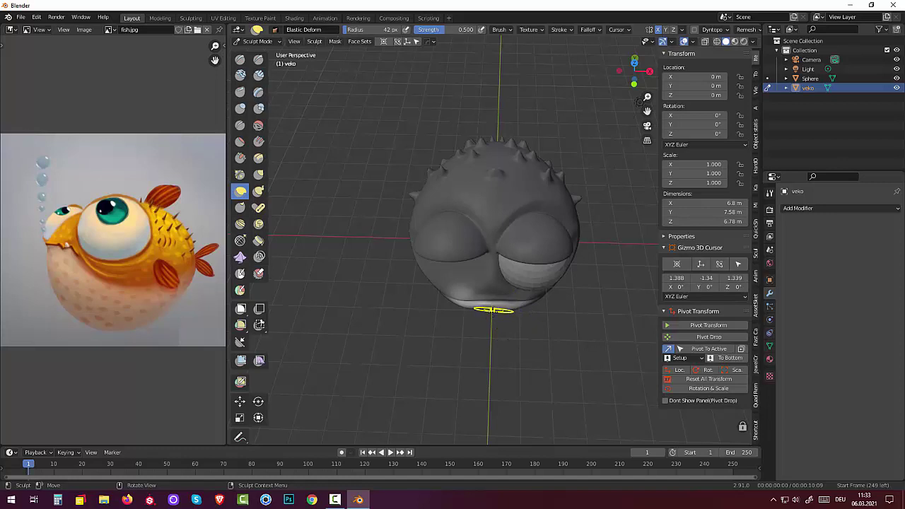
pyautogui.moveTo(494, 310)
pyautogui.mouseDown()
pyautogui.moveTo(492, 339)
pyautogui.moveTo(473, 360)
pyautogui.mouseUp()
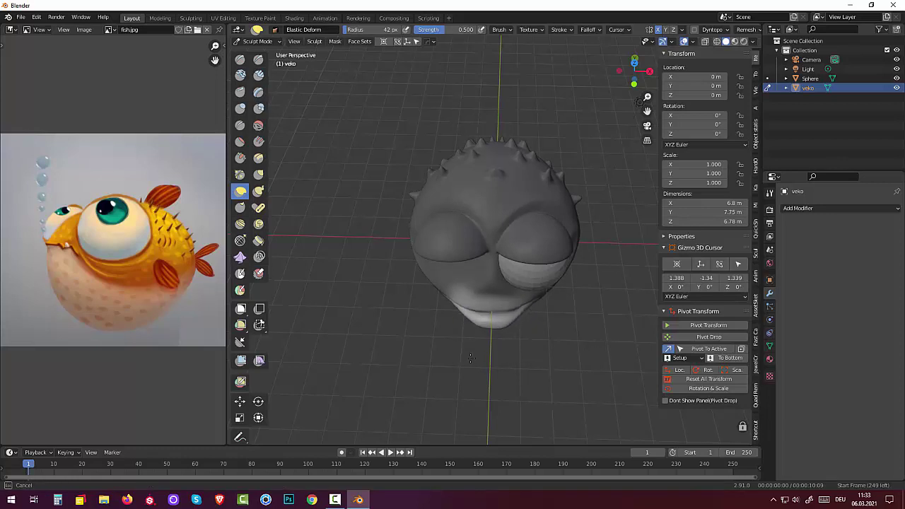
pyautogui.moveTo(568, 367); pyautogui.dragTo(499, 285, button='middle')
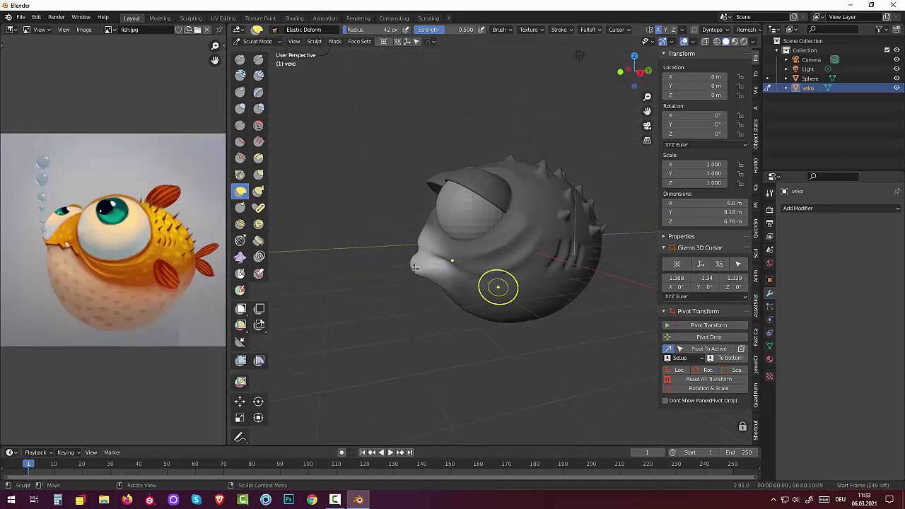
pyautogui.moveTo(420, 248)
pyautogui.mouseDown()
pyautogui.moveTo(399, 251)
pyautogui.moveTo(419, 273)
pyautogui.mouseUp()
pyautogui.moveTo(419, 272); pyautogui.dragTo(504, 310, button='middle')
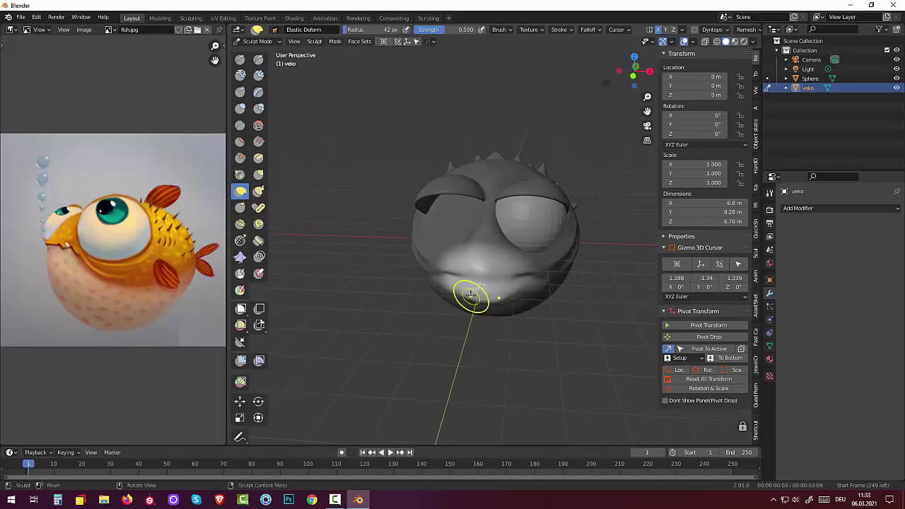
pyautogui.moveTo(471, 297)
pyautogui.mouseDown()
pyautogui.moveTo(473, 289)
pyautogui.moveTo(501, 292)
pyautogui.mouseUp()
pyautogui.moveTo(501, 292)
pyautogui.mouseDown(button='middle')
pyautogui.moveTo(483, 314)
pyautogui.moveTo(475, 307)
pyautogui.mouseUp(button='middle')
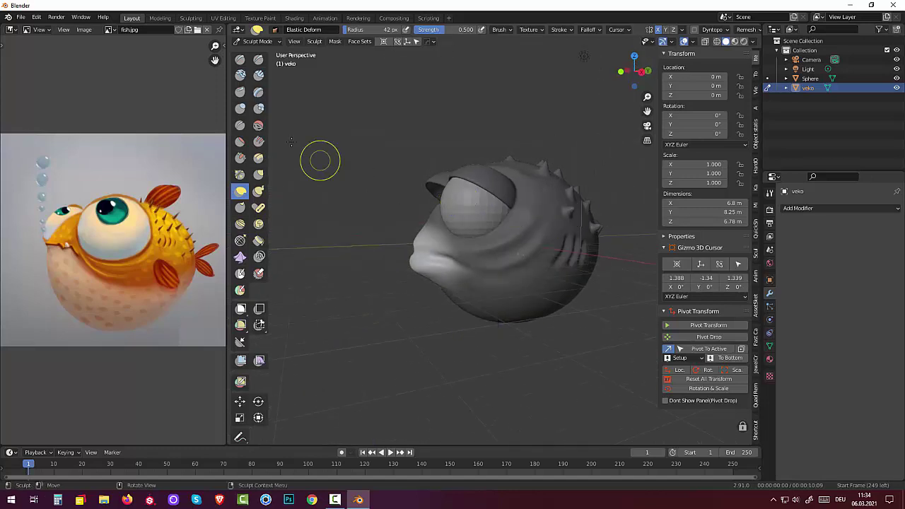
# Build up the lip area with the Draw brush and set the radius to 13 px
pyautogui.click(240, 60)
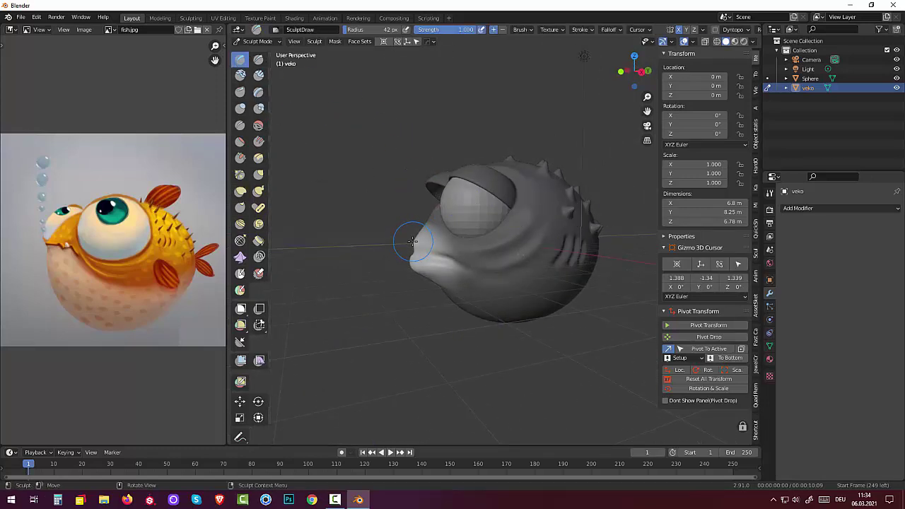
pyautogui.moveTo(585, 357); pyautogui.dragTo(637, 364, button='middle')
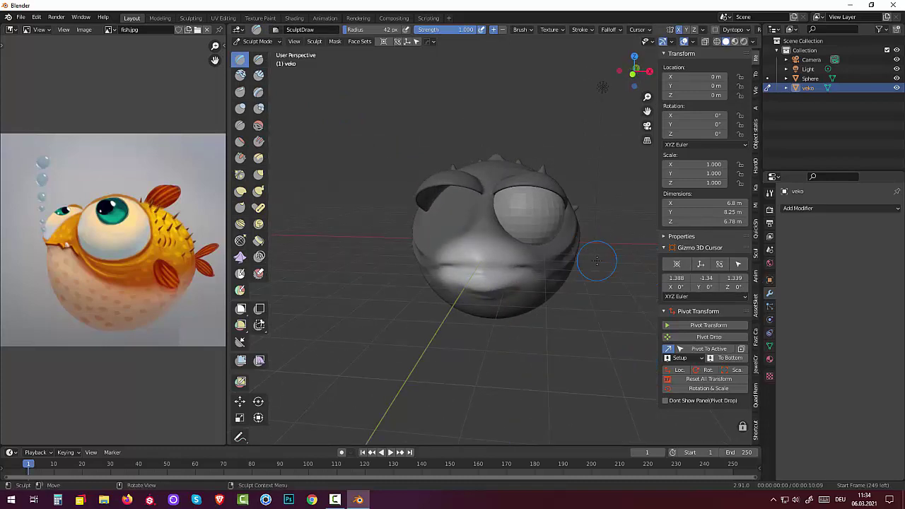
pyautogui.moveTo(472, 266); pyautogui.dragTo(506, 286)
pyautogui.press('g')
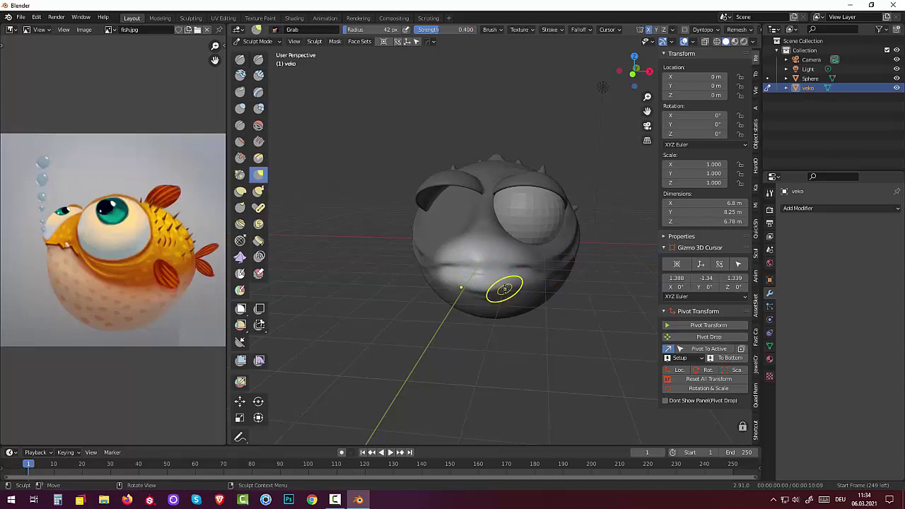
pyautogui.press('f')
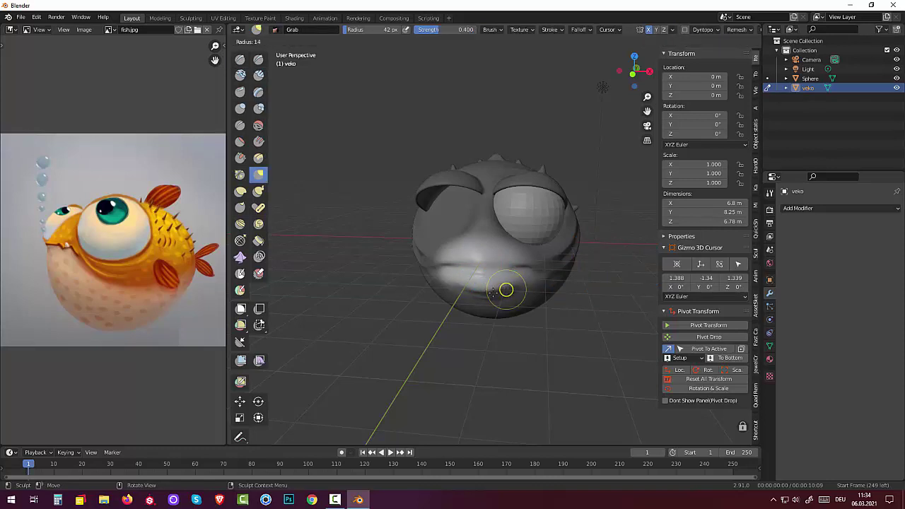
pyautogui.click(491, 292)
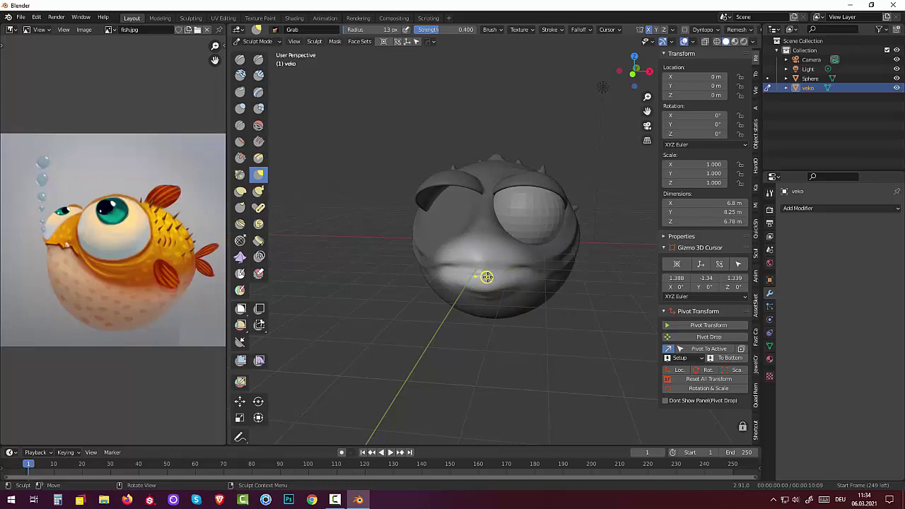
# Draw the mouth line along the lips, undoing and redrawing the stroke
pyautogui.click(242, 61)
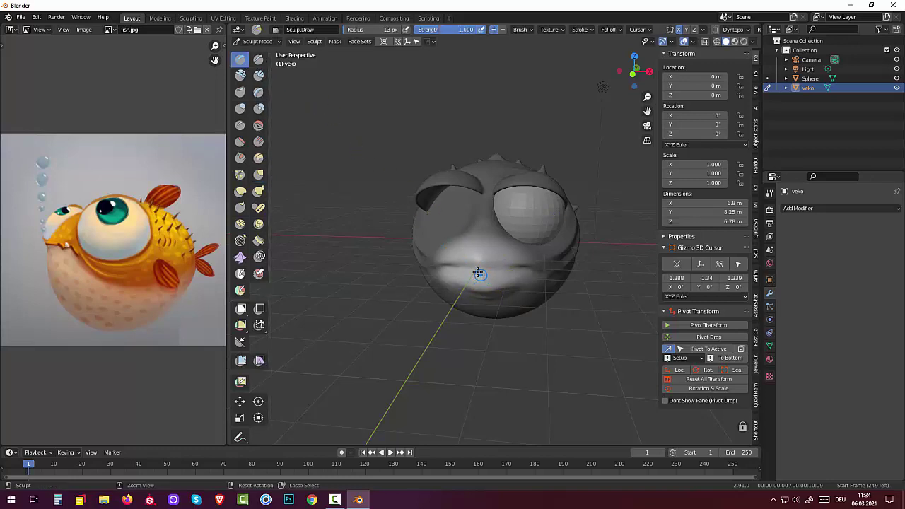
pyautogui.keyDown('ctrl'); pyautogui.moveTo(481, 271); pyautogui.dragTo(488, 269); pyautogui.keyUp('ctrl')
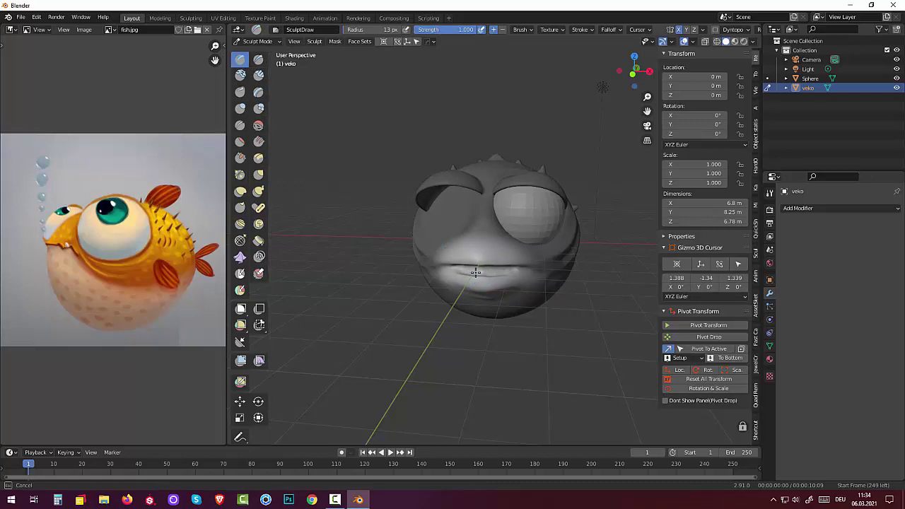
pyautogui.keyDown('ctrl'); pyautogui.moveTo(460, 271); pyautogui.dragTo(463, 271); pyautogui.keyUp('ctrl')
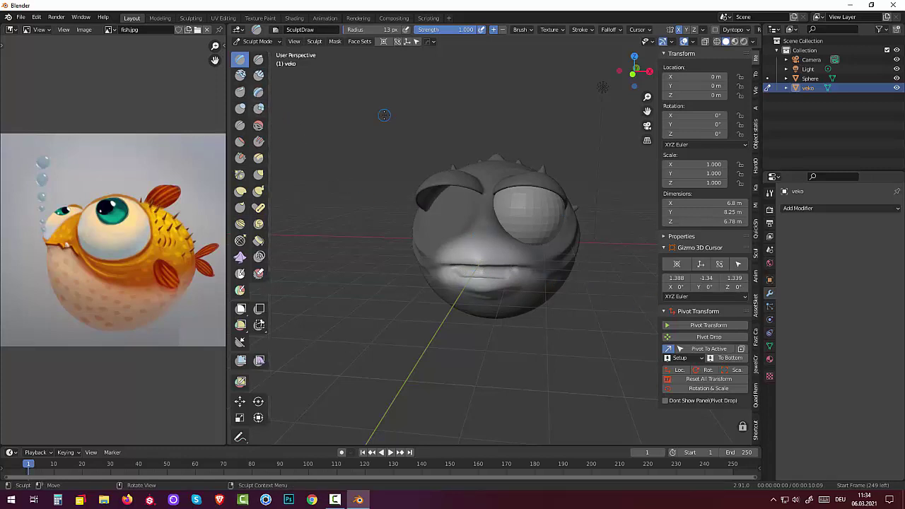
pyautogui.hotkey('ctrl', 'z')
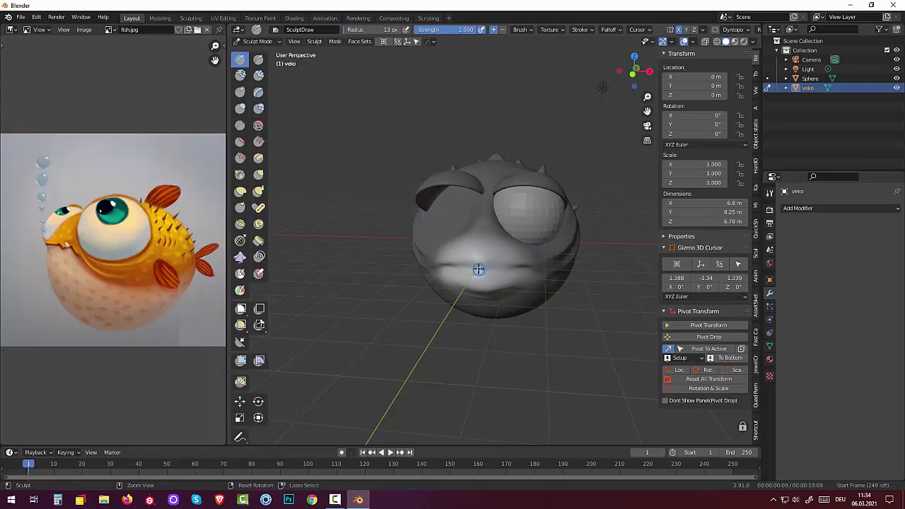
pyautogui.keyDown('ctrl'); pyautogui.moveTo(479, 269); pyautogui.dragTo(499, 265); pyautogui.keyUp('ctrl')
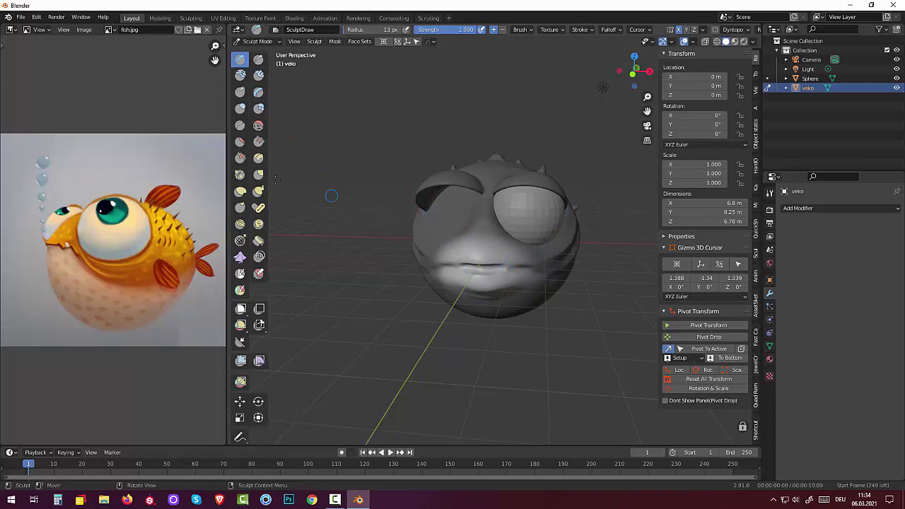
# Smooth the lip surface across the mouth from left to right with the Smooth brush
pyautogui.click(258, 126)
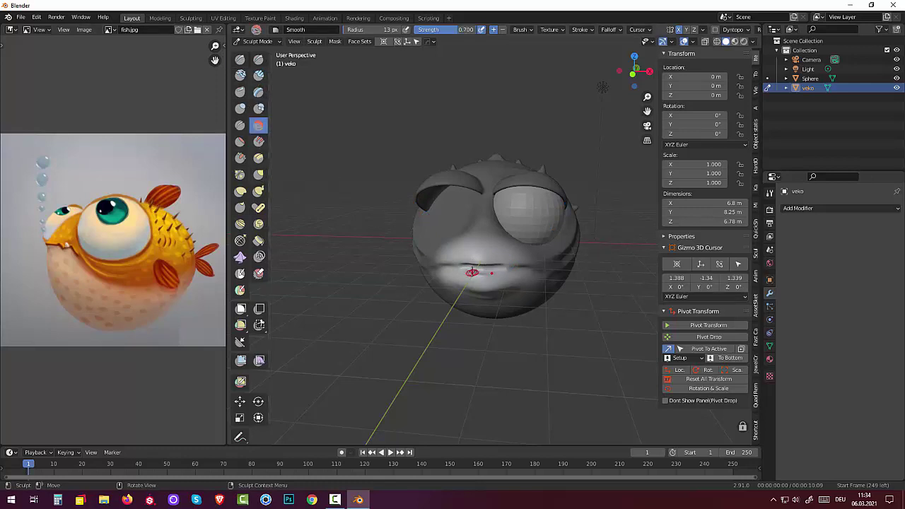
pyautogui.moveTo(471, 269); pyautogui.dragTo(471, 269)
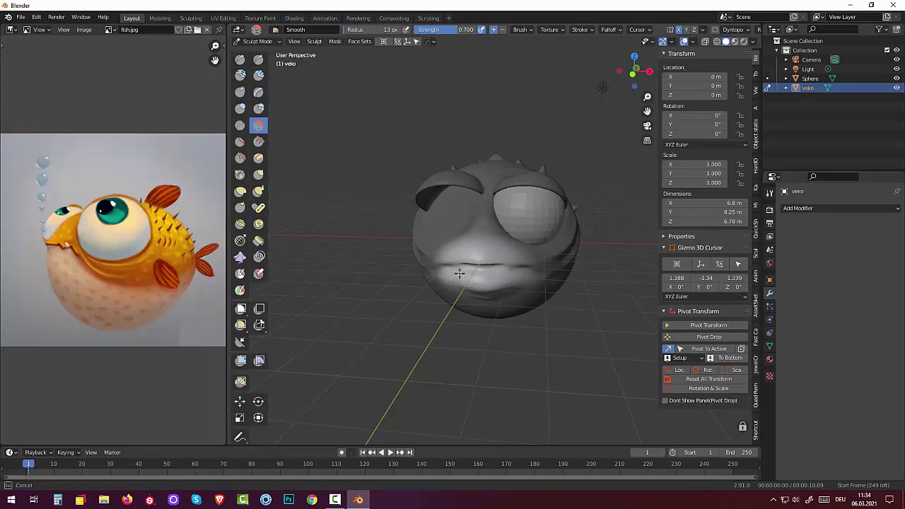
pyautogui.moveTo(726, 322); pyautogui.dragTo(874, 364)
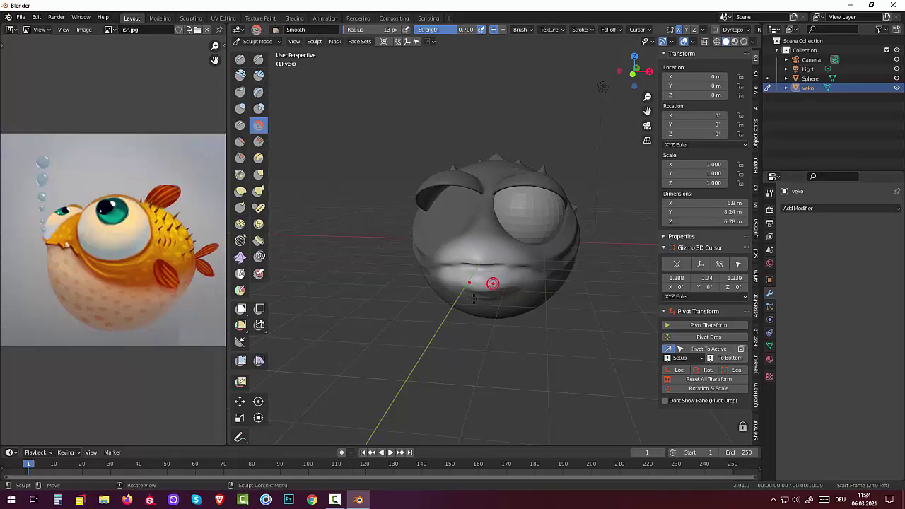
pyautogui.moveTo(491, 278); pyautogui.dragTo(477, 346, button='middle')
pyautogui.moveTo(500, 305)
pyautogui.mouseDown(button='middle')
pyautogui.moveTo(502, 286)
pyautogui.moveTo(482, 268)
pyautogui.mouseUp(button='middle')
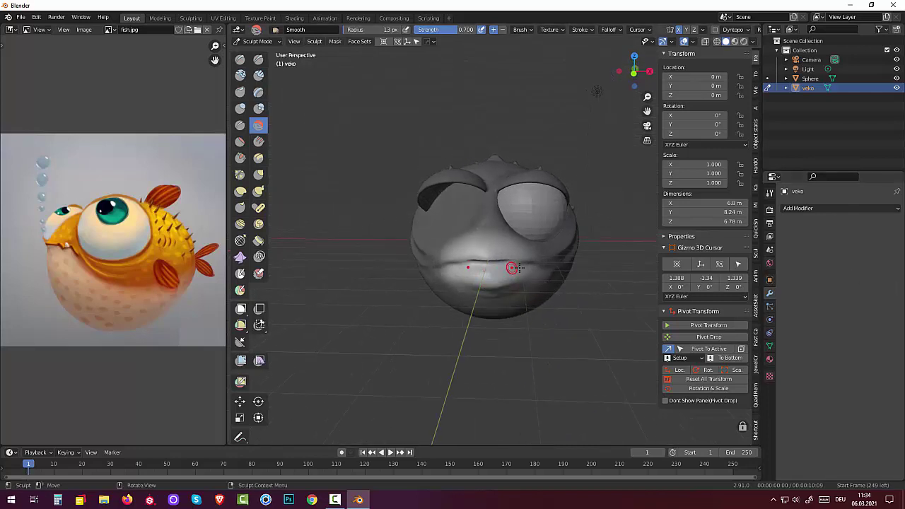
pyautogui.moveTo(510, 263); pyautogui.dragTo(521, 263)
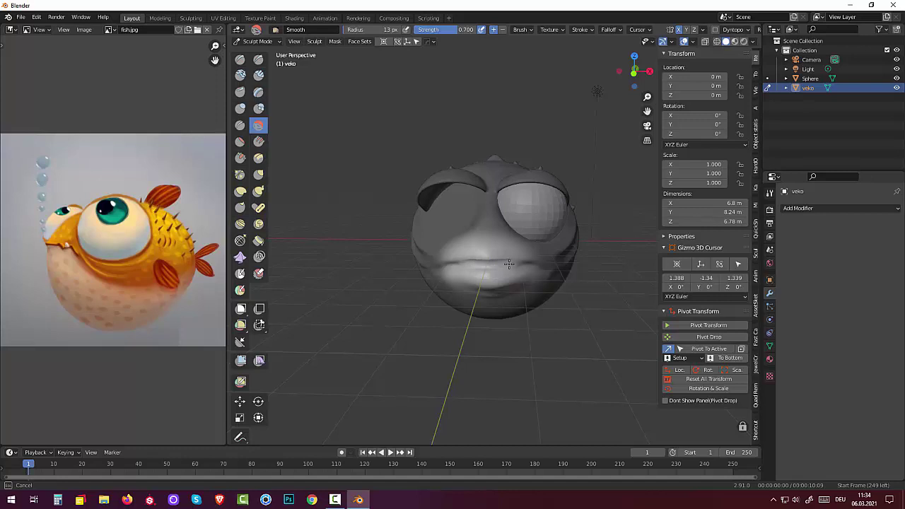
pyautogui.moveTo(509, 263)
pyautogui.mouseDown()
pyautogui.moveTo(521, 263)
pyautogui.moveTo(483, 265)
pyautogui.mouseUp()
# Deepen the crease between the lips with the Draw brush, then smooth the mouth again
pyautogui.click(239, 59)
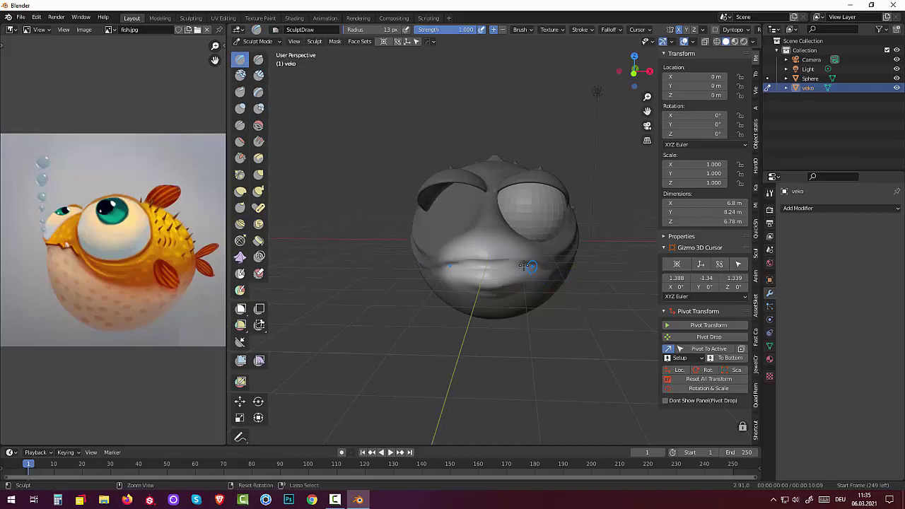
pyautogui.moveTo(529, 267); pyautogui.dragTo(475, 265)
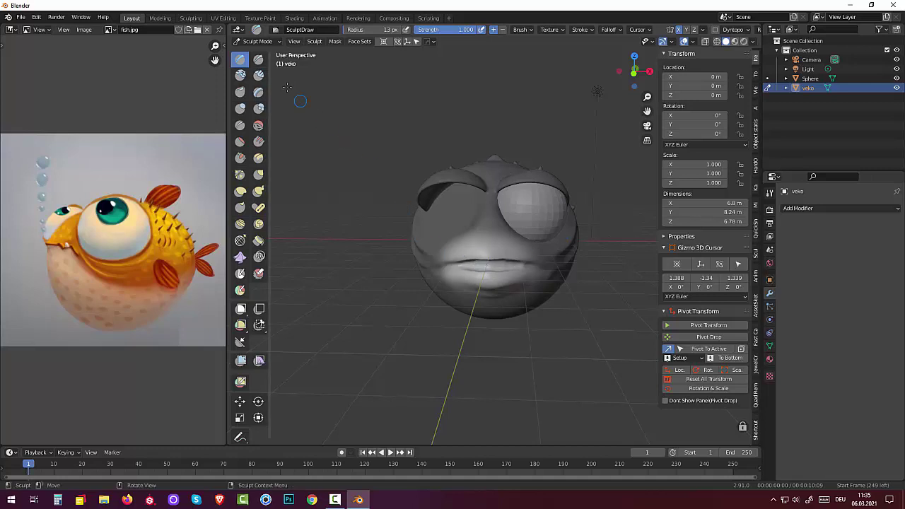
pyautogui.click(258, 125)
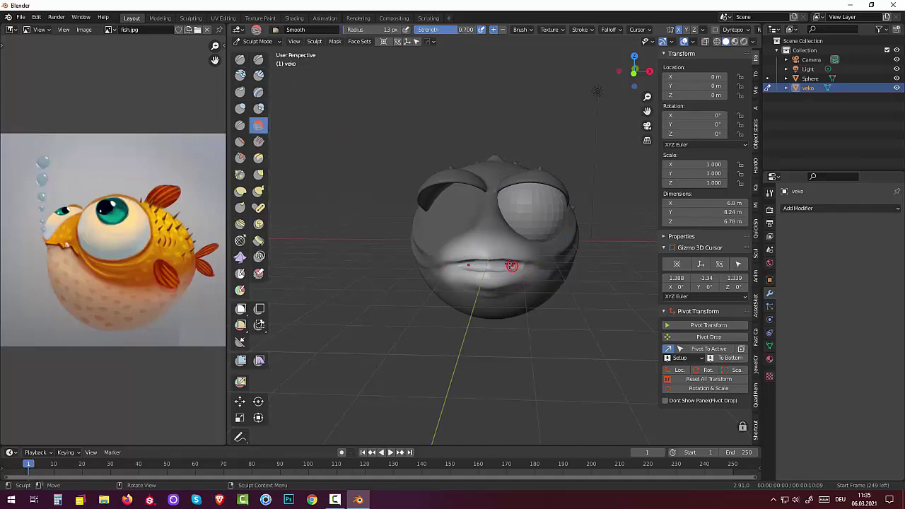
pyautogui.moveTo(502, 257); pyautogui.dragTo(501, 257)
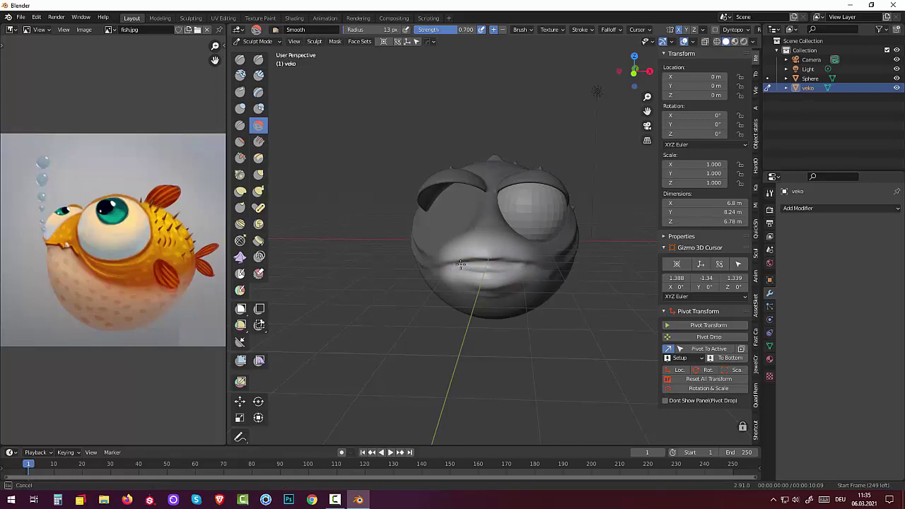
pyautogui.moveTo(507, 262); pyautogui.dragTo(560, 364)
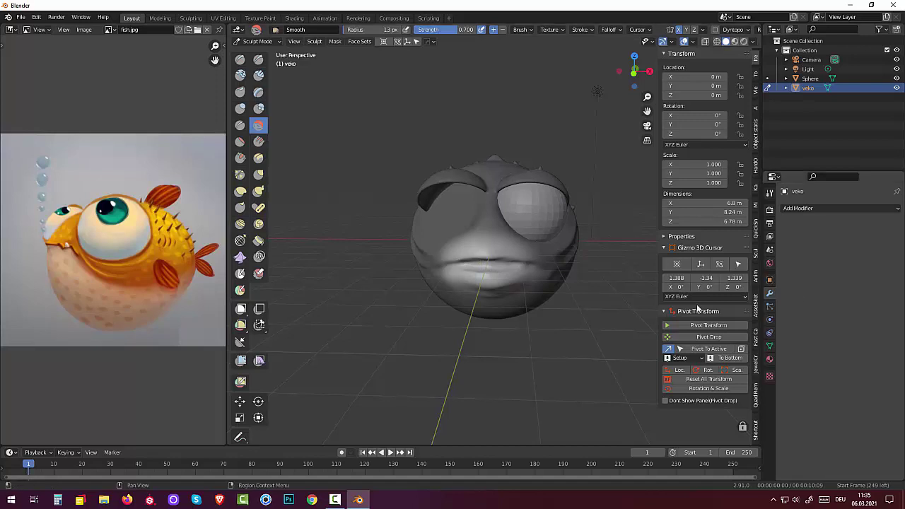
pyautogui.moveTo(561, 365); pyautogui.dragTo(491, 338, button='middle')
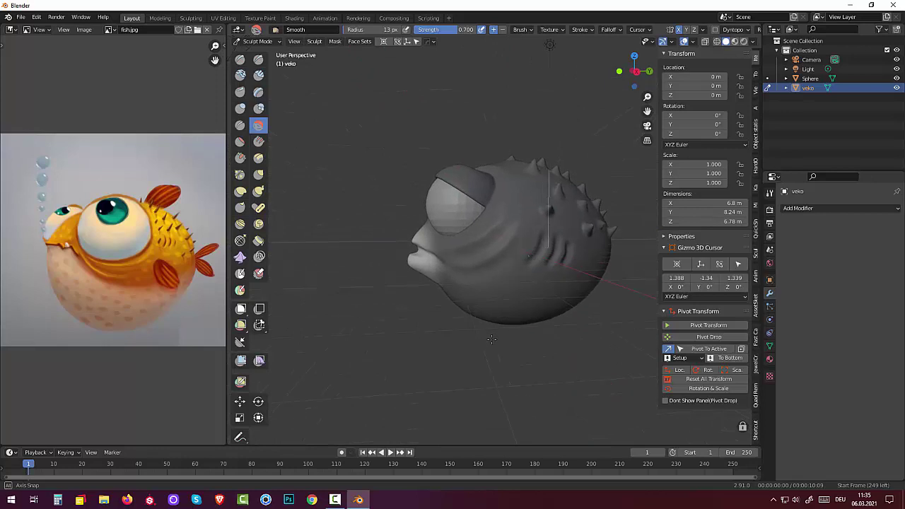
# Clear the sculpt mask with Alt+M and inspect the fish from the front and side
pyautogui.moveTo(491, 338)
pyautogui.mouseDown(button='middle')
pyautogui.moveTo(506, 309)
pyautogui.moveTo(529, 357)
pyautogui.moveTo(438, 336)
pyautogui.moveTo(482, 352)
pyautogui.mouseUp(button='middle')
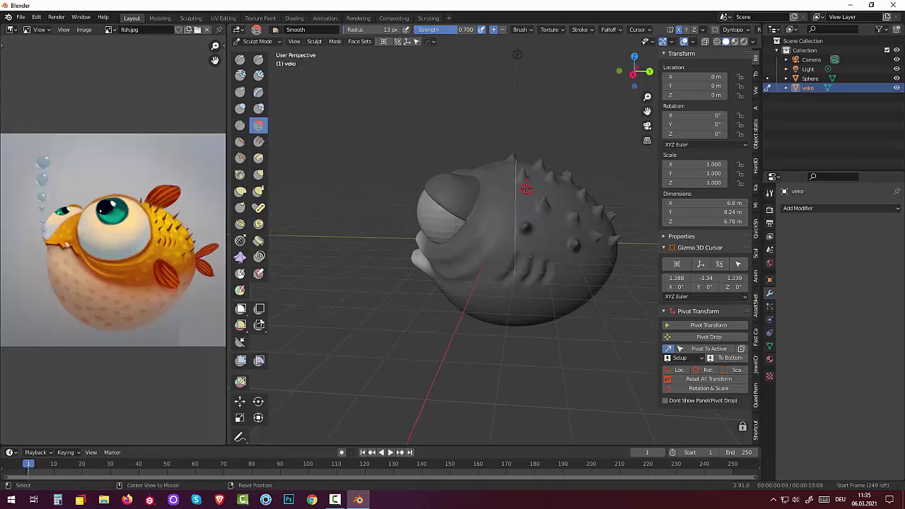
pyautogui.hotkey('alt', 'm')
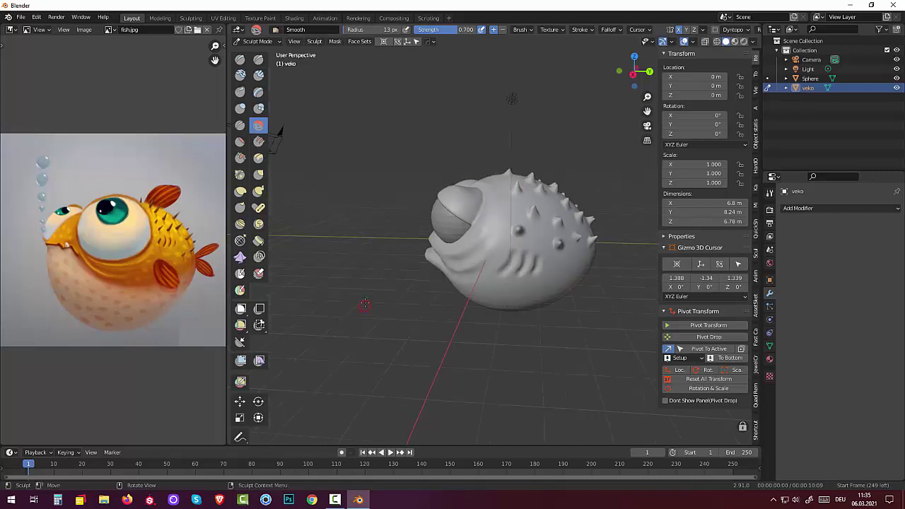
pyautogui.moveTo(365, 302); pyautogui.dragTo(437, 258, button='middle')
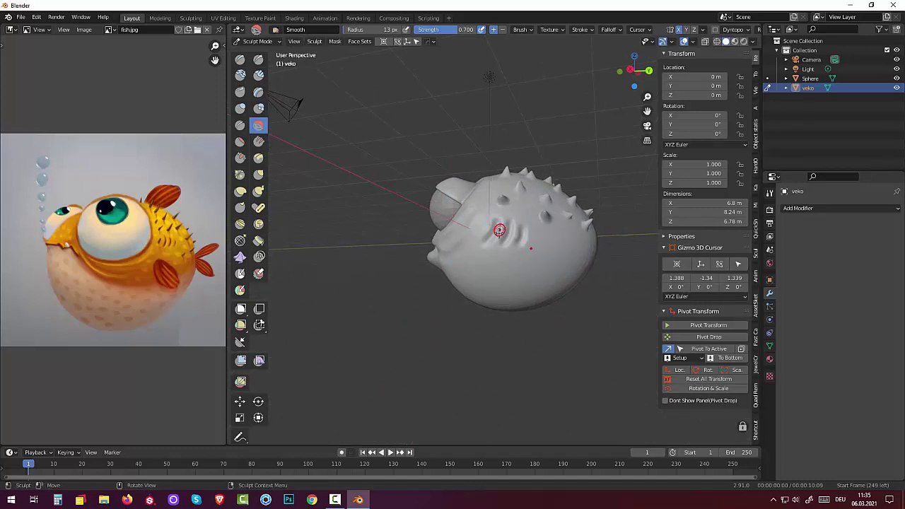
pyautogui.moveTo(495, 277)
pyautogui.mouseDown(button='middle')
pyautogui.moveTo(525, 282)
pyautogui.moveTo(621, 258)
pyautogui.moveTo(621, 290)
pyautogui.moveTo(546, 276)
pyautogui.moveTo(538, 283)
pyautogui.mouseUp(button='middle')
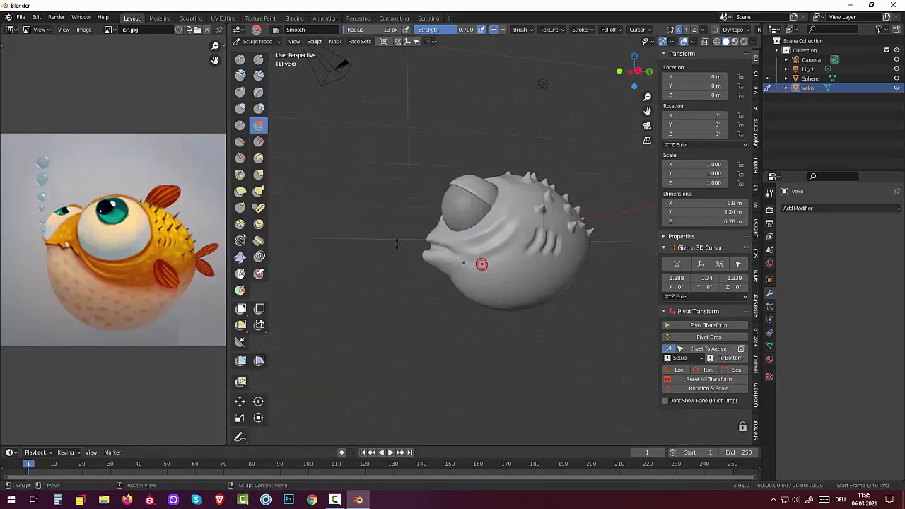
pyautogui.click(254, 41)
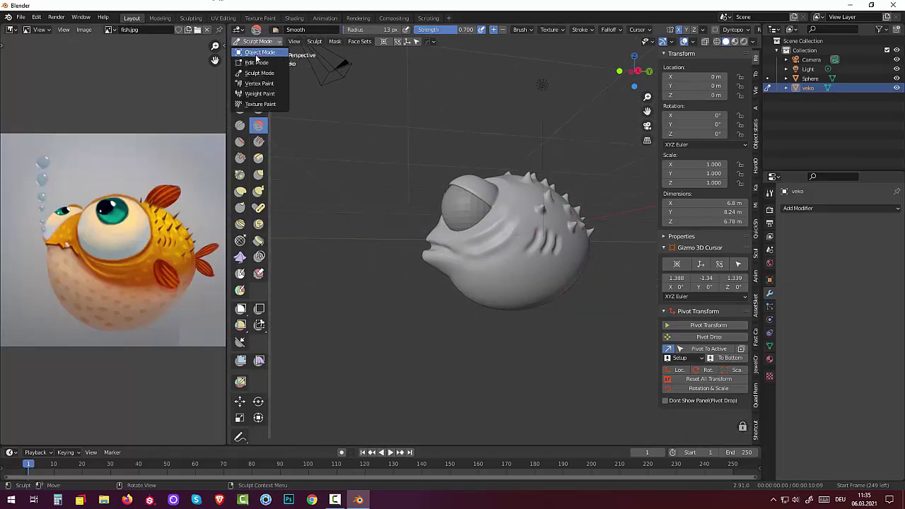
# Return to Object Mode, deselect the fish, and bring up the Shift+A Mesh add menu
pyautogui.click(257, 54)
pyautogui.moveTo(309, 177)
pyautogui.mouseDown(button='middle')
pyautogui.moveTo(355, 203)
pyautogui.moveTo(326, 209)
pyautogui.moveTo(381, 264)
pyautogui.moveTo(398, 260)
pyautogui.moveTo(377, 265)
pyautogui.mouseUp(button='middle')
pyautogui.scroll(-3, 325, 210)
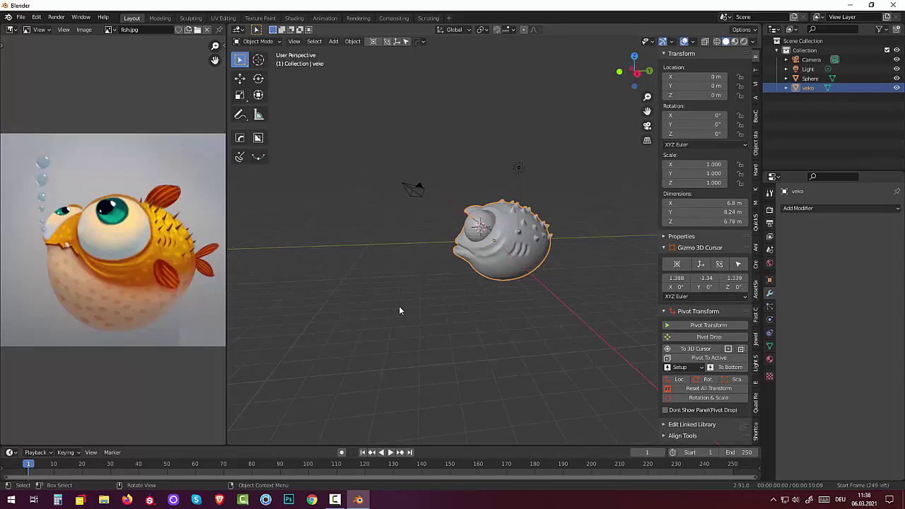
pyautogui.hotkey('shift', 'a')
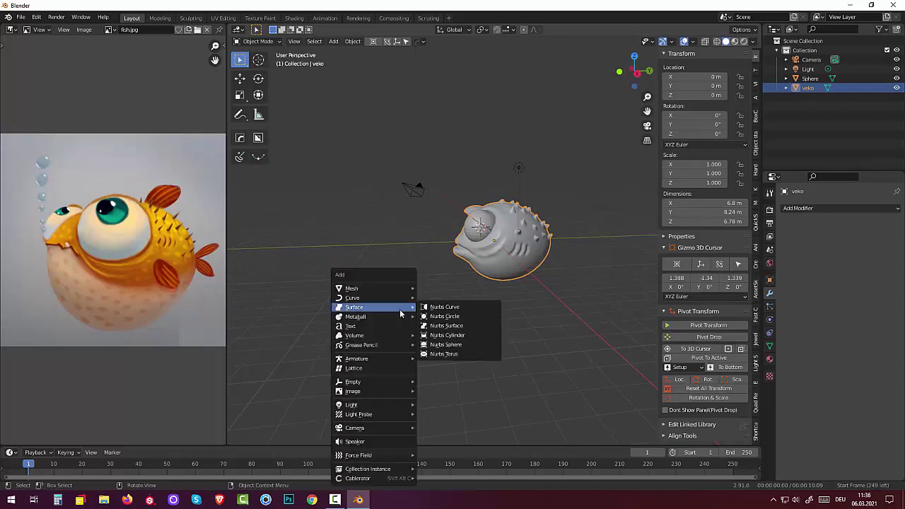
pyautogui.moveTo(373, 288)
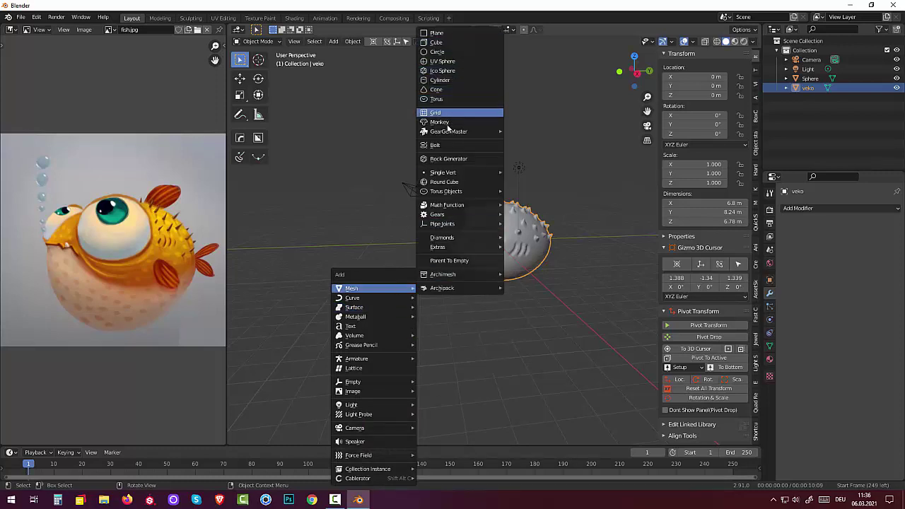
pyautogui.click(599, 221)
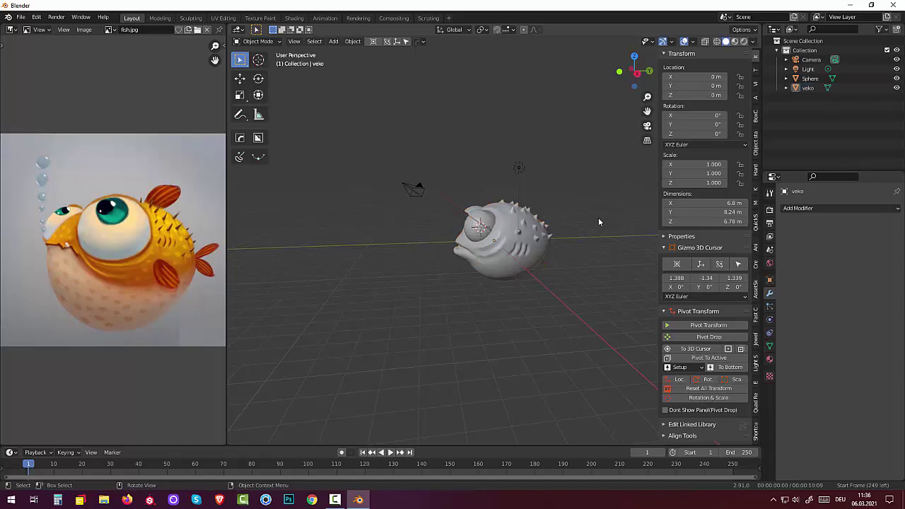
pyautogui.hotkey('shift', 'a')
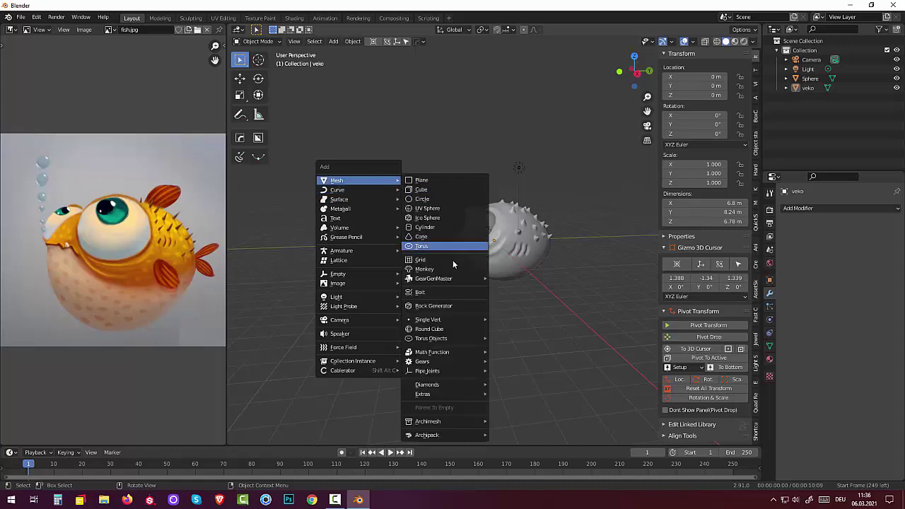
# Add a Round Cube with the Capsule preset, radius 0.90 and height 3.42
pyautogui.click(444, 329)
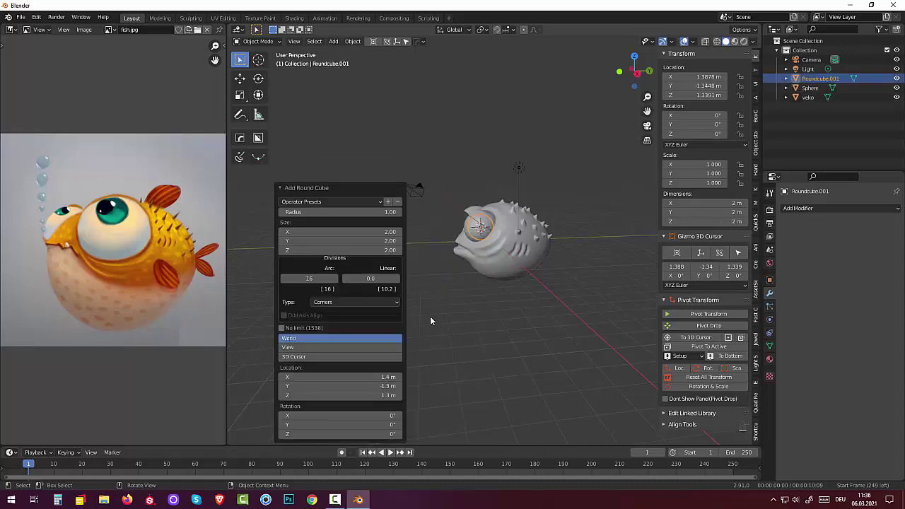
pyautogui.click(323, 201)
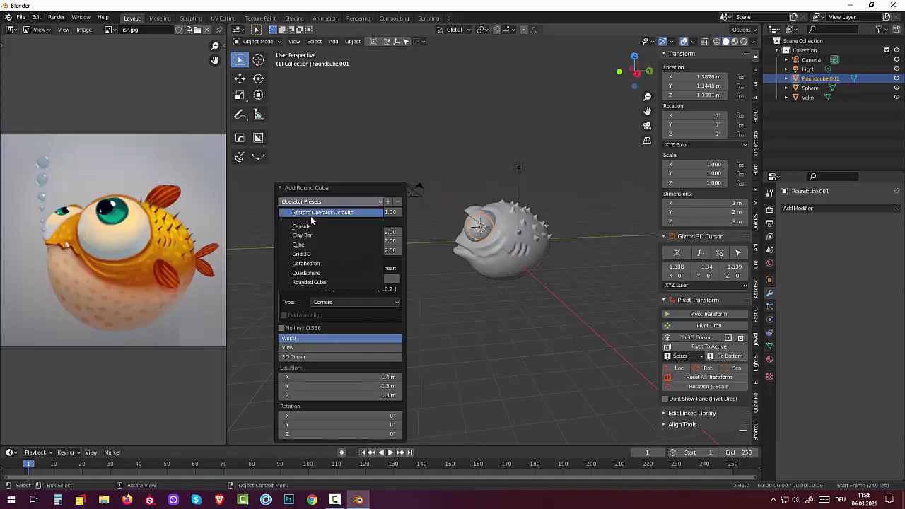
pyautogui.click(309, 225)
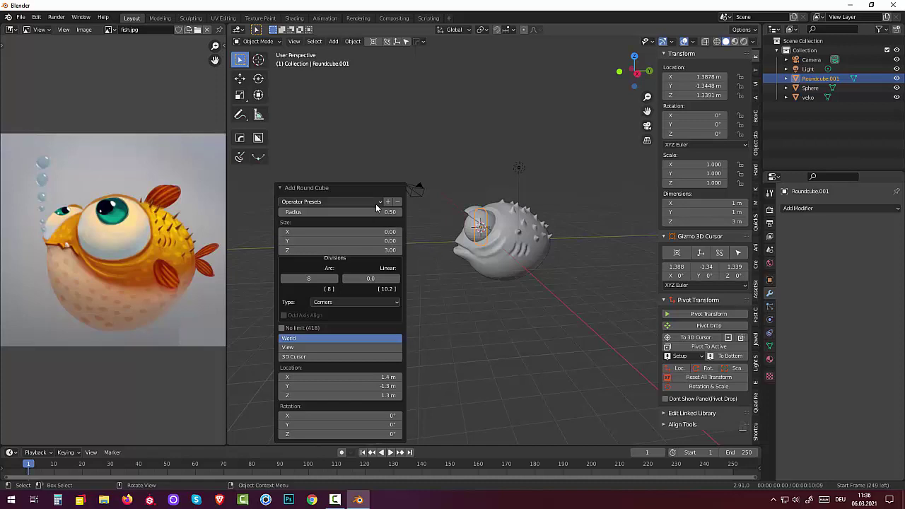
pyautogui.click(398, 213)
pyautogui.moveTo(353, 212); pyautogui.dragTo(312, 212)
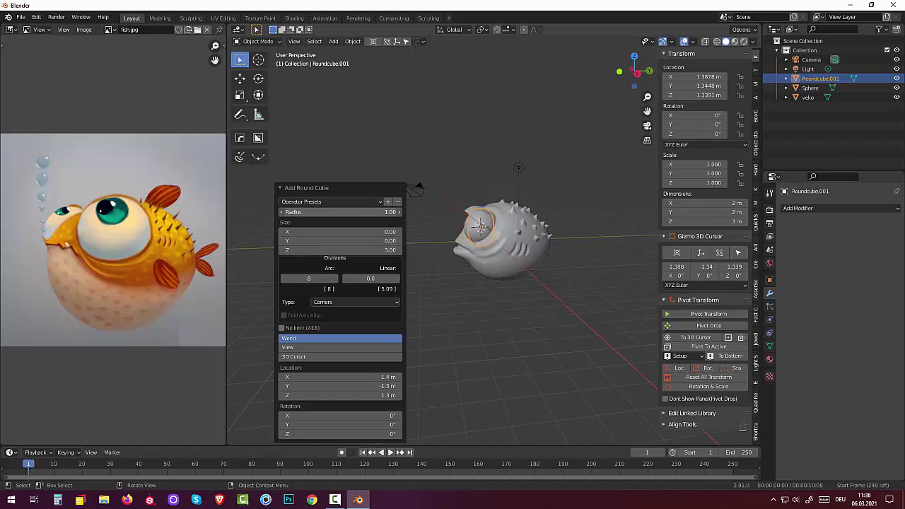
pyautogui.click(398, 212)
pyautogui.moveTo(353, 212); pyautogui.dragTo(375, 212)
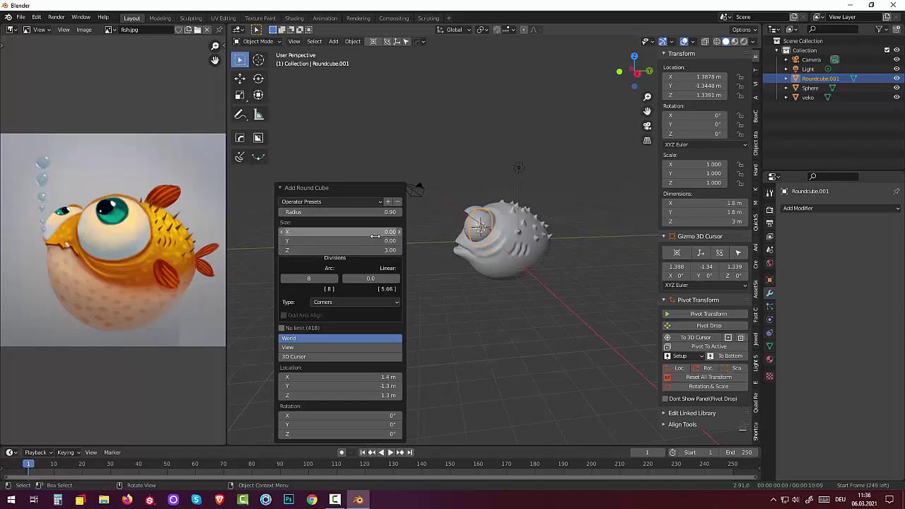
pyautogui.moveTo(368, 248); pyautogui.dragTo(410, 249)
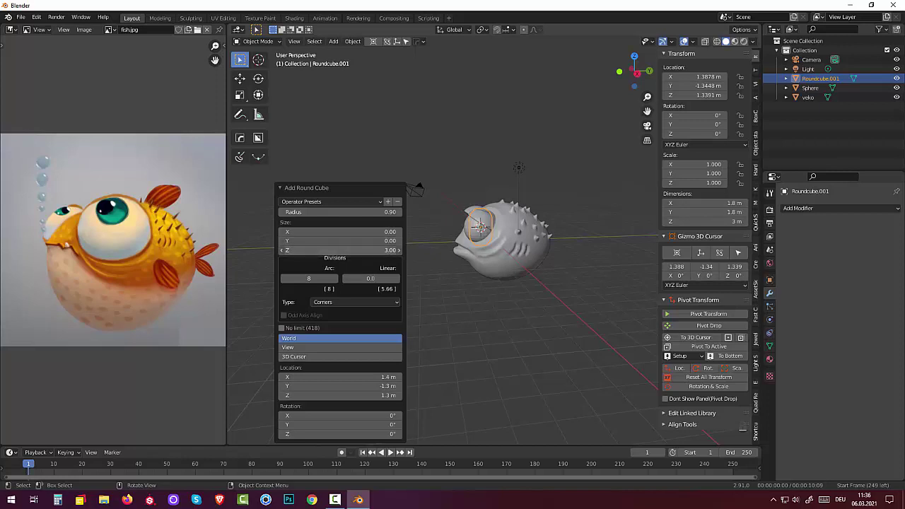
pyautogui.moveTo(340, 250); pyautogui.dragTo(311, 250)
pyautogui.click(339, 250)
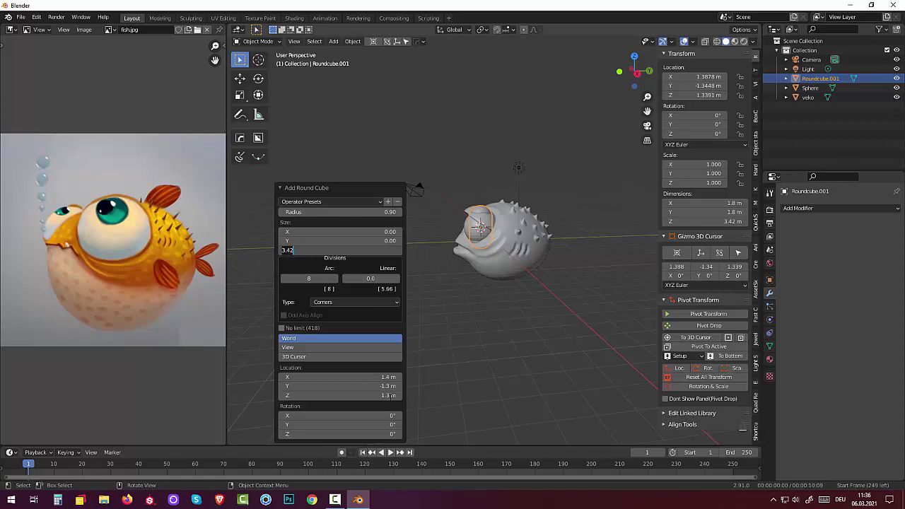
pyautogui.press('Return')
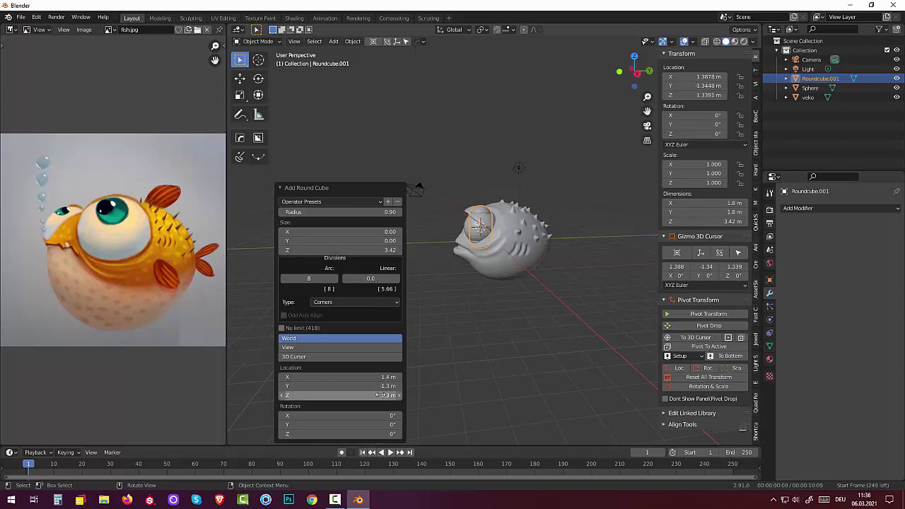
# Raise the capsule's Z location above the fish's head and select it
pyautogui.moveTo(339, 395); pyautogui.dragTo(399, 395)
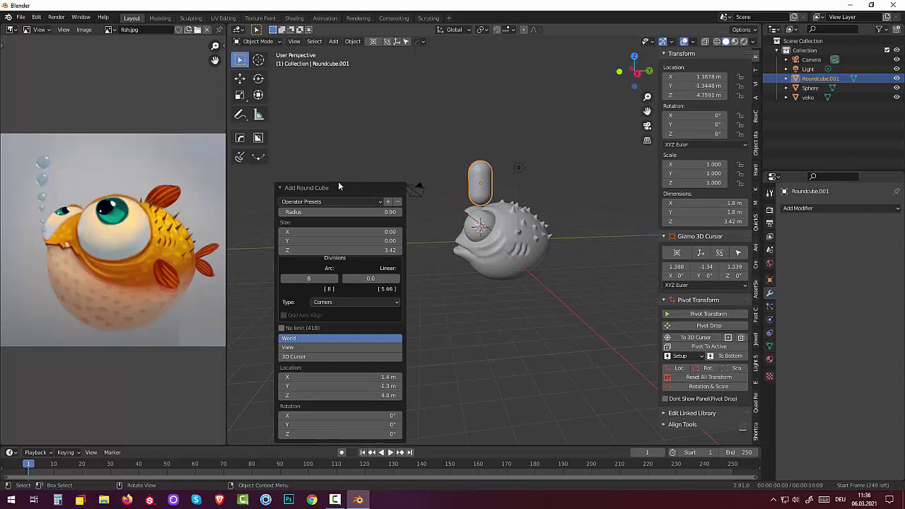
pyautogui.click(469, 371)
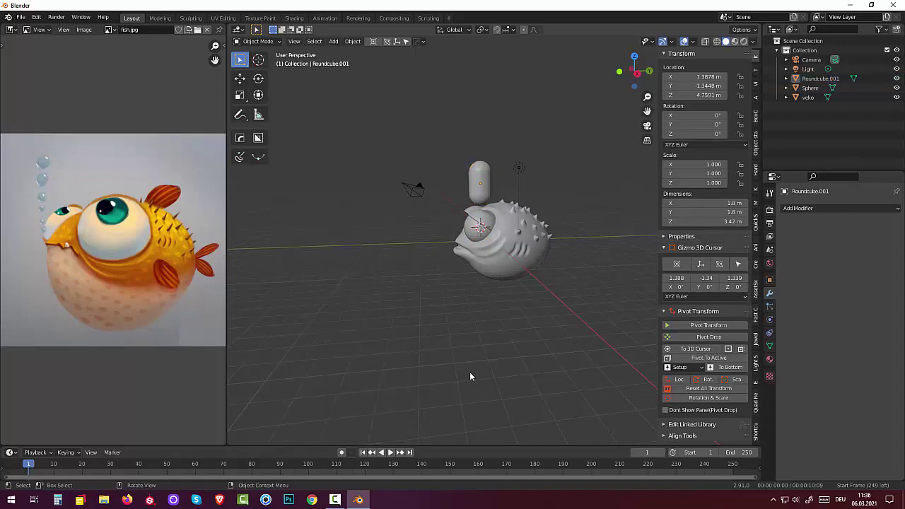
pyautogui.moveTo(469, 371)
pyautogui.mouseDown(button='middle')
pyautogui.moveTo(517, 375)
pyautogui.moveTo(574, 273)
pyautogui.moveTo(587, 268)
pyautogui.moveTo(572, 255)
pyautogui.moveTo(576, 229)
pyautogui.moveTo(559, 285)
pyautogui.moveTo(412, 327)
pyautogui.moveTo(364, 279)
pyautogui.moveTo(440, 242)
pyautogui.mouseUp(button='middle')
pyautogui.scroll(2, 464, 203)
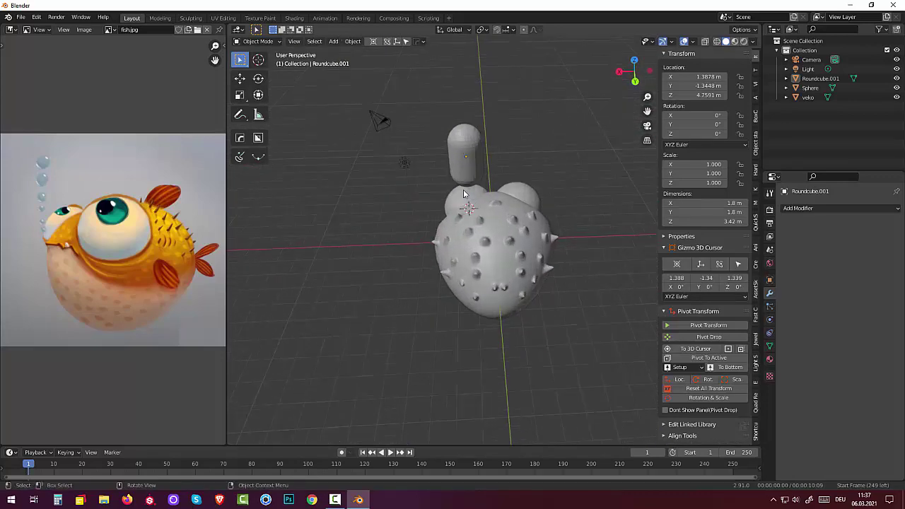
pyautogui.moveTo(466, 128); pyautogui.dragTo(479, 118, button='middle')
pyautogui.click(465, 141)
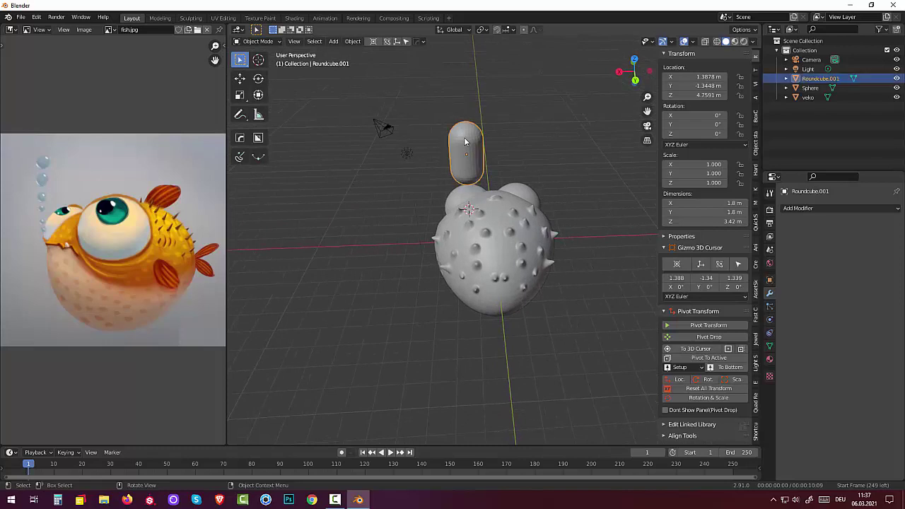
pyautogui.click(253, 41)
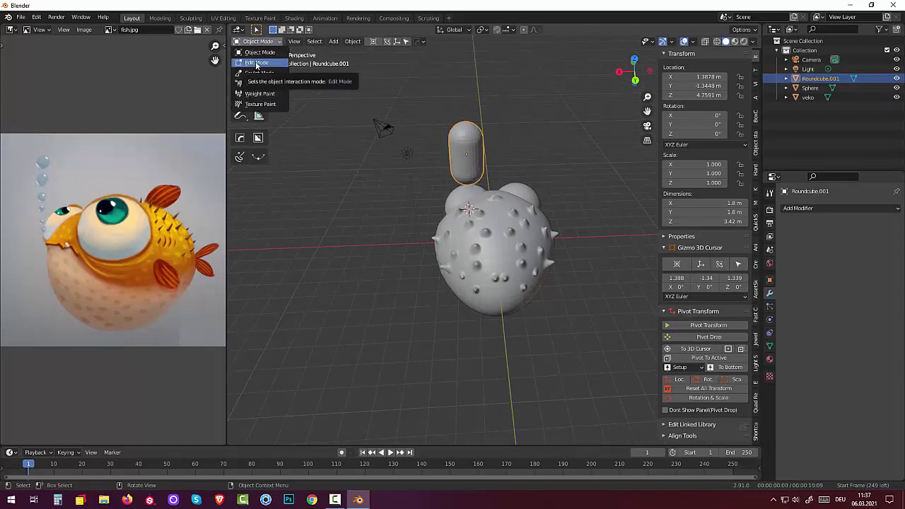
# In Edit Mode with X-ray, select the capsule's bottom vertex ring and scale it to 0.757
pyautogui.click(256, 63)
pyautogui.moveTo(430, 154); pyautogui.dragTo(426, 139, button='middle')
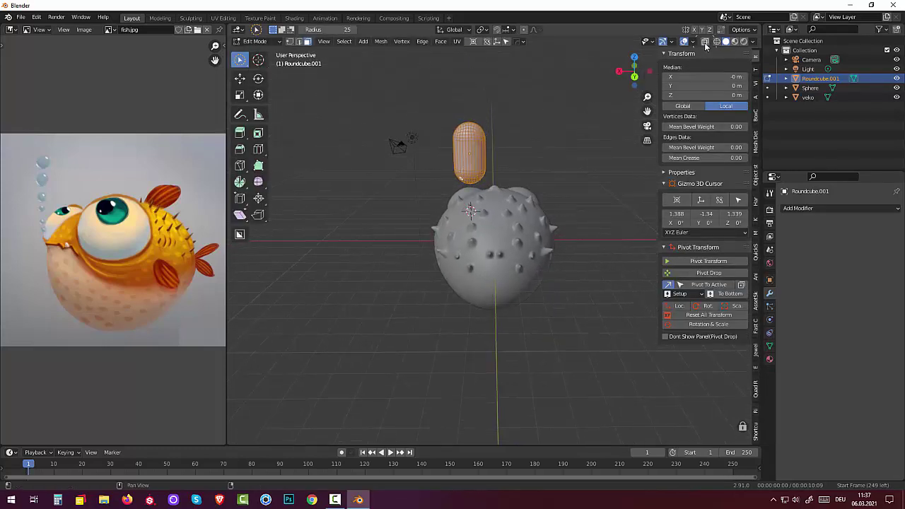
pyautogui.click(705, 42)
pyautogui.press('c')
pyautogui.moveTo(461, 177)
pyautogui.mouseDown()
pyautogui.moveTo(467, 182)
pyautogui.moveTo(431, 174)
pyautogui.mouseUp()
pyautogui.rightClick(520, 183)
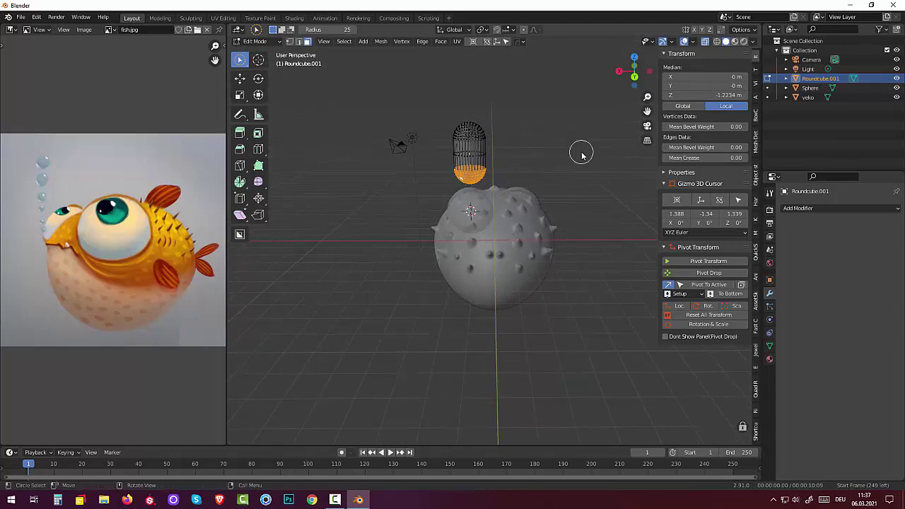
pyautogui.press('s')
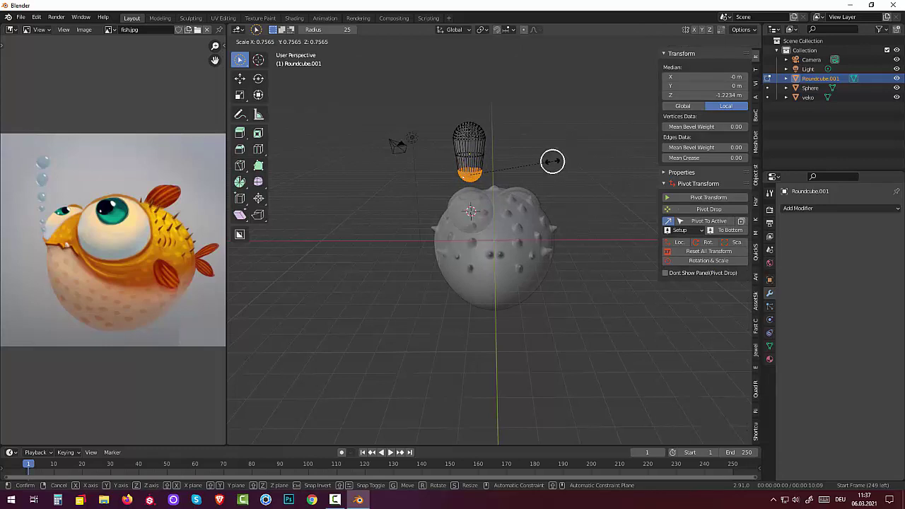
pyautogui.click(552, 162)
pyautogui.moveTo(561, 155); pyautogui.dragTo(297, 66, button='middle')
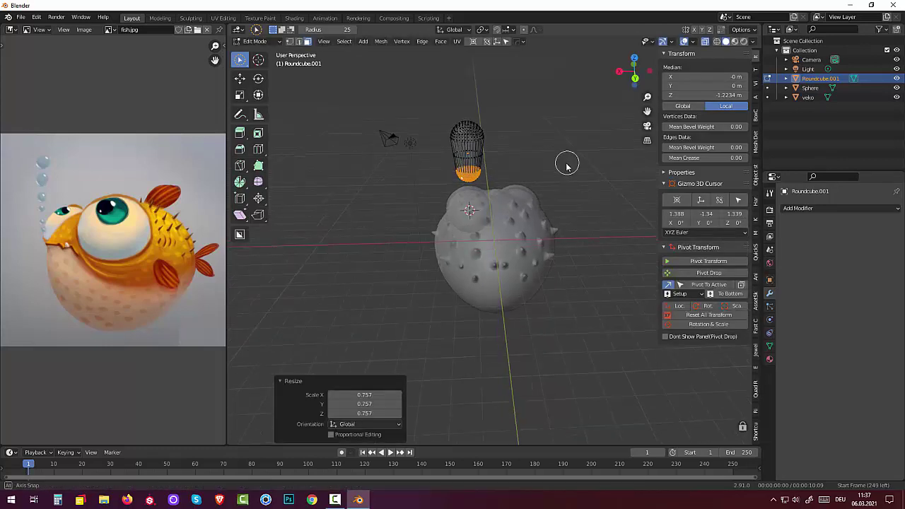
pyautogui.click(254, 41)
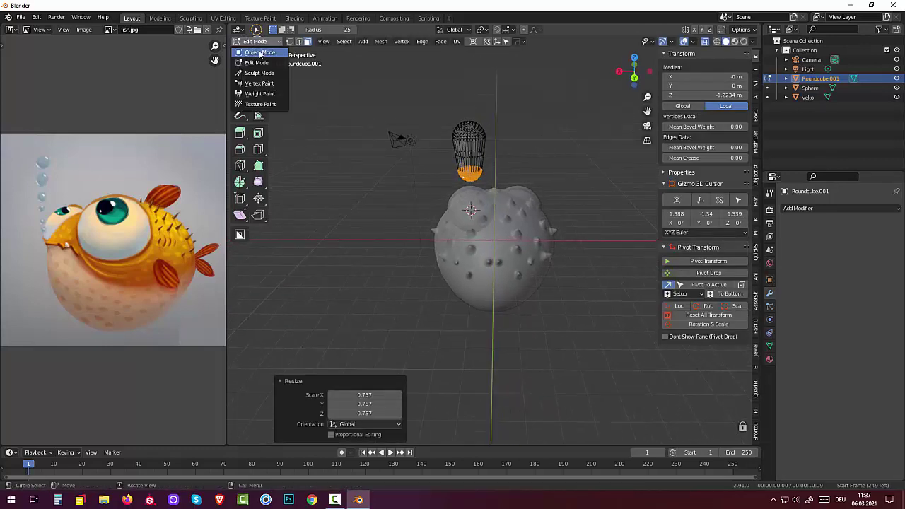
# Back in Object Mode, squash the Roundcube.001 capsule to 0.371 scale along X into a thin fin
pyautogui.click(260, 53)
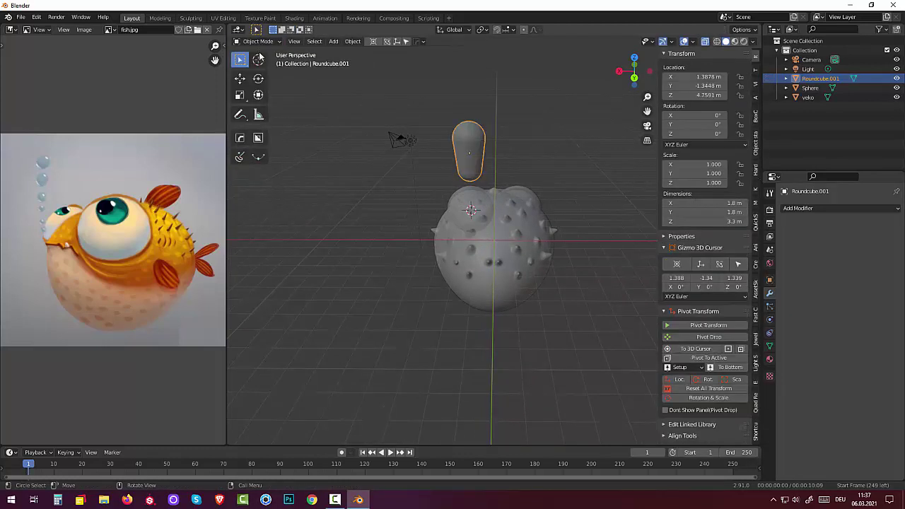
pyautogui.press('s')
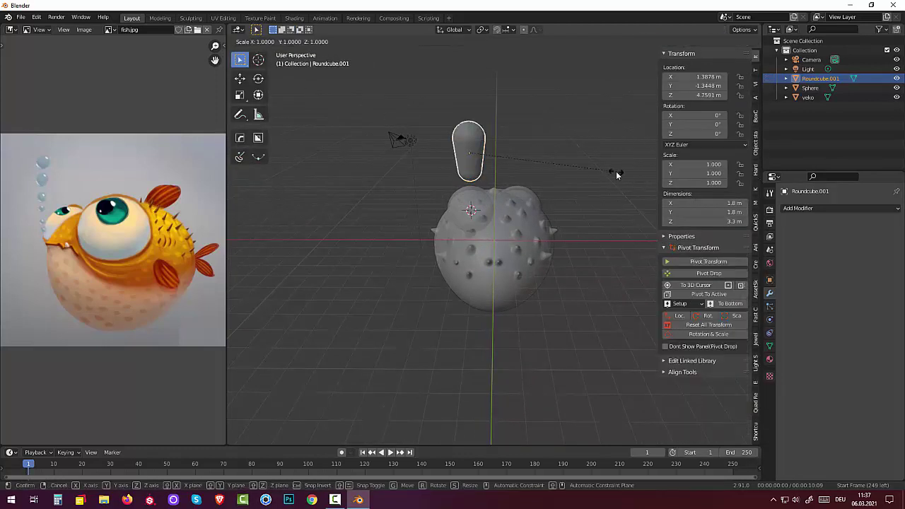
pyautogui.press('x')
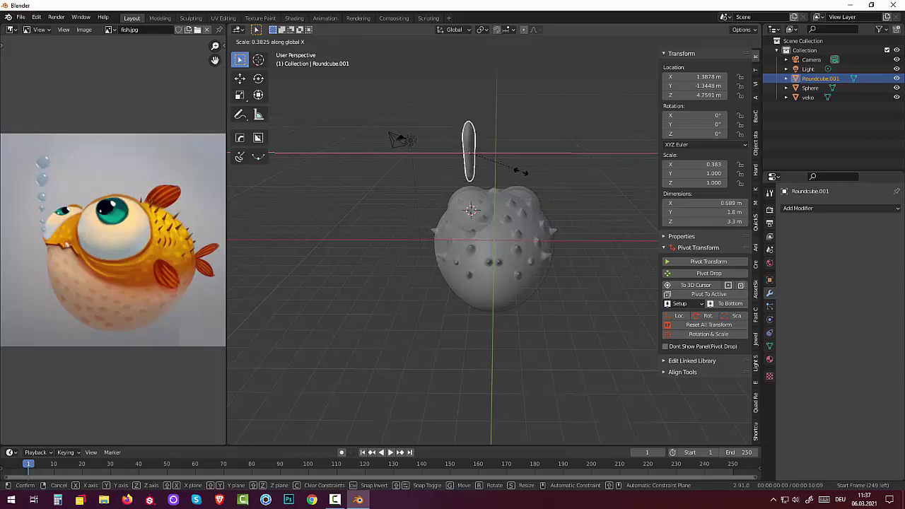
pyautogui.click(523, 172)
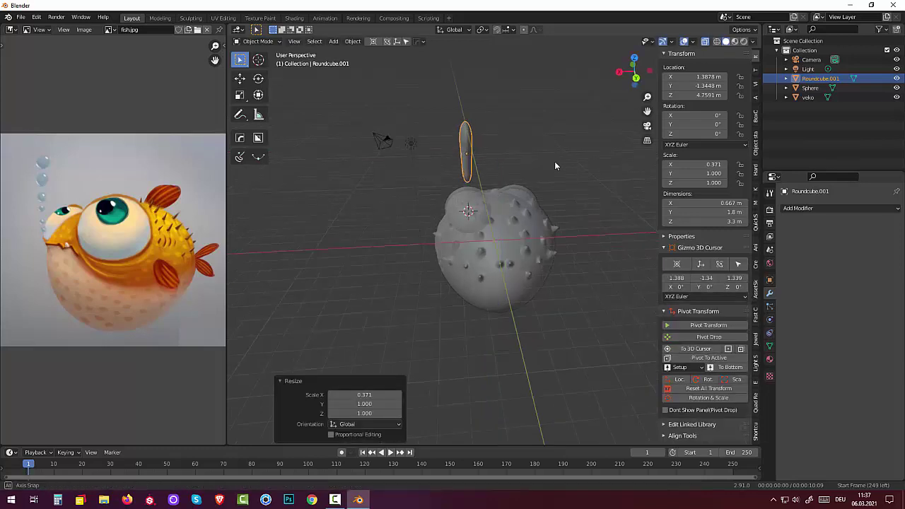
pyautogui.moveTo(554, 162); pyautogui.dragTo(634, 145, button='middle')
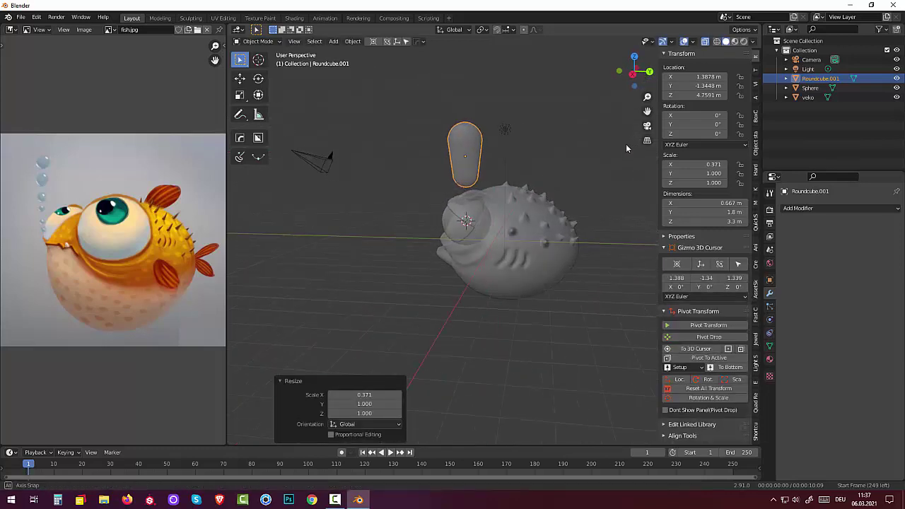
pyautogui.click(466, 151)
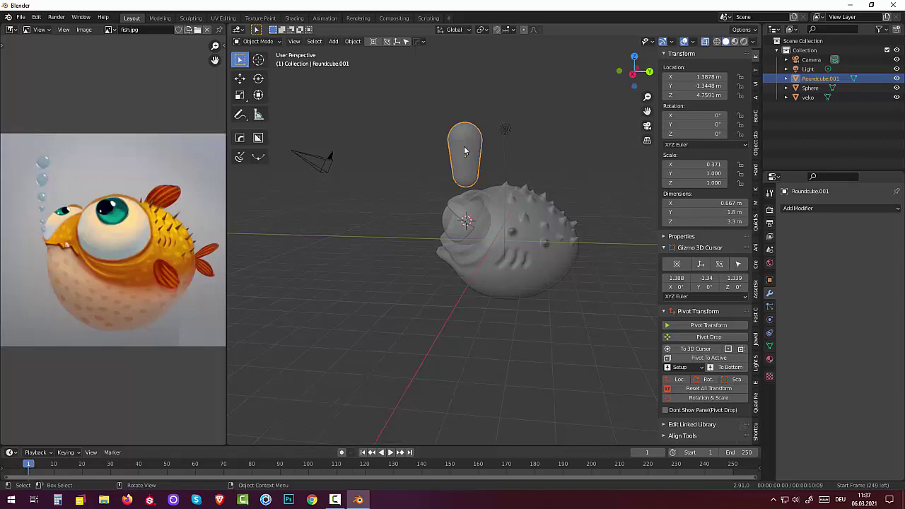
# In Edit Mode with see-through off, select the capsule's middle faces
pyautogui.click(259, 42)
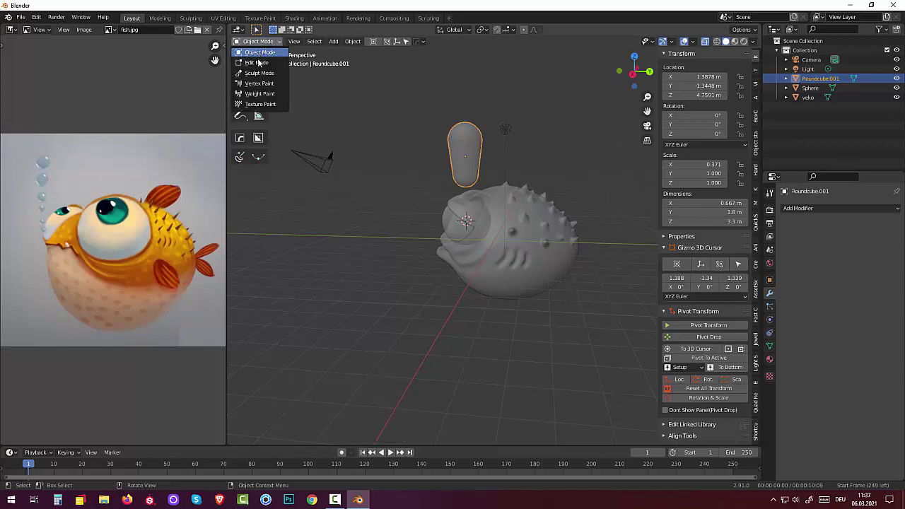
pyautogui.click(258, 63)
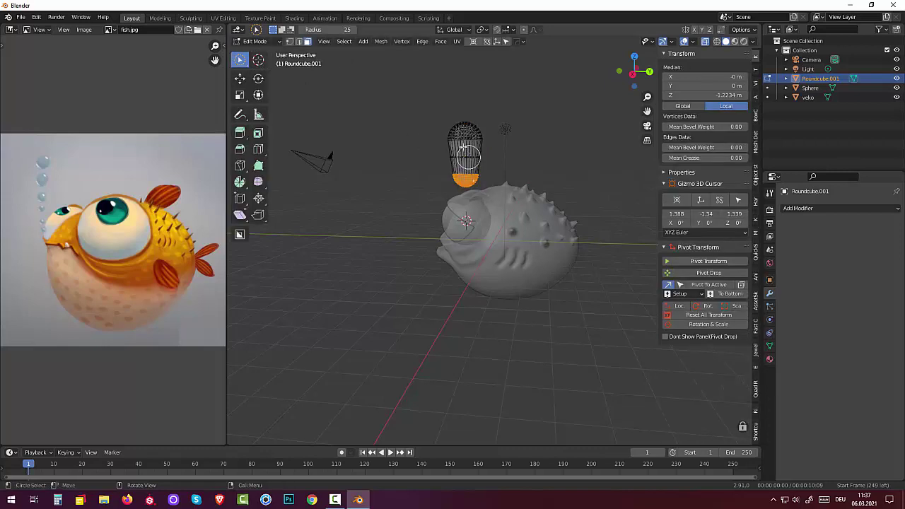
pyautogui.click(705, 42)
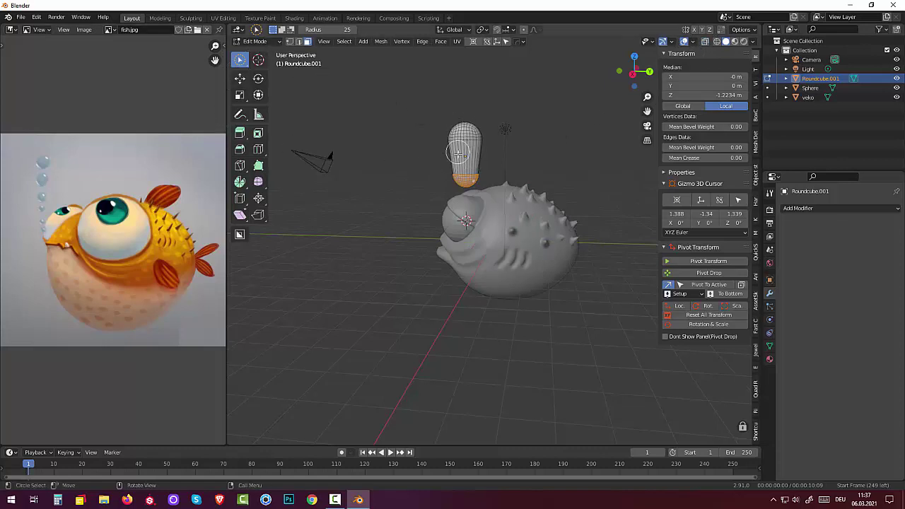
pyautogui.moveTo(463, 142); pyautogui.dragTo(463, 174)
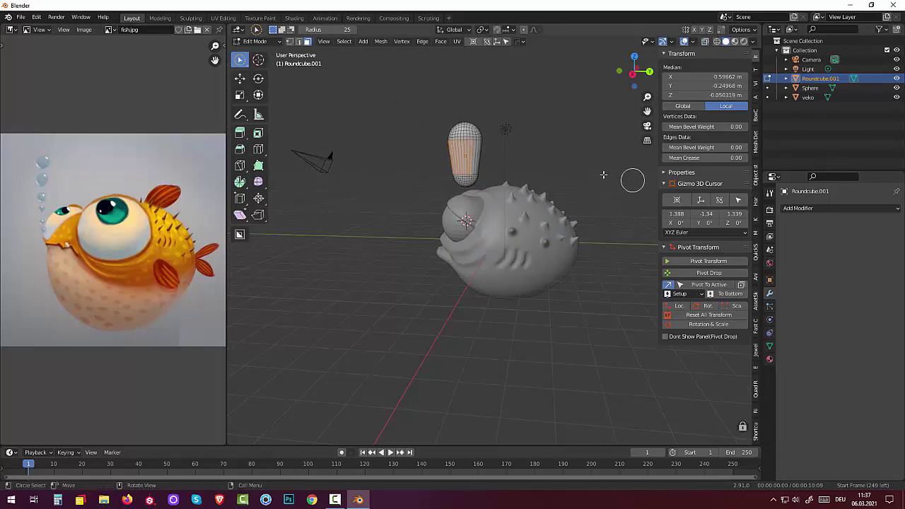
pyautogui.moveTo(447, 157); pyautogui.dragTo(464, 157)
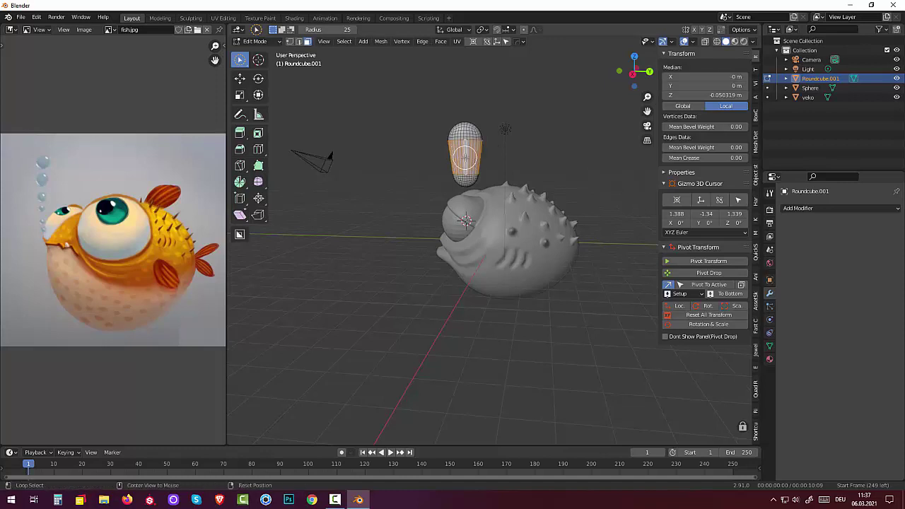
pyautogui.moveTo(611, 177)
pyautogui.mouseDown(button='middle')
pyautogui.moveTo(542, 187)
pyautogui.moveTo(612, 179)
pyautogui.mouseUp(button='middle')
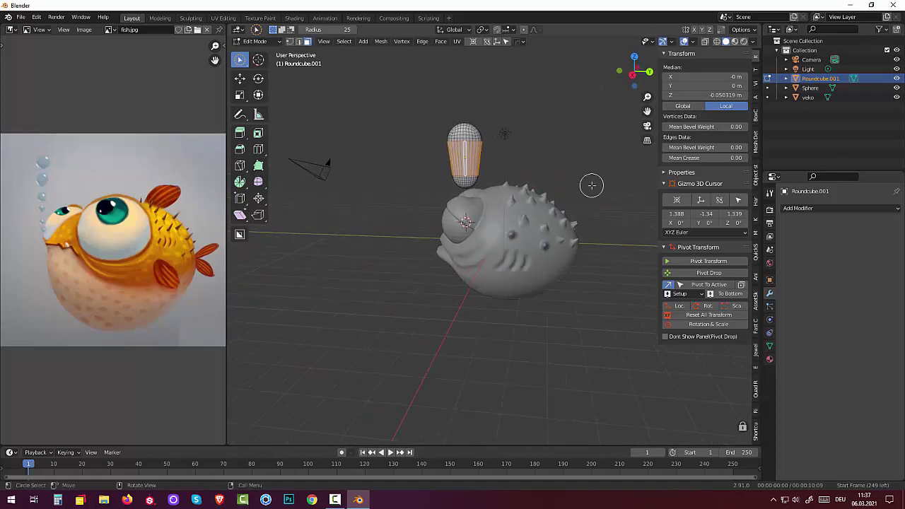
# Add eight evenly centred loop cuts around the capsule, then check it from the top view
pyautogui.hotkey('ctrl', 'r')
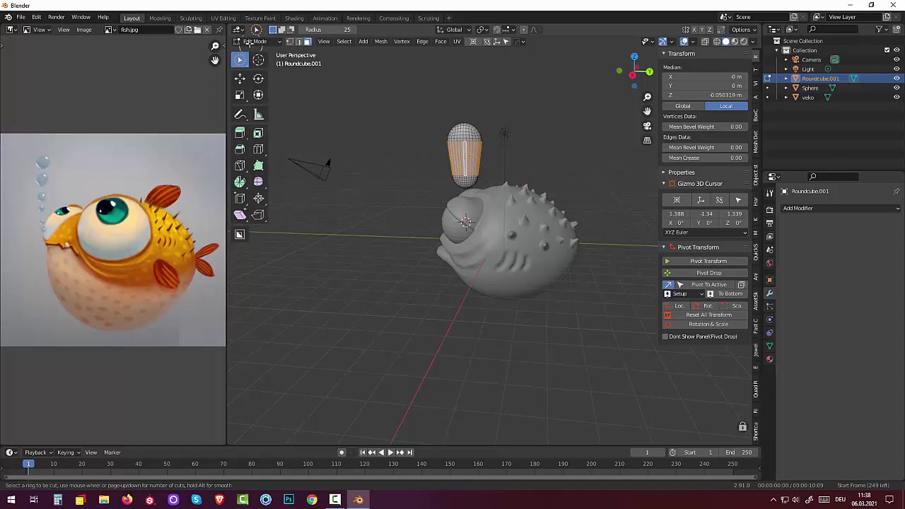
pyautogui.press('Escape')
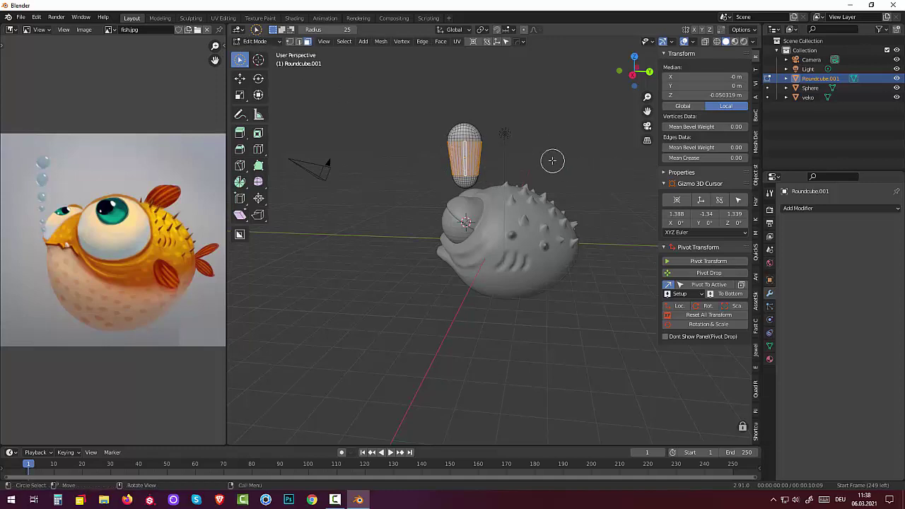
pyautogui.keyDown('ctrl'); pyautogui.click(460, 155); pyautogui.keyUp('ctrl')
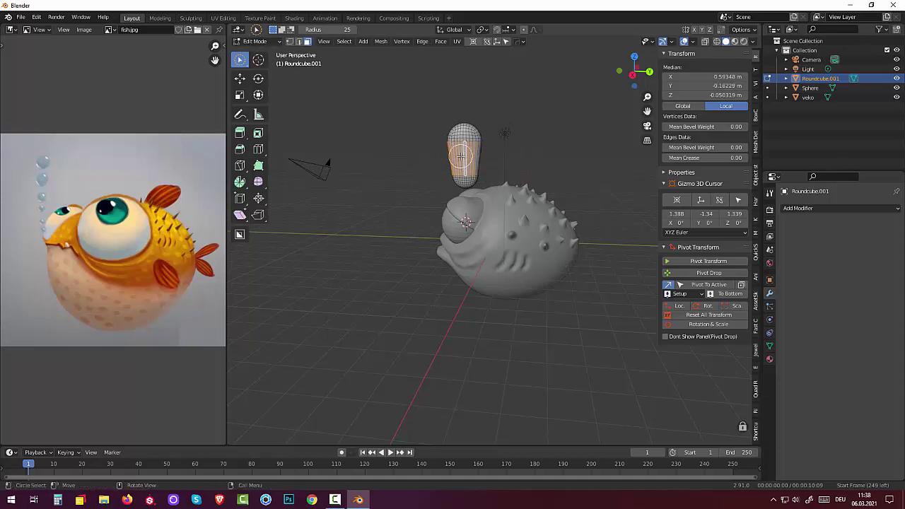
pyautogui.click(468, 155)
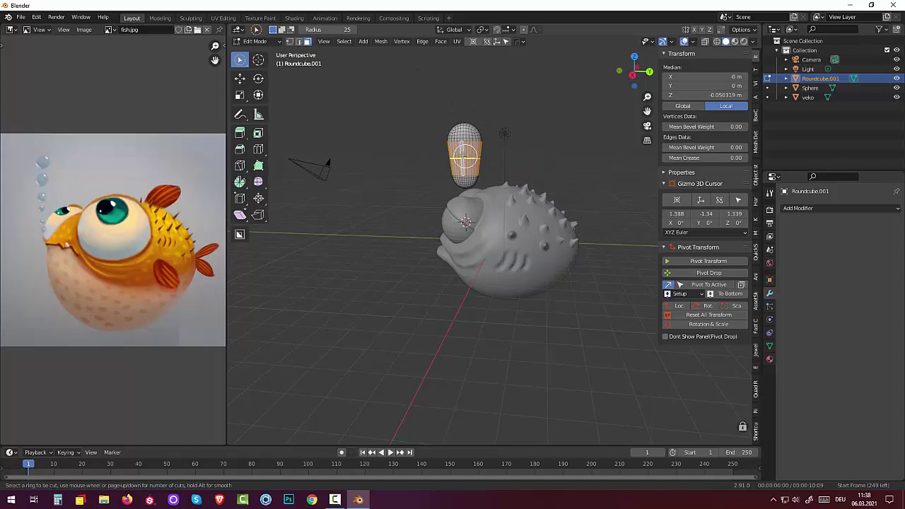
pyautogui.scroll(5, 461, 155)
pyautogui.scroll(1, 458, 154)
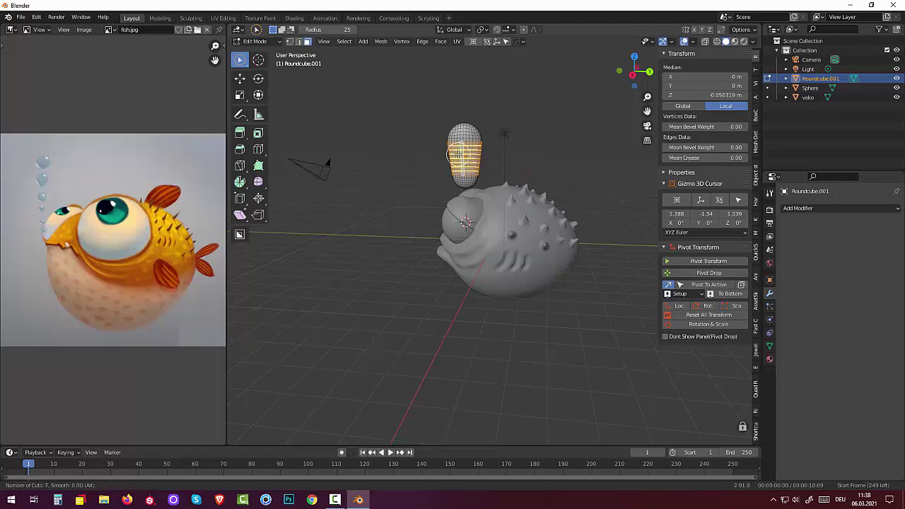
pyautogui.scroll(1, 458, 154)
pyautogui.click(458, 154)
pyautogui.rightClick(461, 149)
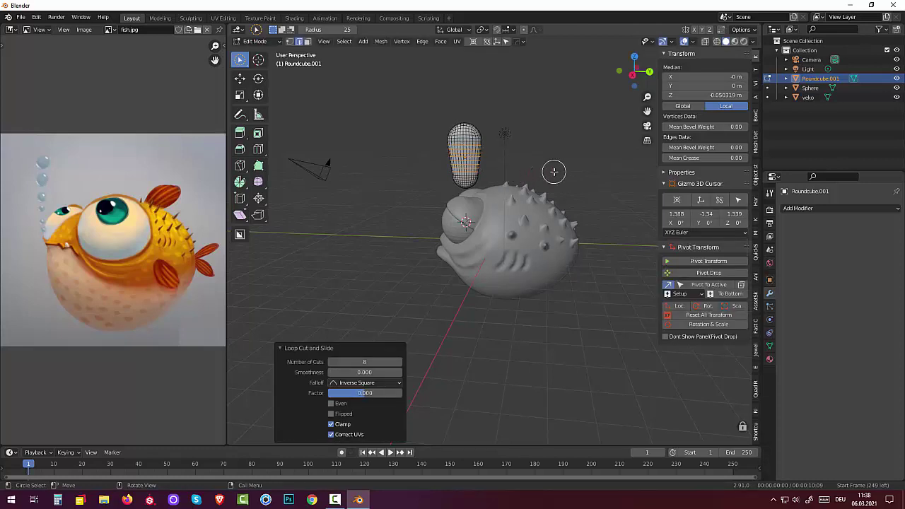
pyautogui.moveTo(553, 172)
pyautogui.mouseDown(button='middle')
pyautogui.moveTo(430, 187)
pyautogui.moveTo(642, 191)
pyautogui.mouseUp(button='middle')
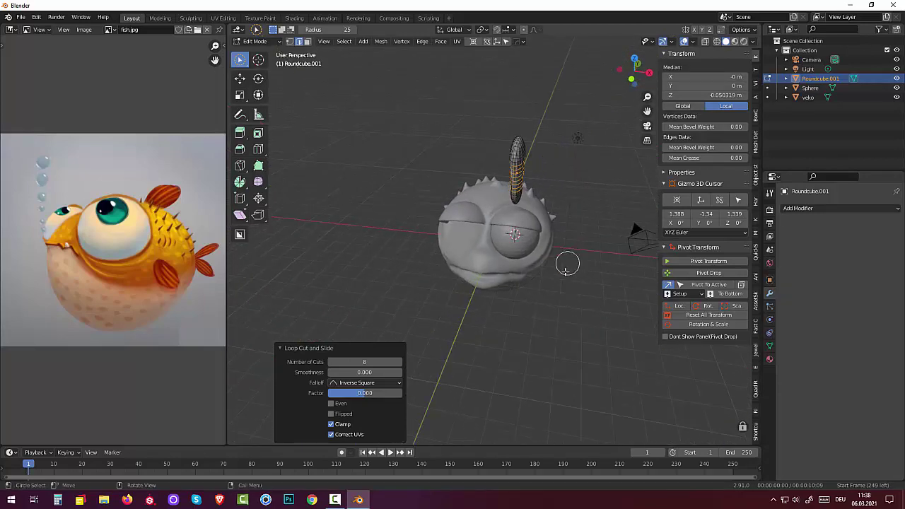
pyautogui.press('KP_7')
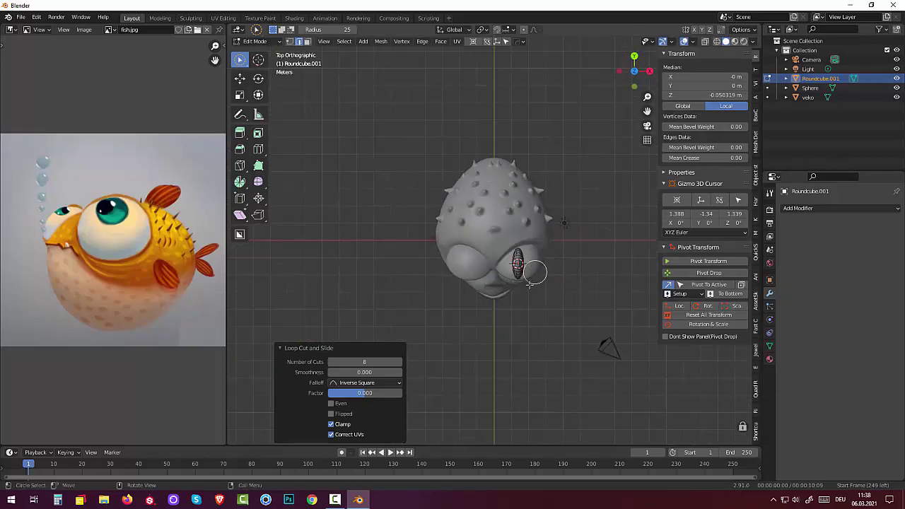
pyautogui.click(261, 41)
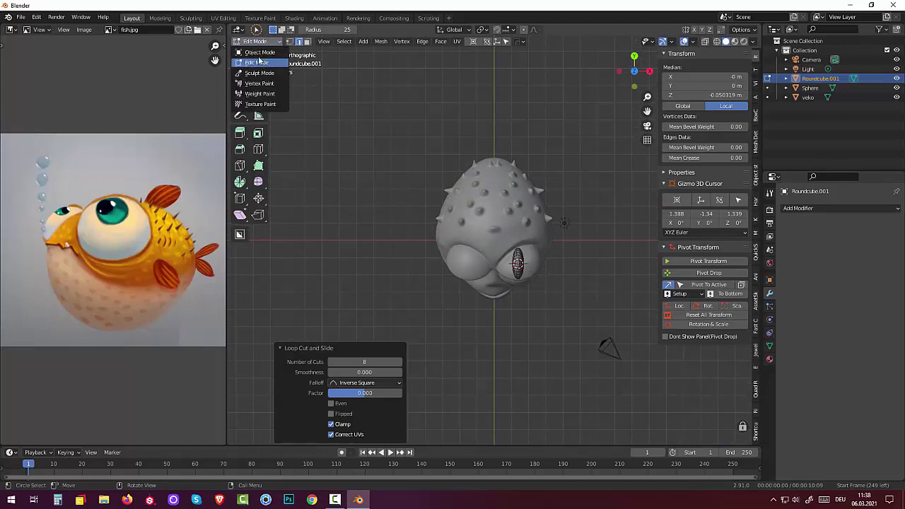
# In Object Mode, move the capsule up over the fish's head
pyautogui.click(256, 50)
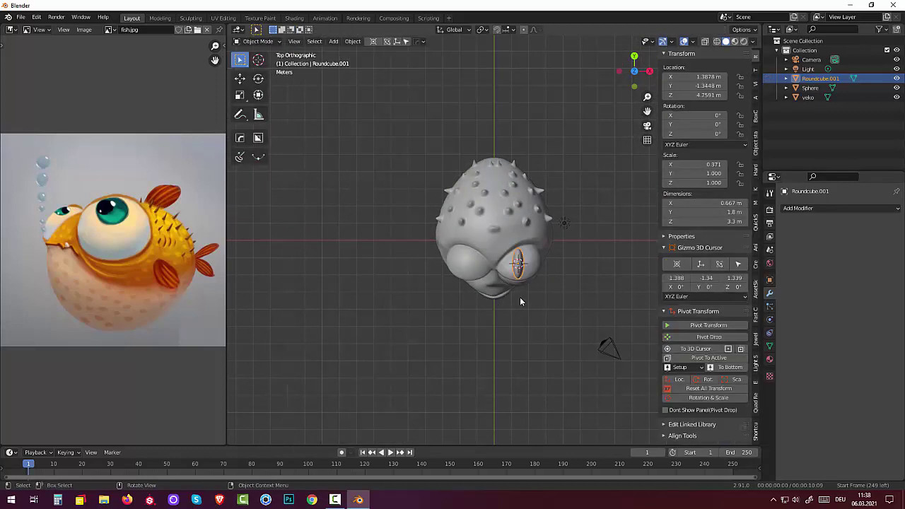
pyautogui.press('g')
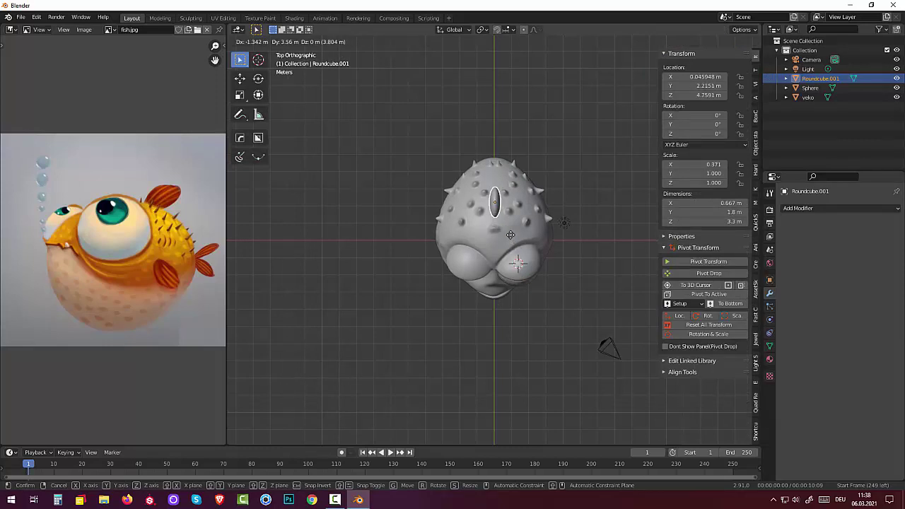
pyautogui.click(510, 234)
pyautogui.moveTo(524, 240)
pyautogui.mouseDown(button='middle')
pyautogui.moveTo(470, 229)
pyautogui.moveTo(411, 135)
pyautogui.moveTo(424, 144)
pyautogui.mouseUp(button='middle')
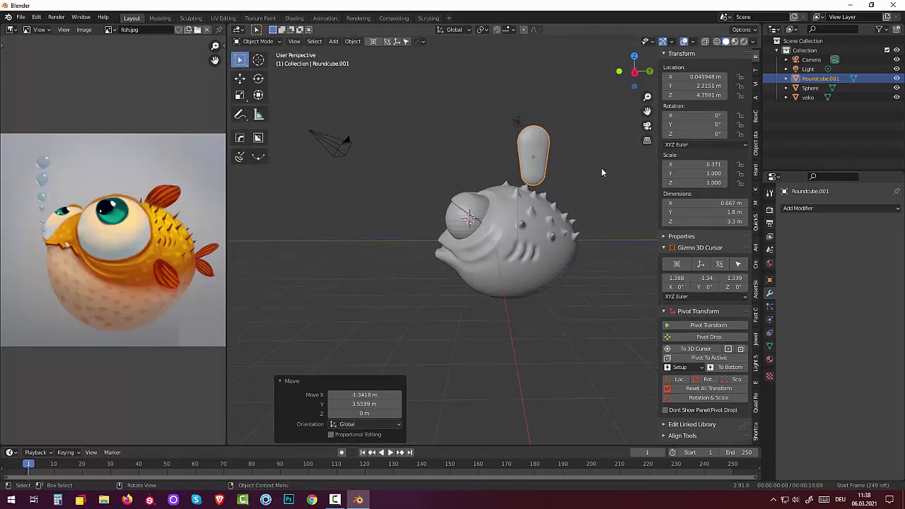
# Tilt the fin back -20.1° and sink it onto the fish's back in right view
pyautogui.press('r')
pyautogui.click(577, 181)
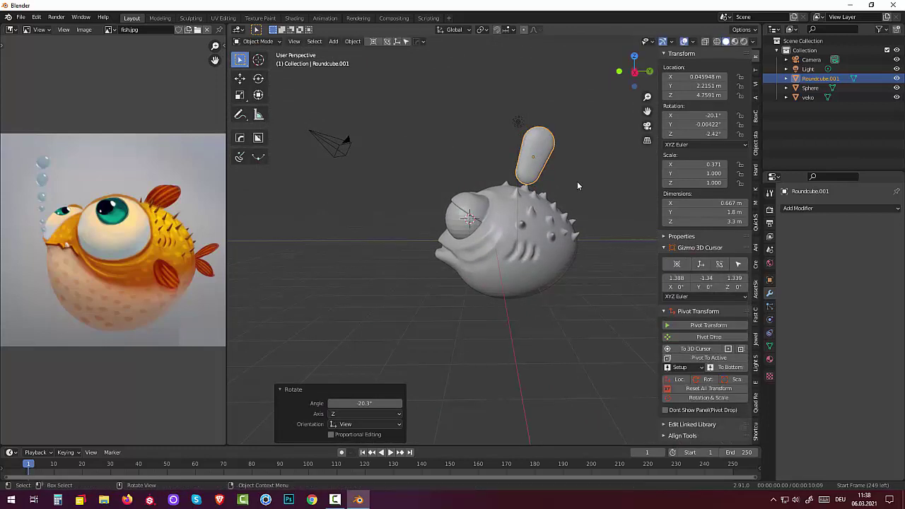
pyautogui.press('KP_3')
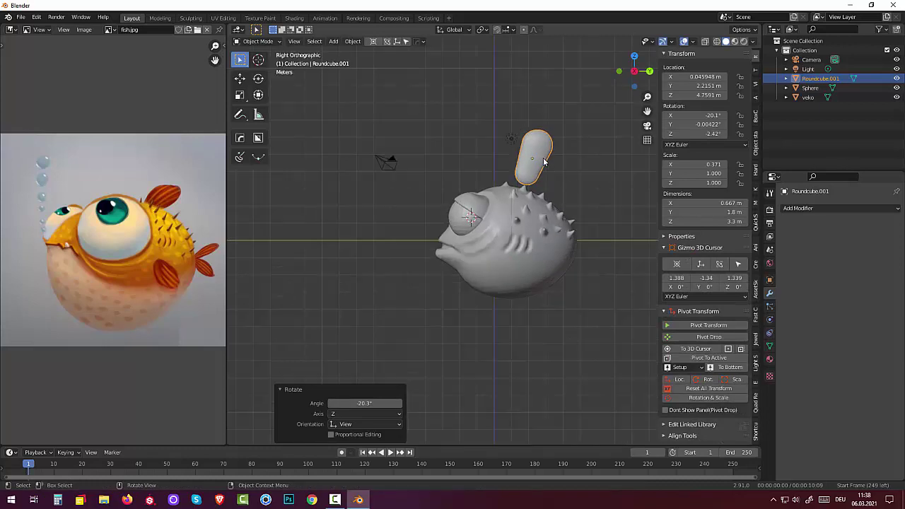
pyautogui.press('g')
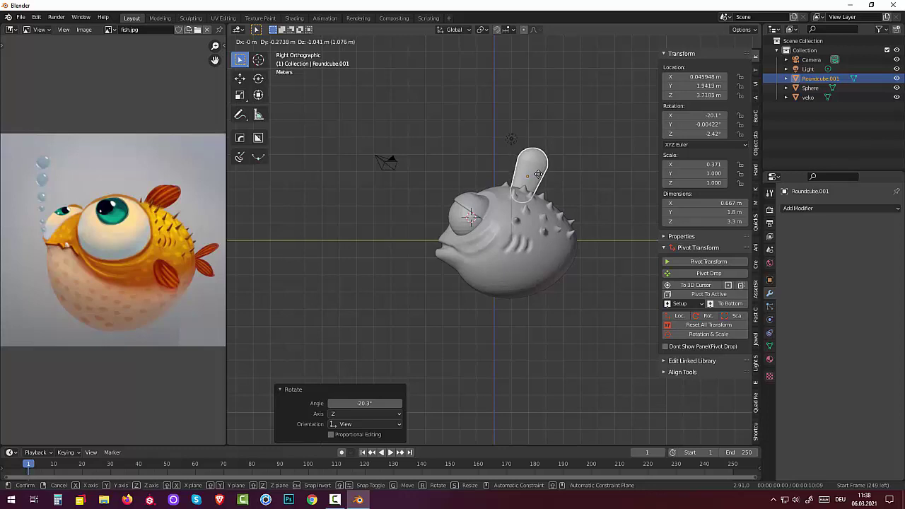
pyautogui.click(539, 174)
pyautogui.moveTo(539, 177)
pyautogui.mouseDown(button='middle')
pyautogui.moveTo(539, 216)
pyautogui.moveTo(544, 187)
pyautogui.mouseUp(button='middle')
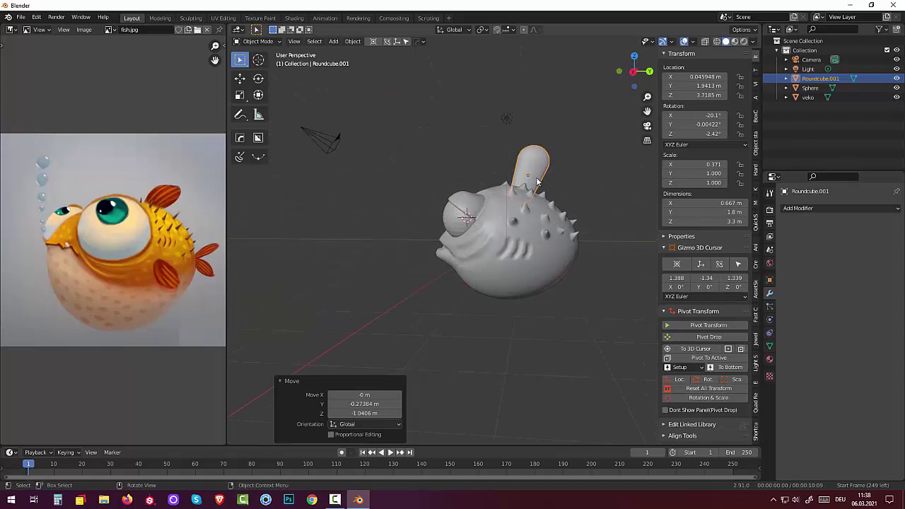
pyautogui.press('shift')
# Duplicate the fin as Roundcube.002, rotate it -34°, scale to 0.892 and place it at the rear
pyautogui.hotkey('shift', 'd')
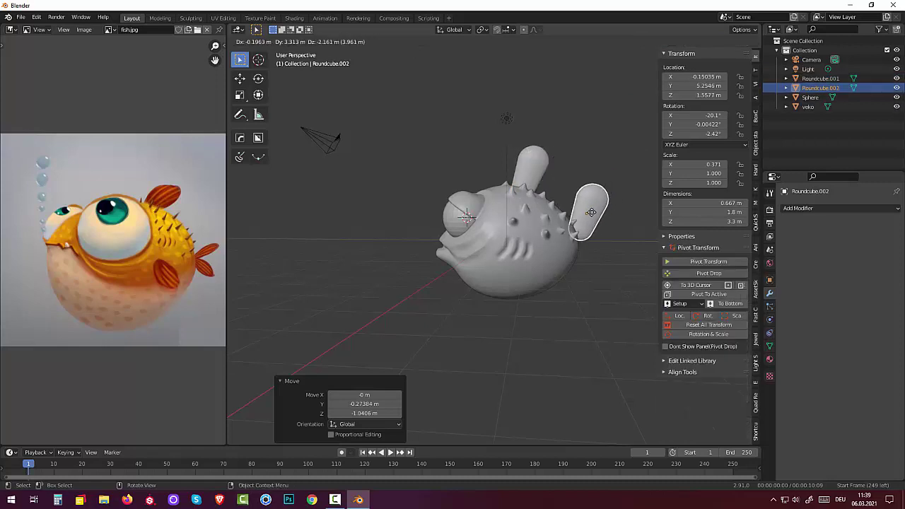
pyautogui.click(589, 214)
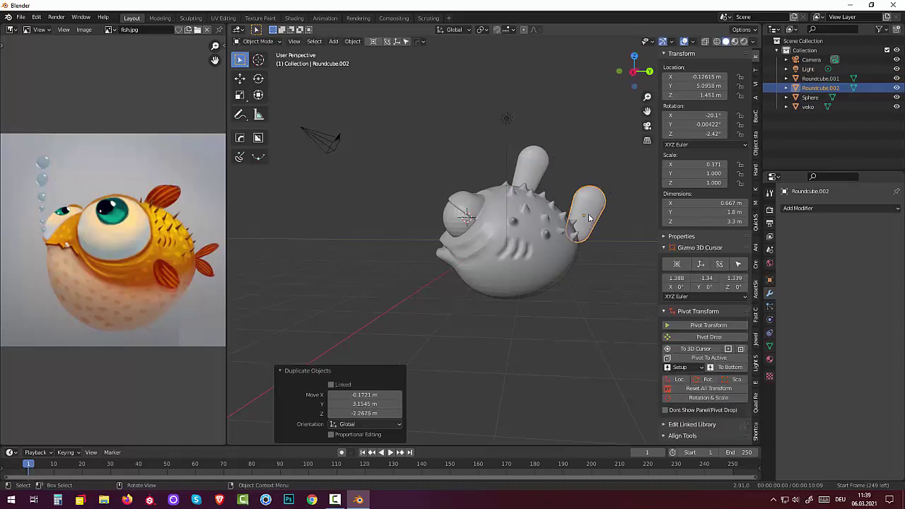
pyautogui.press('KP_3')
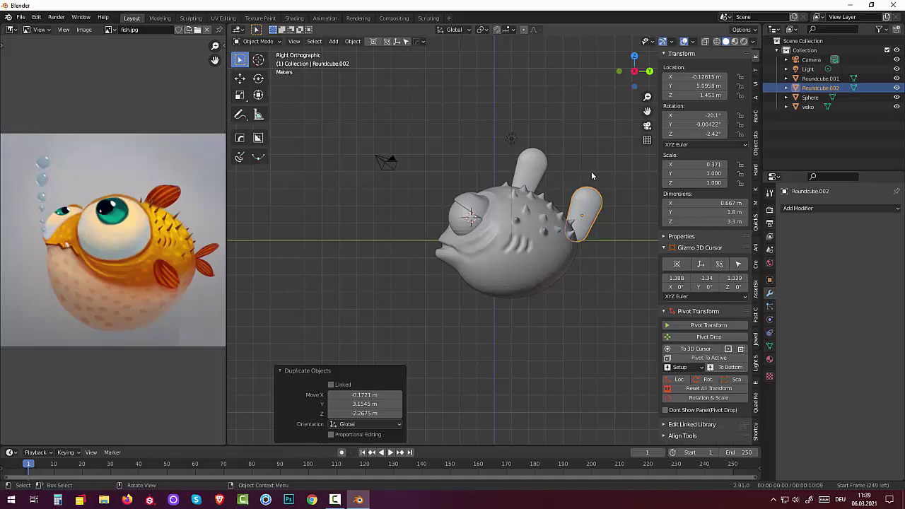
pyautogui.press('r')
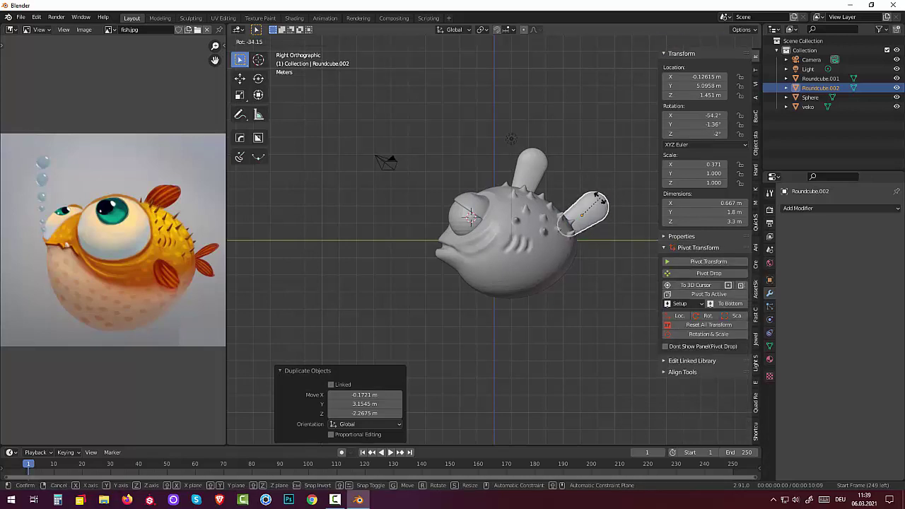
pyautogui.click(601, 197)
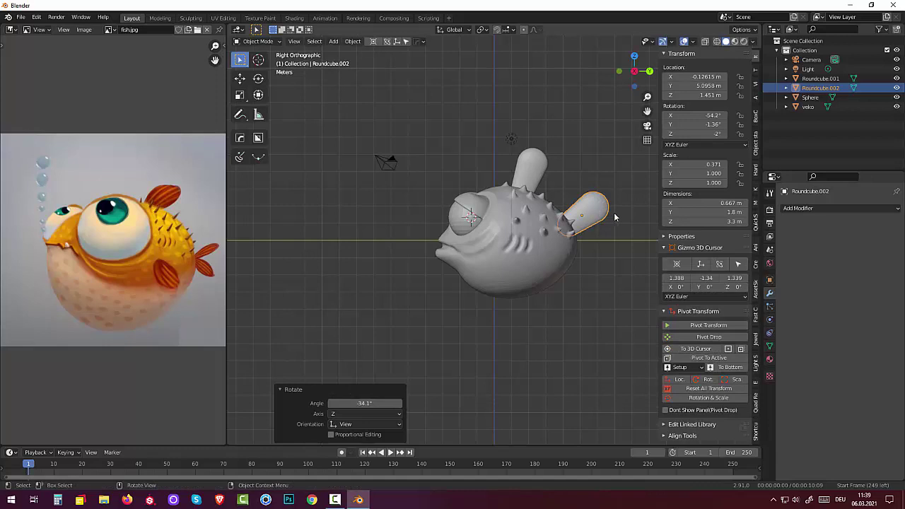
pyautogui.press('s')
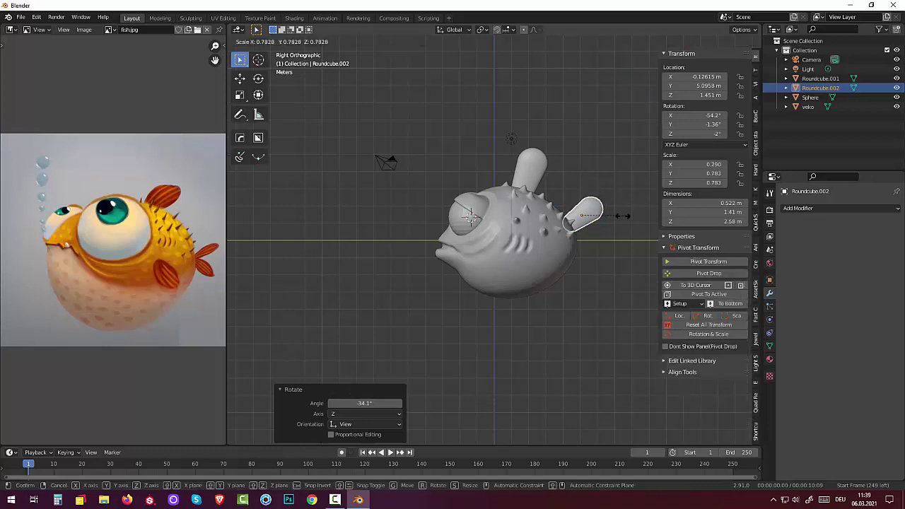
pyautogui.click(606, 218)
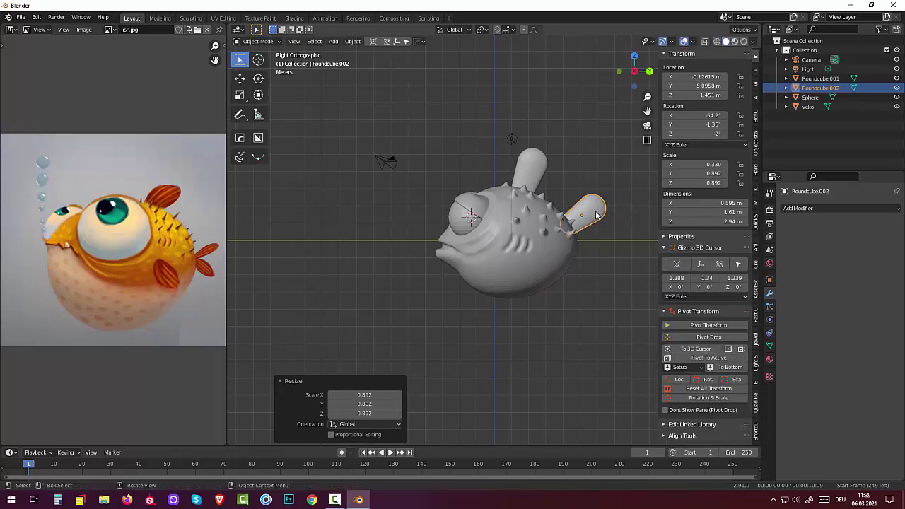
pyautogui.press('g')
pyautogui.click(600, 217)
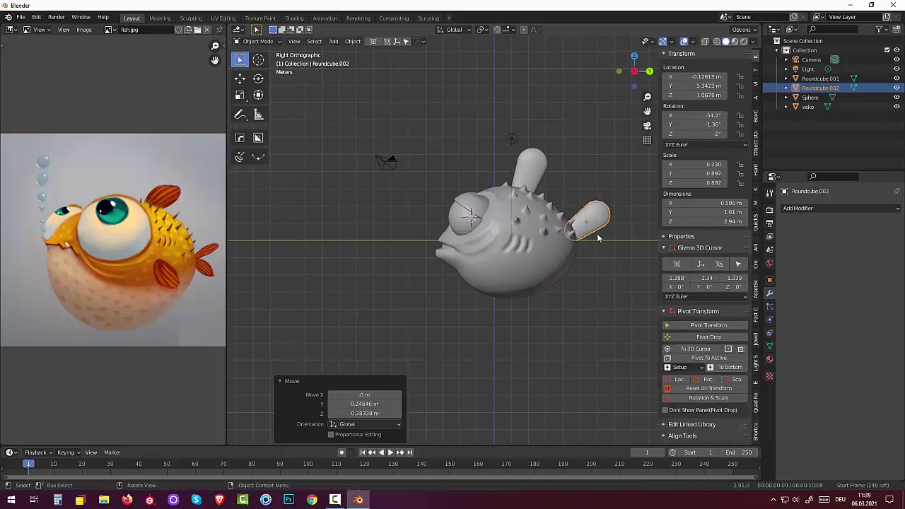
pyautogui.moveTo(580, 275)
pyautogui.mouseDown(button='middle')
pyautogui.moveTo(641, 302)
pyautogui.moveTo(596, 271)
pyautogui.moveTo(570, 325)
pyautogui.moveTo(579, 285)
pyautogui.mouseUp(button='middle')
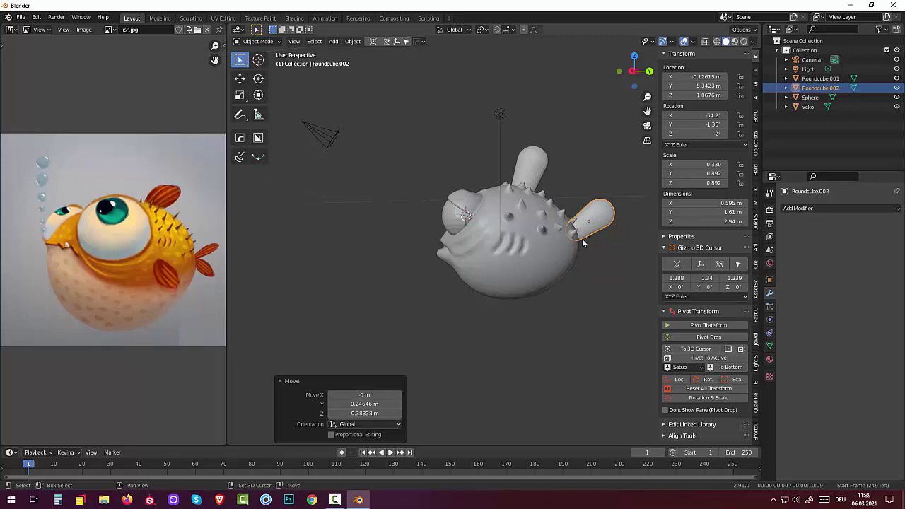
# Duplicate the pectoral fin and slide the copy along X to the fish's other flank
pyautogui.hotkey('shift', 'd')
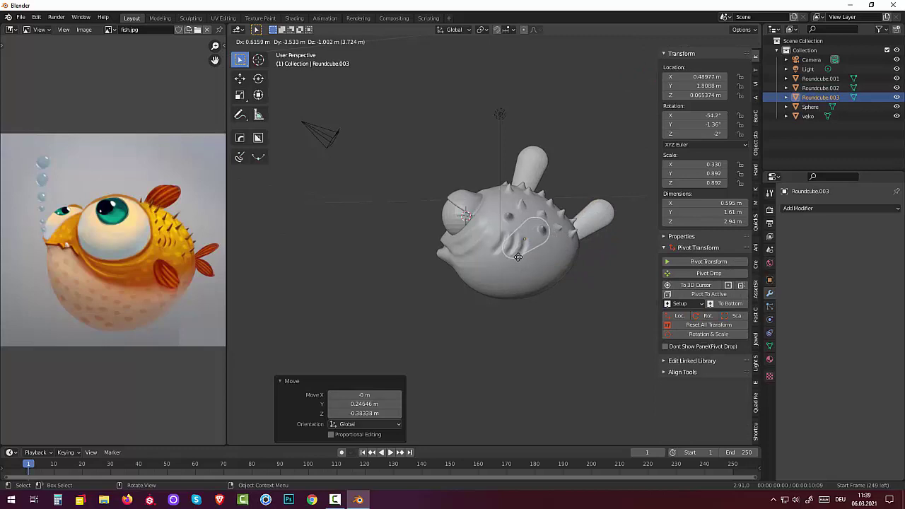
pyautogui.click(517, 256)
pyautogui.moveTo(562, 275); pyautogui.dragTo(566, 285, button='middle')
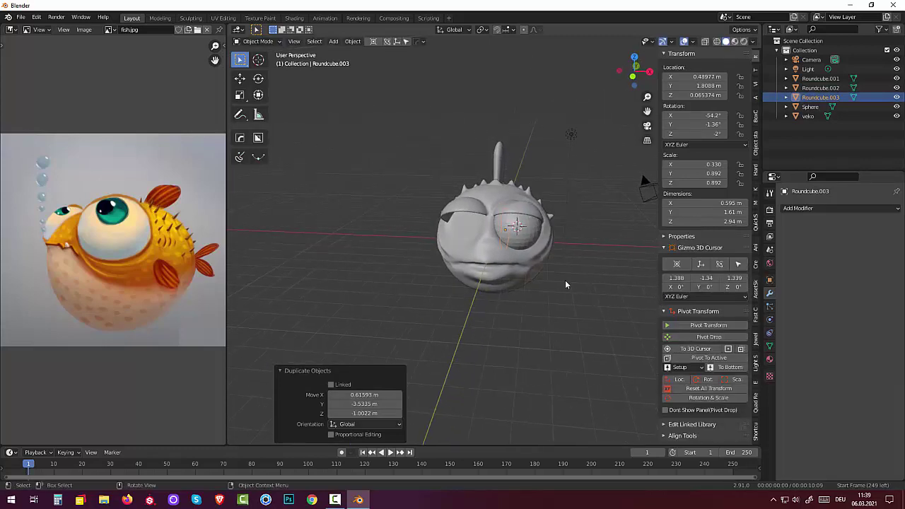
pyautogui.press('g')
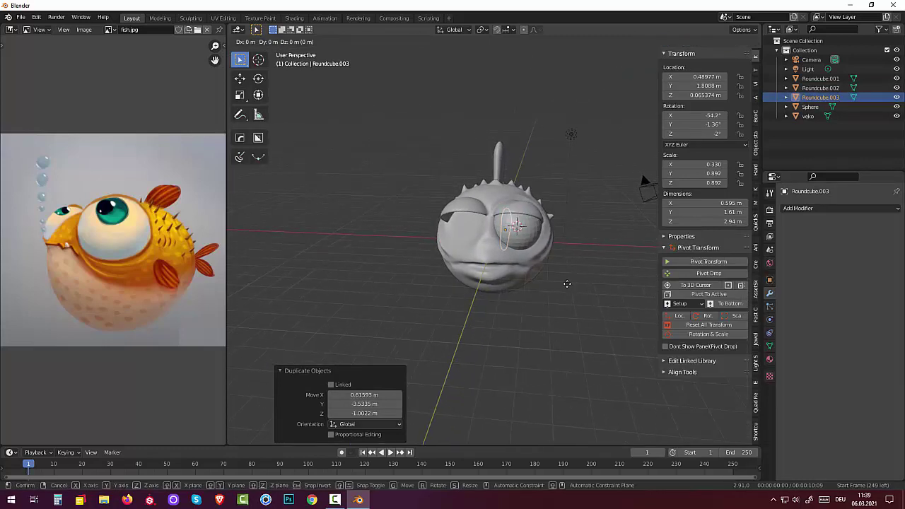
pyautogui.press('x')
pyautogui.click(613, 300)
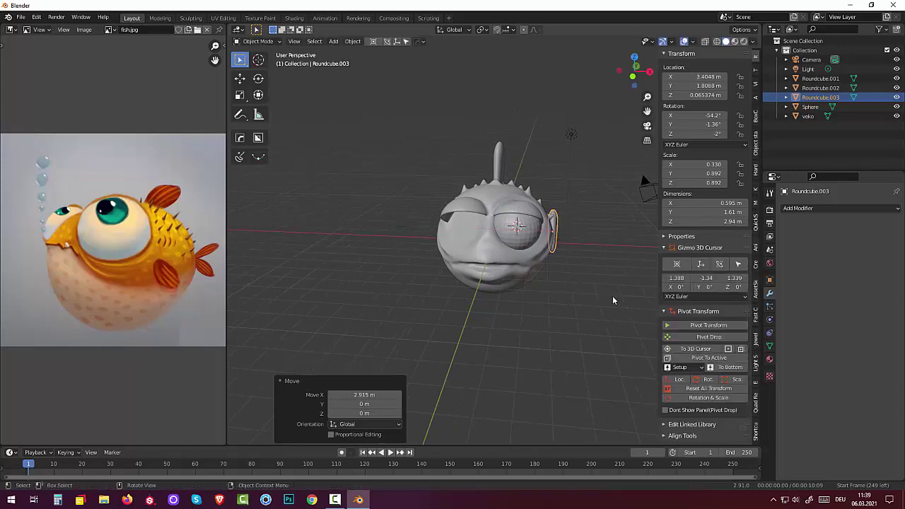
pyautogui.moveTo(613, 300); pyautogui.dragTo(492, 241, button='middle')
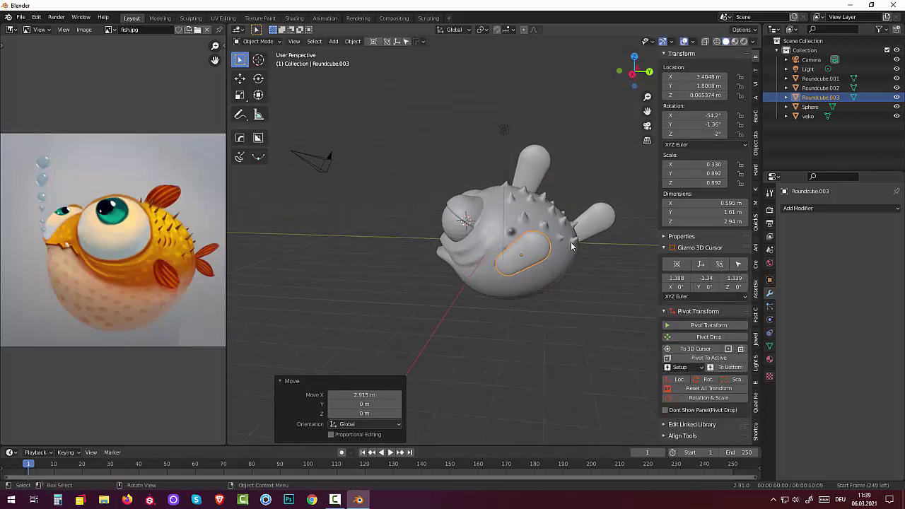
# Rotate the new fin Roundcube.003 and shrink it to a smaller size
pyautogui.press('r')
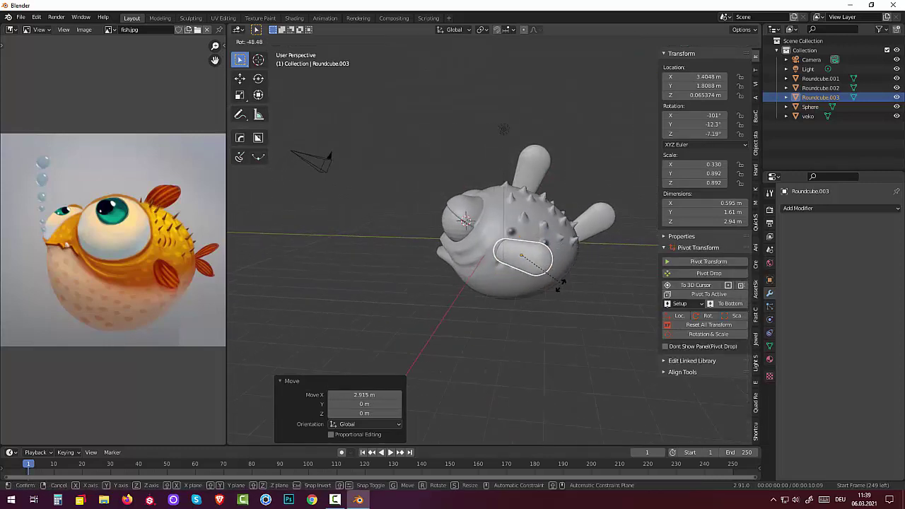
pyautogui.click(551, 288)
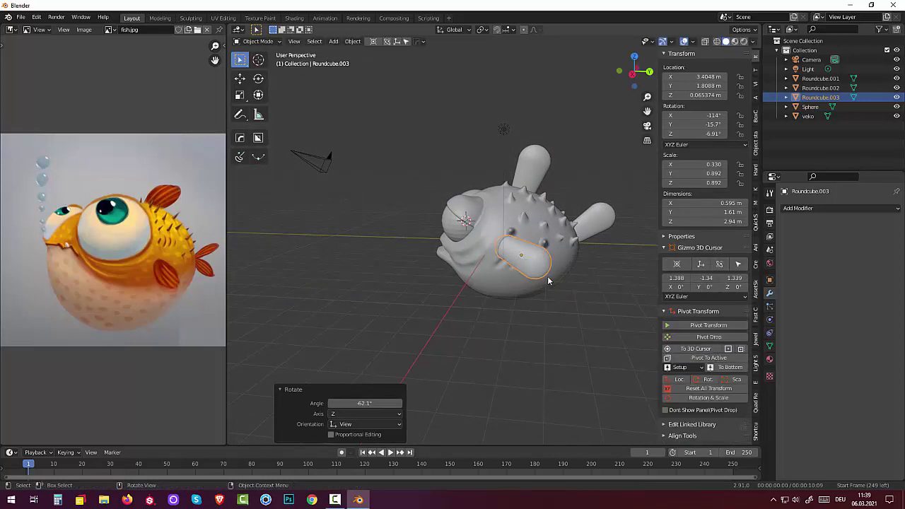
pyautogui.press('s')
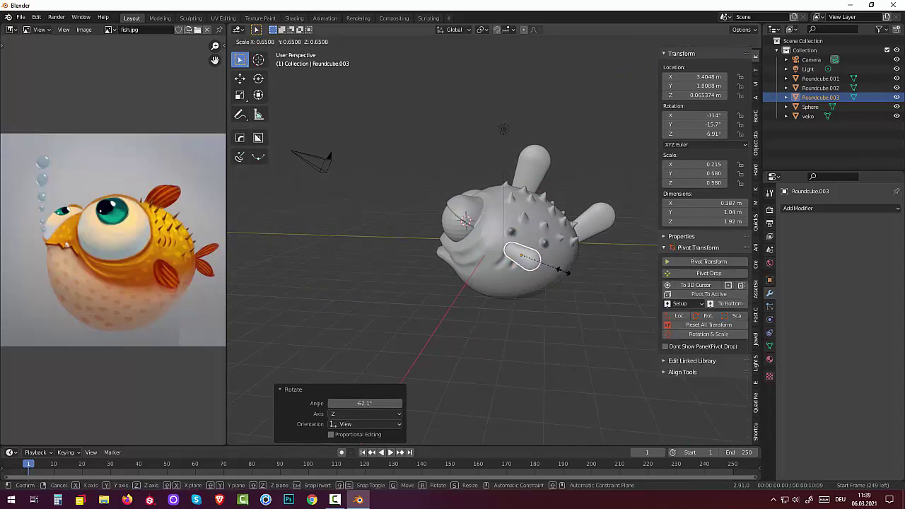
pyautogui.click(567, 269)
pyautogui.click(524, 260)
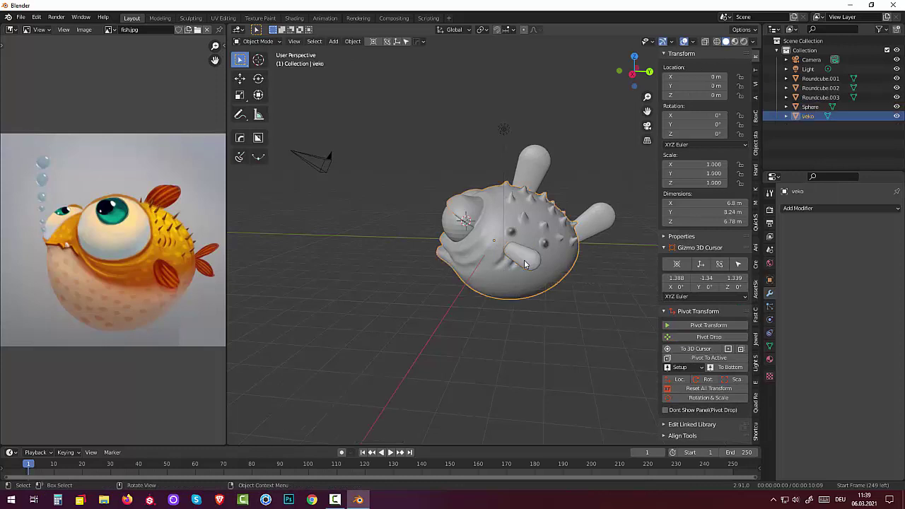
pyautogui.keyDown('shift'); pyautogui.click(533, 265); pyautogui.keyUp('shift')
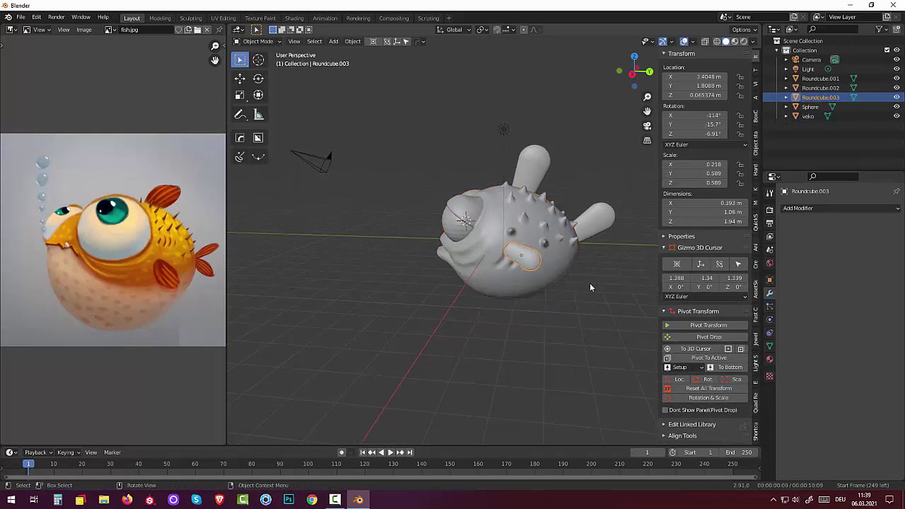
# Settle the small fin lower on the flank, rotated 19.4° around Z against the body
pyautogui.press('r')
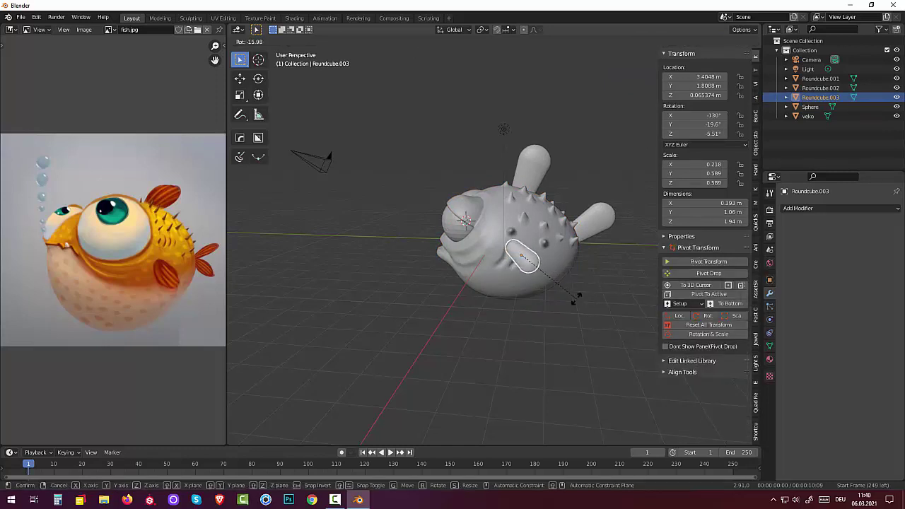
pyautogui.click(577, 297)
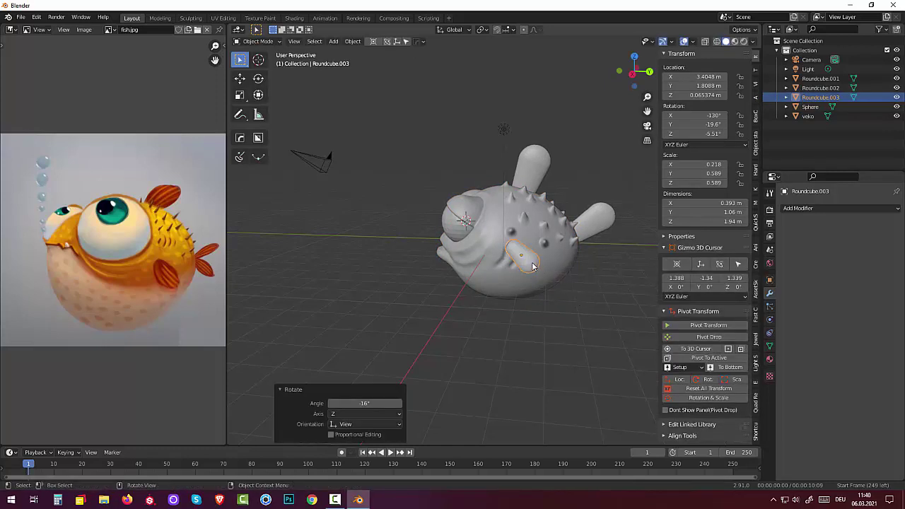
pyautogui.press('g')
pyautogui.click(538, 290)
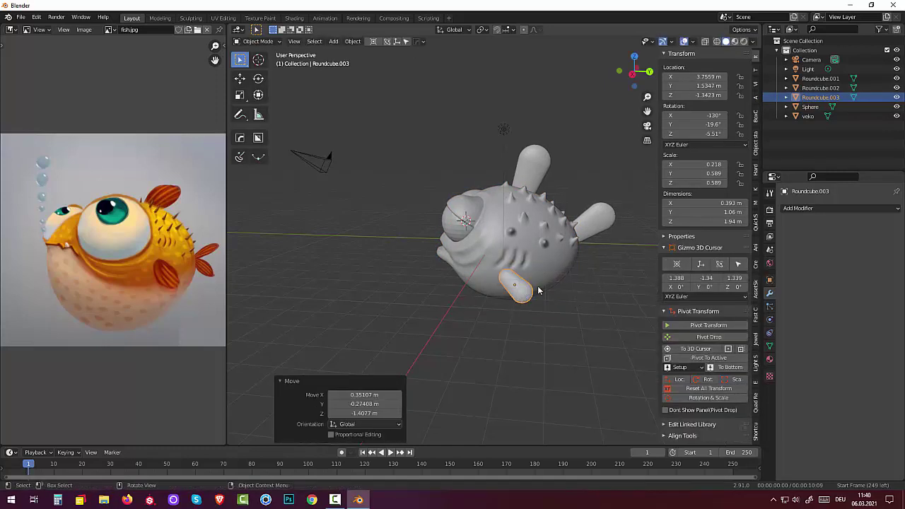
pyautogui.moveTo(538, 290)
pyautogui.mouseDown(button='middle')
pyautogui.moveTo(637, 286)
pyautogui.moveTo(620, 289)
pyautogui.mouseUp(button='middle')
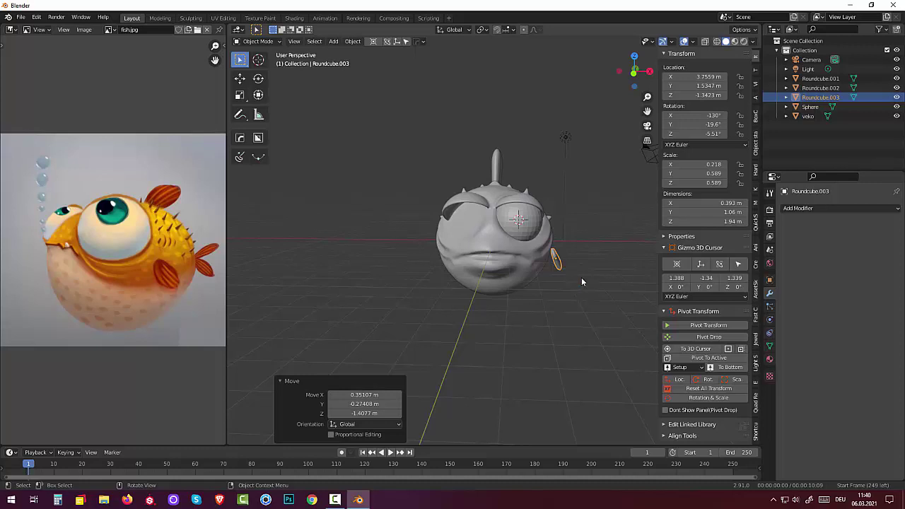
pyautogui.press('r')
pyautogui.click(605, 271)
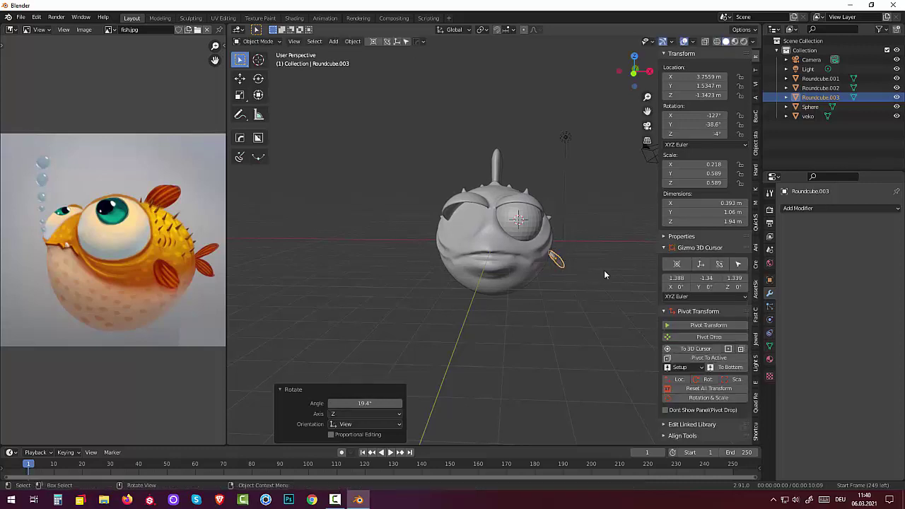
pyautogui.moveTo(604, 274)
pyautogui.mouseDown(button='middle')
pyautogui.moveTo(393, 305)
pyautogui.moveTo(408, 284)
pyautogui.mouseUp(button='middle')
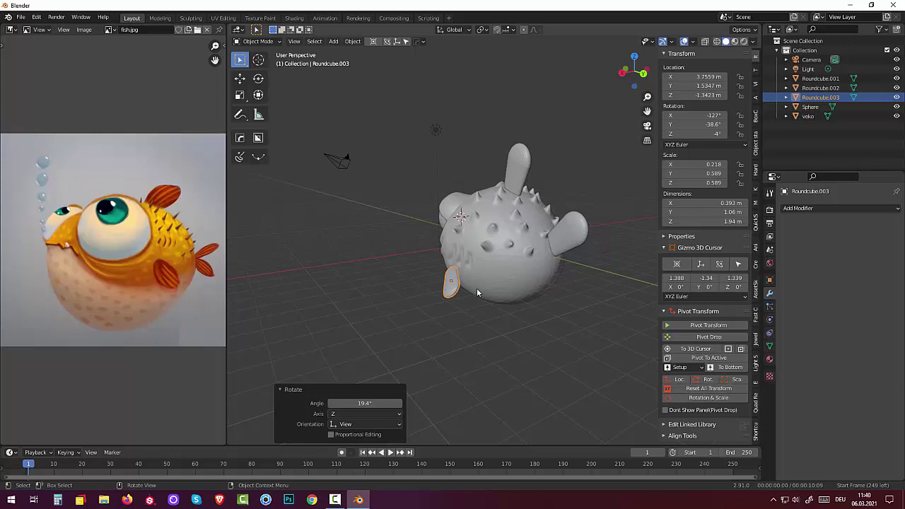
# Enlarge the small fin slightly and move it against the body from the top view
pyautogui.press('s')
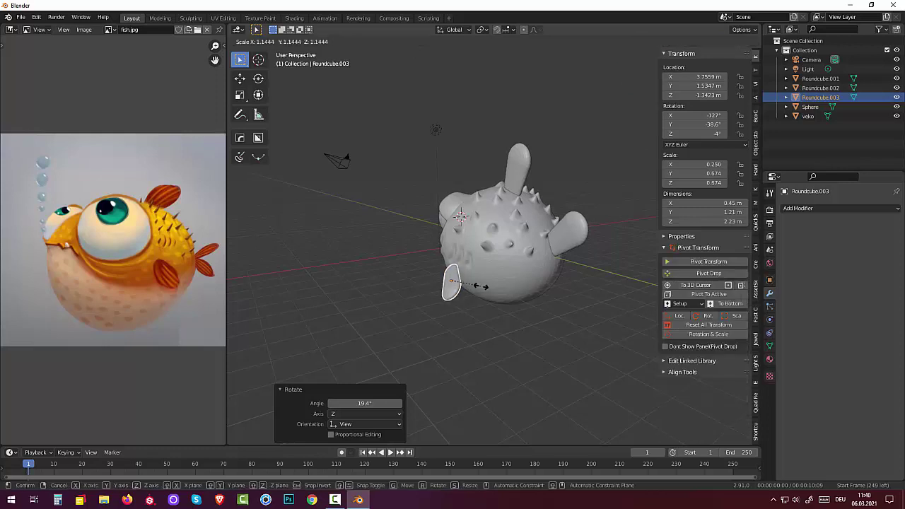
pyautogui.click(482, 289)
pyautogui.moveTo(482, 289)
pyautogui.mouseDown(button='middle')
pyautogui.moveTo(543, 271)
pyautogui.moveTo(595, 275)
pyautogui.mouseUp(button='middle')
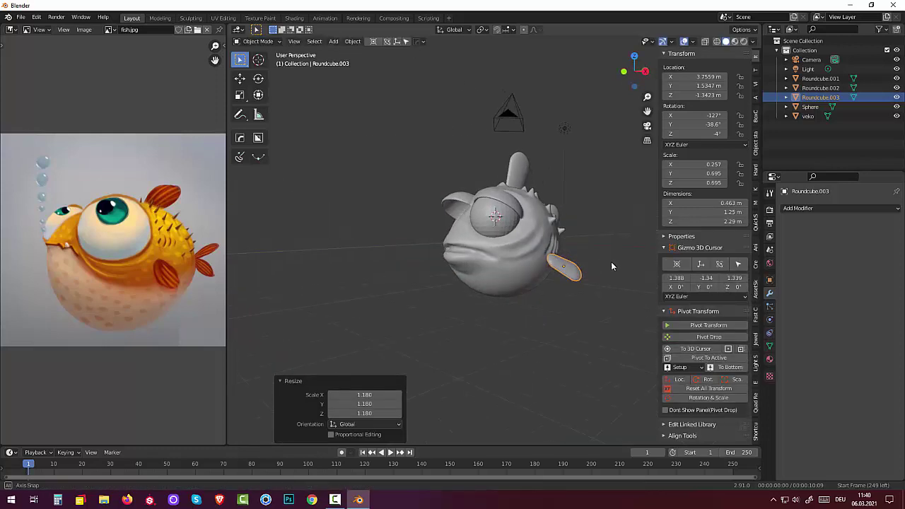
pyautogui.press('KP_7')
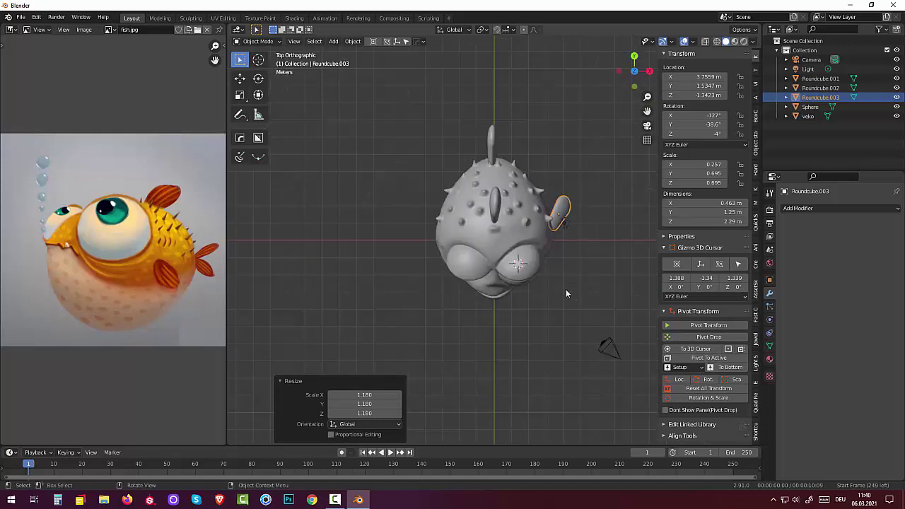
pyautogui.press('g')
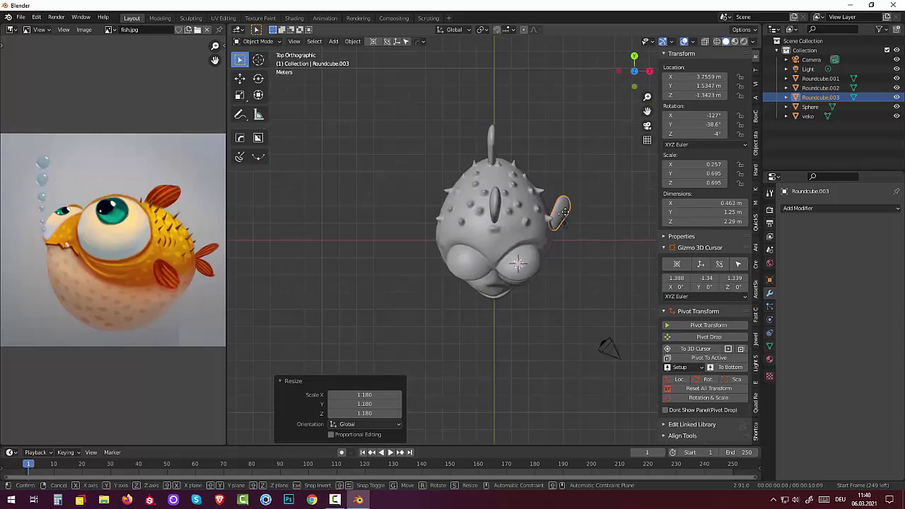
pyautogui.click(562, 216)
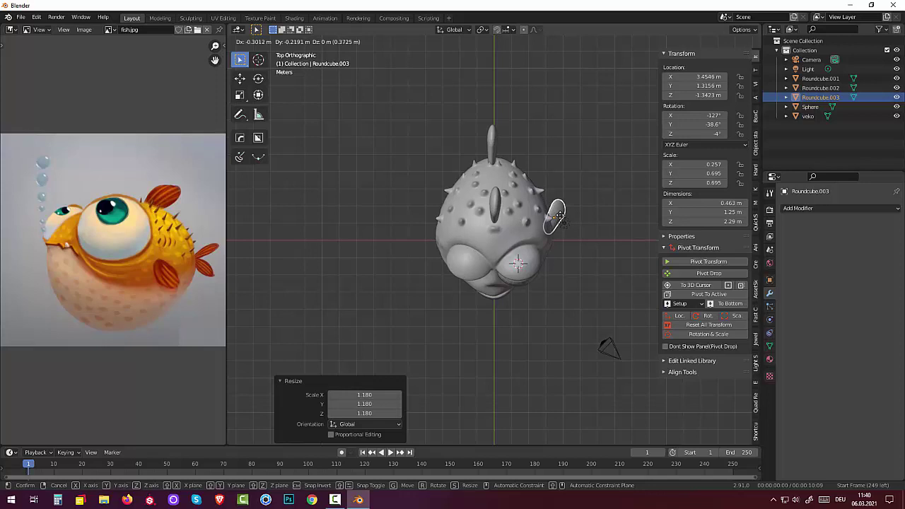
pyautogui.moveTo(563, 220); pyautogui.dragTo(446, 121, button='middle')
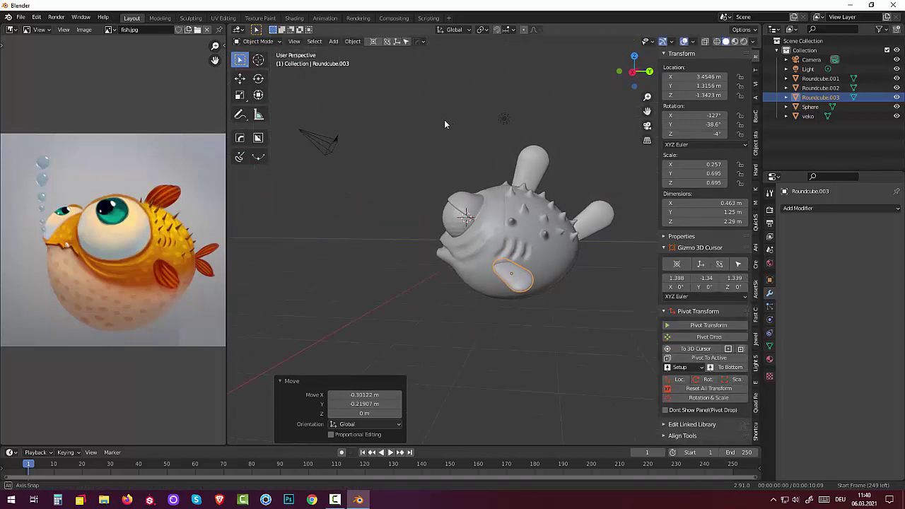
# Tilt the lower fin −38.7° about the X axis so it lies against the body
pyautogui.press('r')
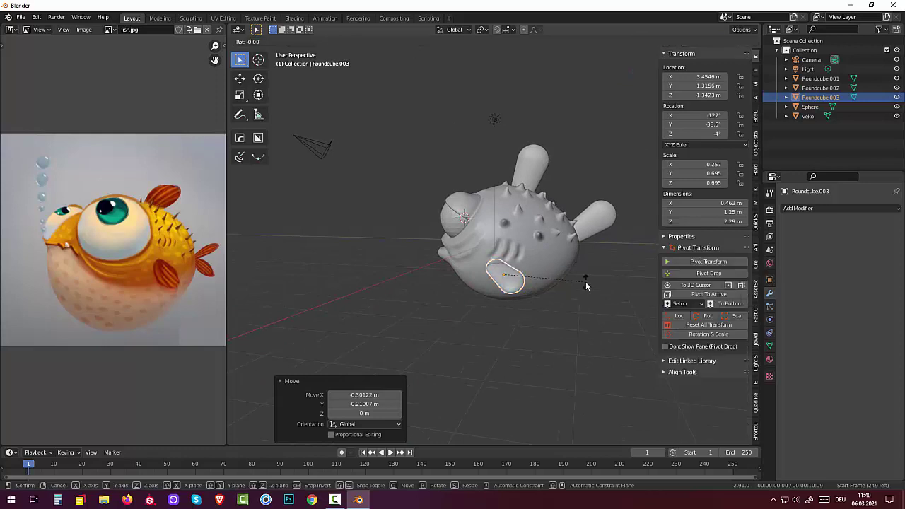
pyautogui.press('x')
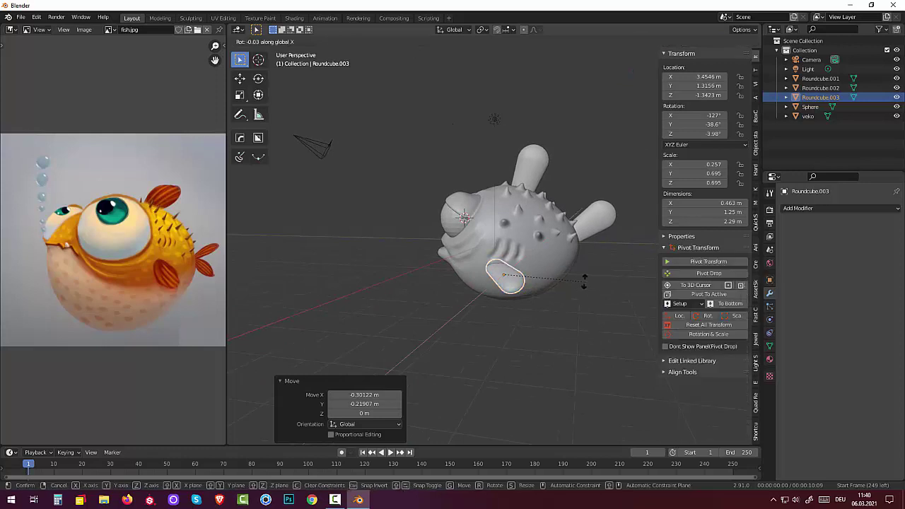
pyautogui.click(533, 243)
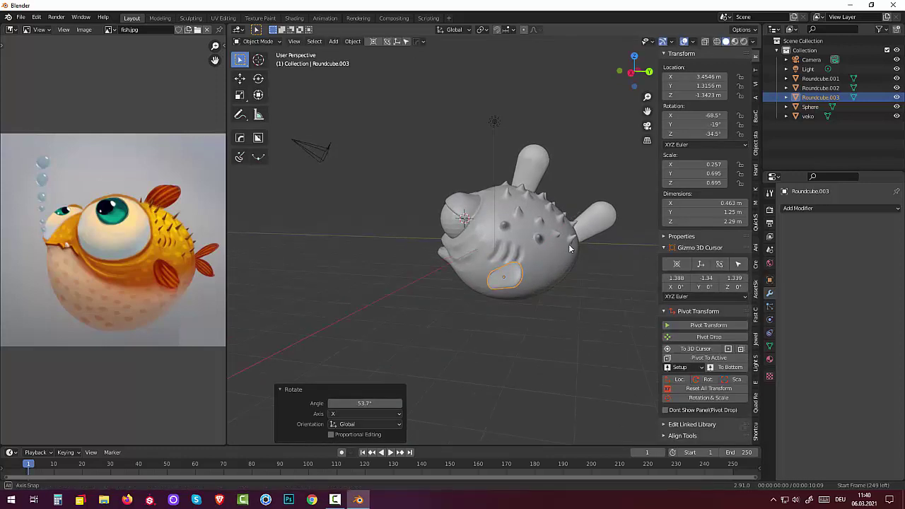
pyautogui.moveTo(534, 243); pyautogui.dragTo(612, 262, button='middle')
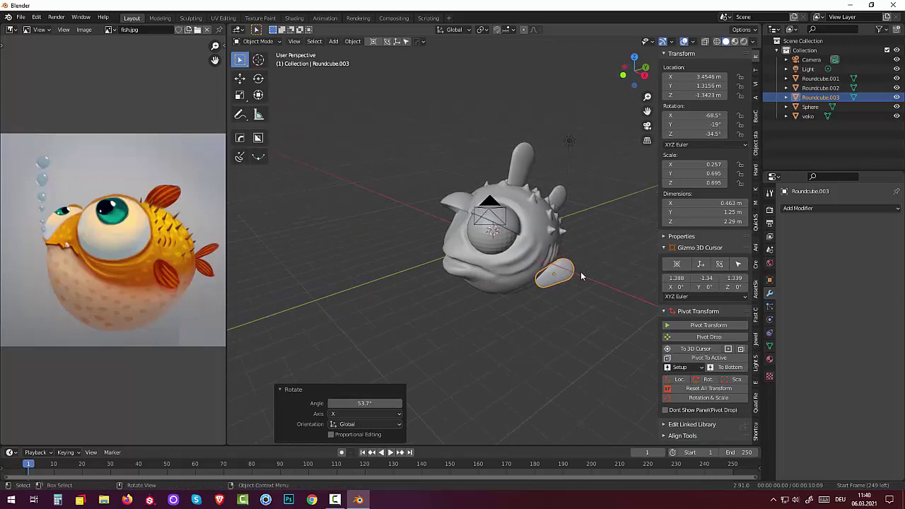
pyautogui.press('r')
pyautogui.press('x')
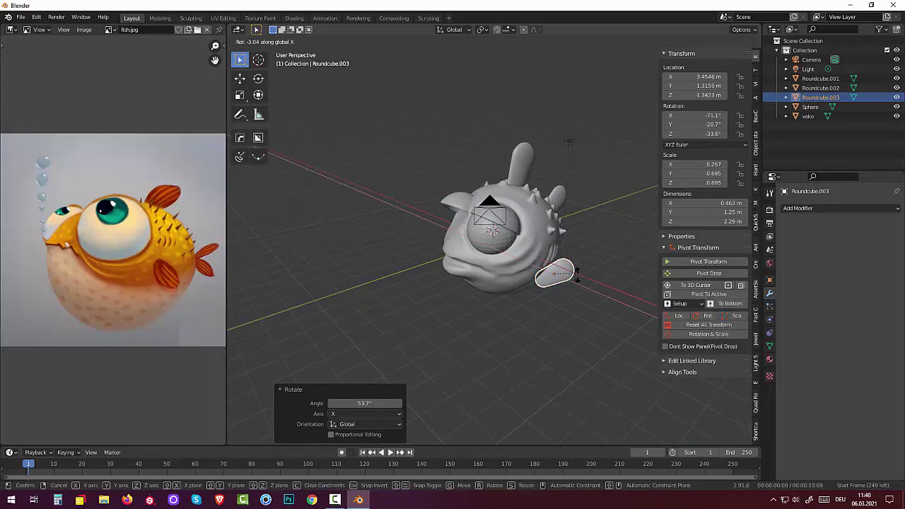
pyautogui.click(569, 285)
pyautogui.moveTo(569, 285)
pyautogui.mouseDown(button='middle')
pyautogui.moveTo(427, 256)
pyautogui.moveTo(543, 295)
pyautogui.moveTo(541, 285)
pyautogui.mouseUp(button='middle')
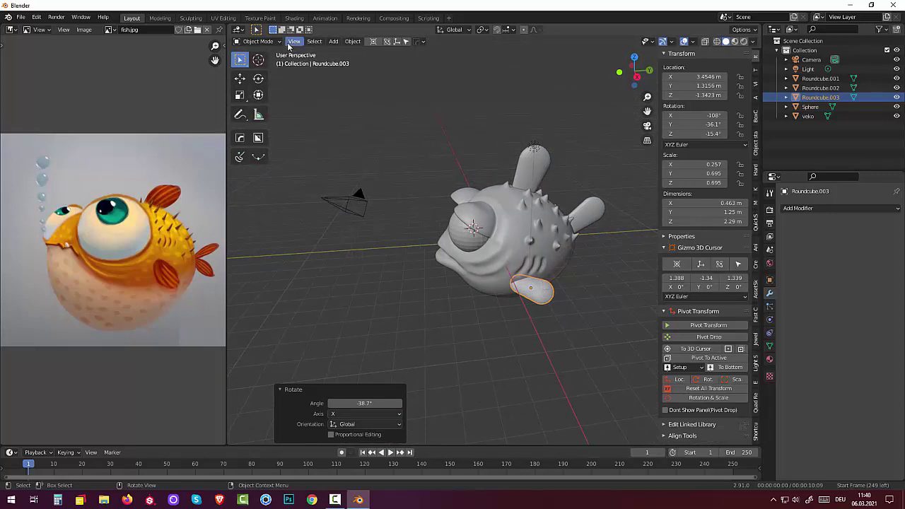
pyautogui.click(529, 176)
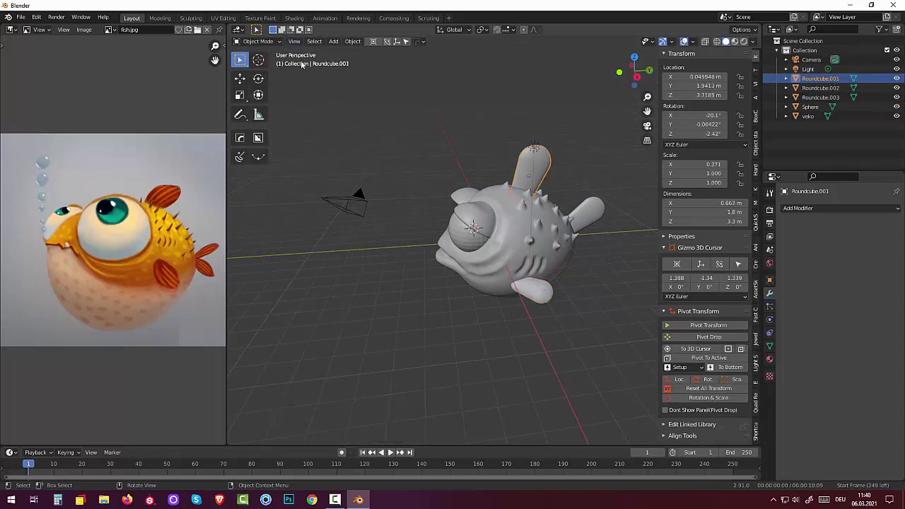
# Enter Sculpt Mode with the Elastic Deform brush at a 54 px radius
pyautogui.click(258, 41)
pyautogui.click(262, 78)
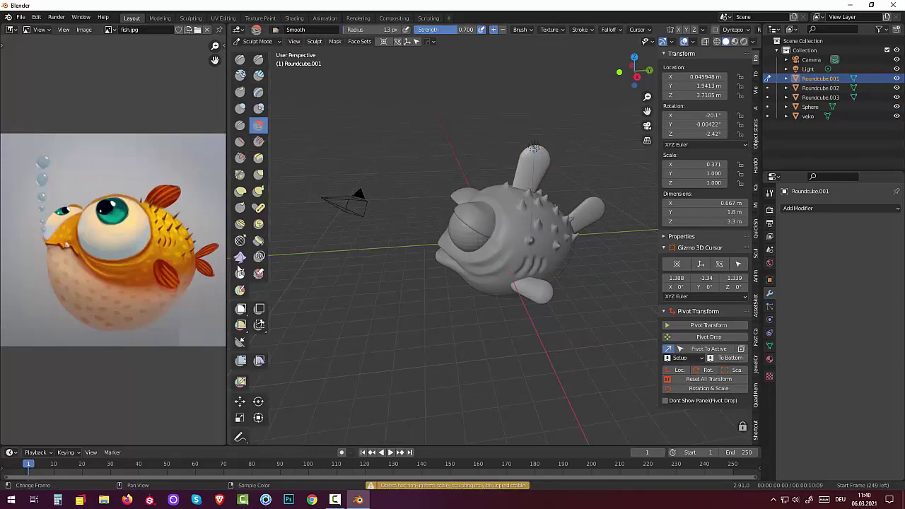
pyautogui.click(241, 192)
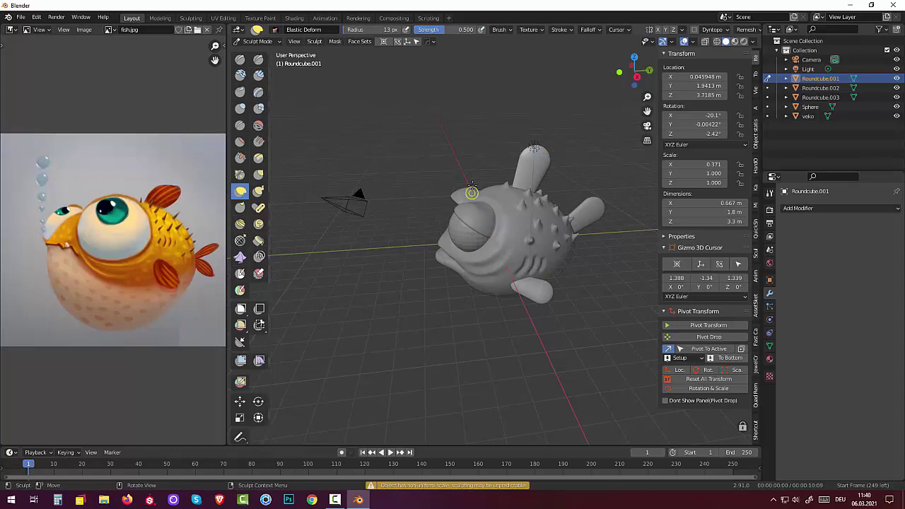
pyautogui.press('f')
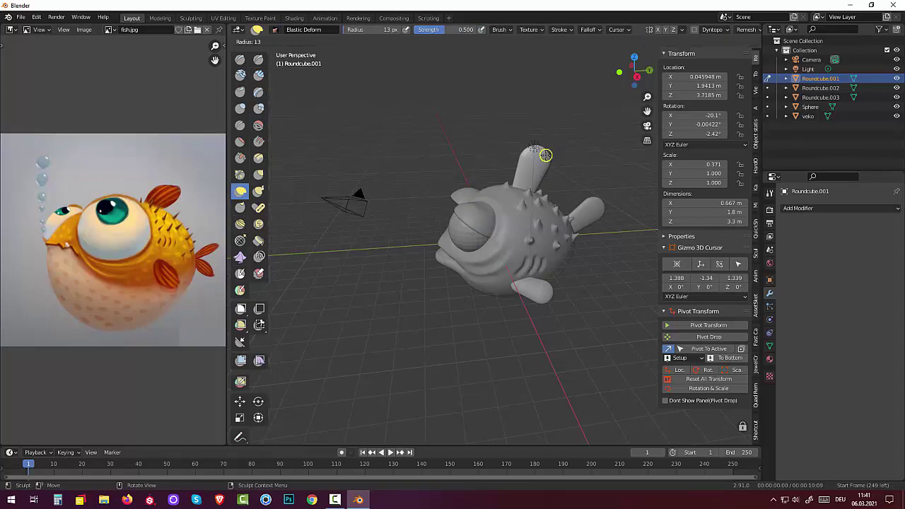
pyautogui.click(566, 162)
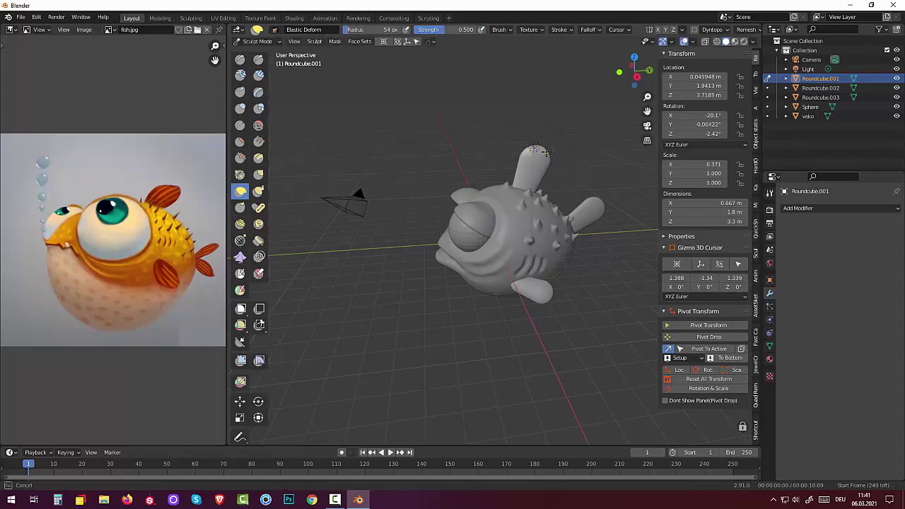
# Sculpt the top fin Roundcube.001, bending and pulling it from side and front views
pyautogui.moveTo(546, 157)
pyautogui.mouseDown()
pyautogui.moveTo(545, 168)
pyautogui.moveTo(532, 162)
pyautogui.moveTo(534, 152)
pyautogui.mouseUp()
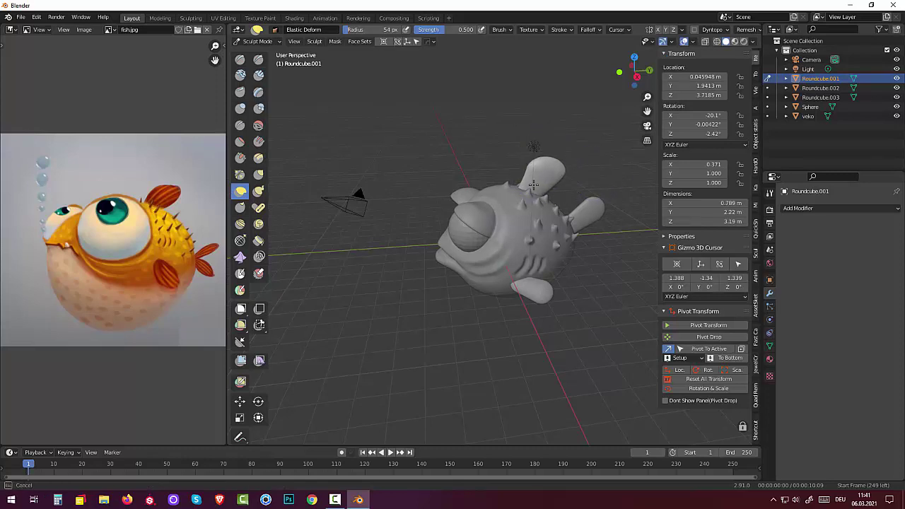
pyautogui.moveTo(534, 185)
pyautogui.mouseDown()
pyautogui.moveTo(566, 170)
pyautogui.moveTo(572, 133)
pyautogui.moveTo(536, 164)
pyautogui.moveTo(529, 192)
pyautogui.moveTo(502, 164)
pyautogui.mouseUp()
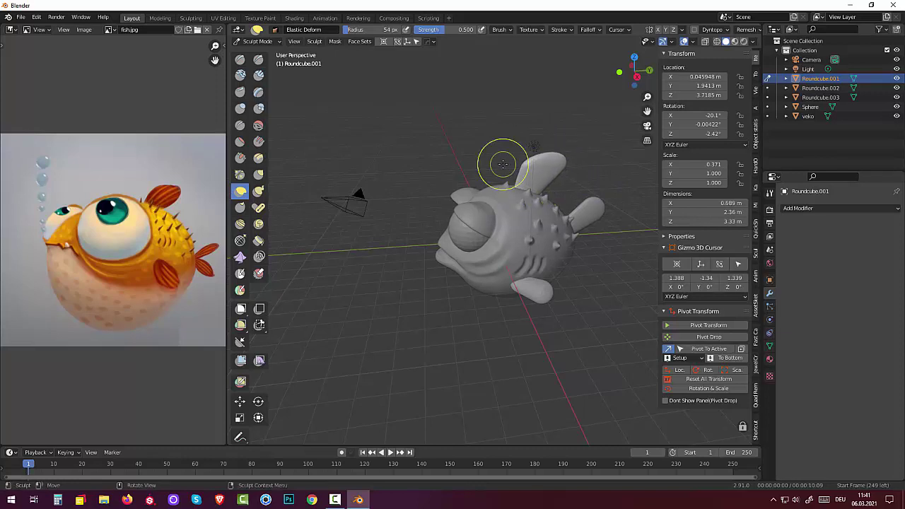
pyautogui.hotkey('ctrl', 'z')
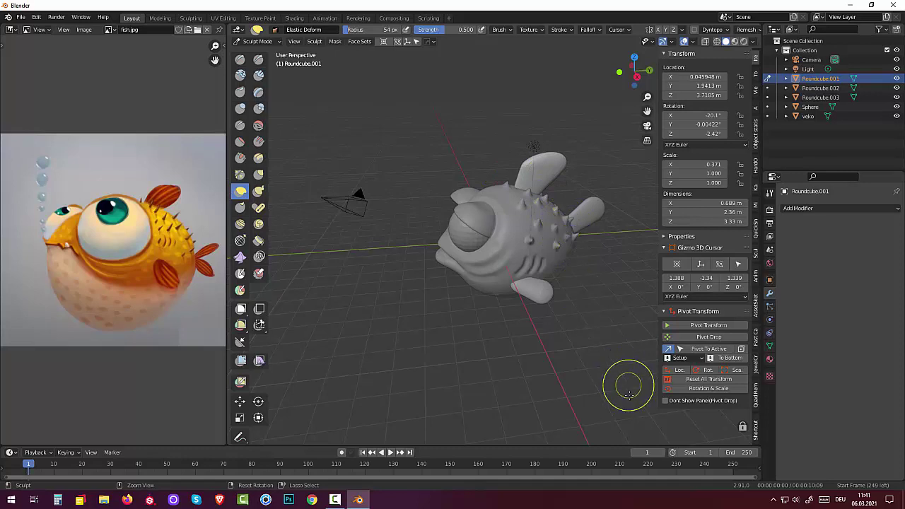
pyautogui.hotkey('ctrl', 'z')
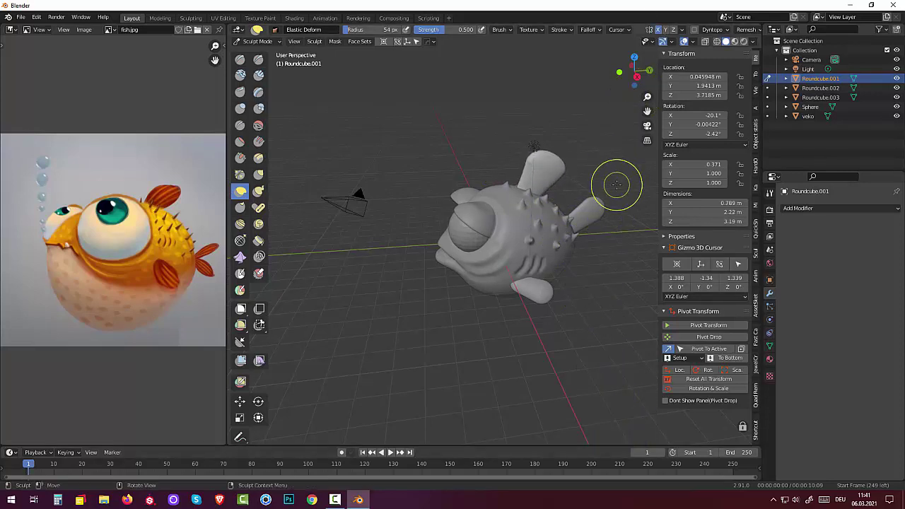
pyautogui.press('KP_3')
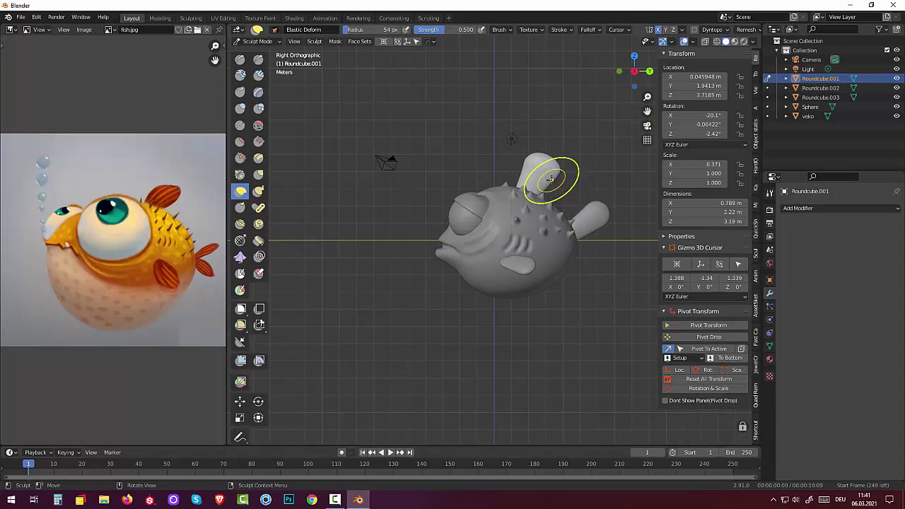
pyautogui.moveTo(551, 172)
pyautogui.mouseDown()
pyautogui.moveTo(565, 171)
pyautogui.moveTo(537, 155)
pyautogui.moveTo(503, 196)
pyautogui.moveTo(480, 205)
pyautogui.moveTo(556, 182)
pyautogui.moveTo(574, 157)
pyautogui.moveTo(529, 168)
pyautogui.mouseUp()
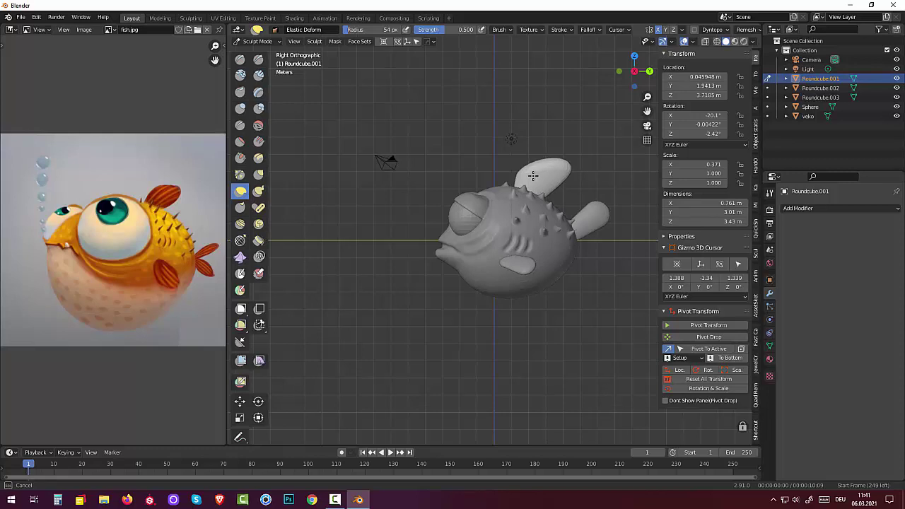
pyautogui.moveTo(533, 176)
pyautogui.mouseDown(button='middle')
pyautogui.moveTo(652, 268)
pyautogui.moveTo(623, 279)
pyautogui.mouseUp(button='middle')
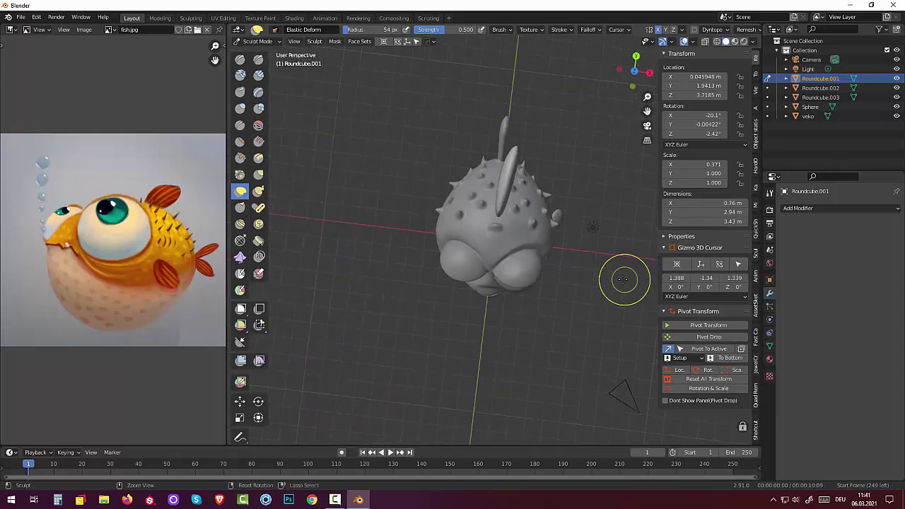
pyautogui.moveTo(613, 290); pyautogui.dragTo(610, 299)
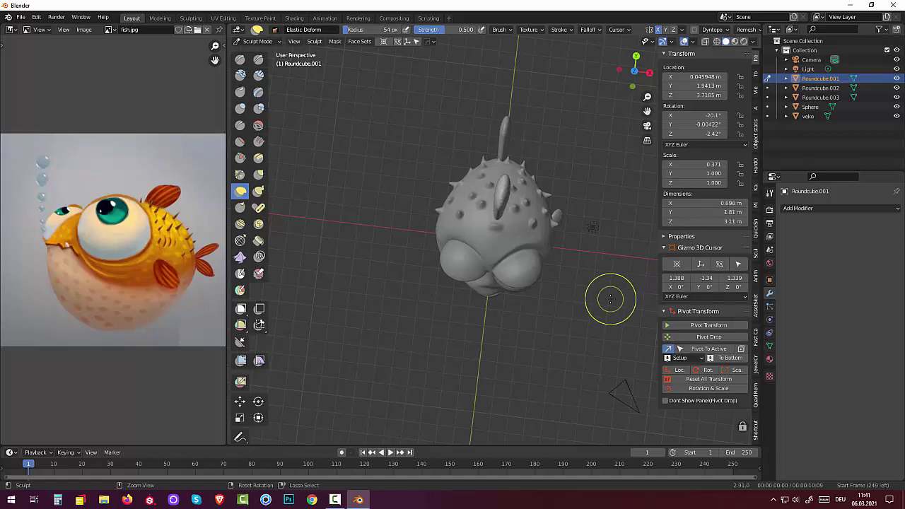
pyautogui.hotkey('ctrl', 'Tab')
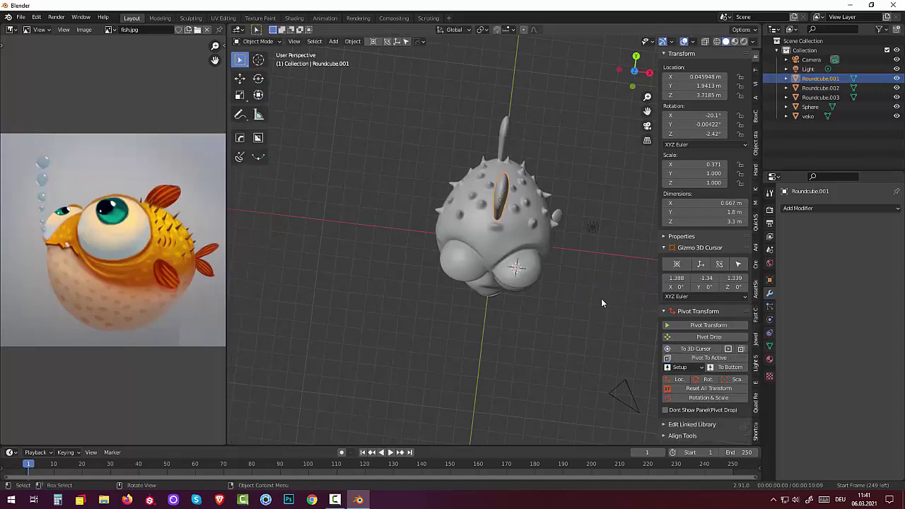
# Move the tail fin Roundcube.002 0.13692 m along X onto the fish's centre line
pyautogui.press('KP_7')
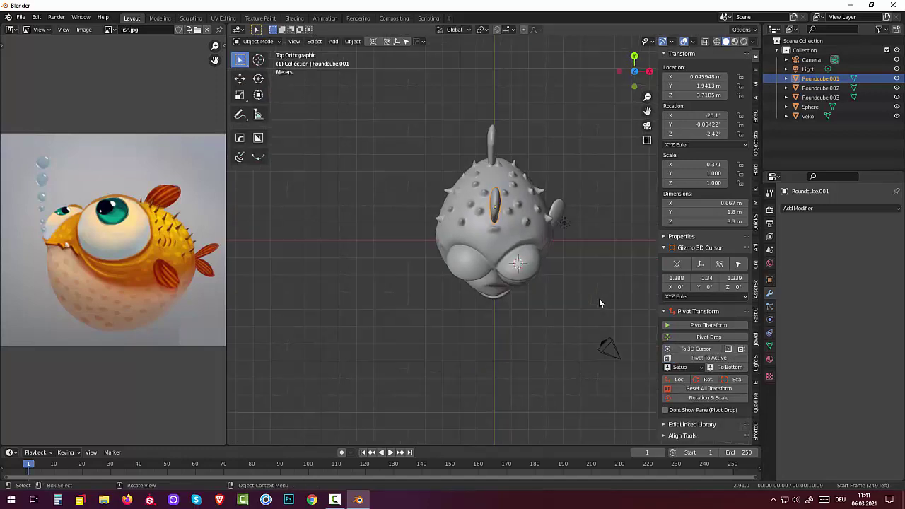
pyautogui.click(495, 150)
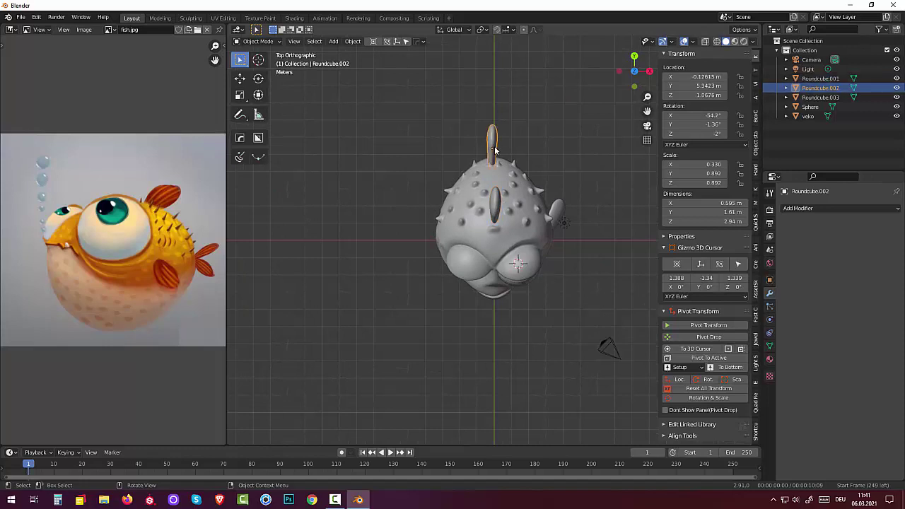
pyautogui.press('g')
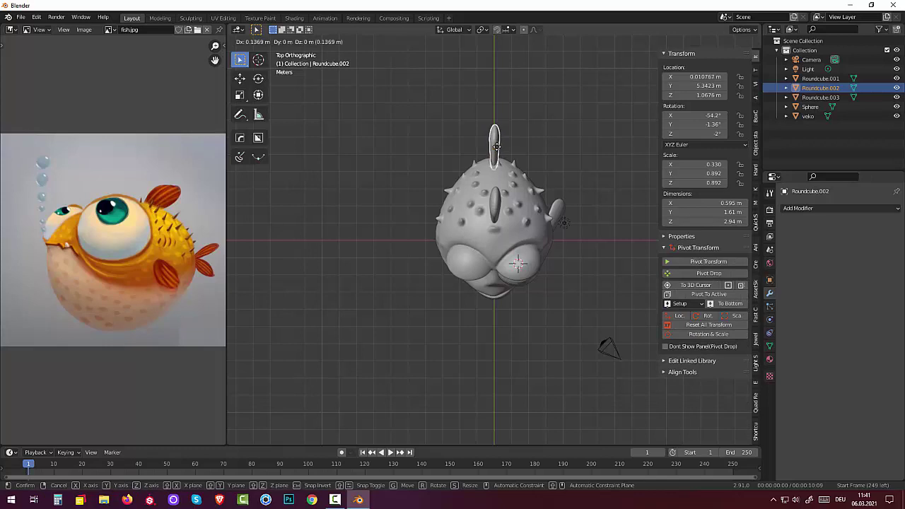
pyautogui.click(497, 147)
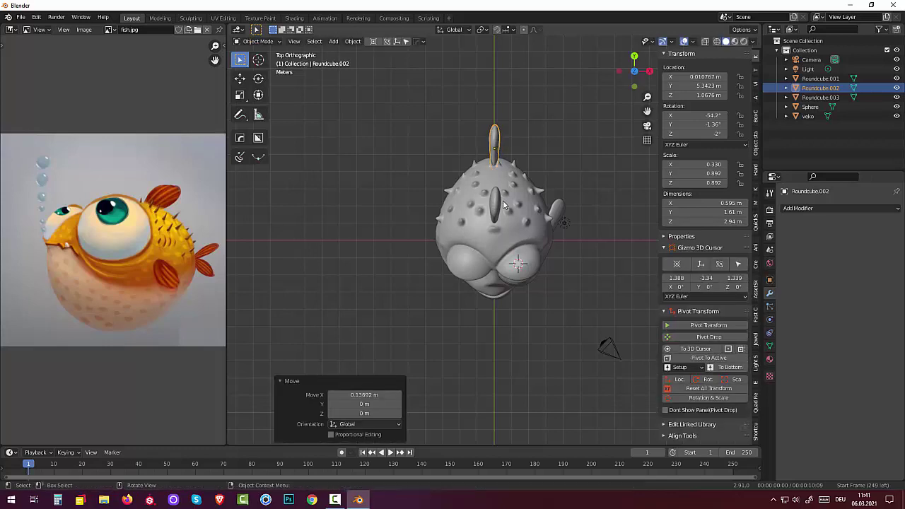
pyautogui.click(255, 43)
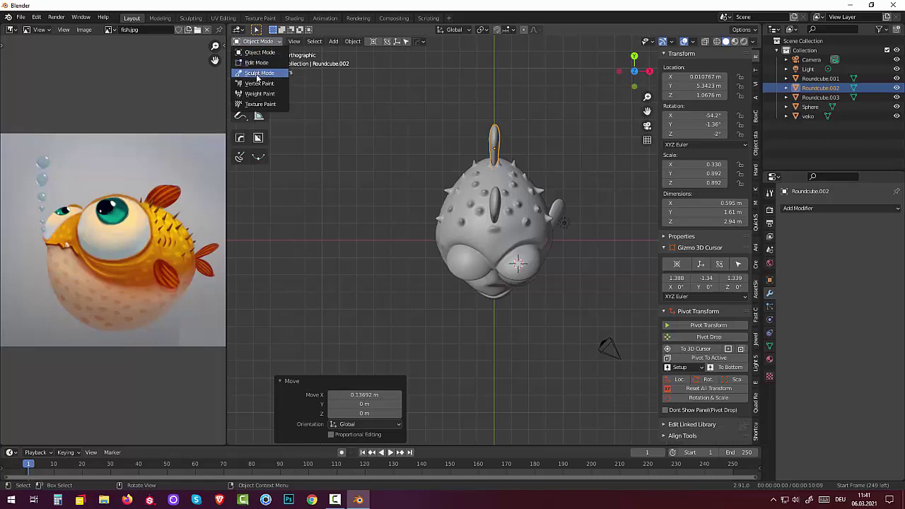
# Set tail-fin sculpting to X symmetry with a 56 px Grab brush, then return to Object Mode
pyautogui.click(259, 73)
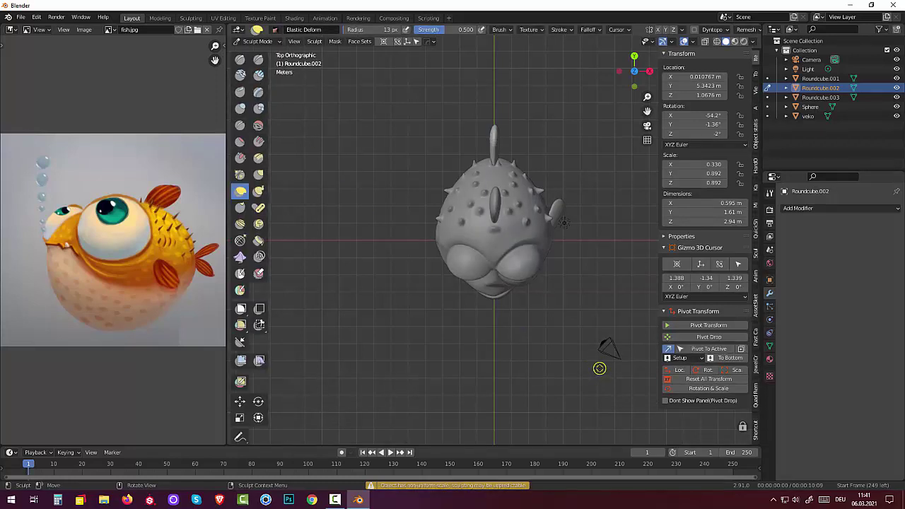
pyautogui.press('KP_3')
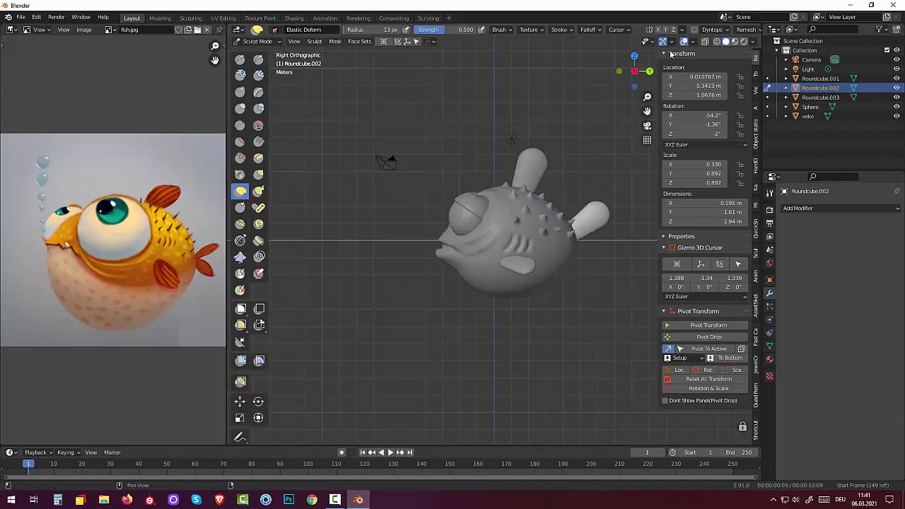
pyautogui.click(658, 31)
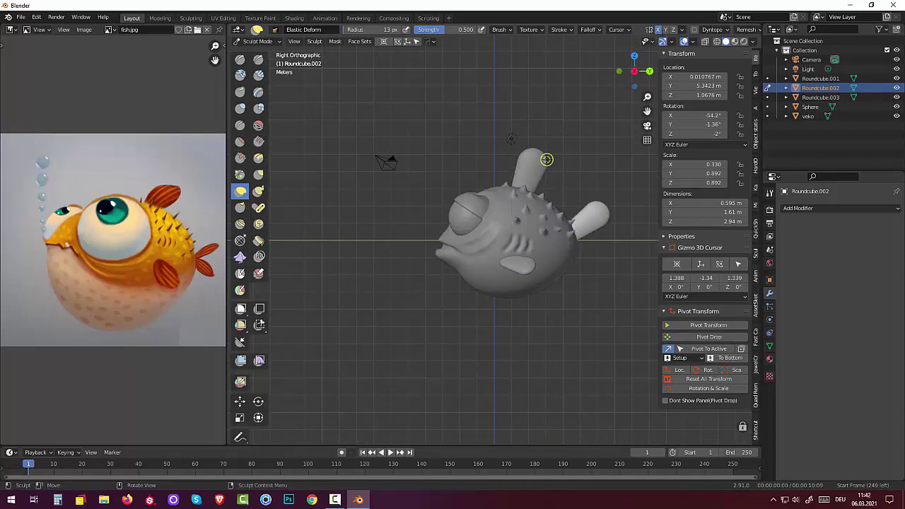
pyautogui.press('g')
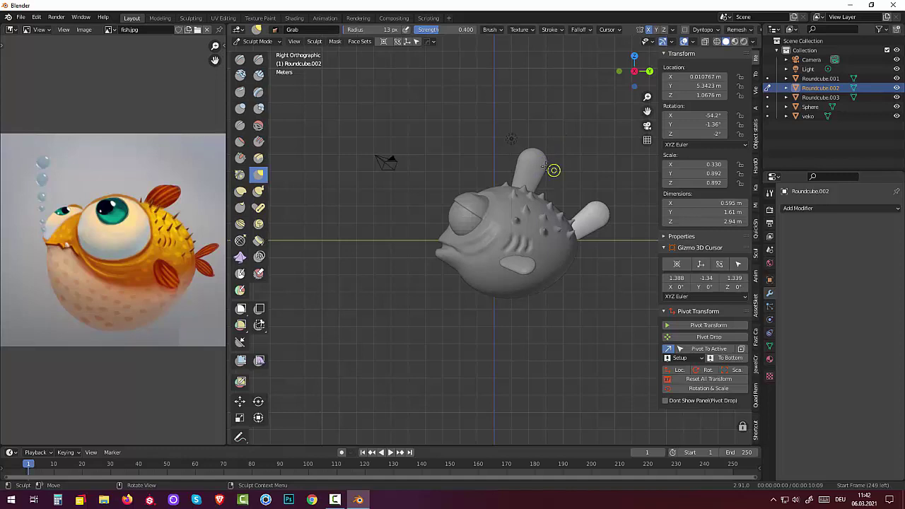
pyautogui.press('f')
pyautogui.click(557, 166)
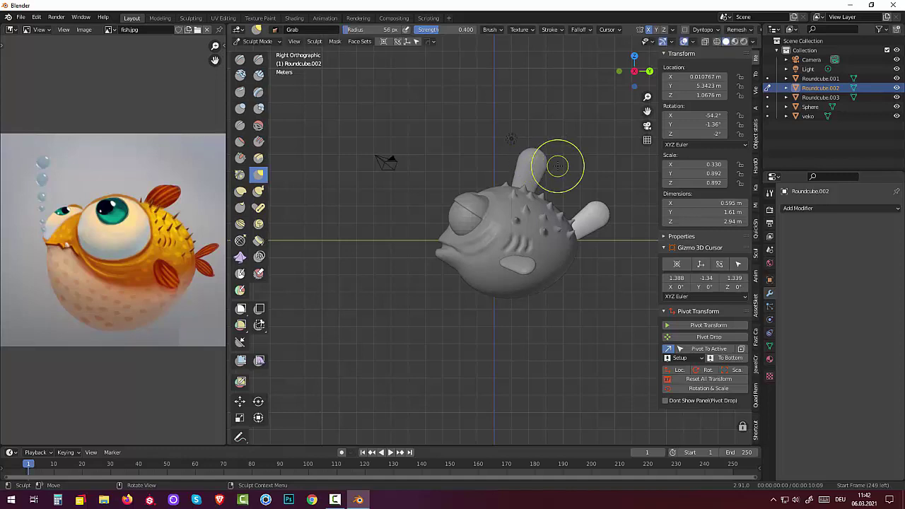
pyautogui.moveTo(558, 165); pyautogui.dragTo(537, 177)
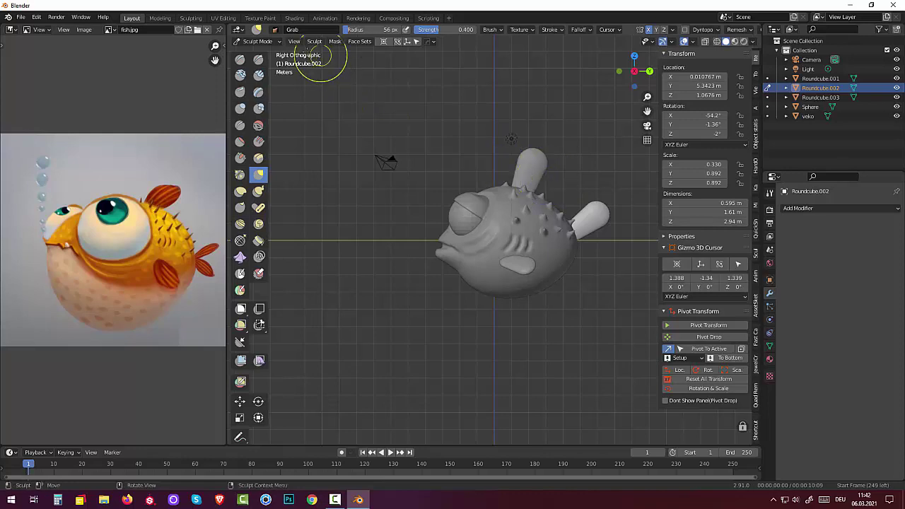
pyautogui.click(257, 41)
# Sculpt the top fin with the Grab brush, pulling it taller and swept back
pyautogui.click(256, 35)
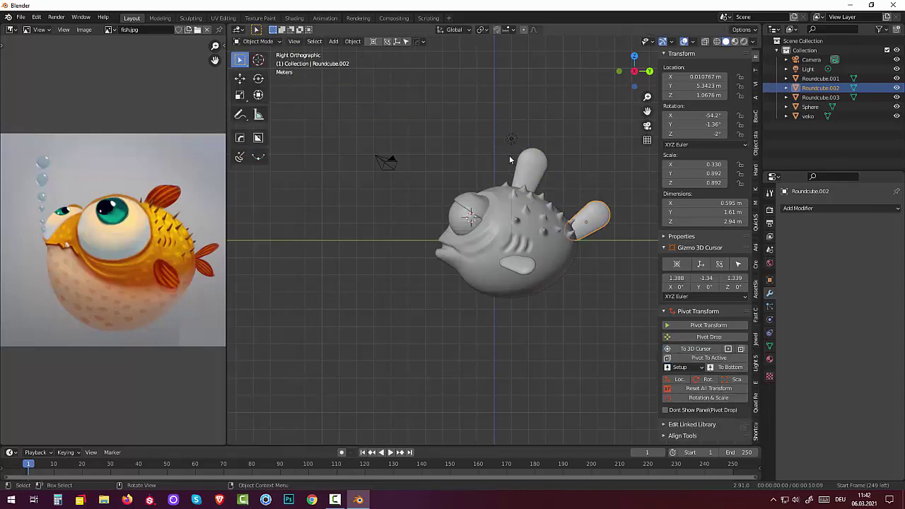
pyautogui.click(526, 170)
pyautogui.click(257, 42)
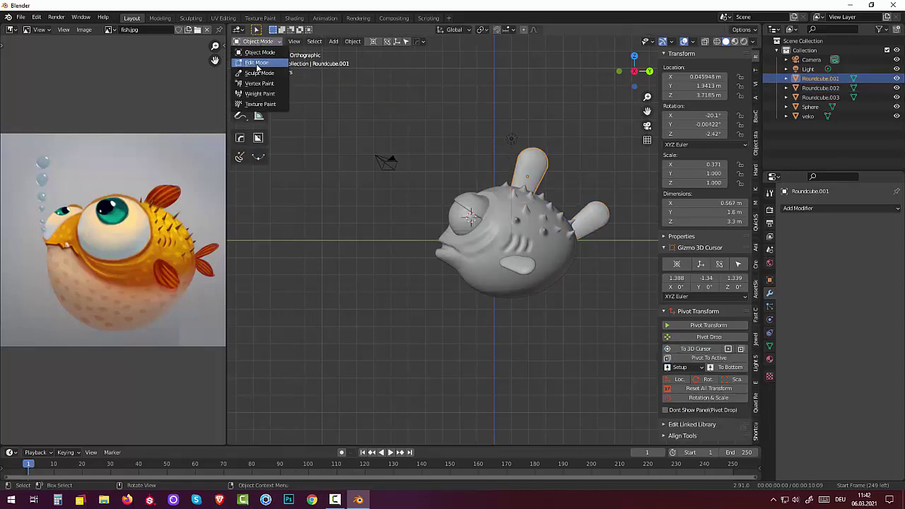
pyautogui.click(260, 73)
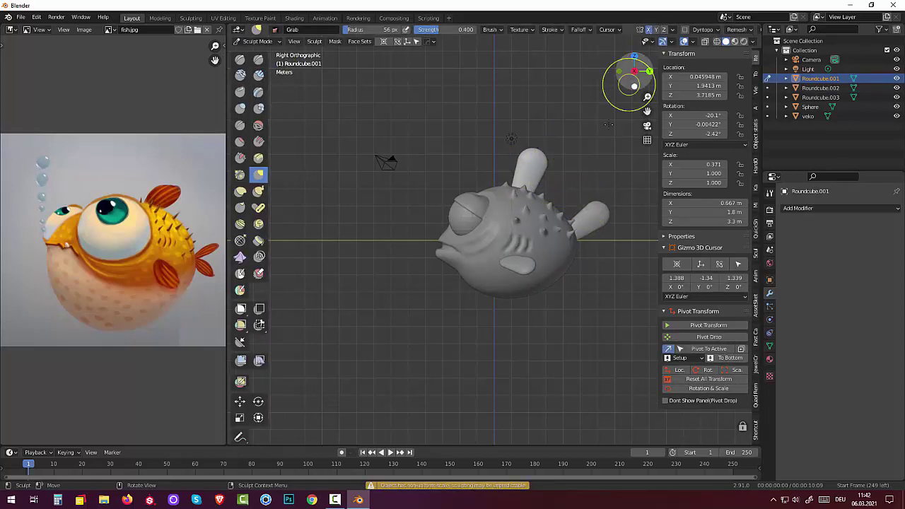
pyautogui.moveTo(541, 180)
pyautogui.mouseDown()
pyautogui.moveTo(564, 190)
pyautogui.moveTo(539, 152)
pyautogui.moveTo(539, 164)
pyautogui.moveTo(517, 173)
pyautogui.moveTo(565, 150)
pyautogui.moveTo(535, 156)
pyautogui.mouseUp()
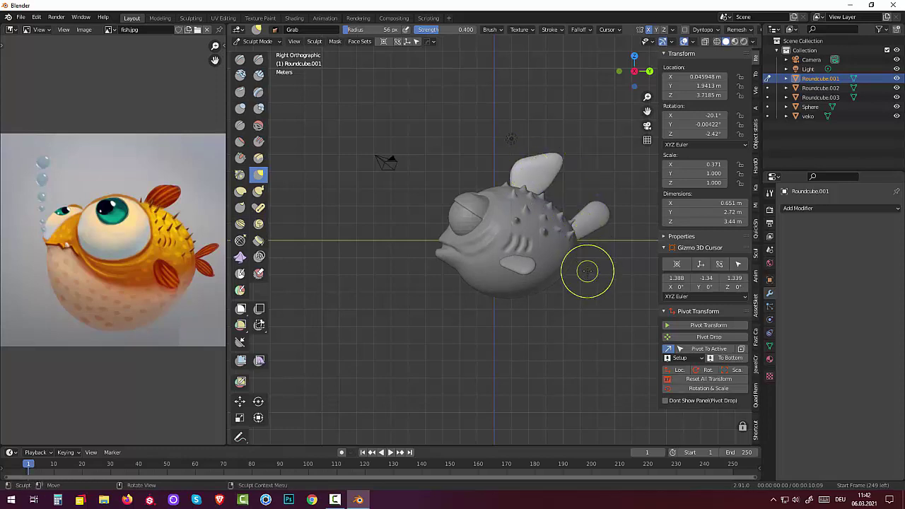
pyautogui.moveTo(585, 276)
pyautogui.mouseDown(button='middle')
pyautogui.moveTo(637, 338)
pyautogui.moveTo(500, 312)
pyautogui.mouseUp(button='middle')
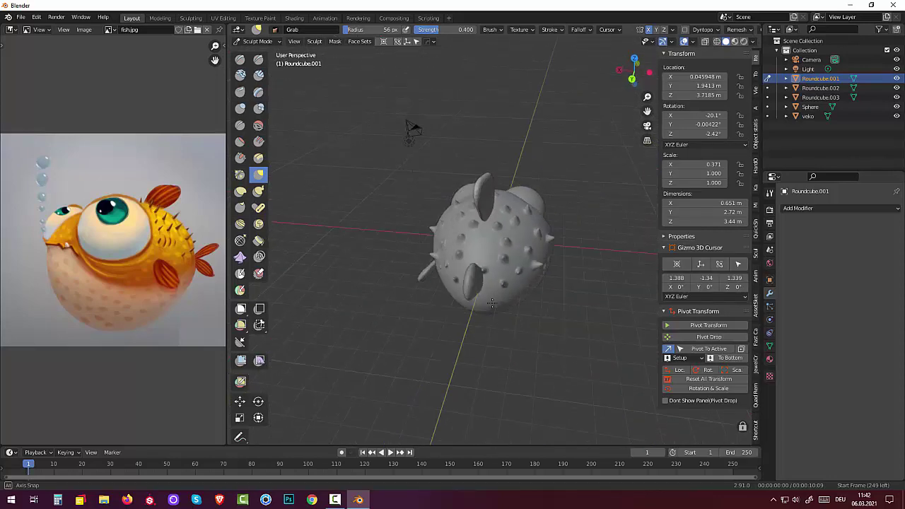
pyautogui.moveTo(502, 194); pyautogui.dragTo(506, 192)
pyautogui.moveTo(506, 193); pyautogui.dragTo(543, 165, button='middle')
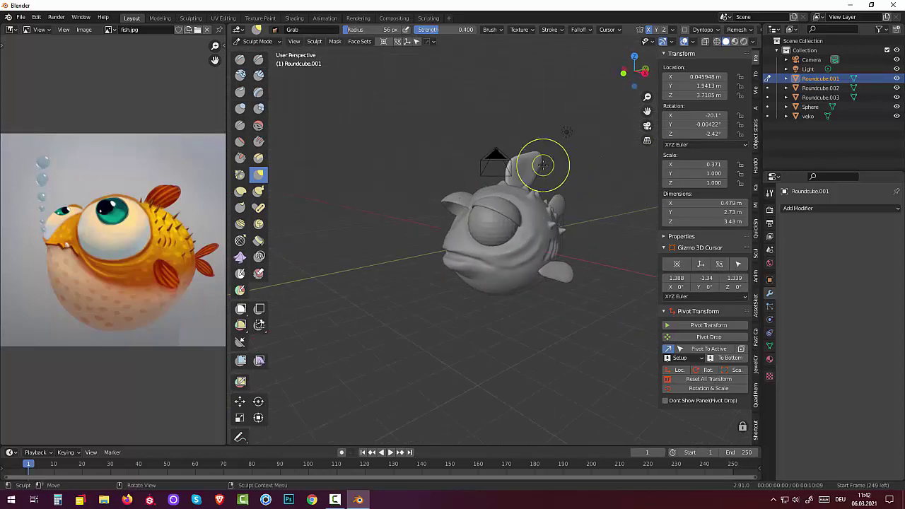
pyautogui.moveTo(542, 164)
pyautogui.mouseDown()
pyautogui.moveTo(529, 157)
pyautogui.moveTo(518, 170)
pyautogui.mouseUp()
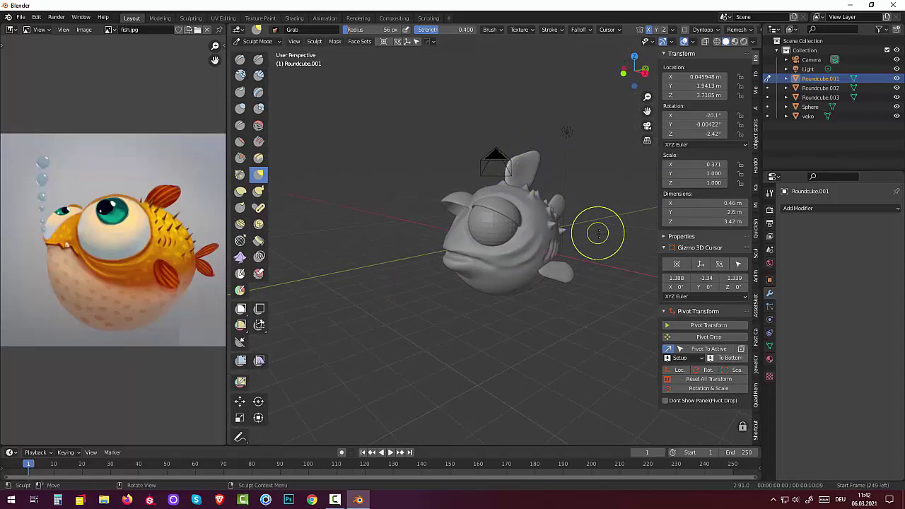
pyautogui.moveTo(596, 232)
pyautogui.mouseDown(button='middle')
pyautogui.moveTo(538, 248)
pyautogui.moveTo(549, 262)
pyautogui.mouseUp(button='middle')
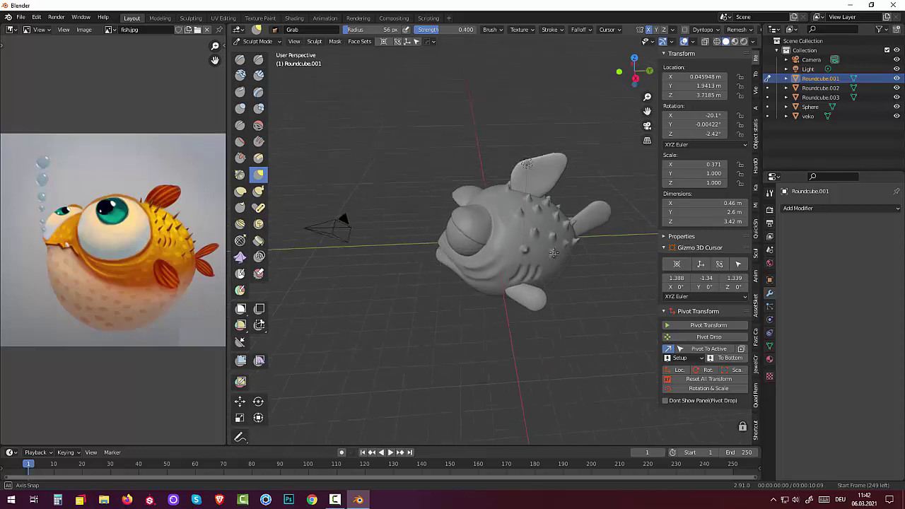
pyautogui.moveTo(513, 191)
pyautogui.mouseDown()
pyautogui.moveTo(514, 169)
pyautogui.moveTo(515, 177)
pyautogui.moveTo(563, 178)
pyautogui.mouseUp()
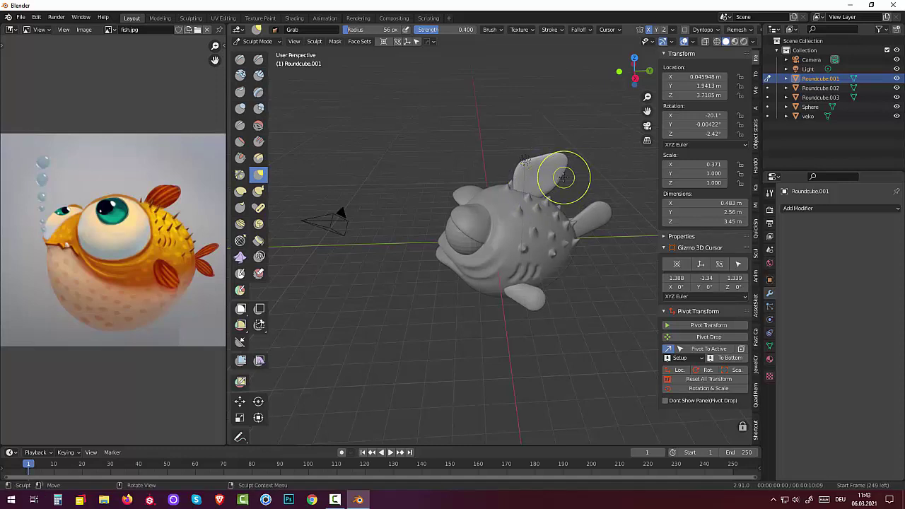
# Shrink the Grab brush to 27 px and refine the top fin's tip
pyautogui.press('f')
pyautogui.click(557, 179)
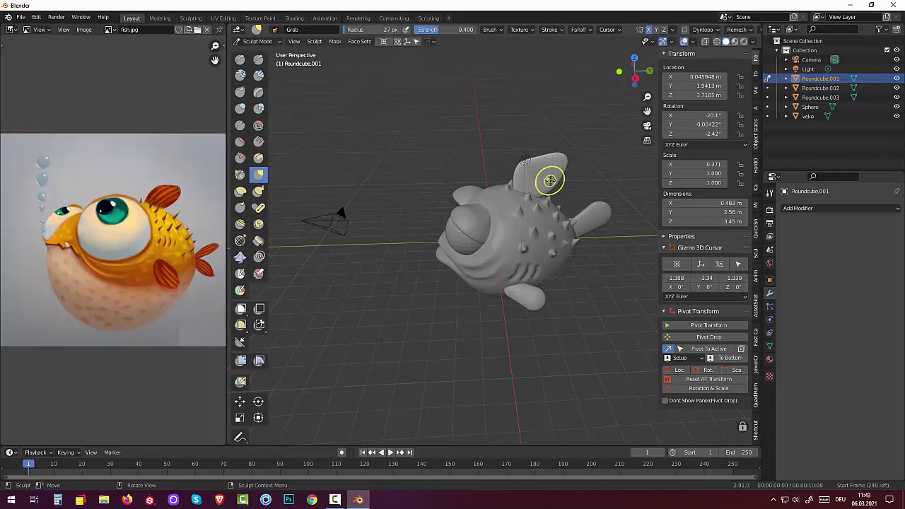
pyautogui.moveTo(557, 178); pyautogui.dragTo(577, 154)
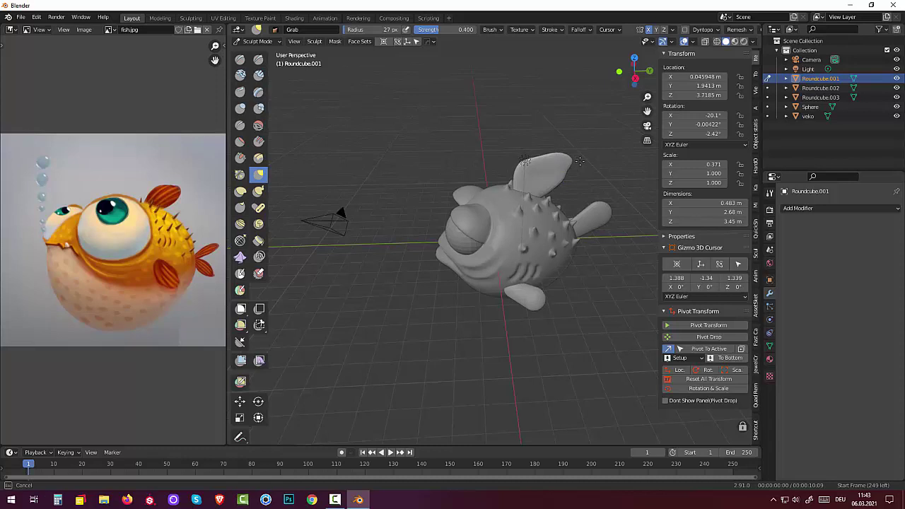
pyautogui.moveTo(578, 159); pyautogui.dragTo(579, 157)
pyautogui.moveTo(579, 157); pyautogui.dragTo(567, 167, button='middle')
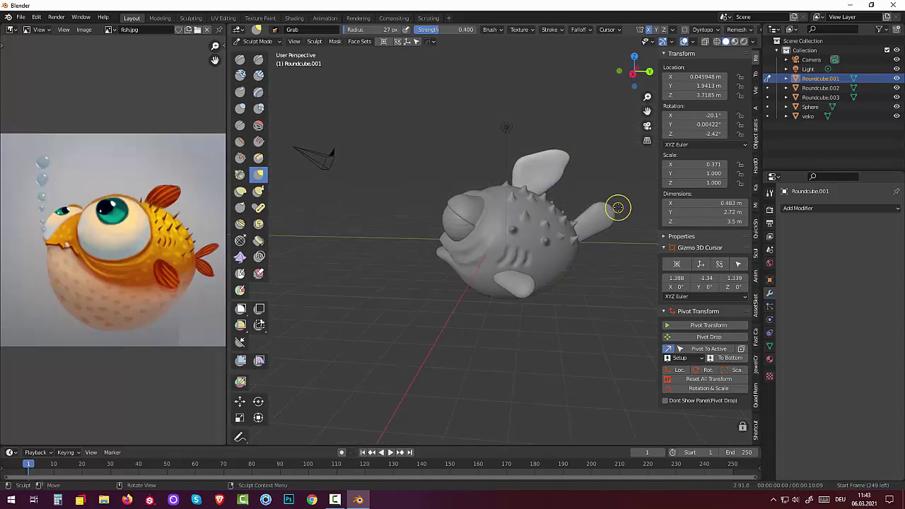
# Select the tail fin Roundcube.002 and Grab-sculpt its tip up and outward
pyautogui.click(267, 42)
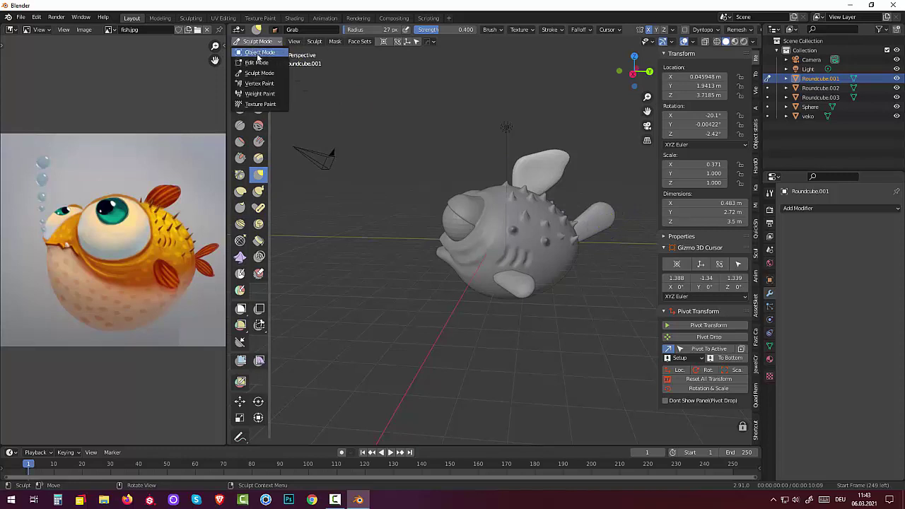
pyautogui.click(260, 56)
pyautogui.click(602, 222)
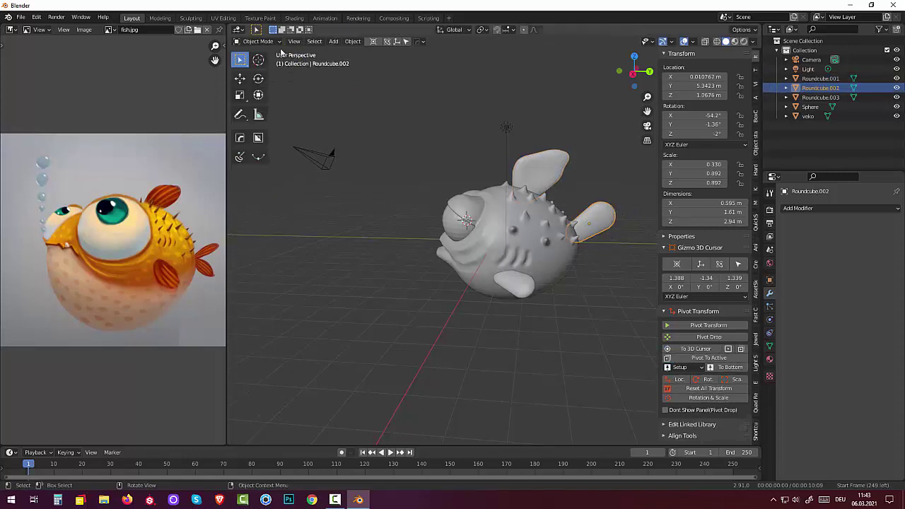
pyautogui.click(261, 41)
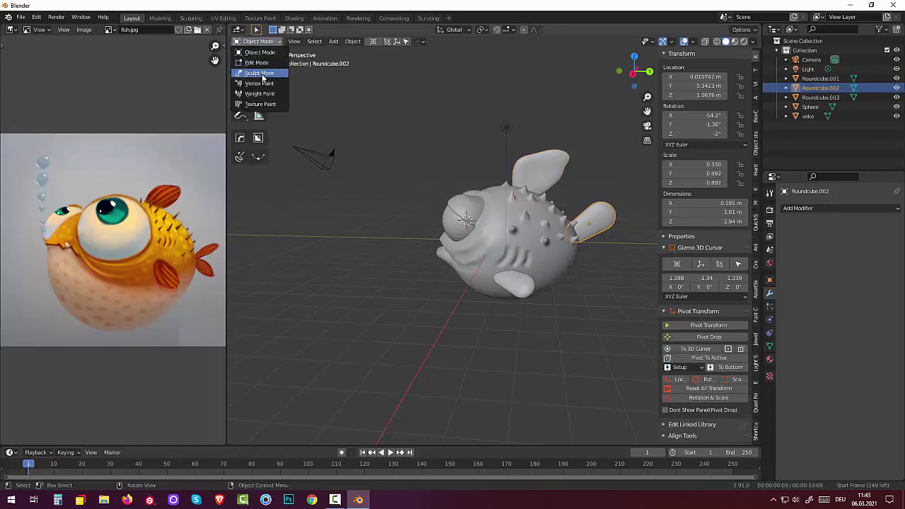
pyautogui.click(262, 74)
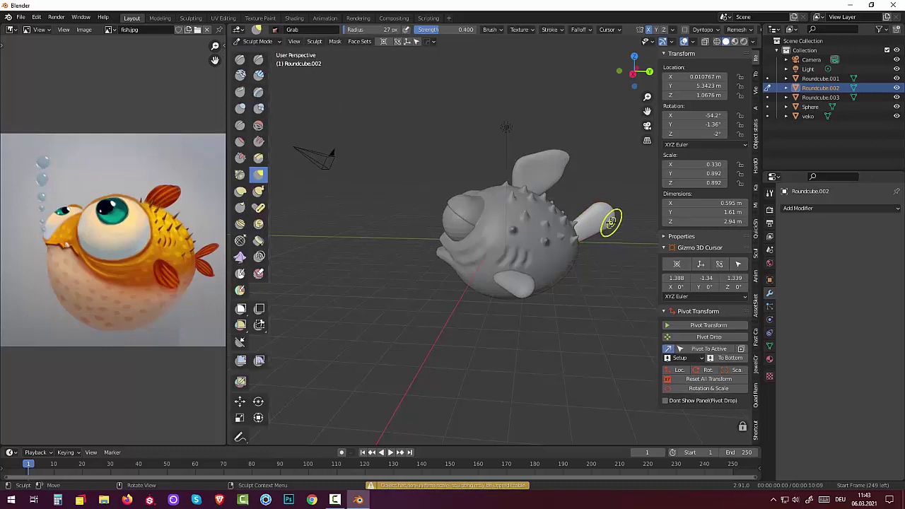
pyautogui.moveTo(610, 222); pyautogui.dragTo(622, 206)
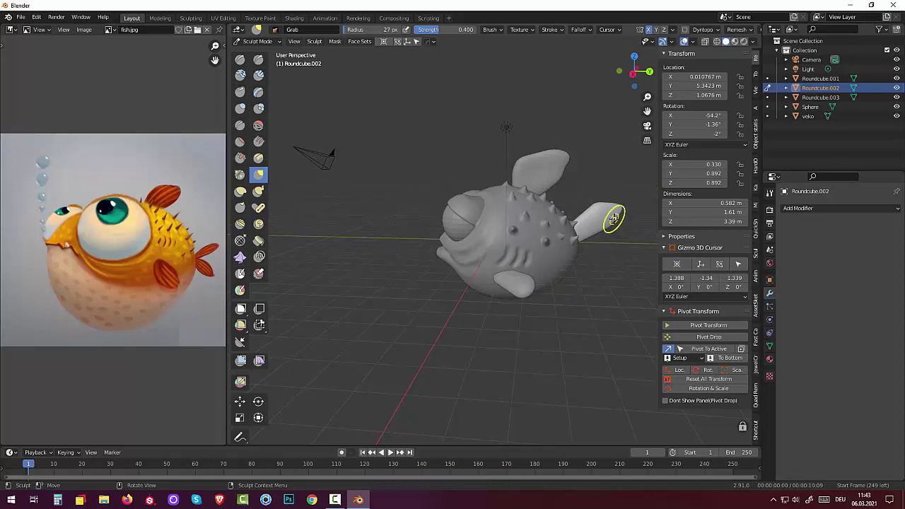
pyautogui.moveTo(610, 218)
pyautogui.mouseDown()
pyautogui.moveTo(619, 217)
pyautogui.moveTo(616, 192)
pyautogui.moveTo(603, 200)
pyautogui.mouseUp()
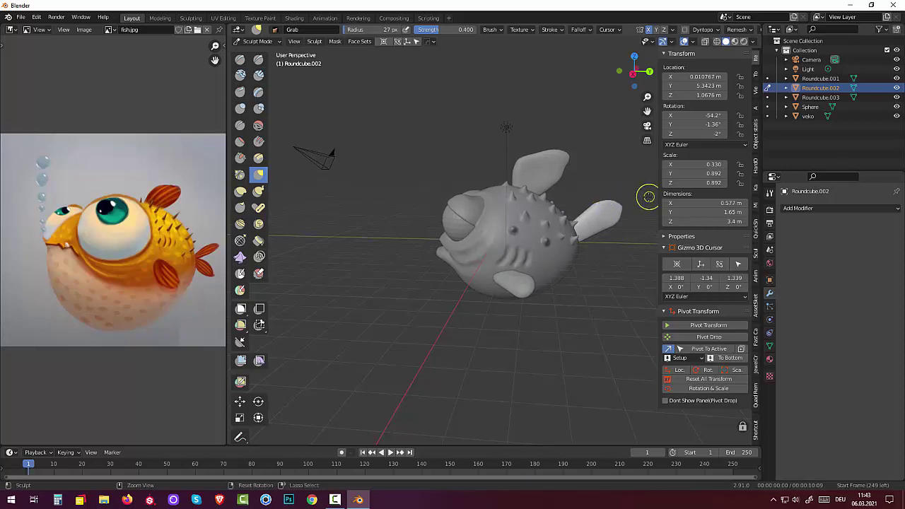
# Undo the trial edits and sculpt the tail fin from an orthographic right view with a 52 px brush
pyautogui.hotkey('ctrl', 'z')
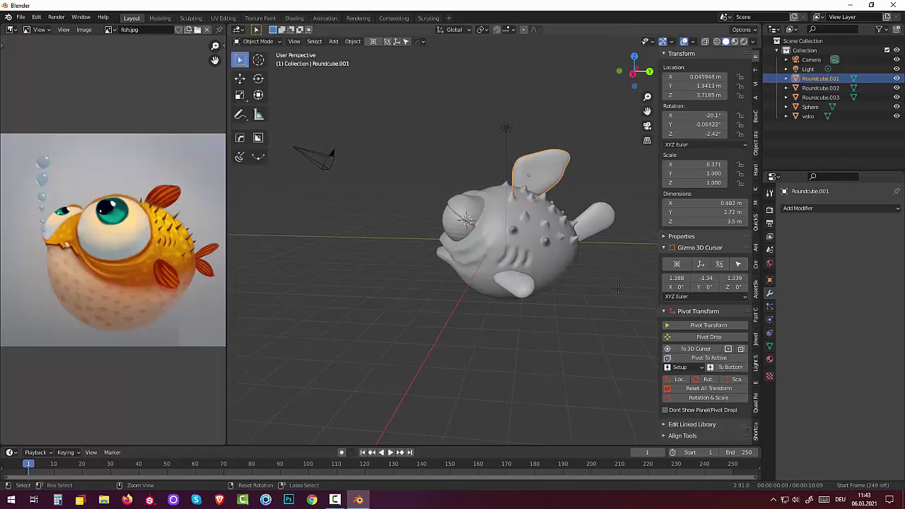
pyautogui.click(600, 223)
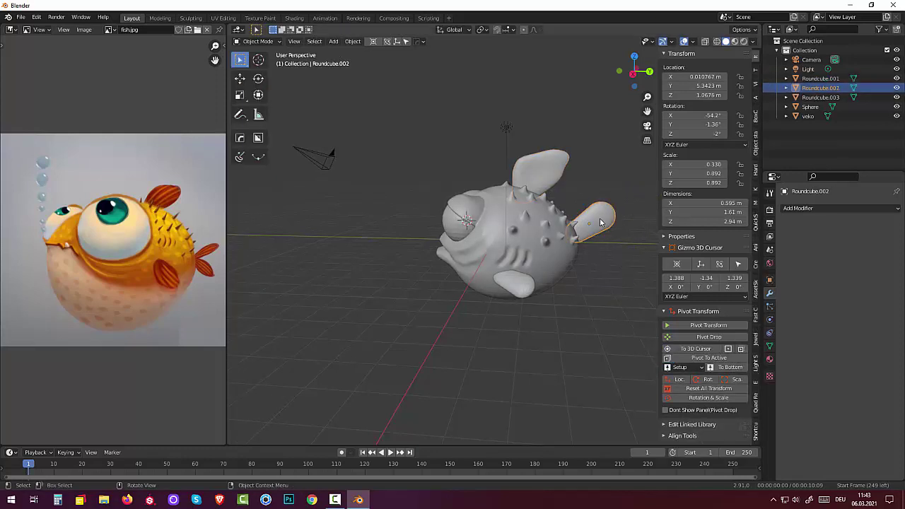
pyautogui.click(258, 41)
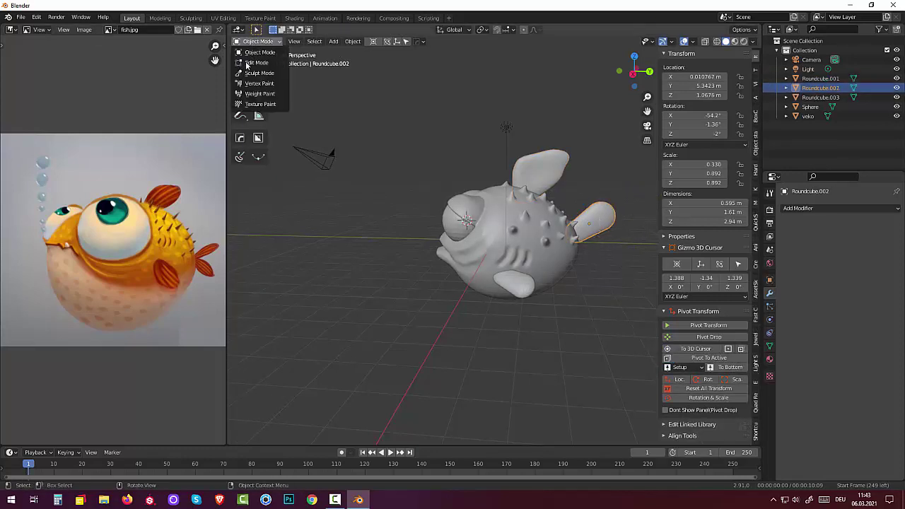
pyautogui.click(256, 74)
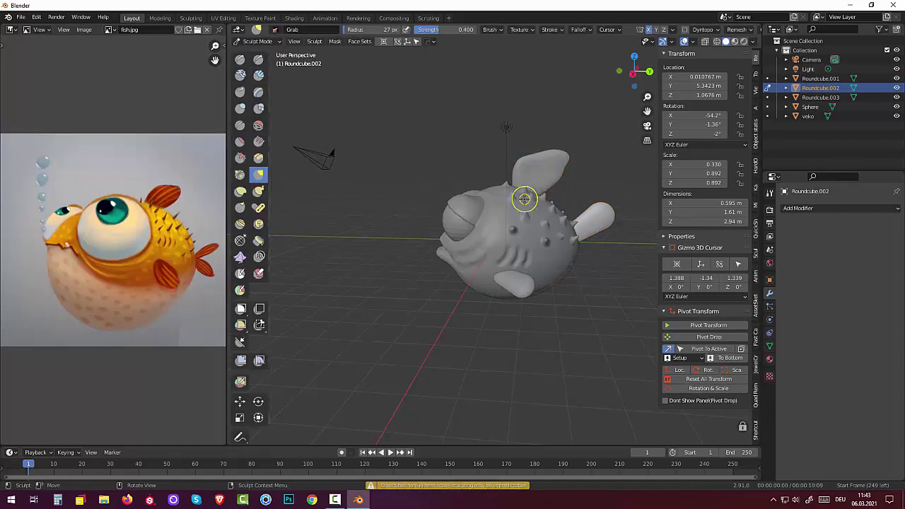
pyautogui.press('KP_5')
pyautogui.press('KP_3')
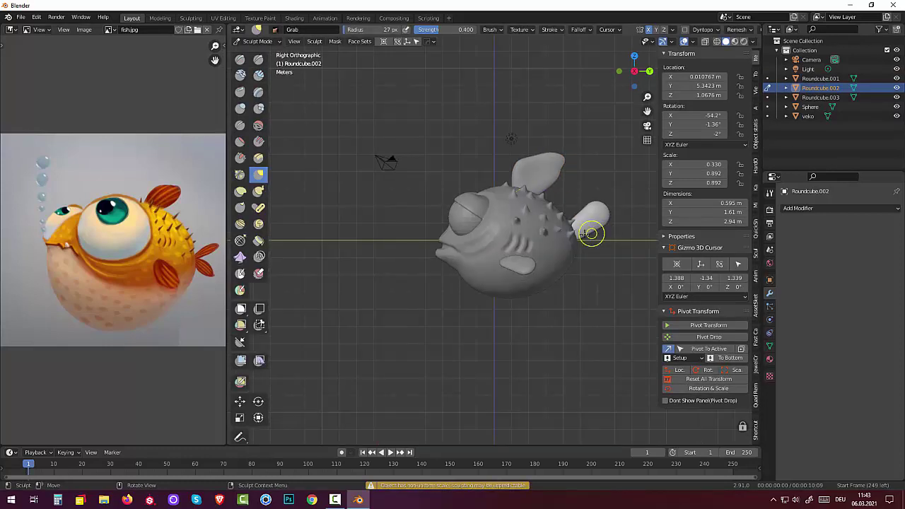
pyautogui.press('f')
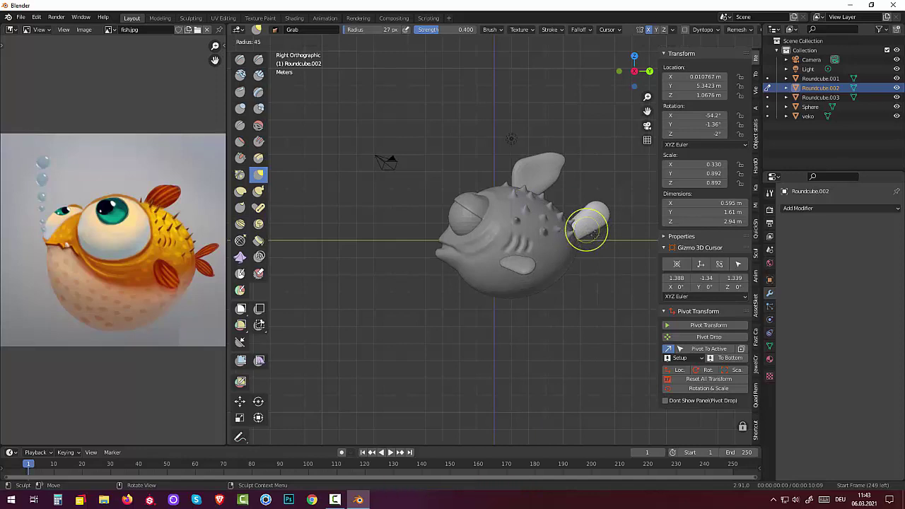
pyautogui.click(591, 236)
# Grab-pull the tail fin up and outward into a larger fan shape
pyautogui.moveTo(598, 239)
pyautogui.mouseDown()
pyautogui.moveTo(604, 221)
pyautogui.moveTo(587, 212)
pyautogui.moveTo(598, 228)
pyautogui.mouseUp()
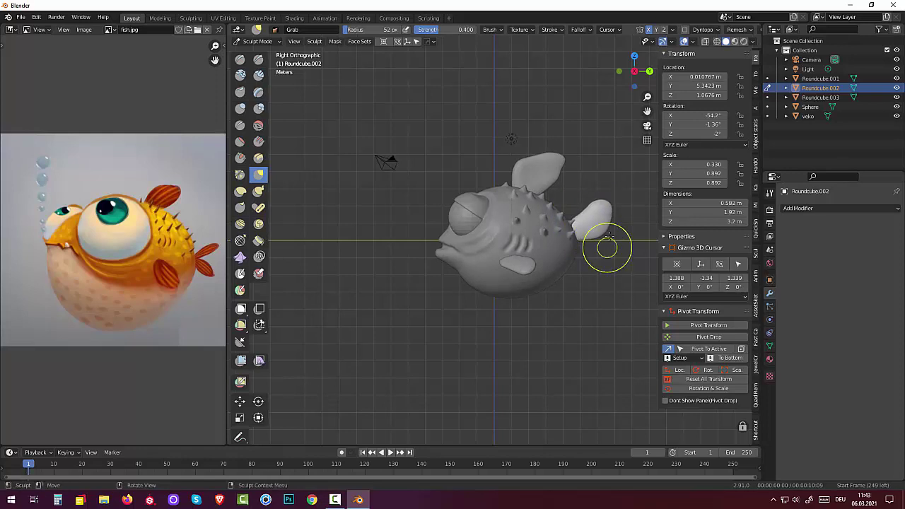
pyautogui.moveTo(605, 247)
pyautogui.mouseDown()
pyautogui.moveTo(616, 204)
pyautogui.moveTo(597, 203)
pyautogui.mouseUp()
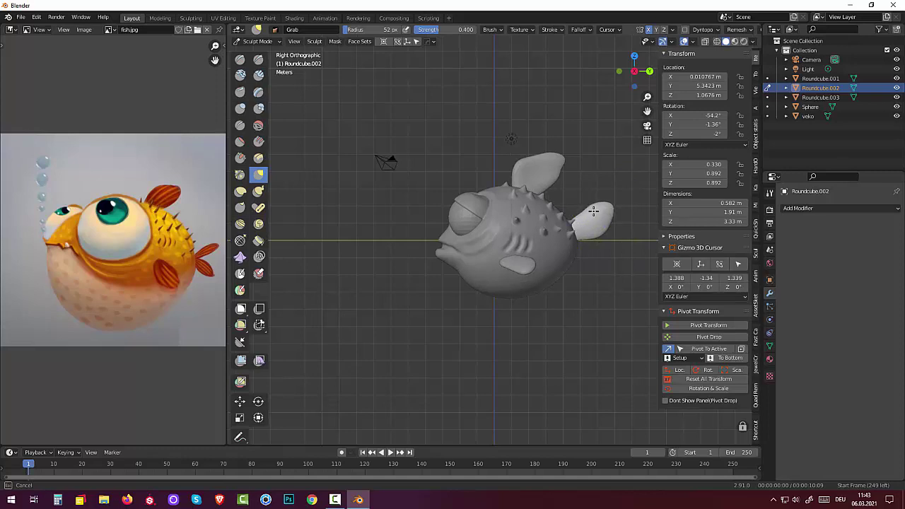
pyautogui.moveTo(593, 211)
pyautogui.mouseDown()
pyautogui.moveTo(614, 207)
pyautogui.moveTo(581, 214)
pyautogui.mouseUp()
pyautogui.moveTo(606, 337); pyautogui.dragTo(504, 330, button='middle')
pyautogui.moveTo(502, 239); pyautogui.dragTo(500, 222)
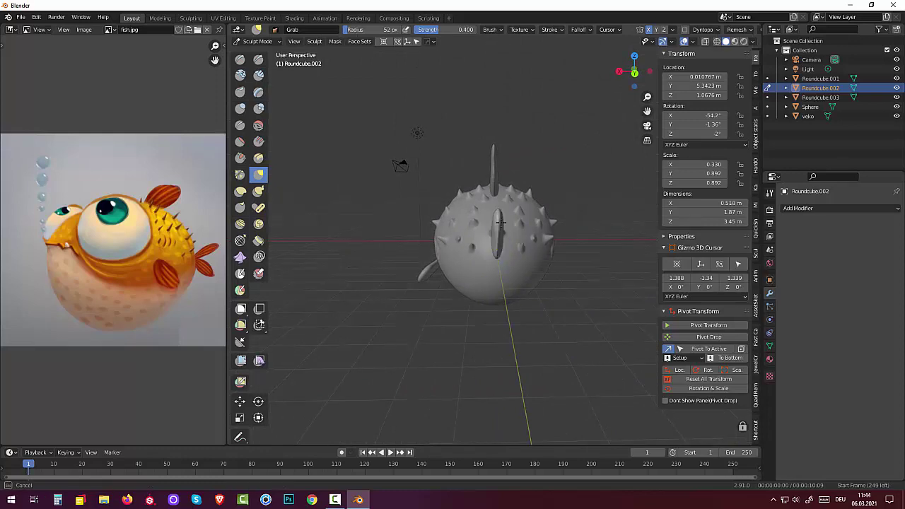
pyautogui.moveTo(495, 223)
pyautogui.mouseDown(button='middle')
pyautogui.moveTo(615, 226)
pyautogui.moveTo(452, 212)
pyautogui.mouseUp(button='middle')
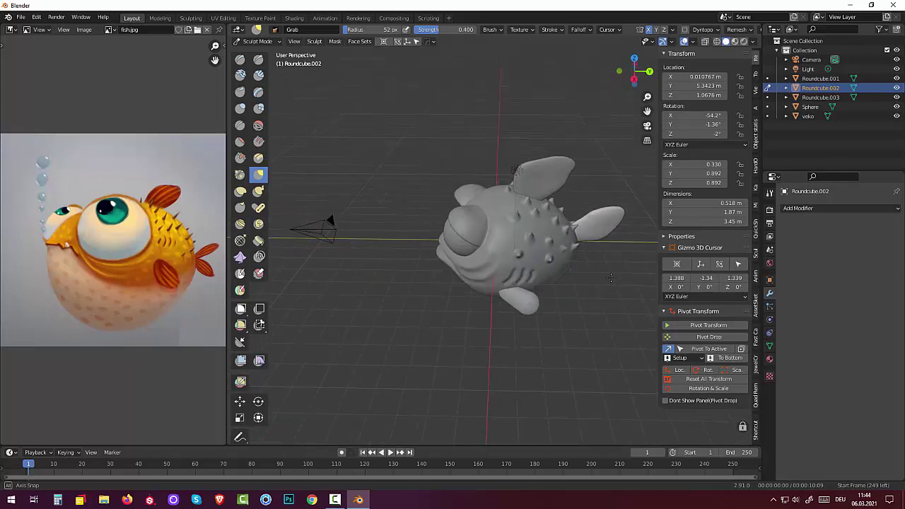
# Switch the tail fin to Edit Mode with circle selection active
pyautogui.click(267, 43)
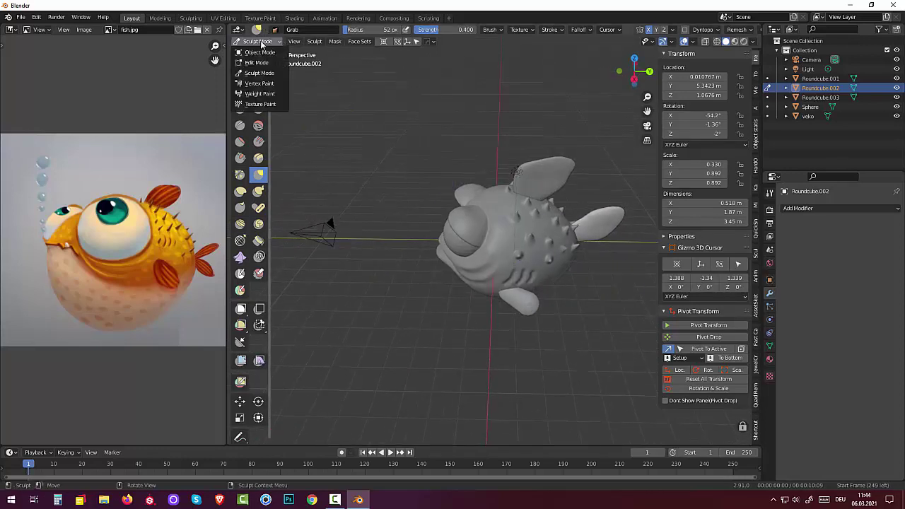
pyautogui.click(262, 54)
pyautogui.press('c')
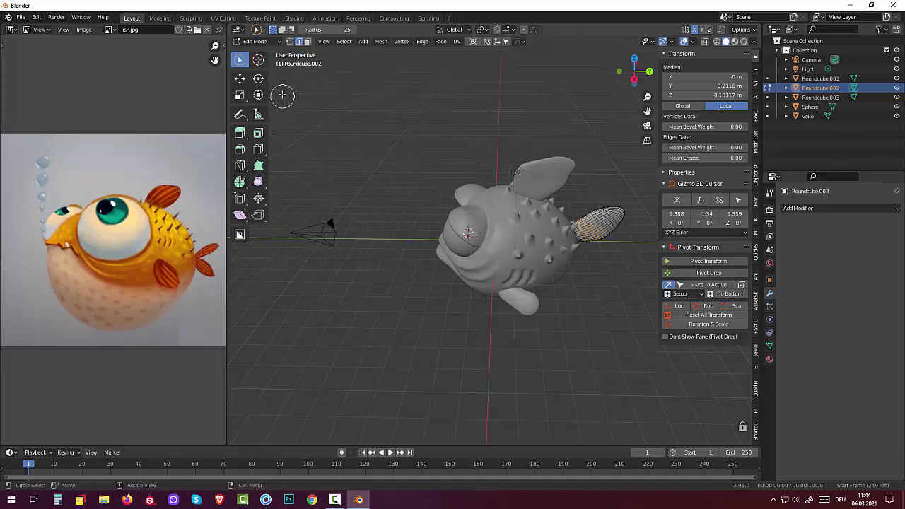
pyautogui.click(255, 41)
# Grab-sculpt the lower side fin Roundcube.003 into a new shape
pyautogui.click(255, 55)
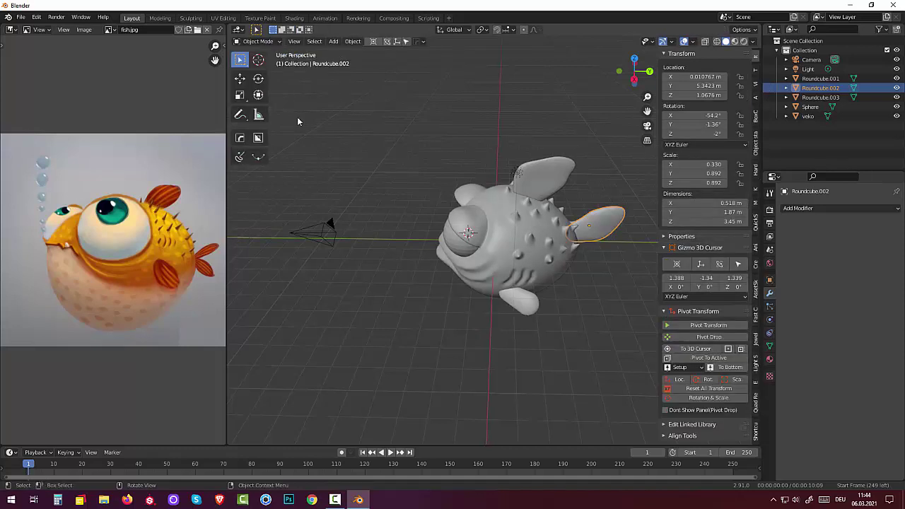
pyautogui.click(530, 310)
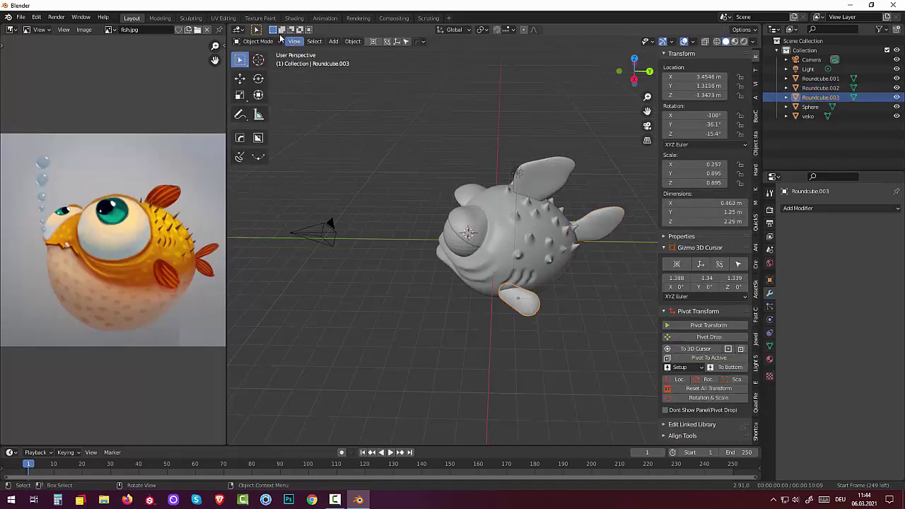
pyautogui.click(263, 41)
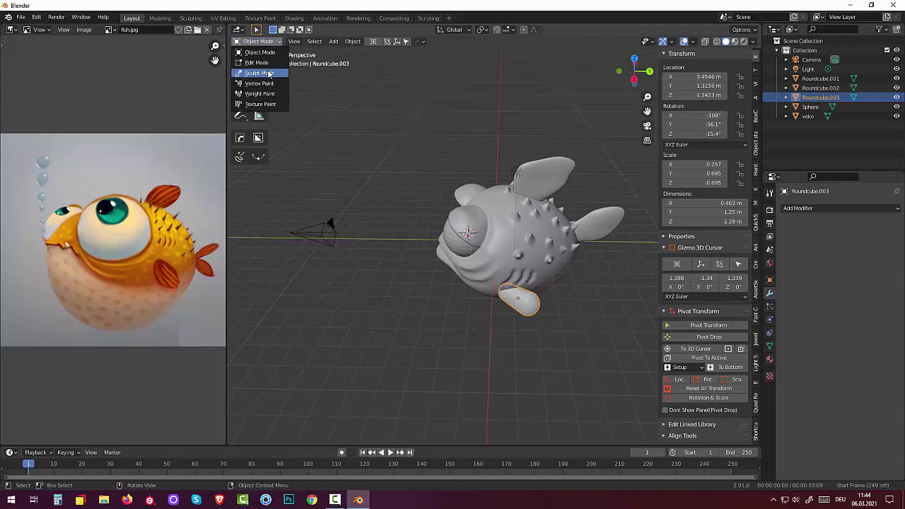
pyautogui.click(259, 74)
pyautogui.moveTo(515, 303)
pyautogui.mouseDown()
pyautogui.moveTo(507, 308)
pyautogui.moveTo(507, 298)
pyautogui.moveTo(535, 303)
pyautogui.moveTo(521, 316)
pyautogui.moveTo(582, 309)
pyautogui.mouseUp()
pyautogui.moveTo(582, 309); pyautogui.dragTo(559, 184, button='middle')
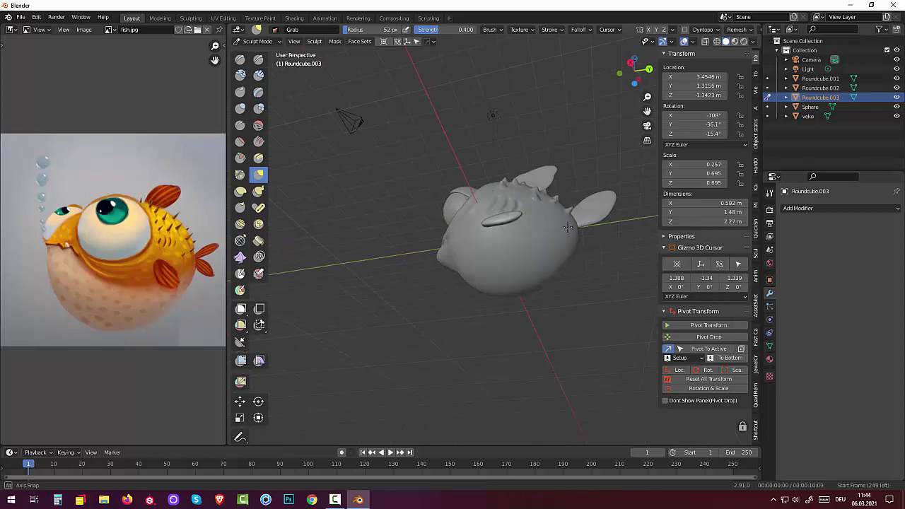
pyautogui.moveTo(545, 183); pyautogui.dragTo(510, 176)
pyautogui.moveTo(509, 178)
pyautogui.mouseDown(button='middle')
pyautogui.moveTo(544, 227)
pyautogui.moveTo(535, 270)
pyautogui.mouseUp(button='middle')
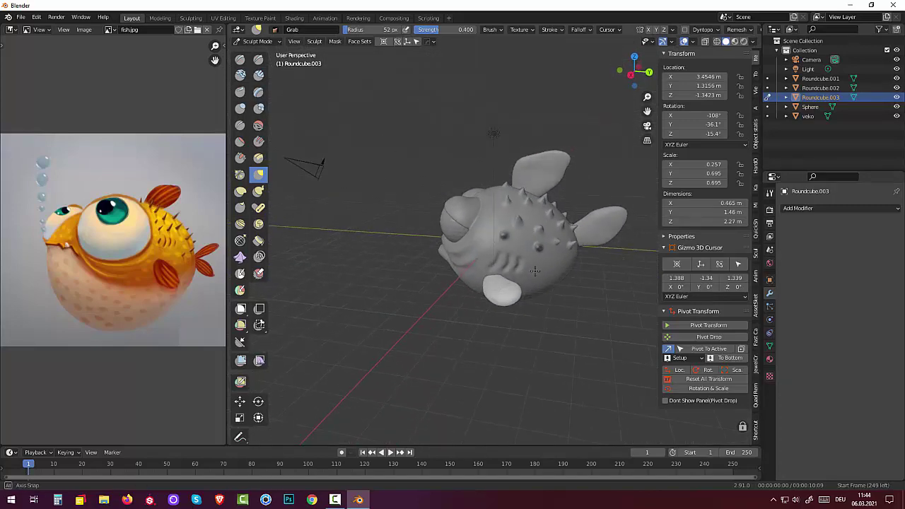
pyautogui.moveTo(535, 271); pyautogui.dragTo(545, 248, button='middle')
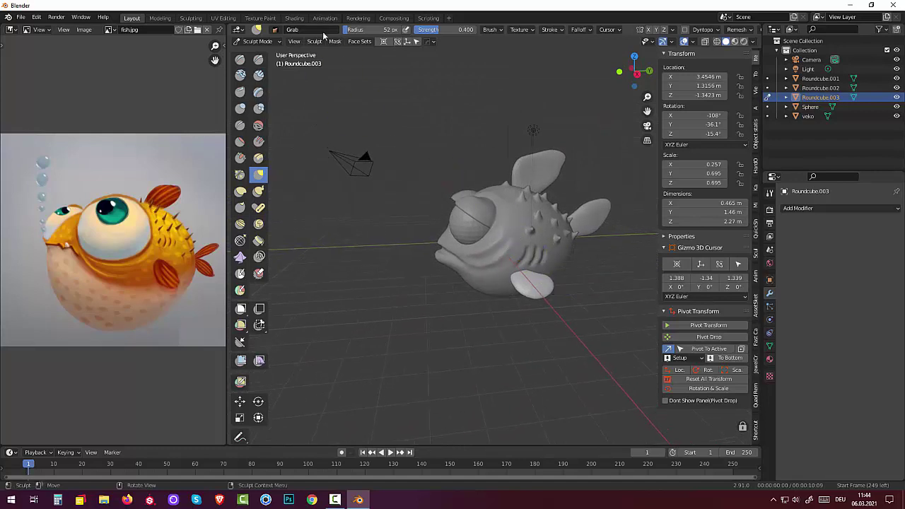
# Return to Object Mode and select the tail fin
pyautogui.click(259, 43)
pyautogui.click(259, 52)
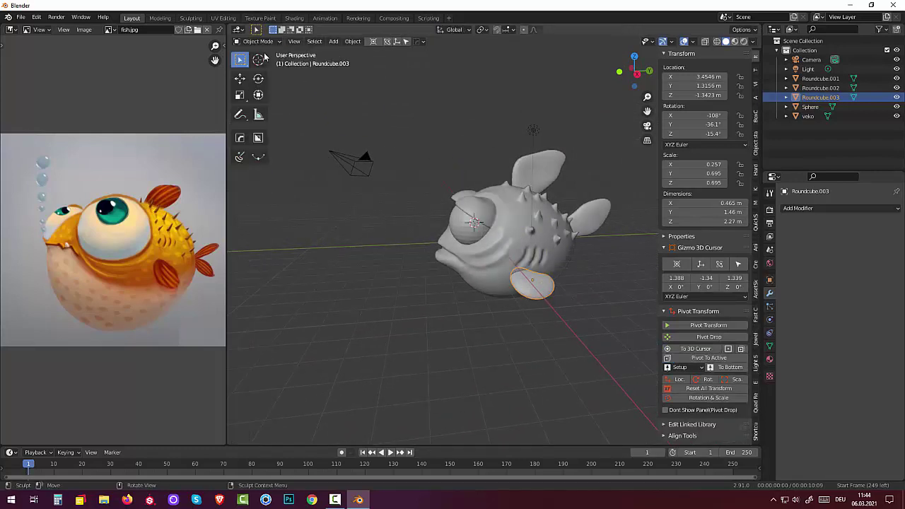
pyautogui.click(589, 223)
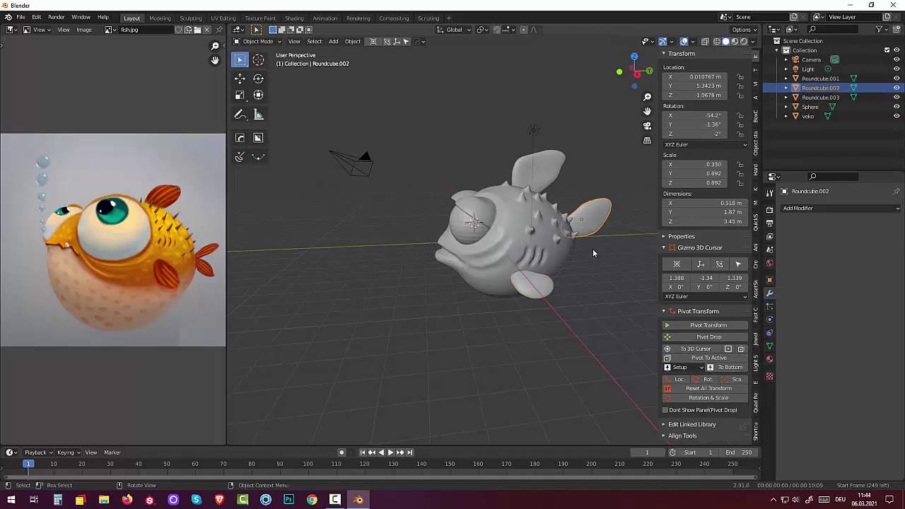
pyautogui.moveTo(593, 251); pyautogui.dragTo(562, 244, button='middle')
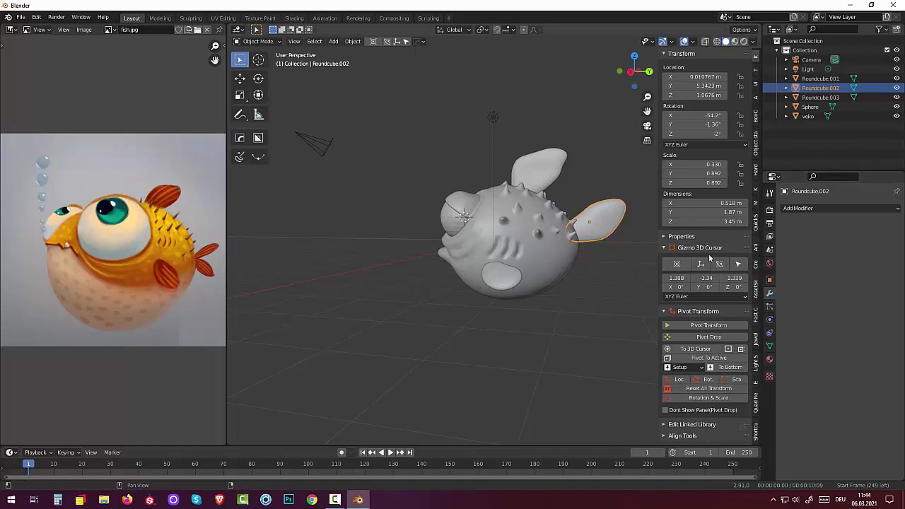
# Reset the tail fin's transforms, then add and apply a Z-axis Mirror modifier
pyautogui.click(709, 388)
pyautogui.click(800, 210)
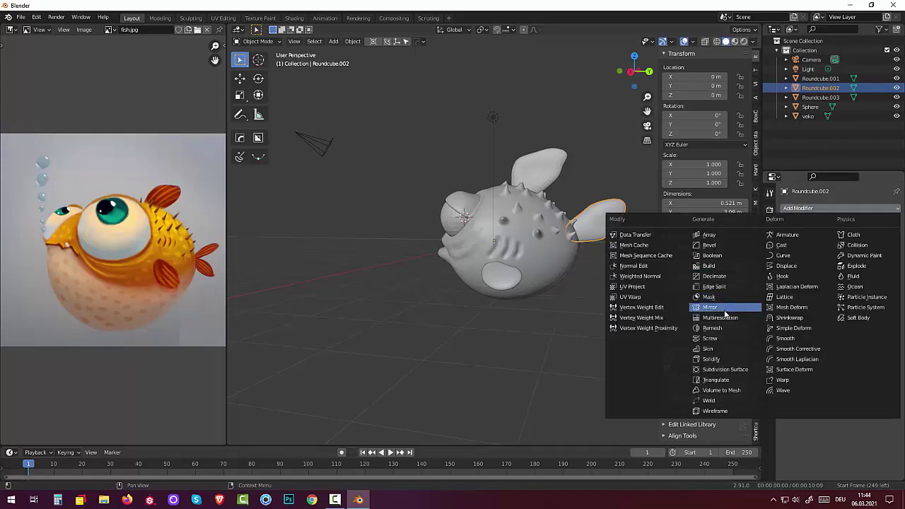
pyautogui.click(722, 311)
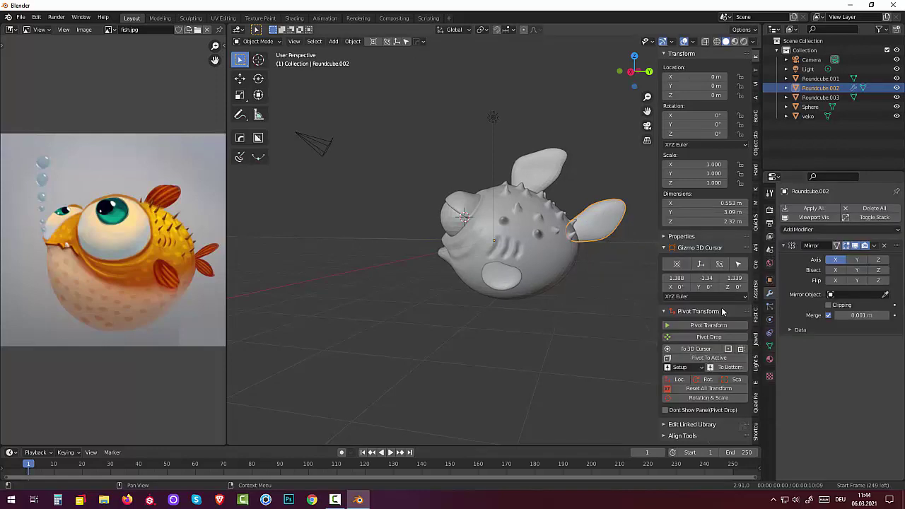
pyautogui.click(878, 261)
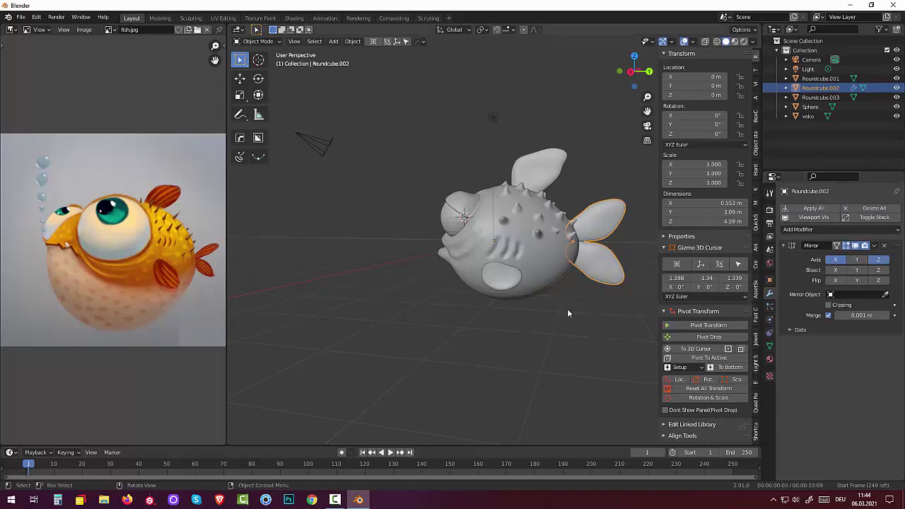
pyautogui.click(874, 245)
pyautogui.click(843, 257)
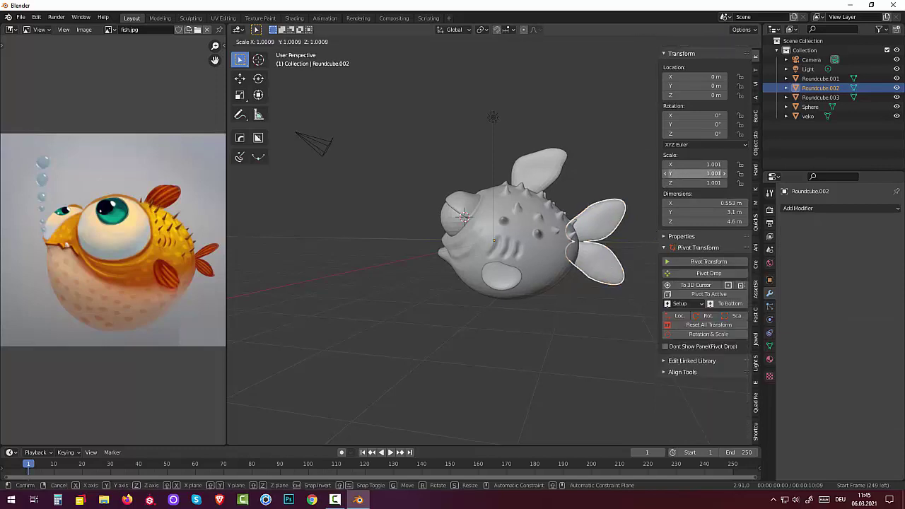
# Set the tail fin's origin to its geometry and scale it to 0.718
pyautogui.press('s')
pyautogui.press('Escape')
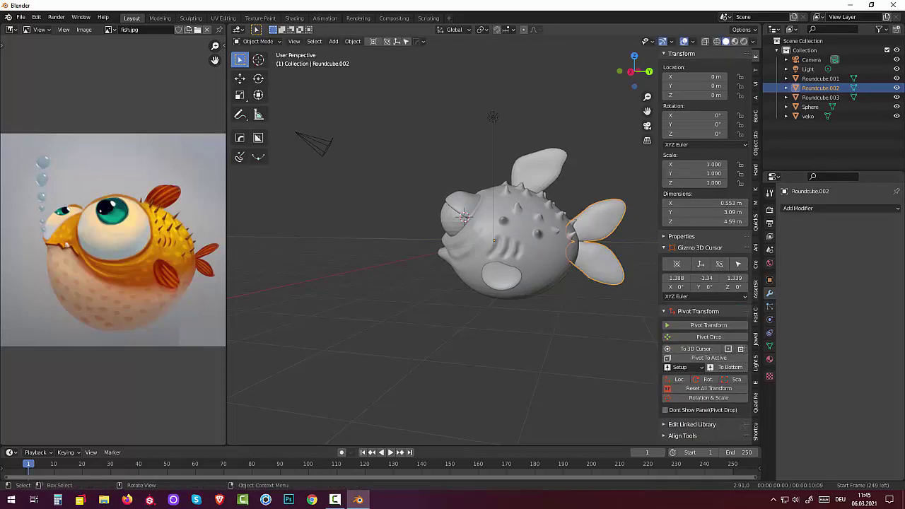
pyautogui.click(352, 41)
pyautogui.moveTo(367, 61)
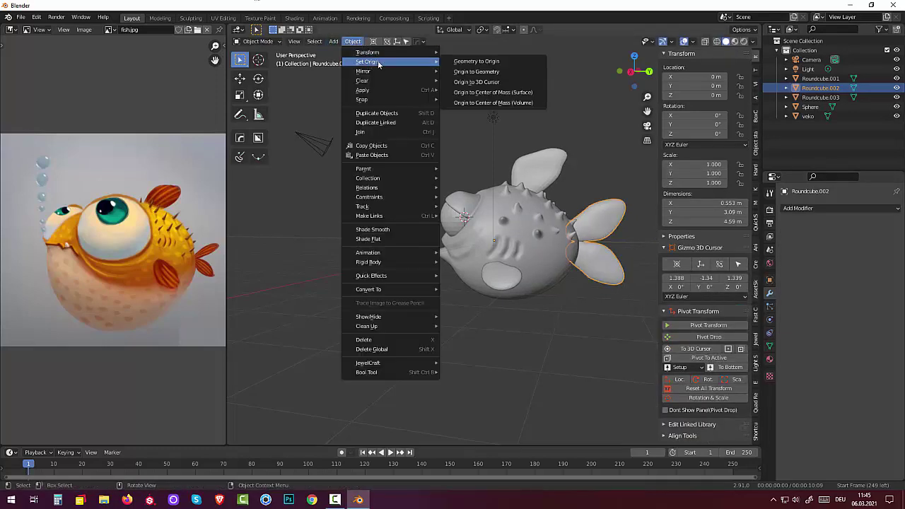
pyautogui.click(485, 73)
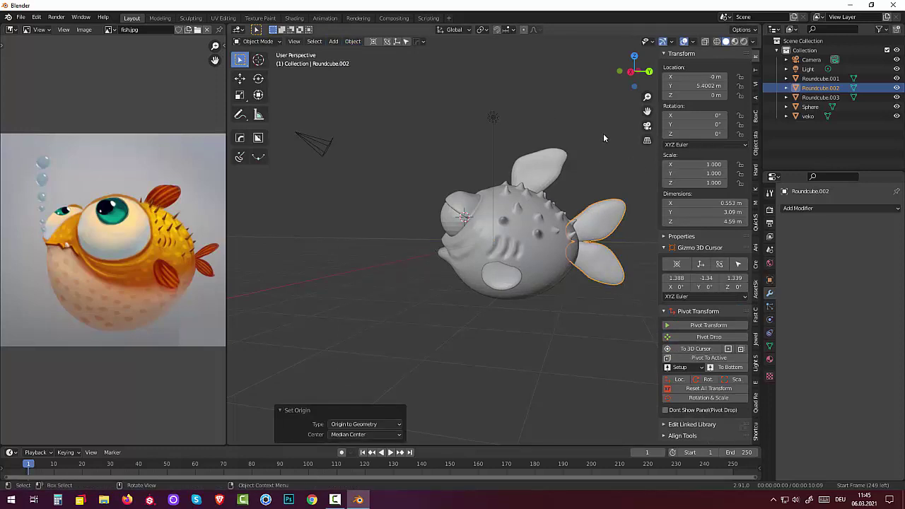
pyautogui.press('s')
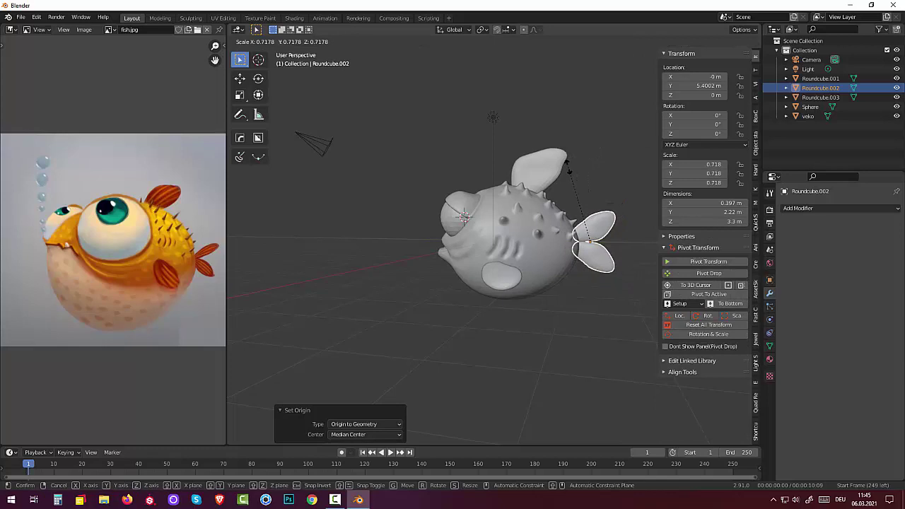
pyautogui.click(568, 169)
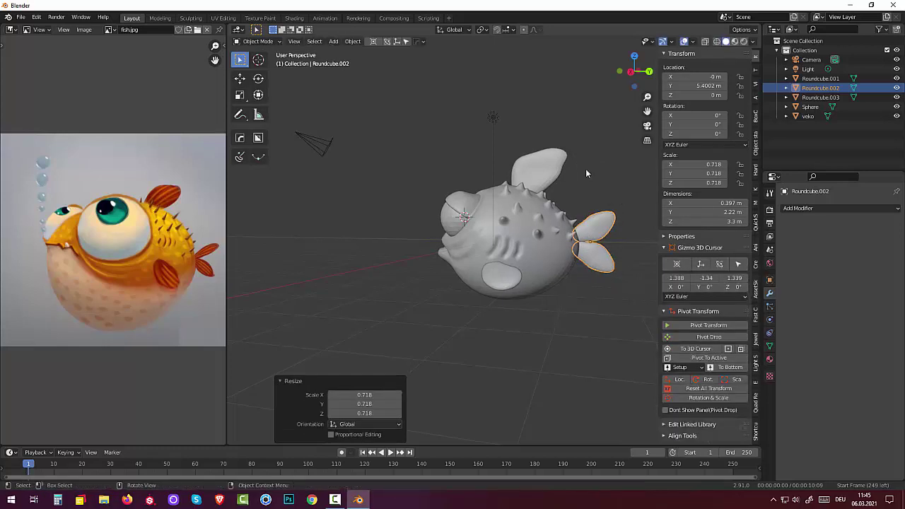
# Scale the top fin to 0.792 and lower it to Z 3.4016 m
pyautogui.click(543, 164)
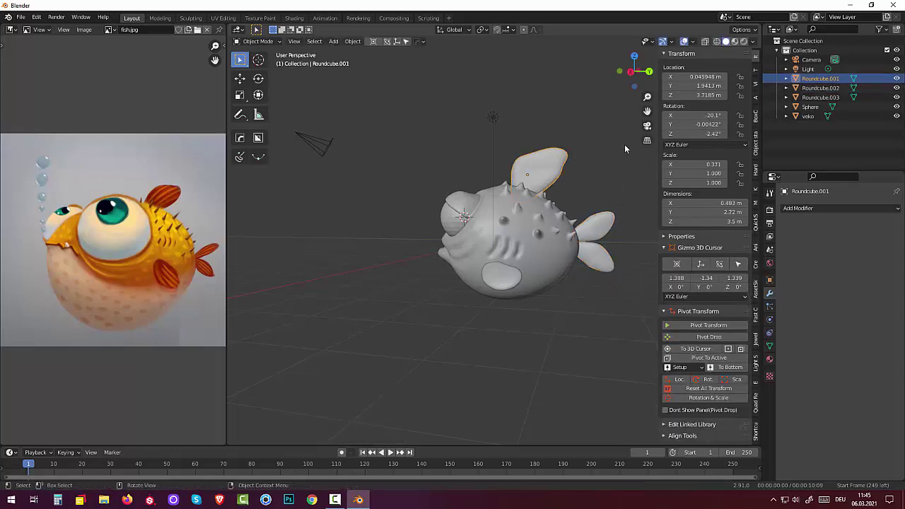
pyautogui.press('s')
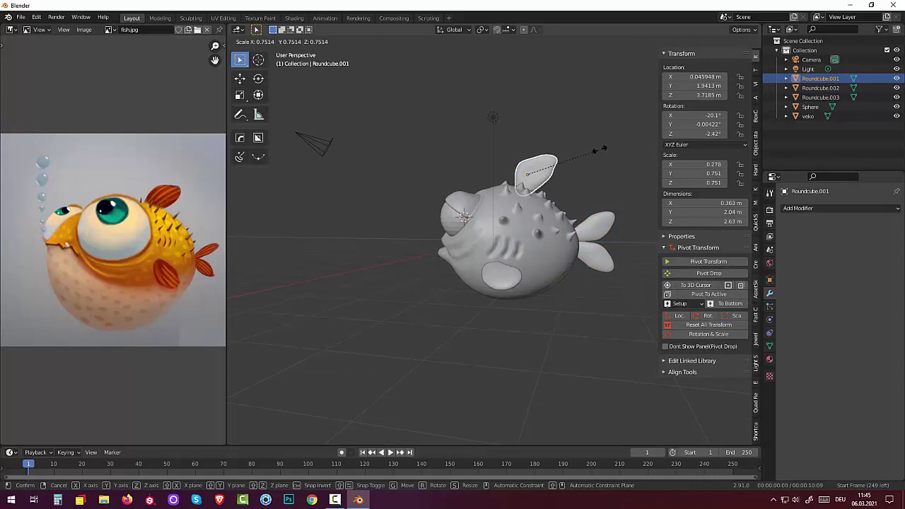
pyautogui.click(553, 171)
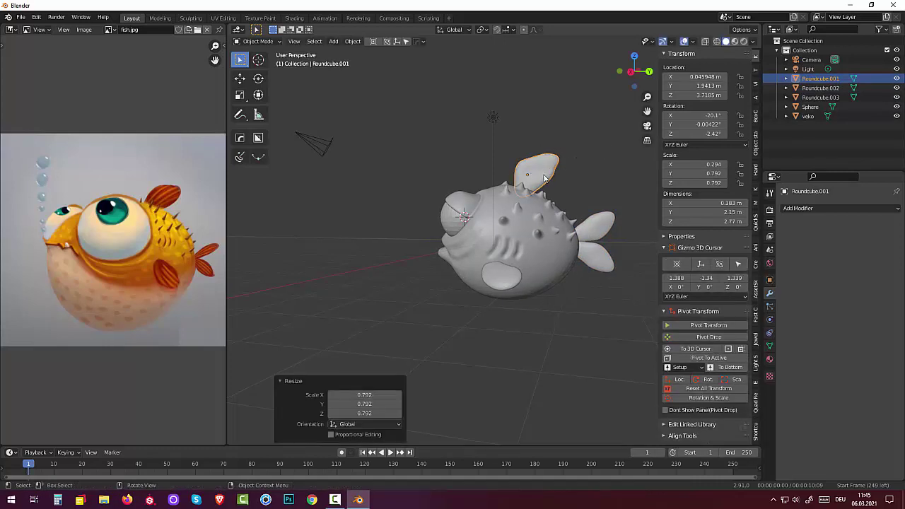
pyautogui.press('g')
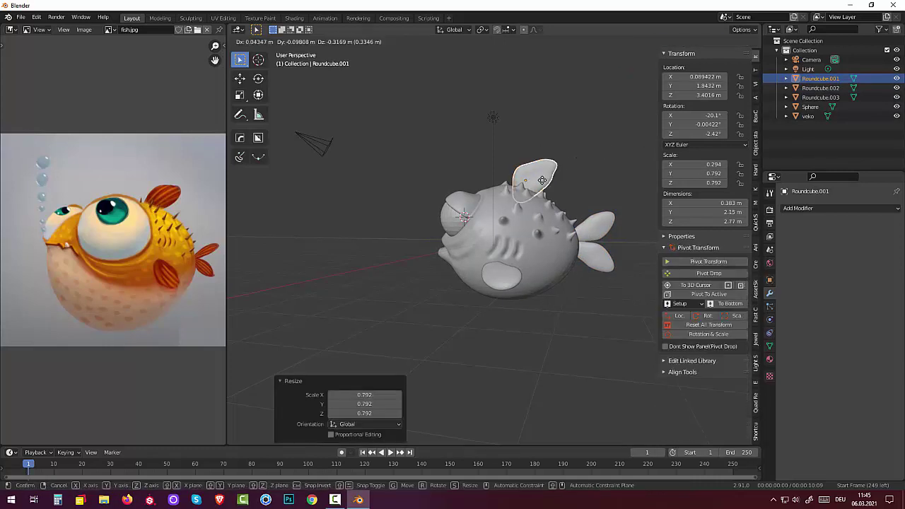
pyautogui.click(543, 184)
pyautogui.click(512, 286)
pyautogui.moveTo(513, 286)
pyautogui.mouseDown(button='middle')
pyautogui.moveTo(564, 344)
pyautogui.moveTo(565, 369)
pyautogui.moveTo(626, 359)
pyautogui.mouseUp(button='middle')
# Shrink the lower pectoral fin and reset its location, rotation and scale
pyautogui.press('s')
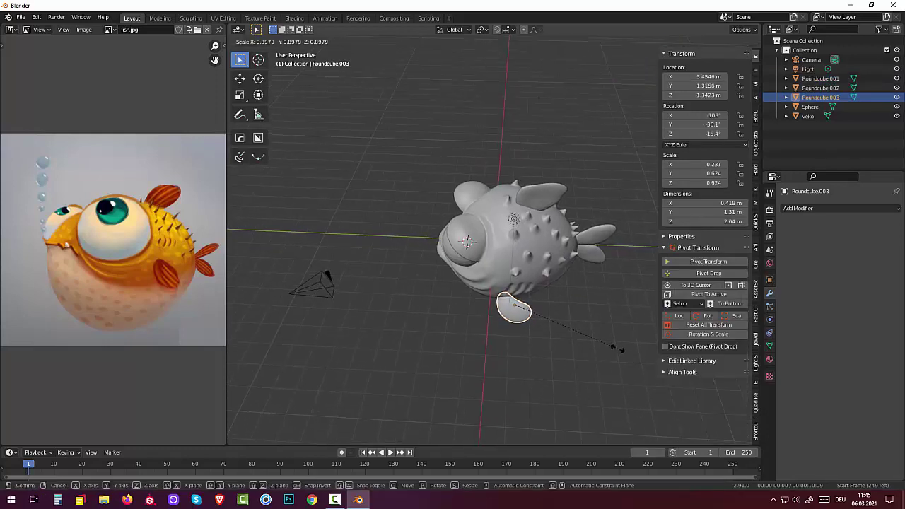
pyautogui.click(600, 340)
pyautogui.moveTo(595, 311)
pyautogui.mouseDown(button='middle')
pyautogui.moveTo(588, 239)
pyautogui.moveTo(613, 285)
pyautogui.mouseUp(button='middle')
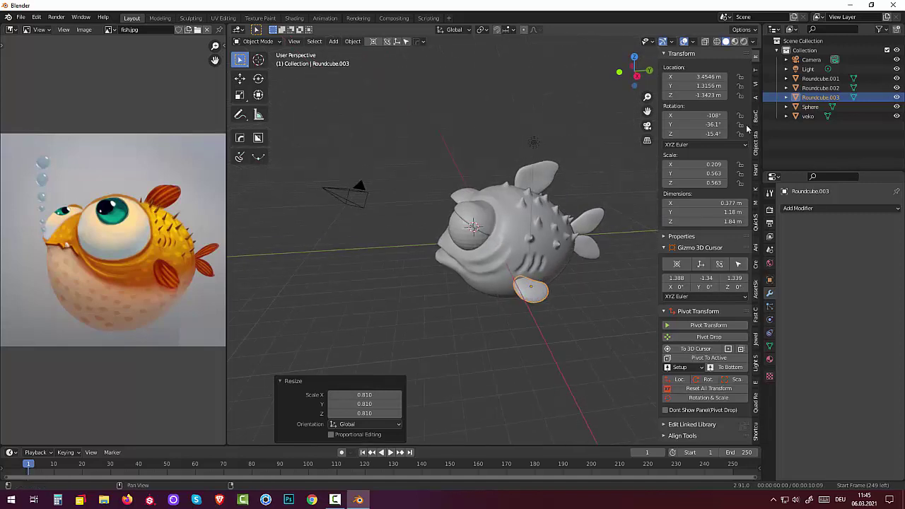
pyautogui.click(714, 390)
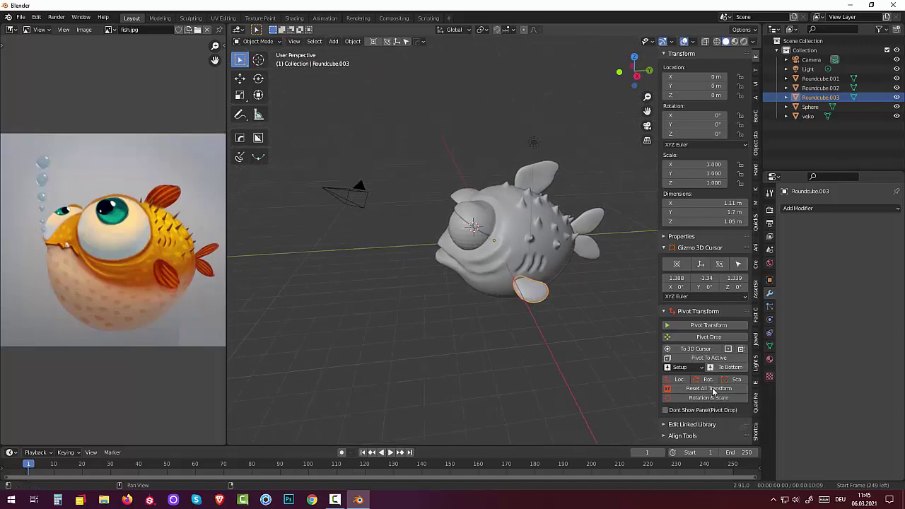
# Add a Mirror modifier across X to the pectoral fin Roundcube.003 and apply it
pyautogui.click(792, 210)
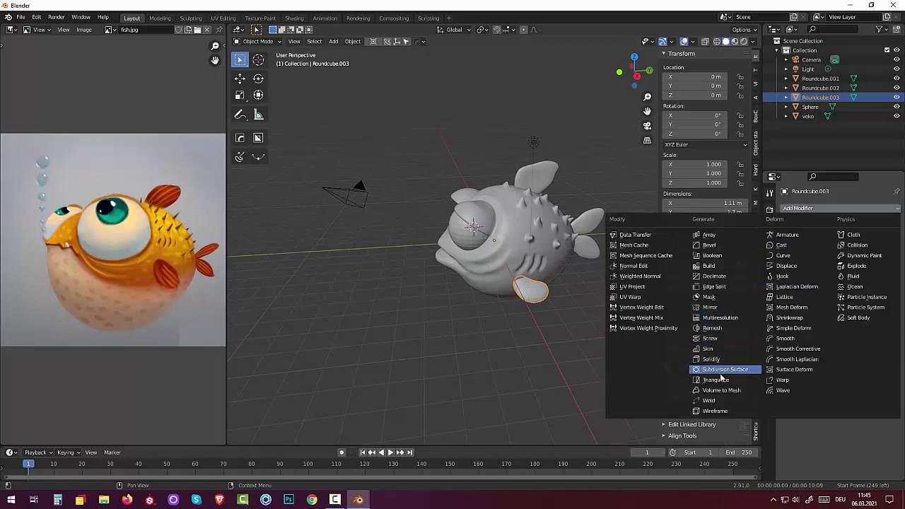
pyautogui.click(712, 310)
pyautogui.moveTo(412, 291)
pyautogui.mouseDown(button='middle')
pyautogui.moveTo(552, 309)
pyautogui.moveTo(597, 273)
pyautogui.moveTo(645, 261)
pyautogui.moveTo(559, 281)
pyautogui.moveTo(503, 277)
pyautogui.moveTo(416, 289)
pyautogui.moveTo(426, 278)
pyautogui.mouseUp(button='middle')
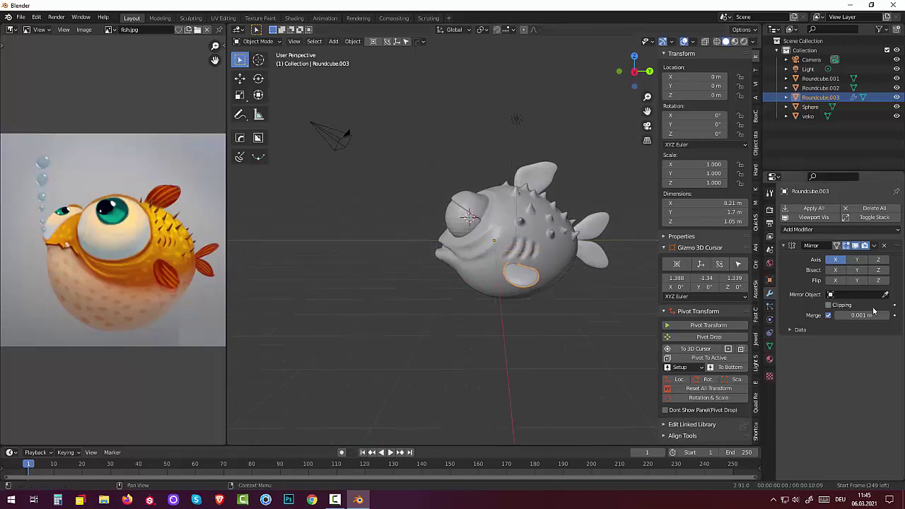
pyautogui.click(873, 245)
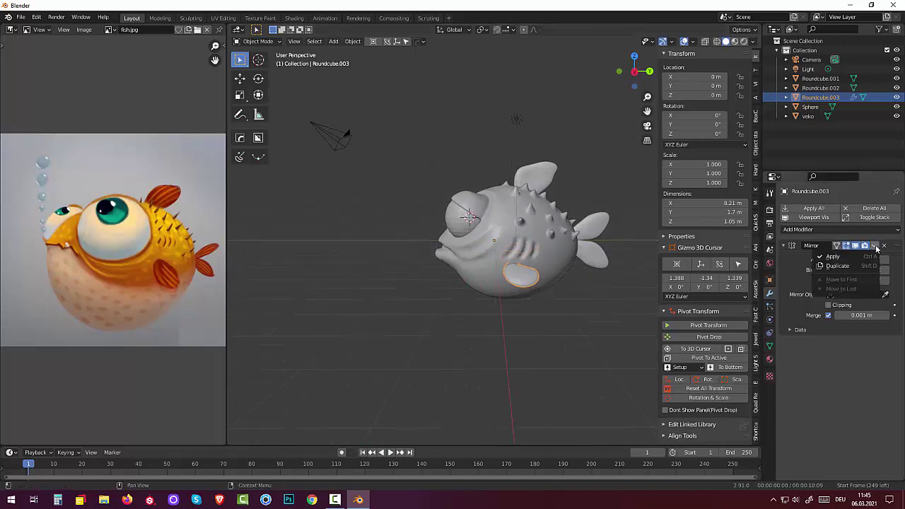
pyautogui.click(834, 257)
pyautogui.moveTo(551, 326)
pyautogui.mouseDown(button='middle')
pyautogui.moveTo(658, 341)
pyautogui.moveTo(236, 314)
pyautogui.moveTo(297, 311)
pyautogui.mouseUp(button='middle')
pyautogui.moveTo(756, 314)
pyautogui.mouseDown(button='middle')
pyautogui.moveTo(239, 315)
pyautogui.moveTo(236, 333)
pyautogui.moveTo(584, 334)
pyautogui.moveTo(521, 335)
pyautogui.mouseUp(button='middle')
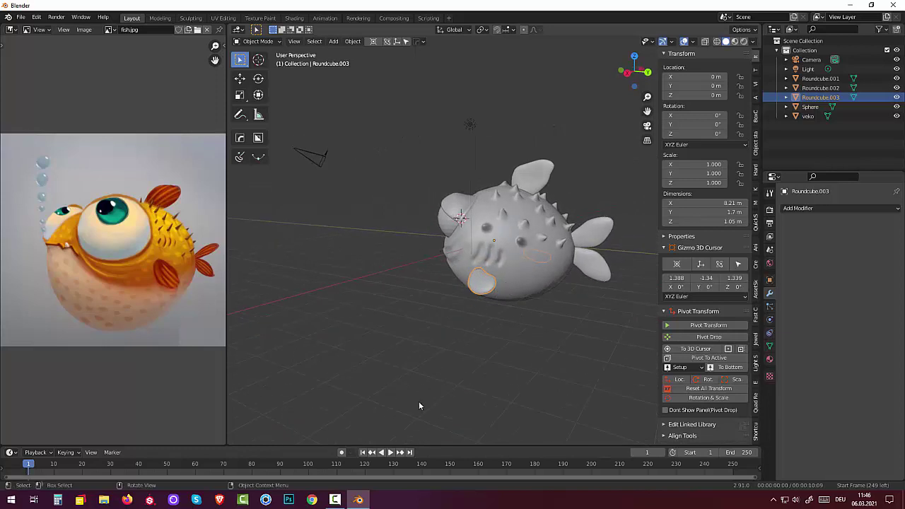
# Enter Sculpt Mode, check the remesh settings, then return to Object Mode
pyautogui.click(336, 500)
pyautogui.click(336, 500)
pyautogui.click(258, 42)
pyautogui.click(261, 74)
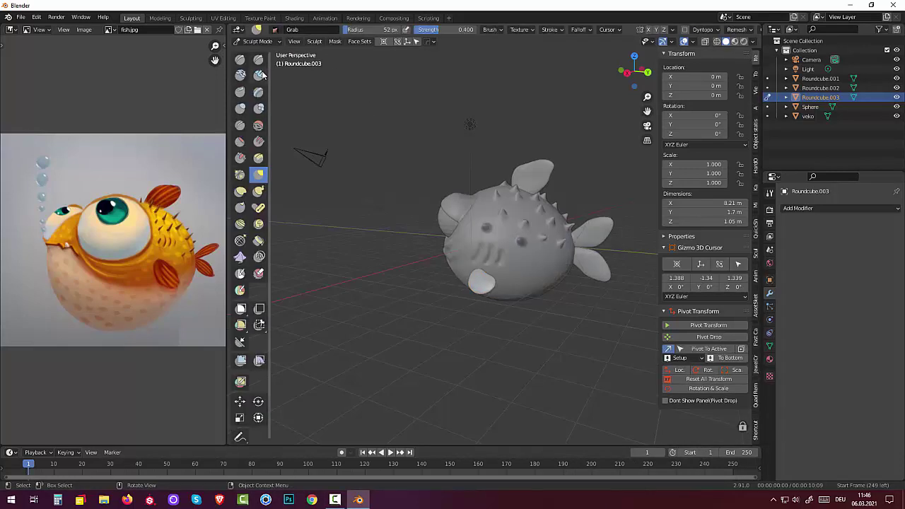
pyautogui.click(732, 31)
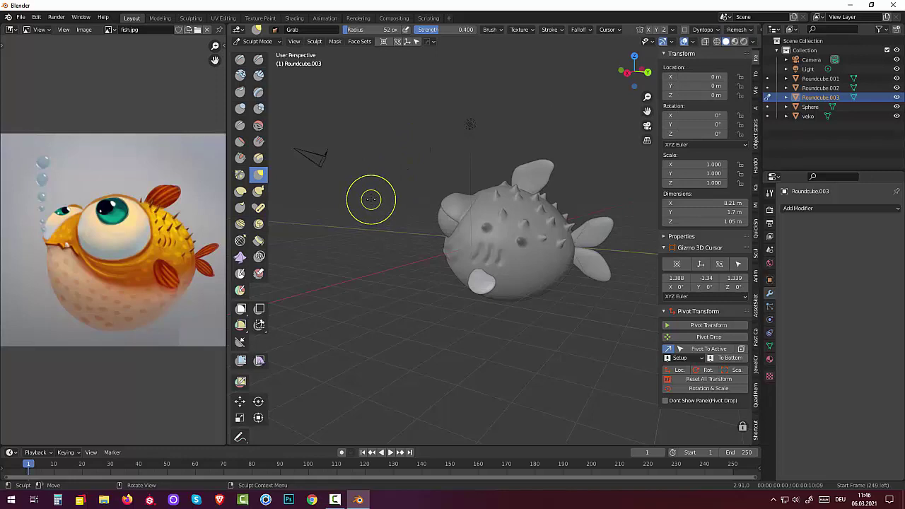
pyautogui.click(255, 41)
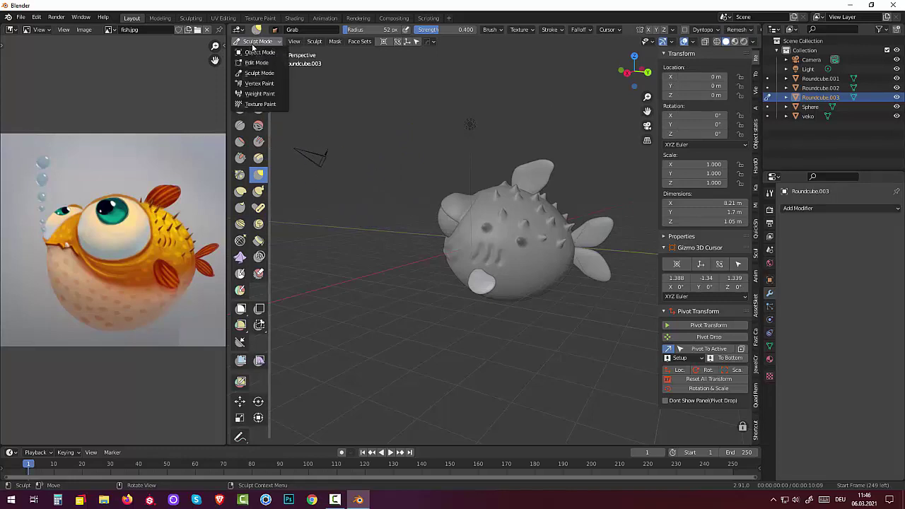
pyautogui.click(259, 52)
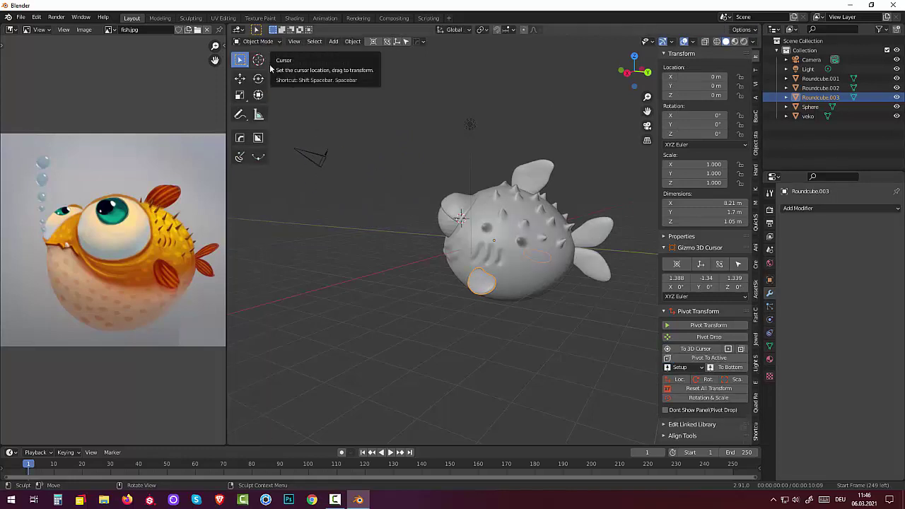
# Select the pectoral, top and tail fins plus body veko, and join them with Ctrl+J
pyautogui.keyDown('shift'); pyautogui.click(537, 177); pyautogui.keyUp('shift')
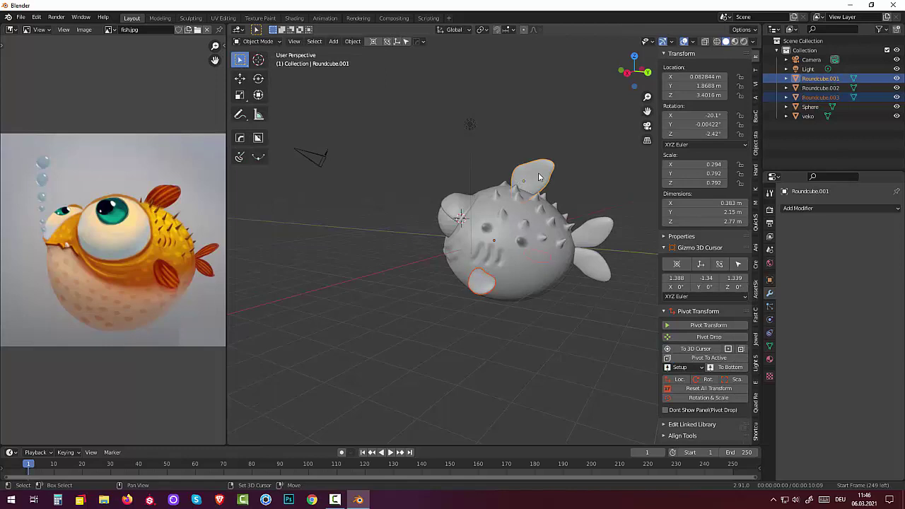
pyautogui.keyDown('shift'); pyautogui.click(486, 283); pyautogui.keyUp('shift')
pyautogui.keyDown('shift'); pyautogui.click(589, 266); pyautogui.keyUp('shift')
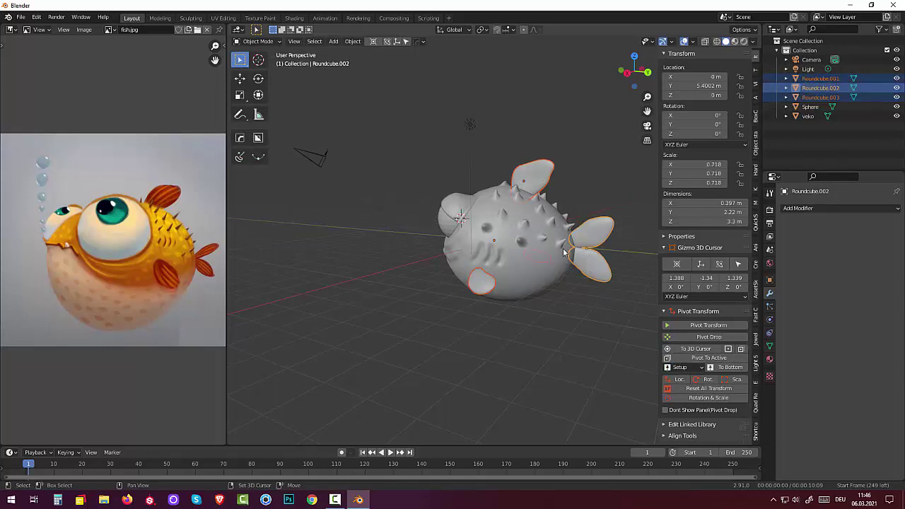
pyautogui.keyDown('shift'); pyautogui.click(539, 280); pyautogui.keyUp('shift')
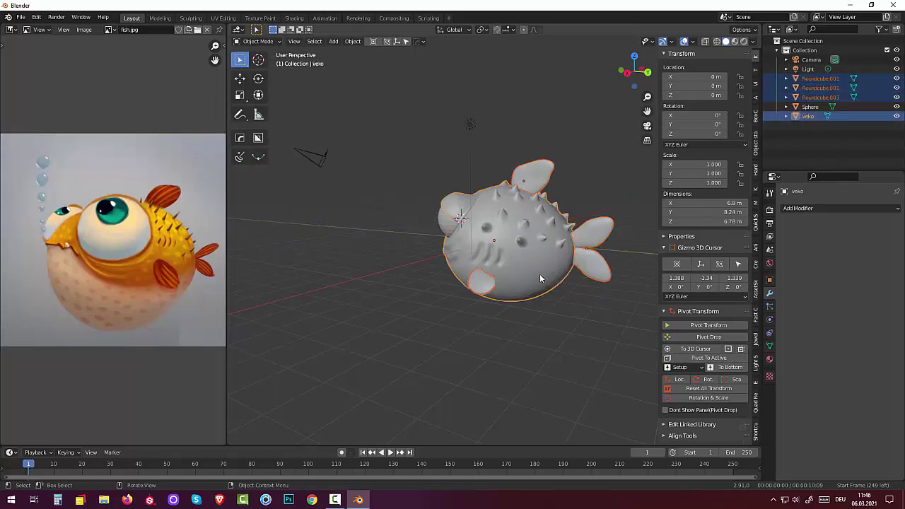
pyautogui.hotkey('ctrl', 'j')
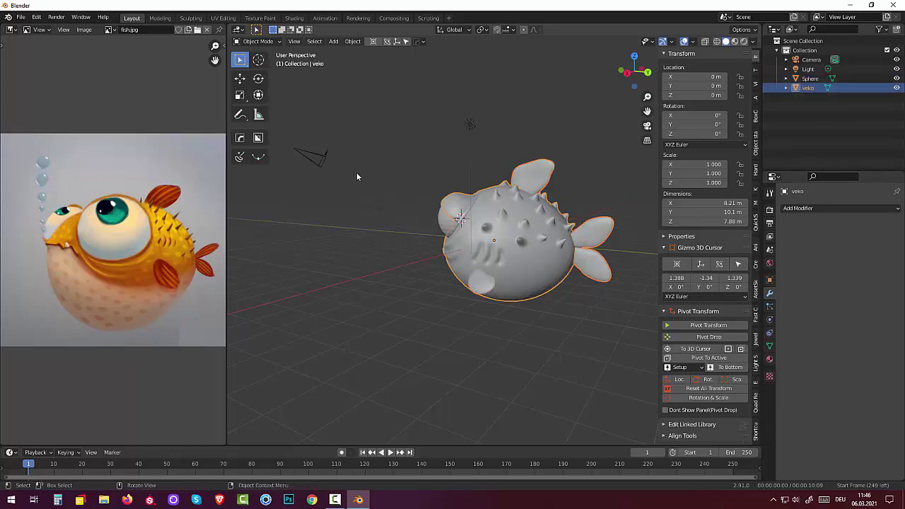
# Enter Sculpt Mode and remesh the joined veko object at 0.017 m voxel size
pyautogui.click(261, 41)
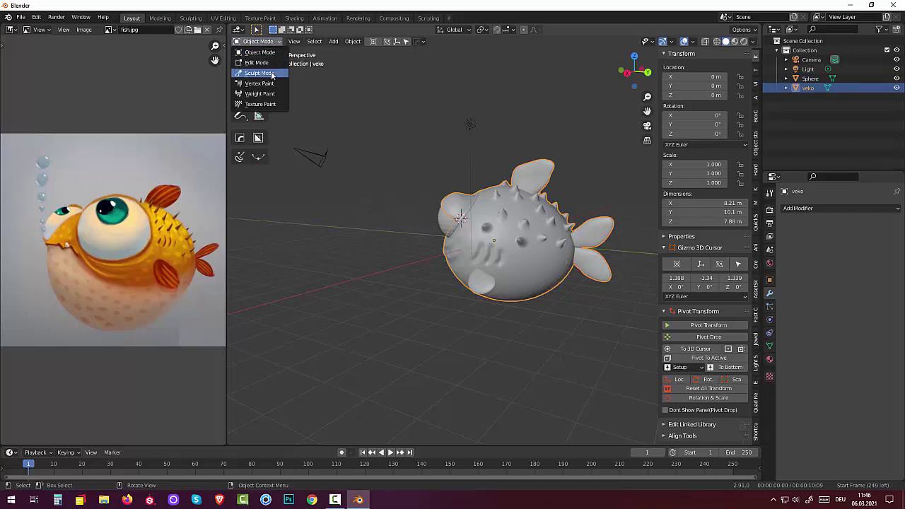
pyautogui.click(272, 75)
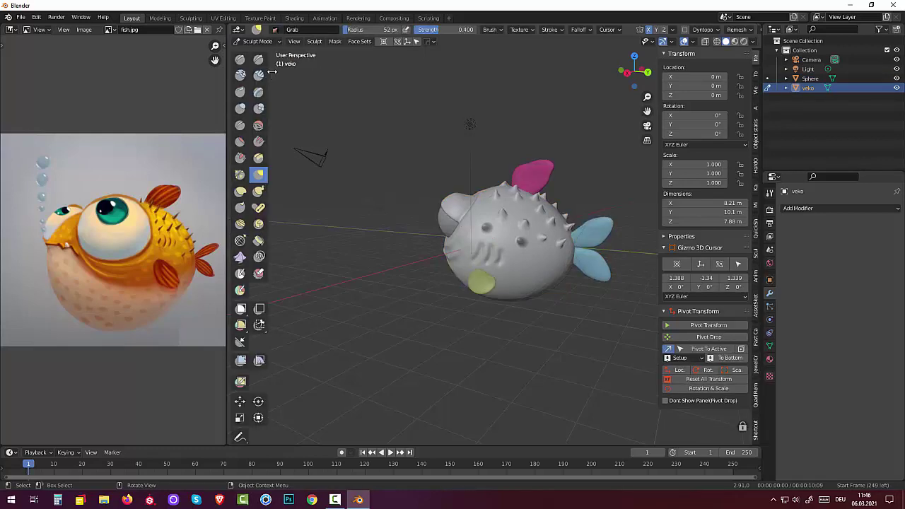
pyautogui.moveTo(610, 176)
pyautogui.mouseDown(button='middle')
pyautogui.moveTo(654, 163)
pyautogui.moveTo(623, 149)
pyautogui.moveTo(628, 165)
pyautogui.mouseUp(button='middle')
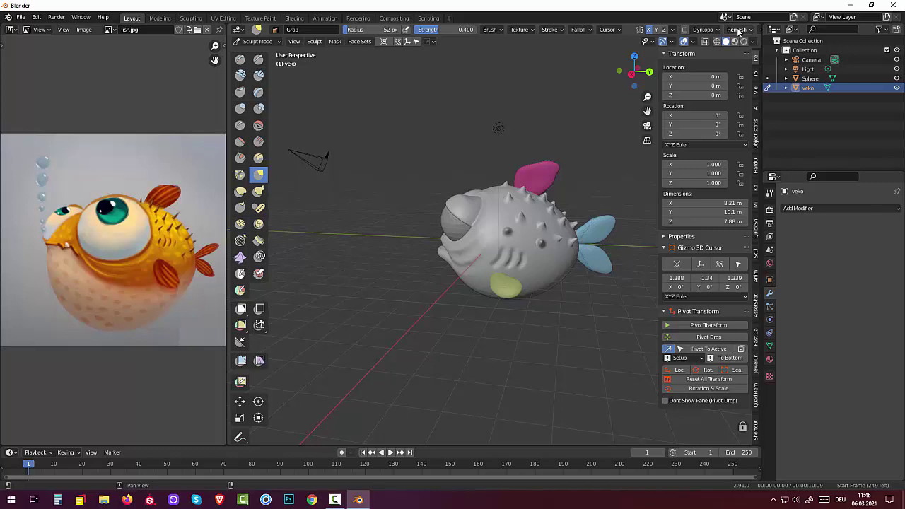
pyautogui.click(738, 30)
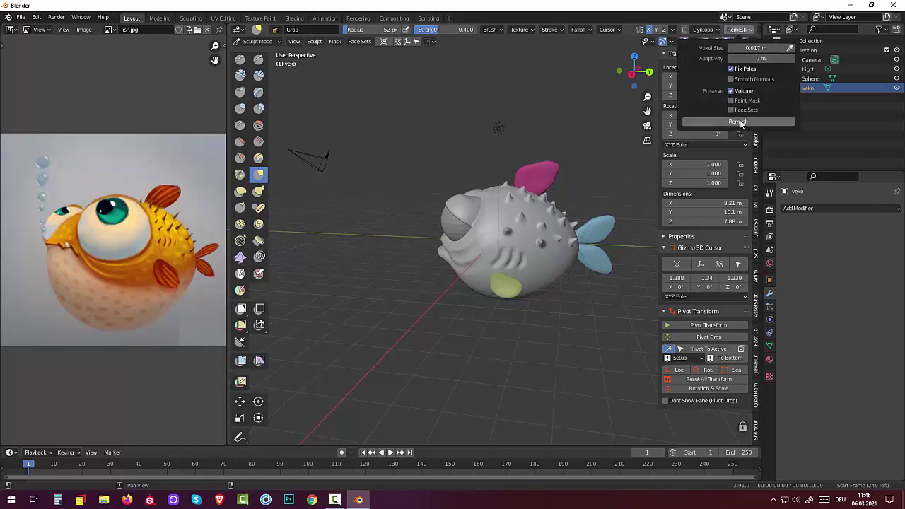
pyautogui.click(740, 121)
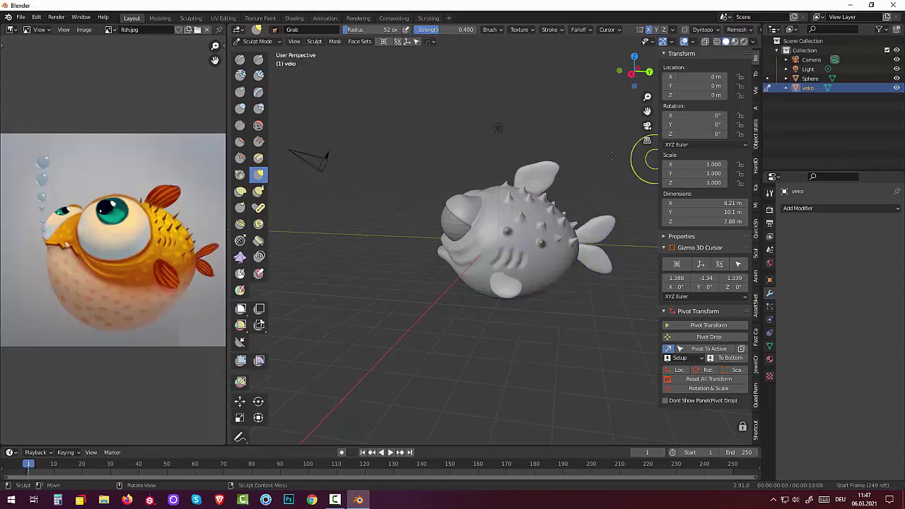
# Smooth the lower jaw, top fin, body, tail fin and lower fin with the Smooth brush
pyautogui.click(258, 125)
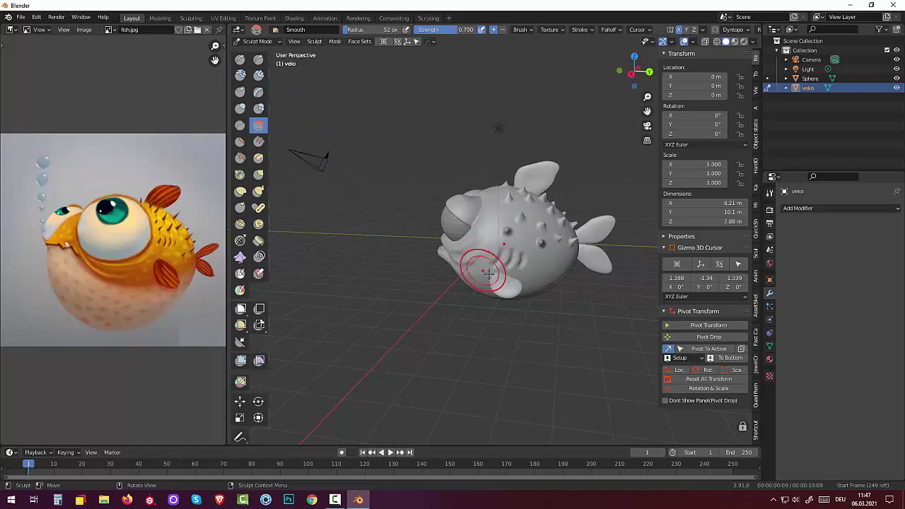
pyautogui.moveTo(485, 270); pyautogui.dragTo(598, 261)
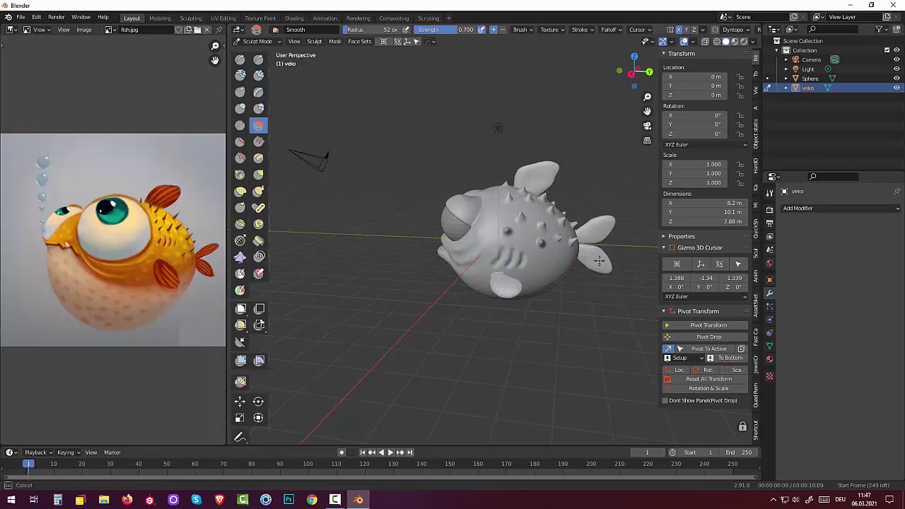
pyautogui.moveTo(555, 186); pyautogui.dragTo(567, 166)
pyautogui.moveTo(513, 206)
pyautogui.mouseDown()
pyautogui.moveTo(502, 279)
pyautogui.moveTo(537, 104)
pyautogui.mouseUp()
pyautogui.moveTo(509, 329); pyautogui.dragTo(338, 323, button='middle')
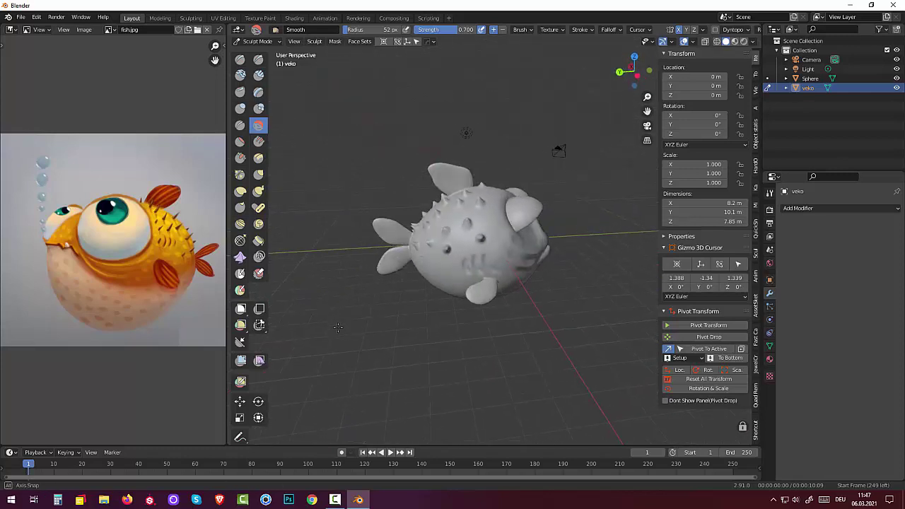
pyautogui.moveTo(418, 244); pyautogui.dragTo(410, 245)
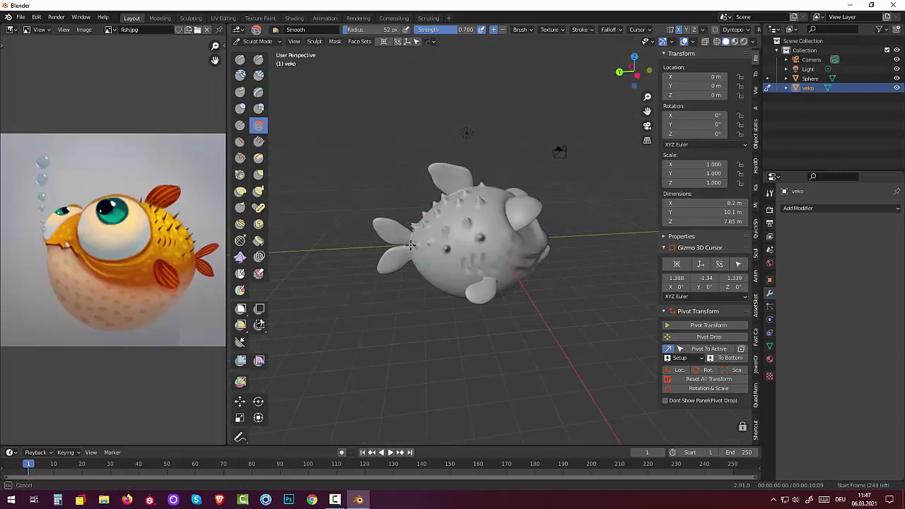
pyautogui.moveTo(456, 189)
pyautogui.mouseDown()
pyautogui.moveTo(472, 306)
pyautogui.moveTo(434, 277)
pyautogui.moveTo(431, 246)
pyautogui.mouseUp()
# Smooth the cheeks, mouth and lips from a front view
pyautogui.moveTo(514, 292)
pyautogui.mouseDown(button='middle')
pyautogui.moveTo(454, 288)
pyautogui.moveTo(615, 224)
pyautogui.mouseUp(button='middle')
pyautogui.moveTo(552, 284); pyautogui.dragTo(473, 141, button='middle')
pyautogui.moveTo(485, 257); pyautogui.dragTo(538, 236)
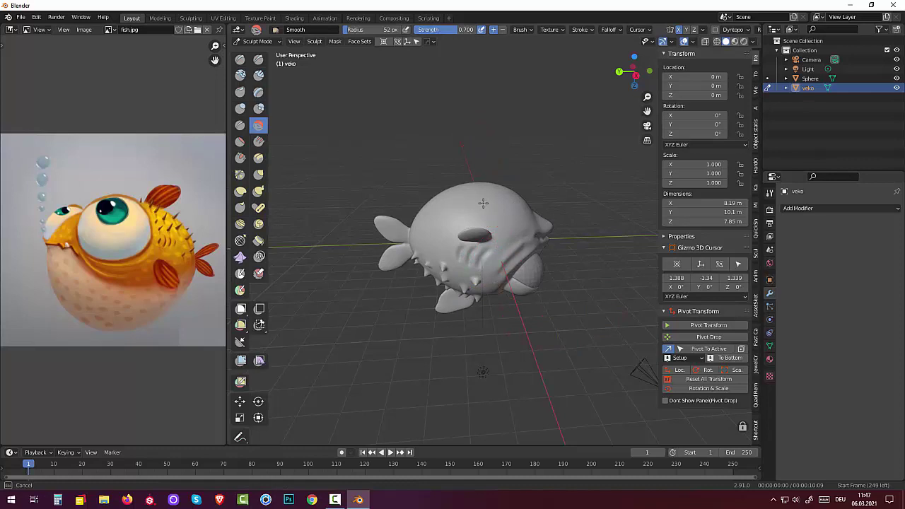
pyautogui.moveTo(483, 203); pyautogui.dragTo(538, 260)
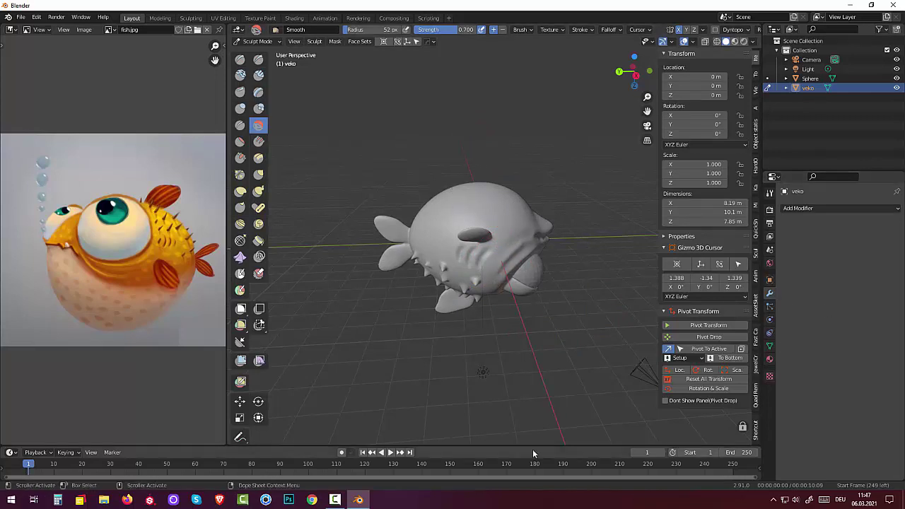
pyautogui.moveTo(527, 396)
pyautogui.mouseDown(button='middle')
pyautogui.moveTo(490, 174)
pyautogui.moveTo(584, 181)
pyautogui.moveTo(653, 169)
pyautogui.mouseUp(button='middle')
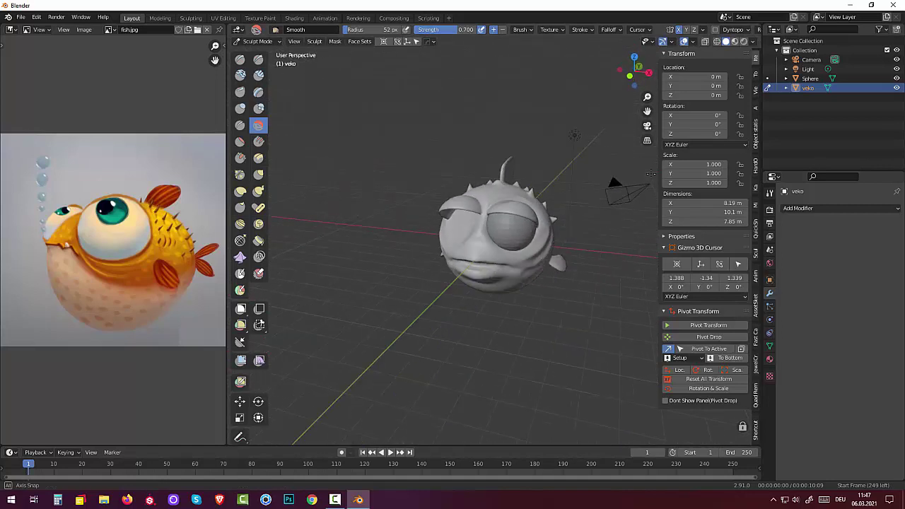
pyautogui.moveTo(478, 263)
pyautogui.mouseDown()
pyautogui.moveTo(460, 260)
pyautogui.moveTo(464, 272)
pyautogui.moveTo(507, 271)
pyautogui.mouseUp()
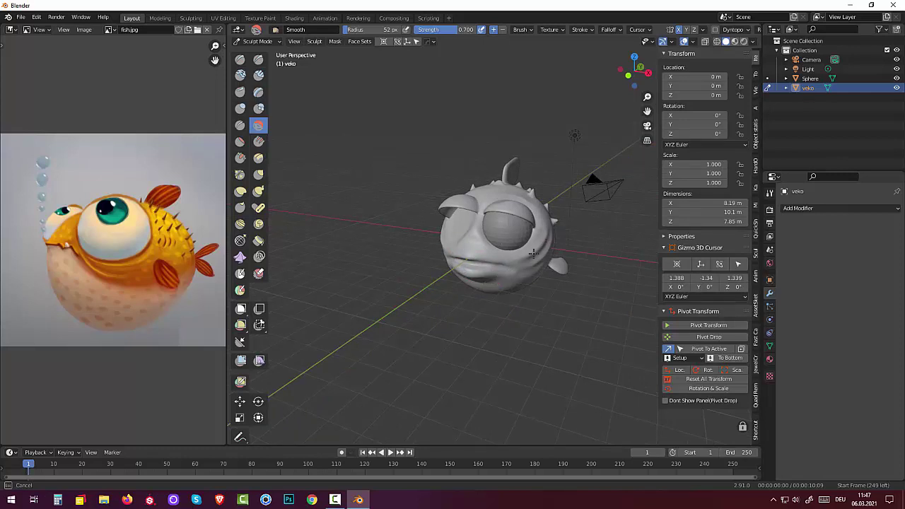
pyautogui.moveTo(505, 278); pyautogui.dragTo(485, 262)
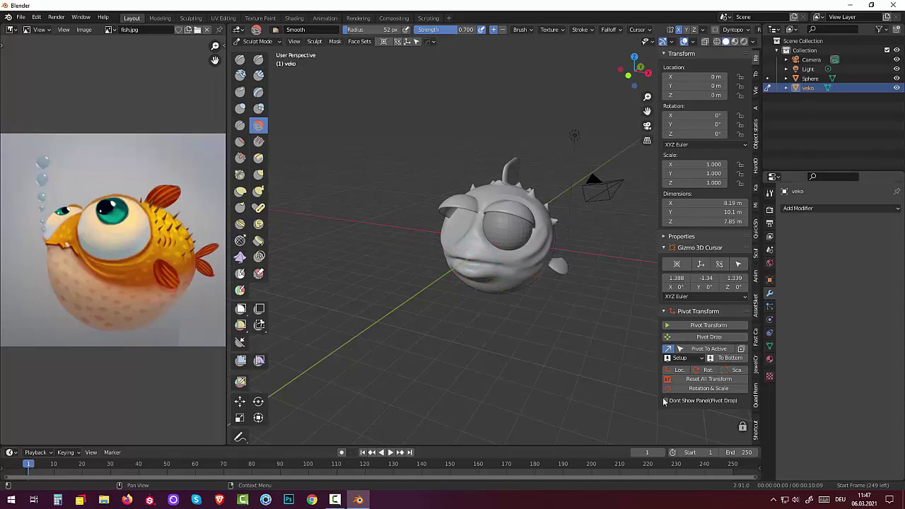
pyautogui.moveTo(502, 311)
pyautogui.mouseDown(button='middle')
pyautogui.moveTo(425, 307)
pyautogui.moveTo(393, 329)
pyautogui.mouseUp(button='middle')
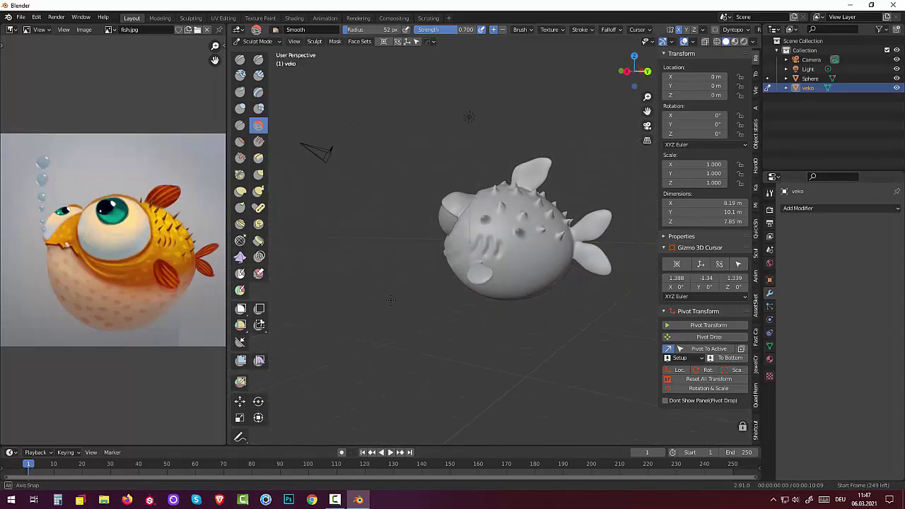